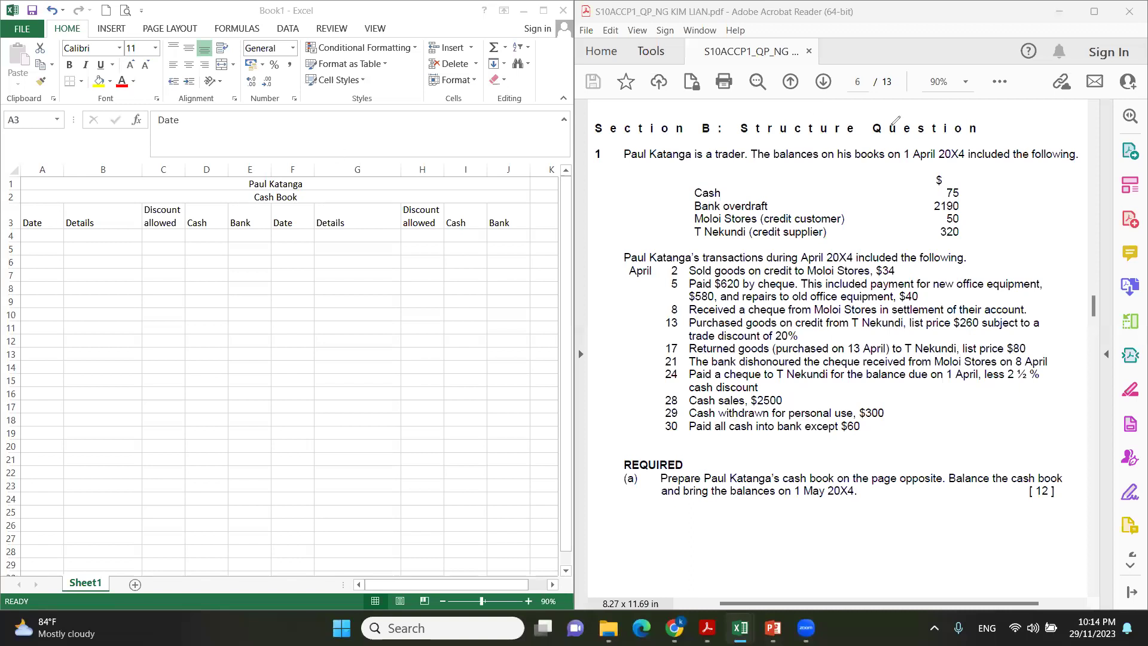
Annotate the question's opening balances with CB, TR and TP, and bracket the 1 April 20X4 date and "cash book" in the requirement
{"action": "left_click_drag", "start_coordinate": [896, 130], "coordinate": [903, 165]}
{"action": "mouse_move", "coordinate": [972, 139]}
{"action": "left_mouse_down"}
{"action": "mouse_move", "coordinate": [984, 149]}
{"action": "mouse_move", "coordinate": [967, 170]}
{"action": "left_mouse_up"}
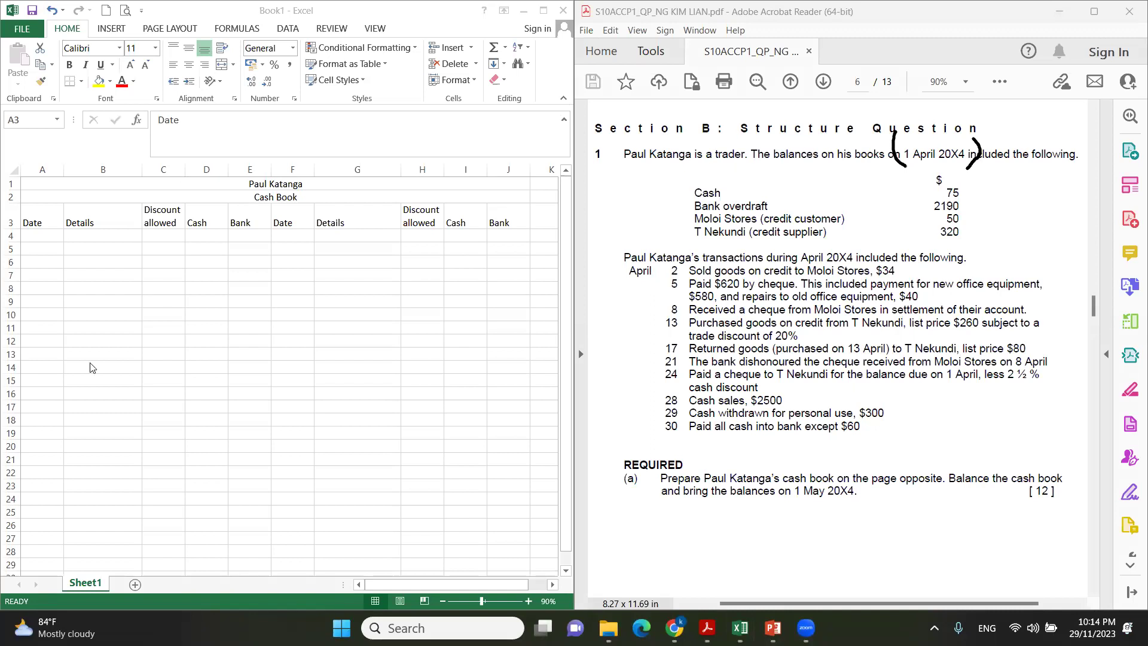
{"action": "left_click_drag", "start_coordinate": [681, 190], "coordinate": [690, 204]}
{"action": "mouse_move", "coordinate": [848, 211]}
{"action": "left_mouse_down"}
{"action": "mouse_move", "coordinate": [866, 210]}
{"action": "mouse_move", "coordinate": [857, 225]}
{"action": "left_mouse_up"}
{"action": "mouse_move", "coordinate": [872, 209]}
{"action": "left_mouse_down"}
{"action": "mouse_move", "coordinate": [871, 225]}
{"action": "mouse_move", "coordinate": [884, 224]}
{"action": "mouse_move", "coordinate": [850, 230]}
{"action": "left_mouse_up"}
{"action": "mouse_move", "coordinate": [844, 231]}
{"action": "left_mouse_down"}
{"action": "mouse_move", "coordinate": [843, 246]}
{"action": "mouse_move", "coordinate": [856, 240]}
{"action": "left_mouse_up"}
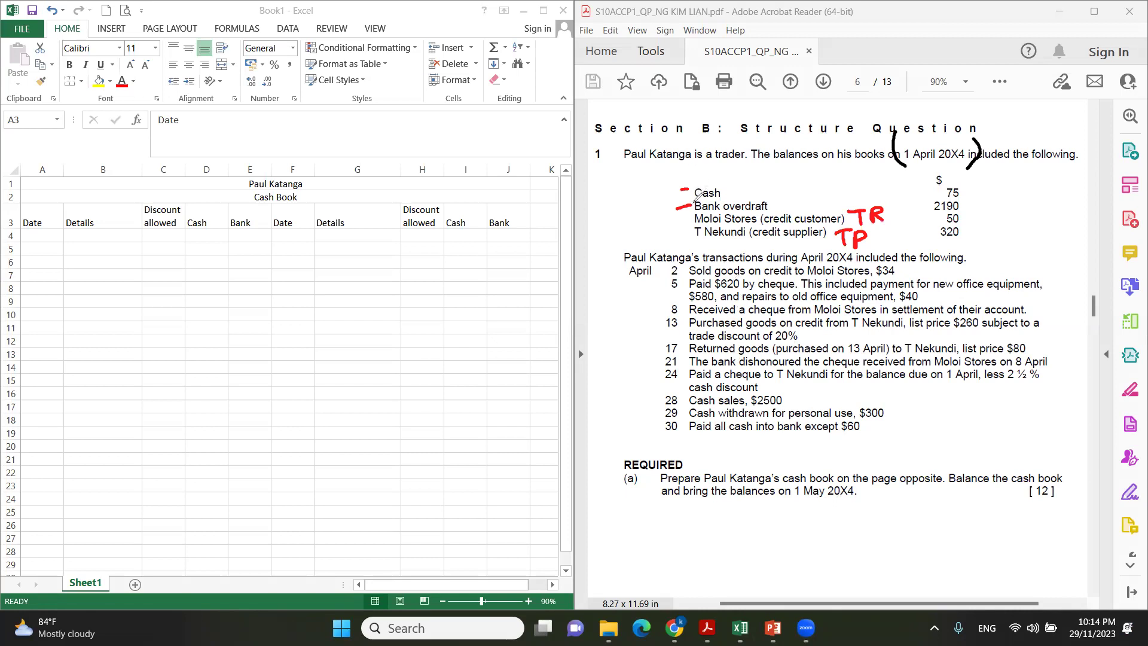
{"action": "mouse_move", "coordinate": [658, 180]}
{"action": "left_mouse_down"}
{"action": "mouse_move", "coordinate": [662, 204]}
{"action": "mouse_move", "coordinate": [676, 209]}
{"action": "mouse_move", "coordinate": [638, 204]}
{"action": "left_mouse_up"}
{"action": "left_click_drag", "start_coordinate": [638, 183], "coordinate": [638, 204]}
{"action": "mouse_move", "coordinate": [781, 466]}
{"action": "left_mouse_down"}
{"action": "mouse_move", "coordinate": [784, 486]}
{"action": "mouse_move", "coordinate": [832, 484]}
{"action": "left_mouse_up"}
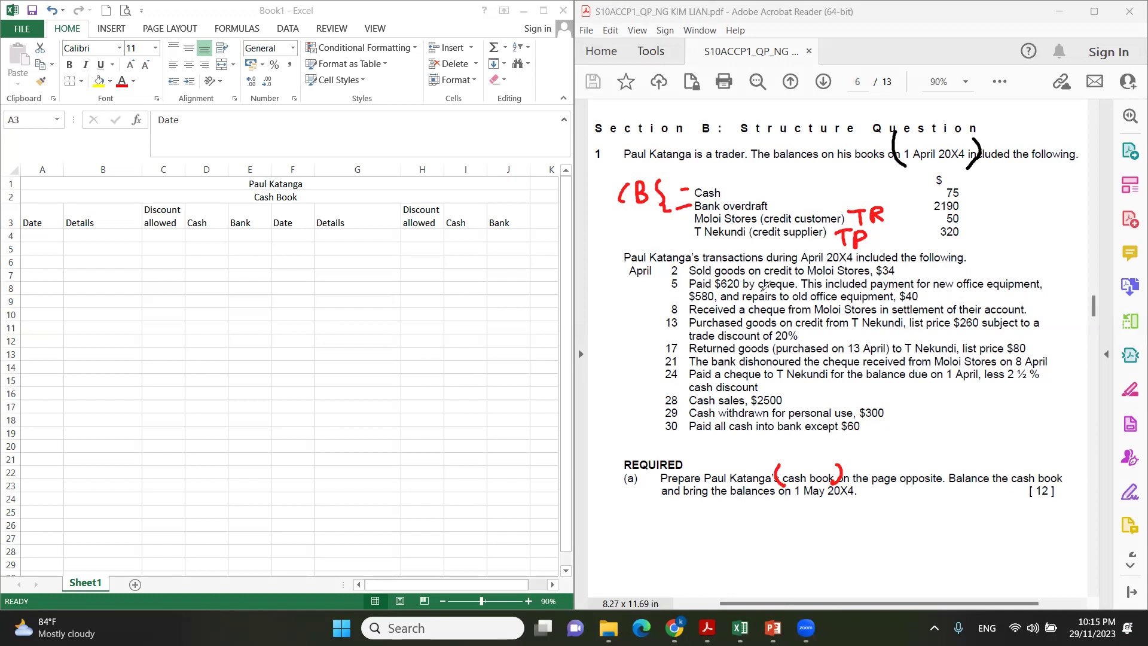
Underline the cheque references and "office equipment" in the 5 and 8 April transactions, and label both transactions CB
{"action": "mouse_move", "coordinate": [758, 293]}
{"action": "left_mouse_down"}
{"action": "mouse_move", "coordinate": [791, 288]}
{"action": "mouse_move", "coordinate": [780, 283]}
{"action": "mouse_move", "coordinate": [790, 276]}
{"action": "left_mouse_up"}
{"action": "left_click_drag", "start_coordinate": [958, 292], "coordinate": [1015, 291]}
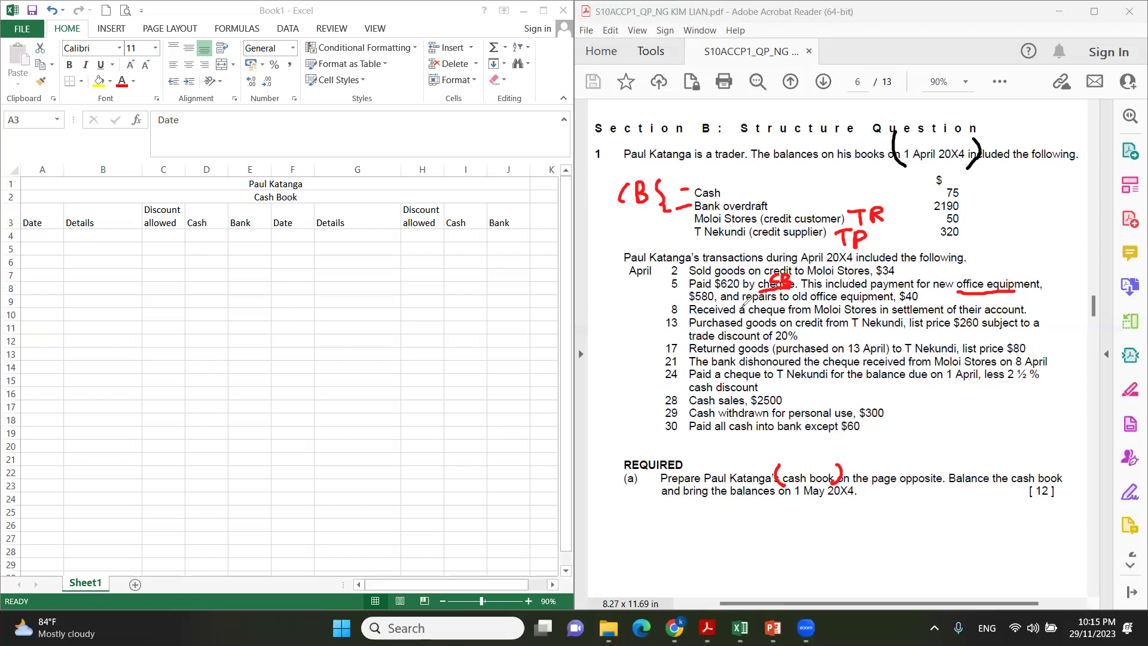
{"action": "left_click_drag", "start_coordinate": [747, 305], "coordinate": [774, 305]}
{"action": "mouse_move", "coordinate": [654, 283]}
{"action": "left_mouse_down"}
{"action": "mouse_move", "coordinate": [673, 281]}
{"action": "mouse_move", "coordinate": [664, 289]}
{"action": "left_mouse_up"}
{"action": "left_click_drag", "start_coordinate": [748, 312], "coordinate": [785, 312]}
{"action": "mouse_move", "coordinate": [650, 303]}
{"action": "left_mouse_down"}
{"action": "mouse_move", "coordinate": [642, 309]}
{"action": "mouse_move", "coordinate": [662, 307]}
{"action": "left_mouse_up"}
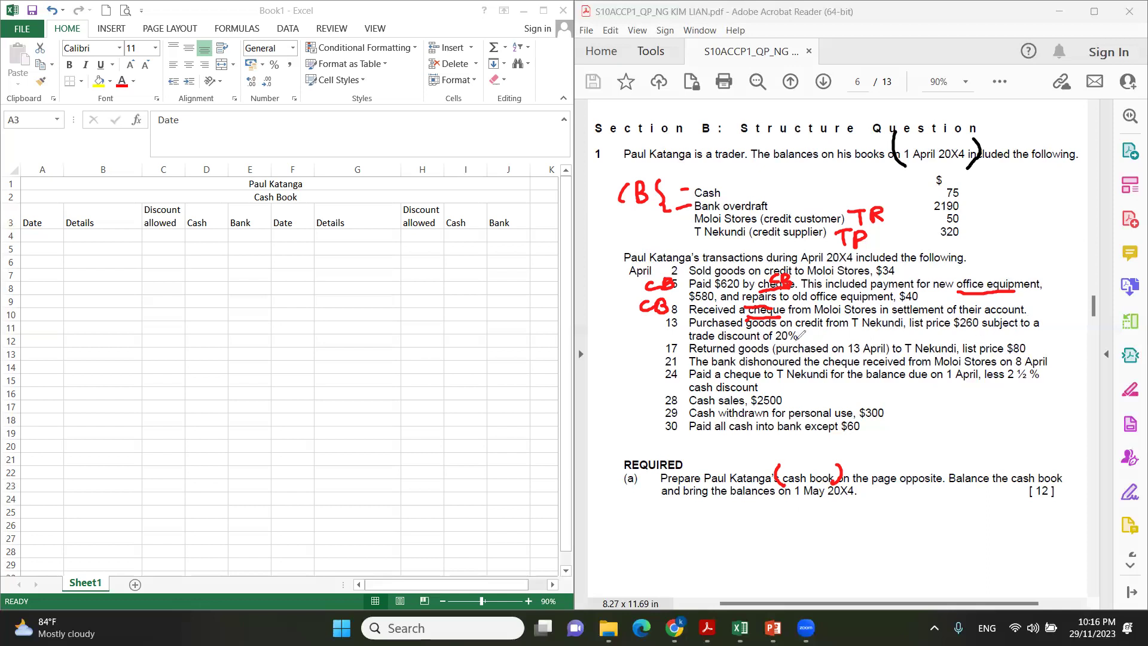
Underline the credit, cheque and cash wording in the 13 to 30 April transactions, and label the 21, 24, 28, 29 and 30 April ones CB
{"action": "left_click_drag", "start_coordinate": [797, 329], "coordinate": [826, 329]}
{"action": "left_click_drag", "start_coordinate": [824, 366], "coordinate": [866, 365]}
{"action": "mouse_move", "coordinate": [648, 354]}
{"action": "left_mouse_down"}
{"action": "mouse_move", "coordinate": [647, 365]}
{"action": "mouse_move", "coordinate": [665, 367]}
{"action": "left_mouse_up"}
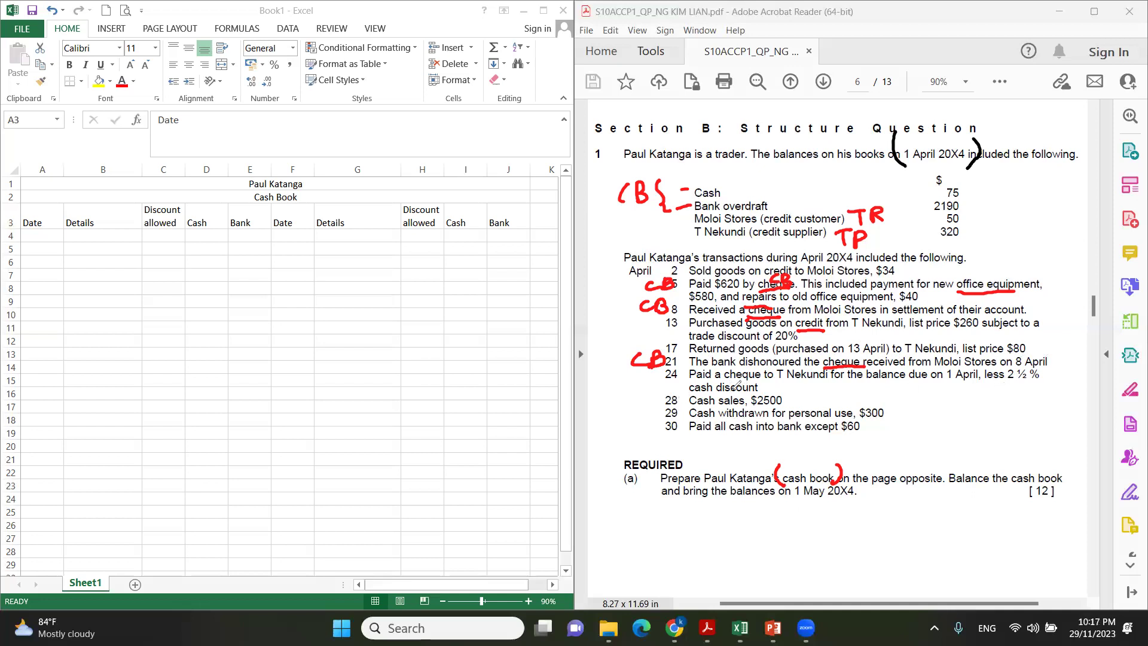
{"action": "left_click_drag", "start_coordinate": [732, 381], "coordinate": [760, 380]}
{"action": "mouse_move", "coordinate": [655, 374]}
{"action": "left_mouse_down"}
{"action": "mouse_move", "coordinate": [649, 386]}
{"action": "mouse_move", "coordinate": [670, 379]}
{"action": "mouse_move", "coordinate": [662, 388]}
{"action": "mouse_move", "coordinate": [693, 407]}
{"action": "mouse_move", "coordinate": [644, 405]}
{"action": "mouse_move", "coordinate": [657, 397]}
{"action": "mouse_move", "coordinate": [659, 407]}
{"action": "left_mouse_up"}
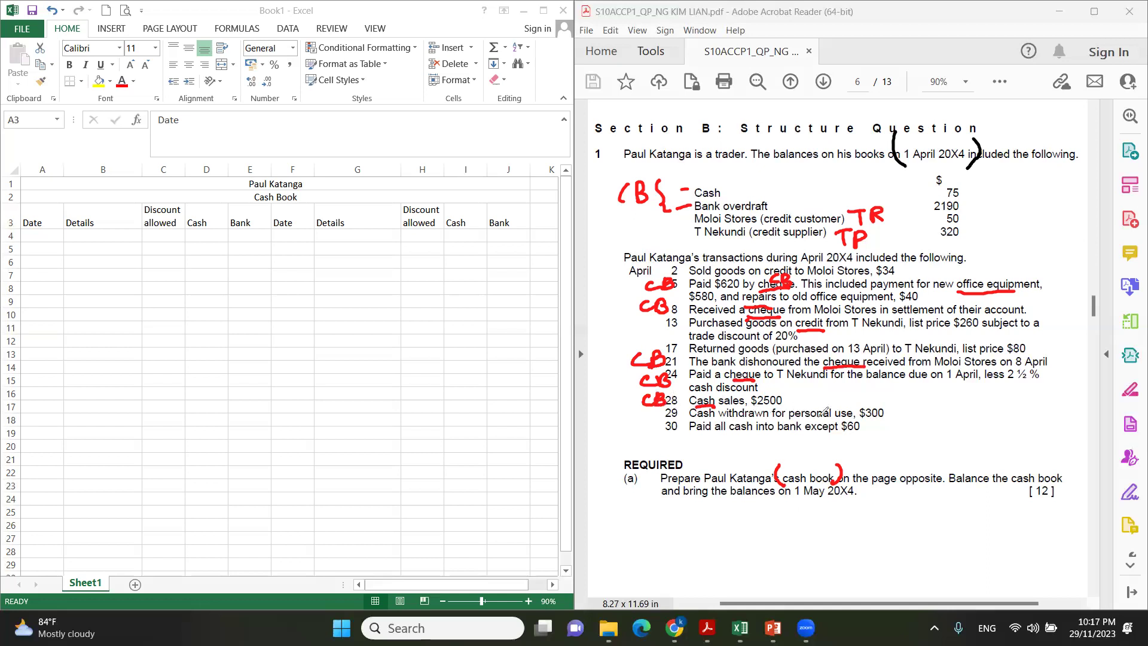
{"action": "left_click_drag", "start_coordinate": [691, 420], "coordinate": [763, 421]}
{"action": "mouse_move", "coordinate": [658, 404]}
{"action": "left_mouse_down"}
{"action": "mouse_move", "coordinate": [647, 418]}
{"action": "mouse_move", "coordinate": [665, 414]}
{"action": "left_mouse_up"}
{"action": "left_click_drag", "start_coordinate": [721, 438], "coordinate": [767, 439]}
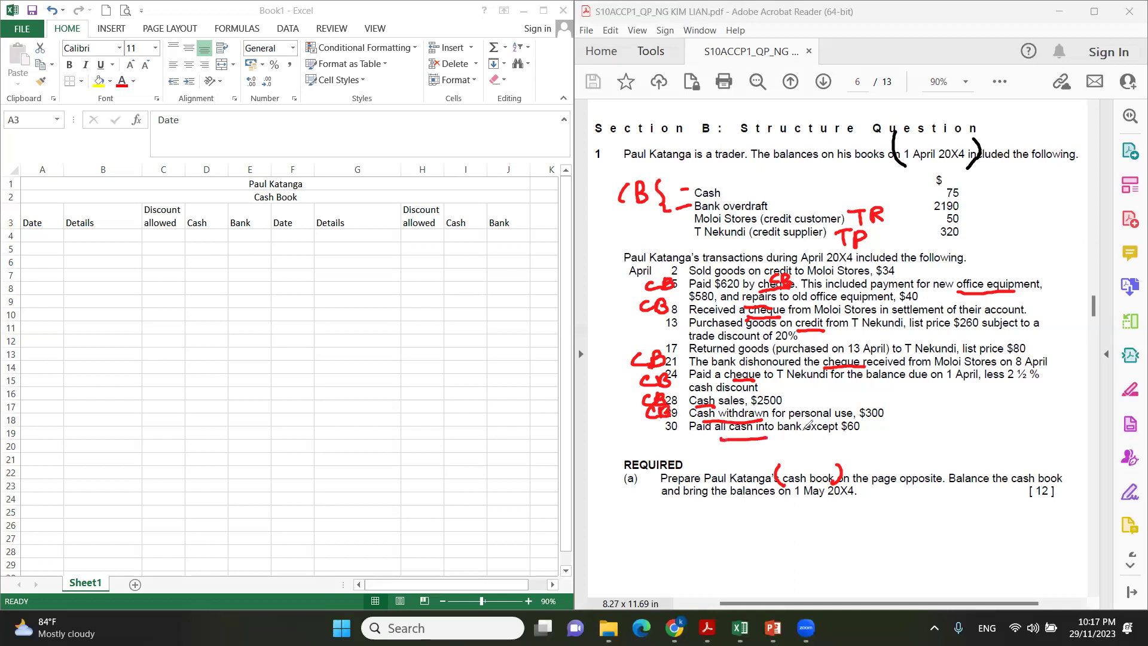
{"action": "mouse_move", "coordinate": [655, 426]}
{"action": "left_mouse_down"}
{"action": "mouse_move", "coordinate": [650, 441]}
{"action": "mouse_move", "coordinate": [660, 442]}
{"action": "left_mouse_up"}
Clear all annotations, then mark Cash, Bank overdraft and the 5, 8, 21, 24, 28, 29 and 30 April transactions as cash book items
{"action": "key", "text": "e"}
{"action": "mouse_move", "coordinate": [678, 191]}
{"action": "left_mouse_down"}
{"action": "mouse_move", "coordinate": [693, 187]}
{"action": "mouse_move", "coordinate": [682, 210]}
{"action": "mouse_move", "coordinate": [693, 201]}
{"action": "left_mouse_up"}
{"action": "mouse_move", "coordinate": [664, 290]}
{"action": "left_mouse_down"}
{"action": "mouse_move", "coordinate": [683, 280]}
{"action": "mouse_move", "coordinate": [681, 305]}
{"action": "left_mouse_up"}
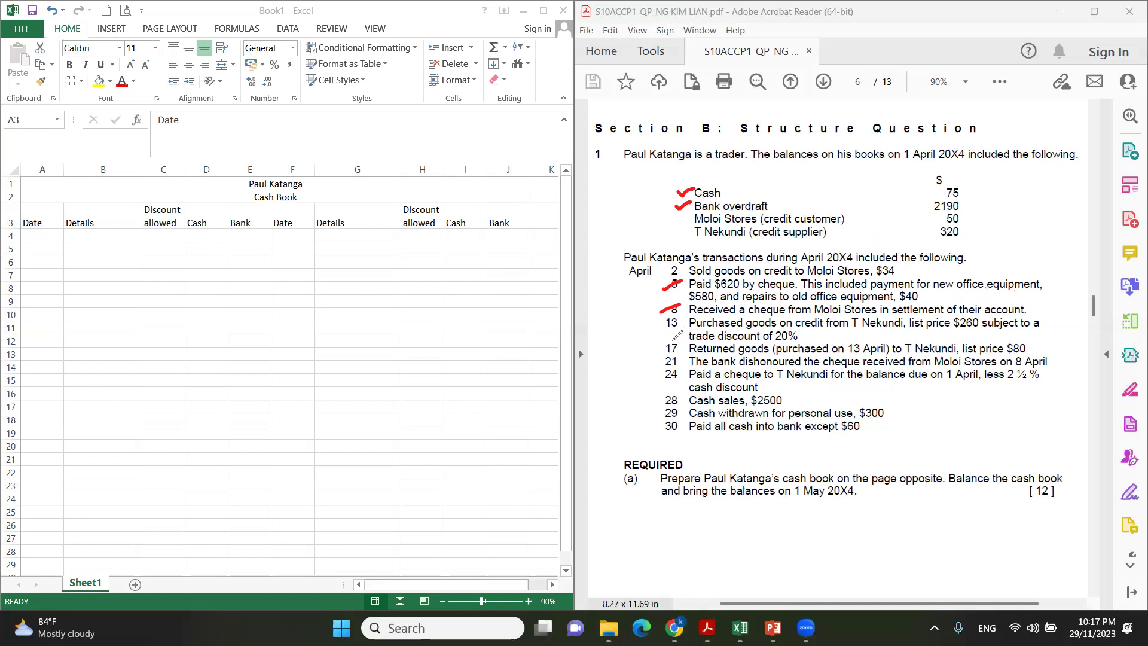
{"action": "mouse_move", "coordinate": [657, 368]}
{"action": "left_mouse_down"}
{"action": "mouse_move", "coordinate": [683, 356]}
{"action": "mouse_move", "coordinate": [683, 422]}
{"action": "left_mouse_up"}
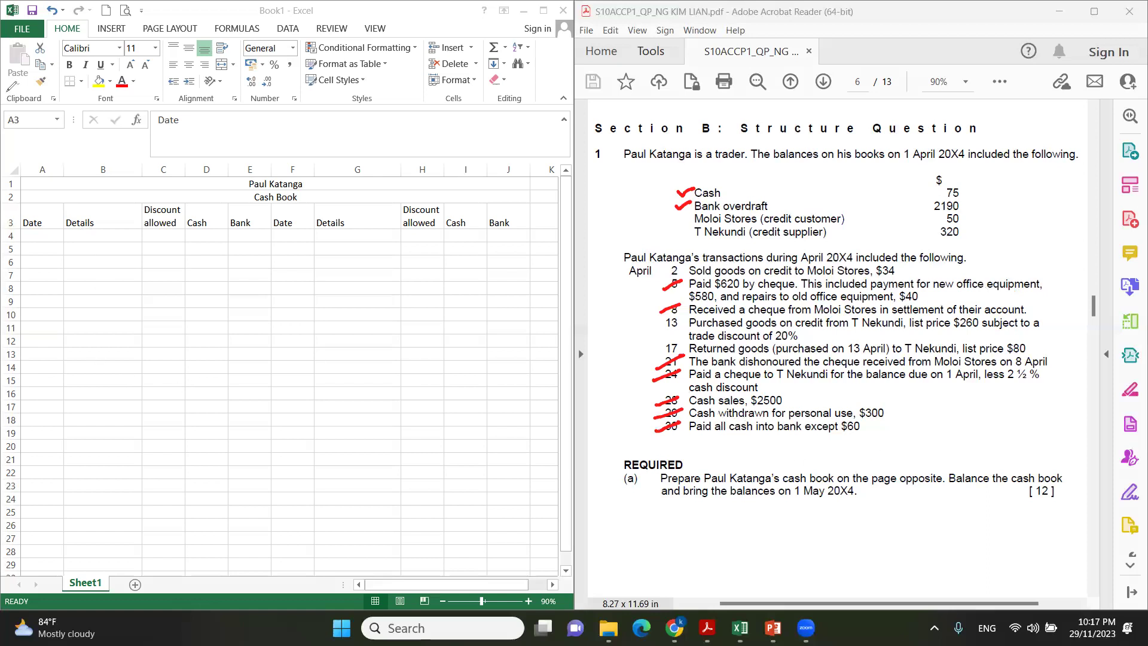
Widen the spreadsheet window slightly and enter 20X4 in A4 and April 1 in A5 of the cash book
{"action": "left_click", "coordinate": [81, 236]}
{"action": "mouse_move", "coordinate": [608, 628]}
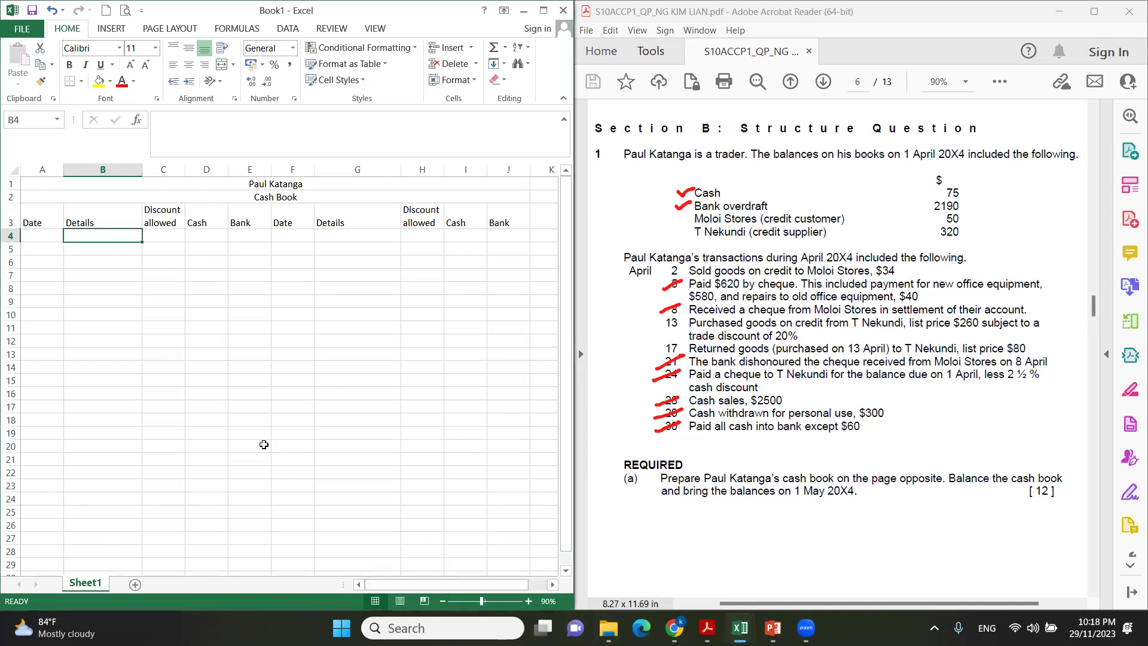
{"action": "key", "text": "Left"}
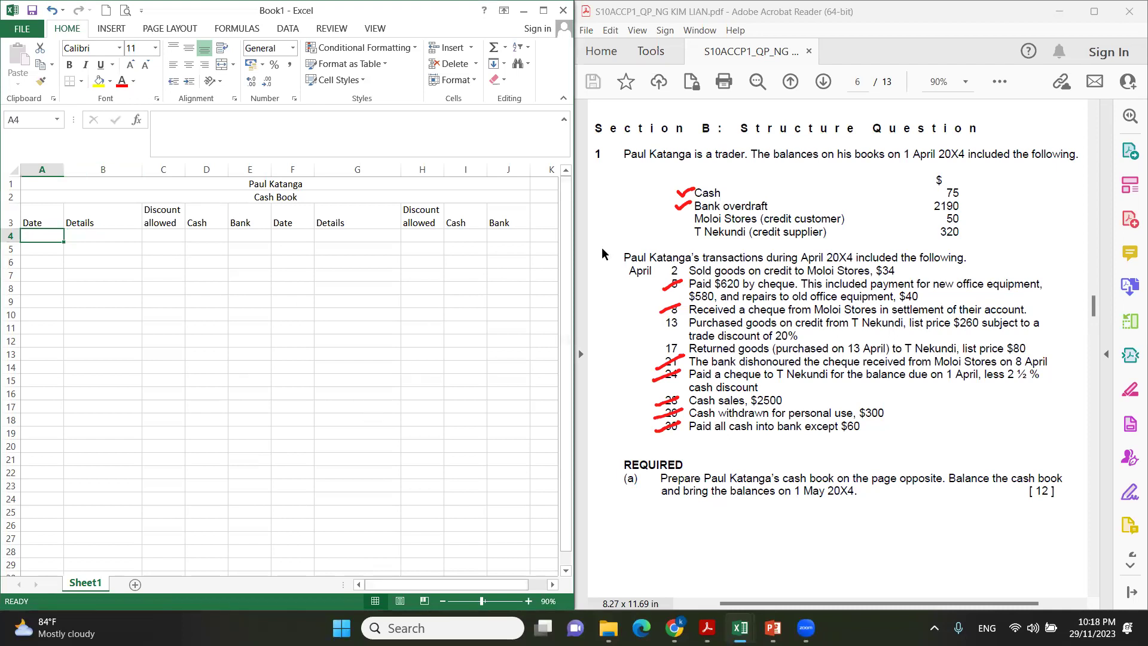
{"action": "left_click_drag", "start_coordinate": [579, 260], "coordinate": [605, 259]}
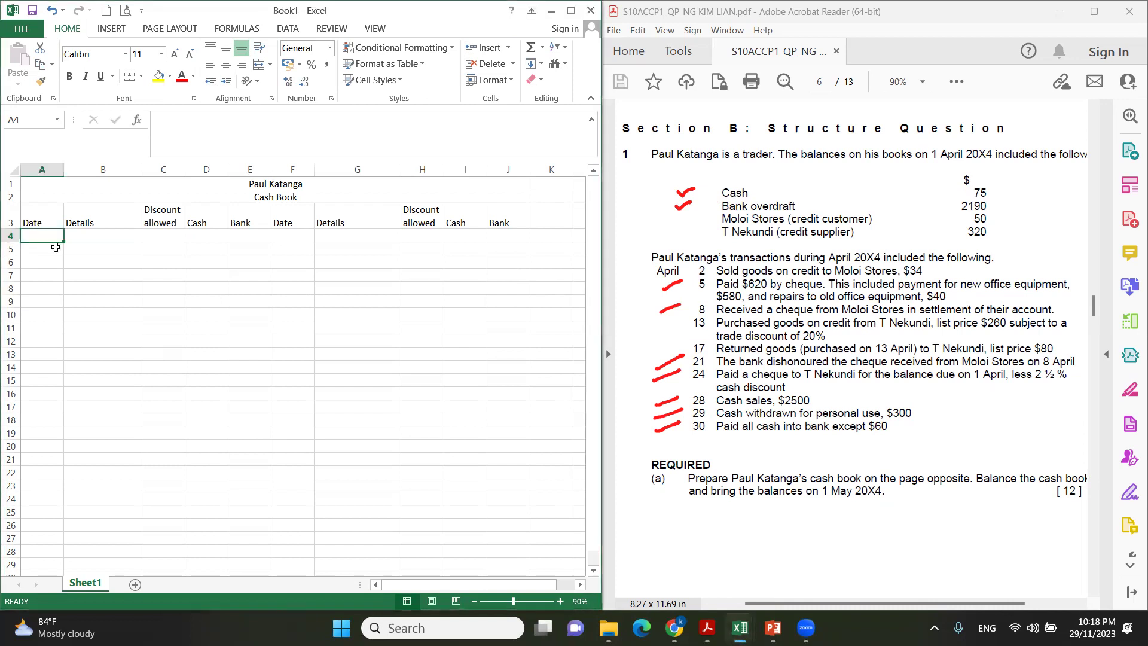
{"action": "type", "text": "20X4"}
{"action": "key", "text": "Return"}
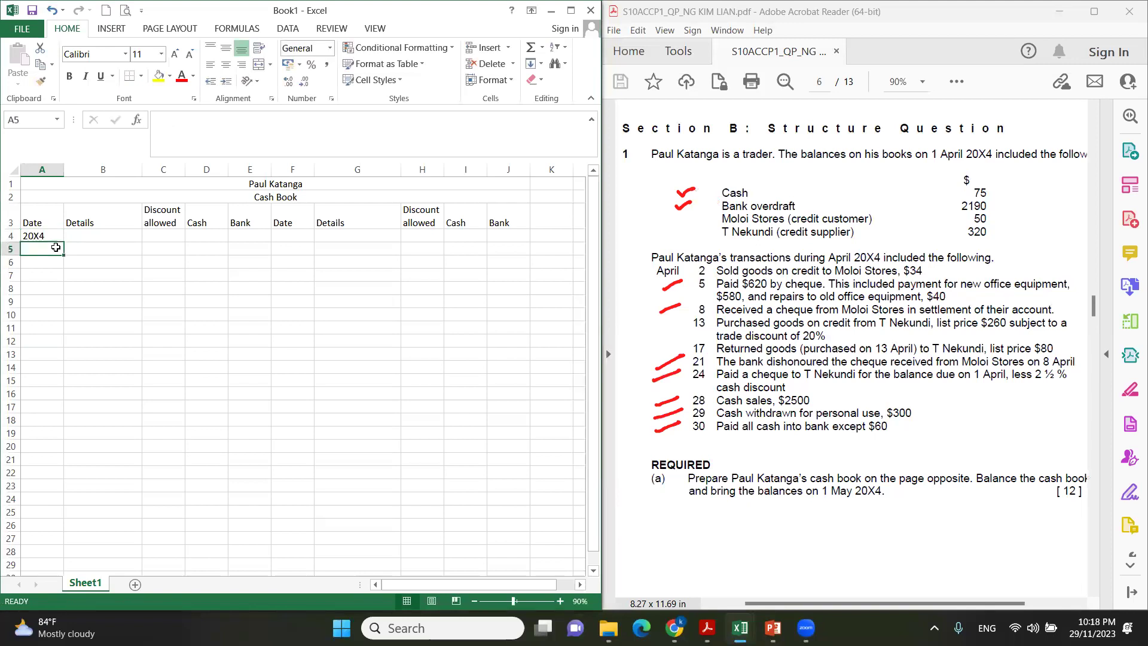
{"action": "type", "text": "April 1"}
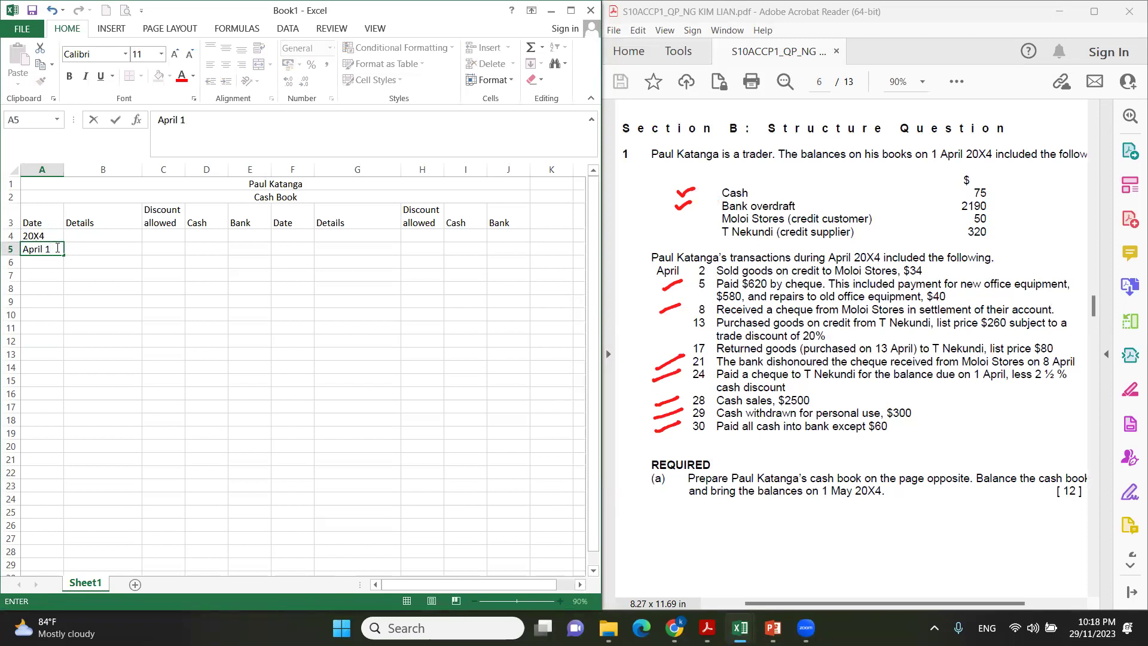
{"action": "key", "text": "ctrl+Return"}
{"action": "key", "text": "Right"}
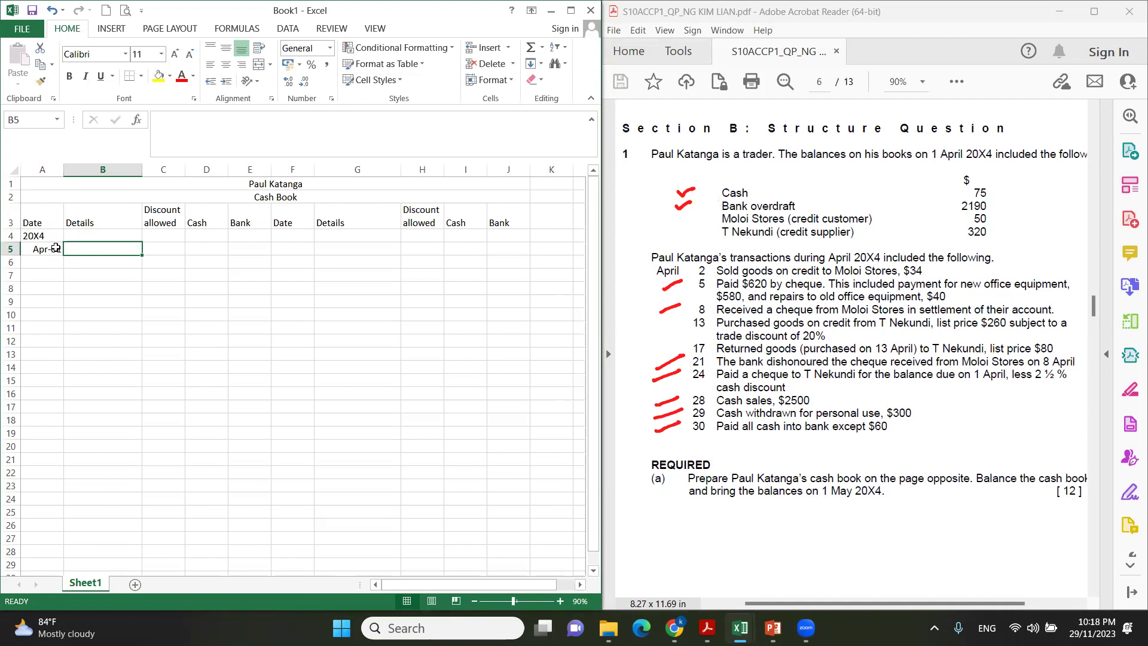
Enter the opening cash balance in row 5 of the debit side as Balance b/d with 75 under Cash
{"action": "type", "text": "Bala"}
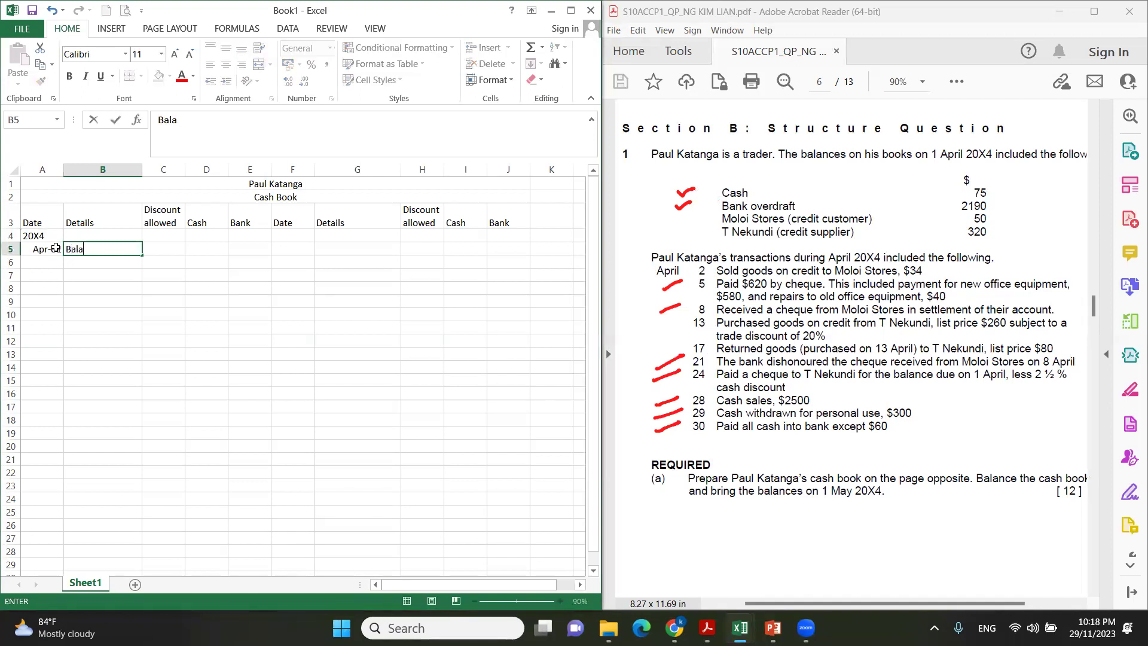
{"action": "type", "text": "nce b/d"}
{"action": "key", "text": "Tab"}
{"action": "key", "text": "Tab"}
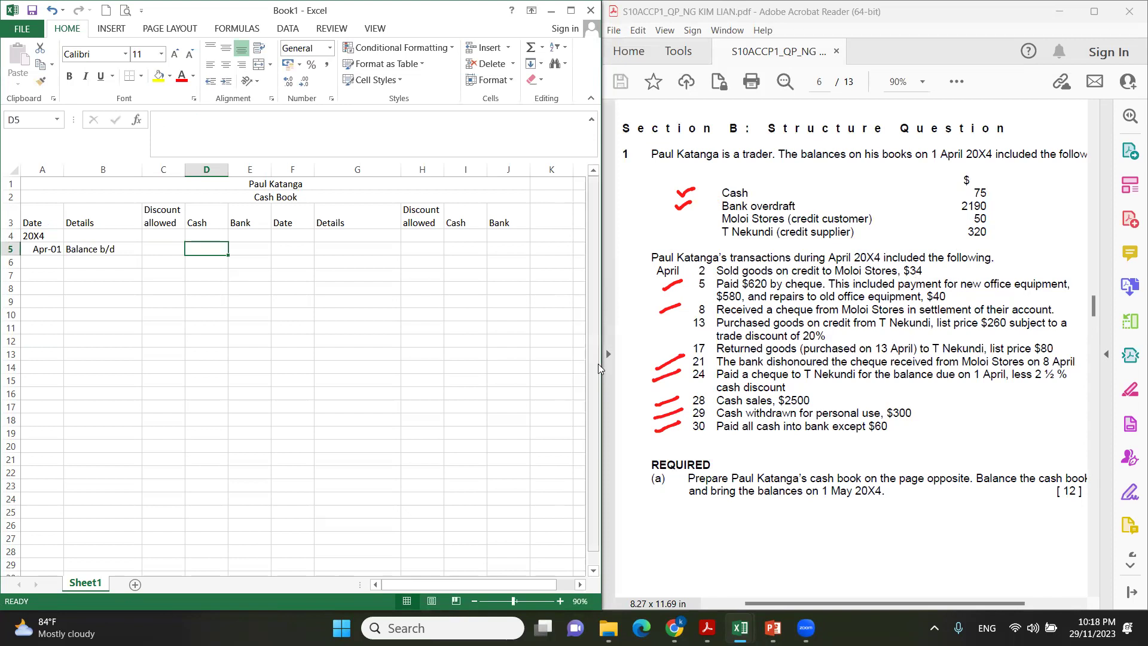
{"action": "type", "text": "75"}
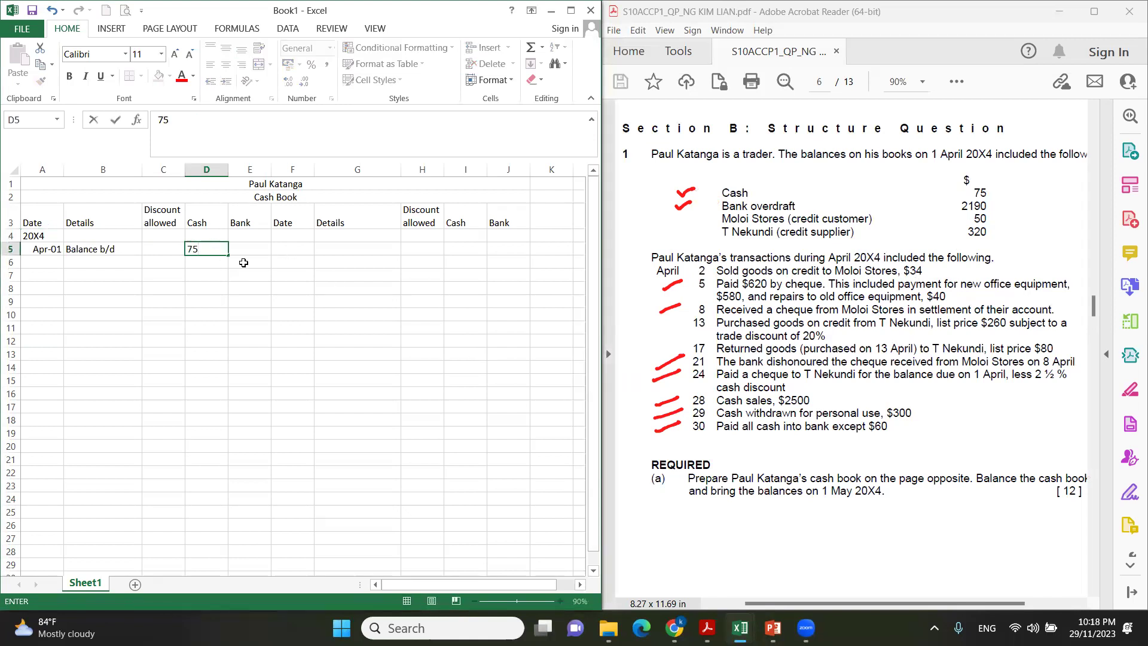
{"action": "left_click", "coordinate": [241, 245]}
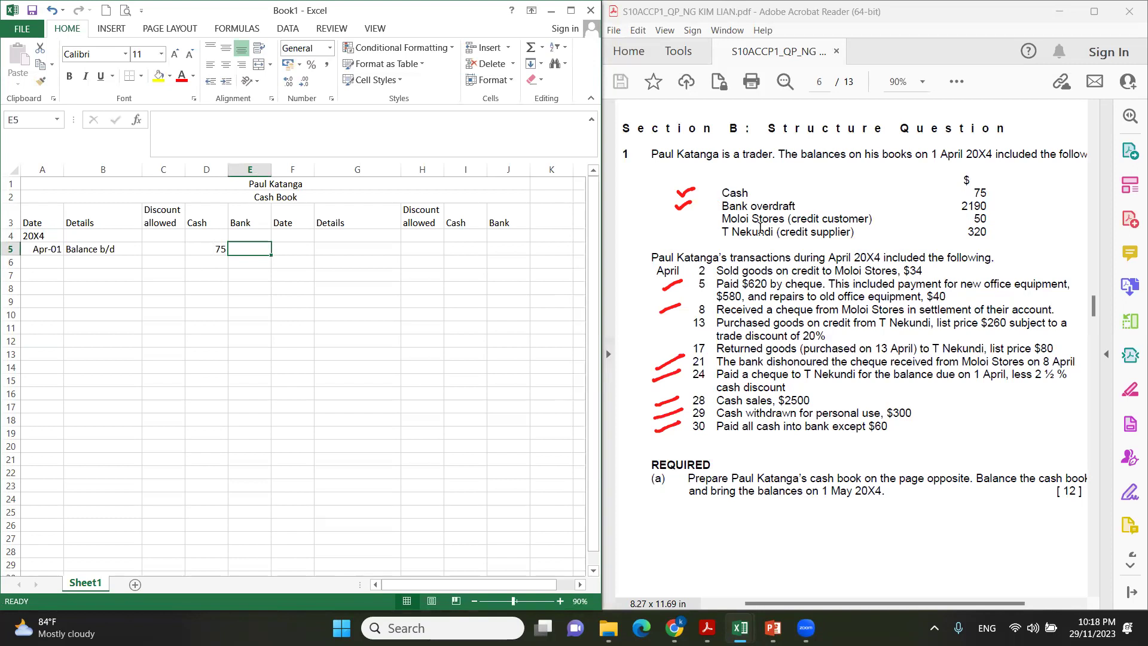
Copy the date and Balance b/d entries to the credit side starting at F4, and enter 2190 under Bank in J5
{"action": "left_click", "coordinate": [48, 239]}
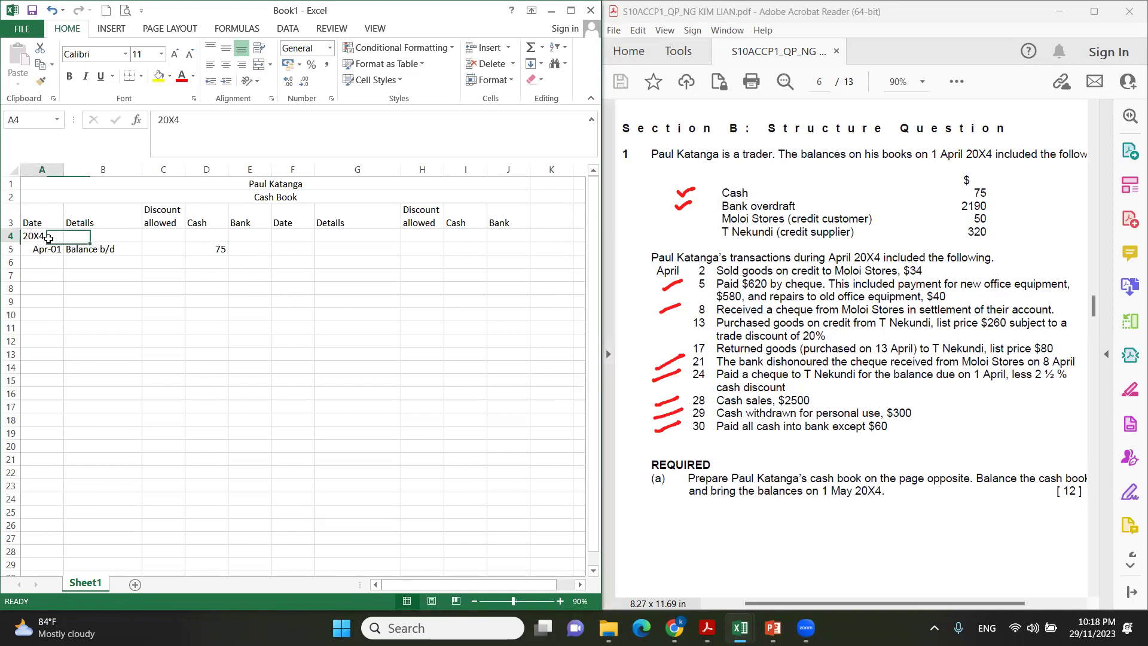
{"action": "left_click_drag", "start_coordinate": [48, 238], "coordinate": [120, 264]}
{"action": "key", "text": "ctrl+c"}
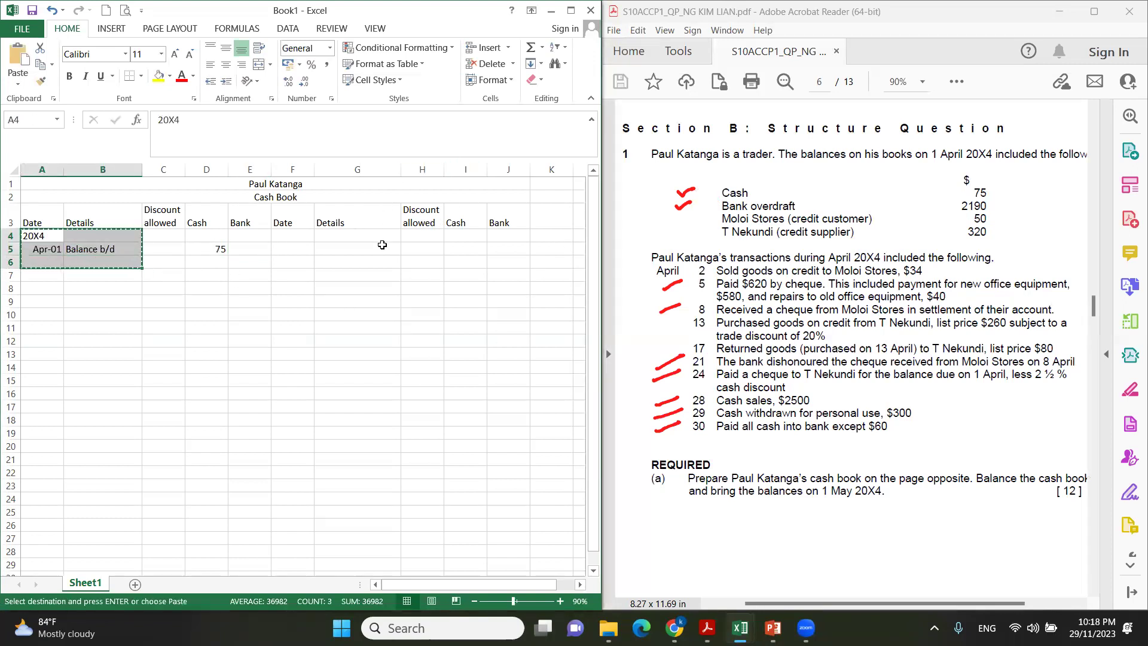
{"action": "left_click", "coordinate": [293, 236]}
{"action": "key", "text": "ctrl+v"}
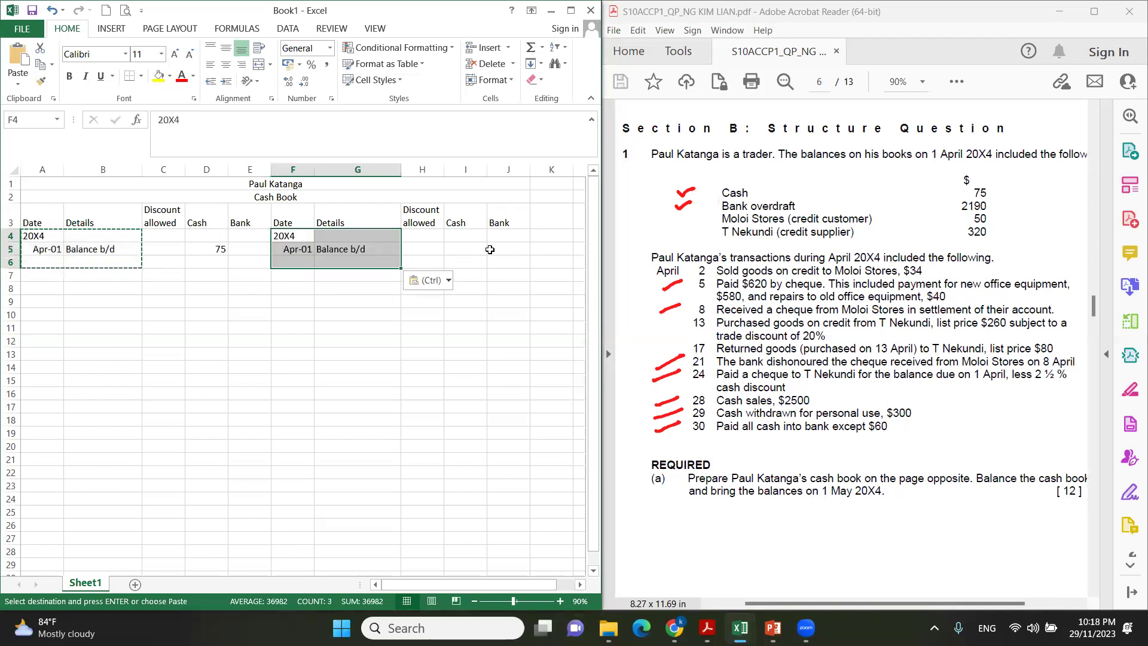
{"action": "left_click", "coordinate": [506, 248]}
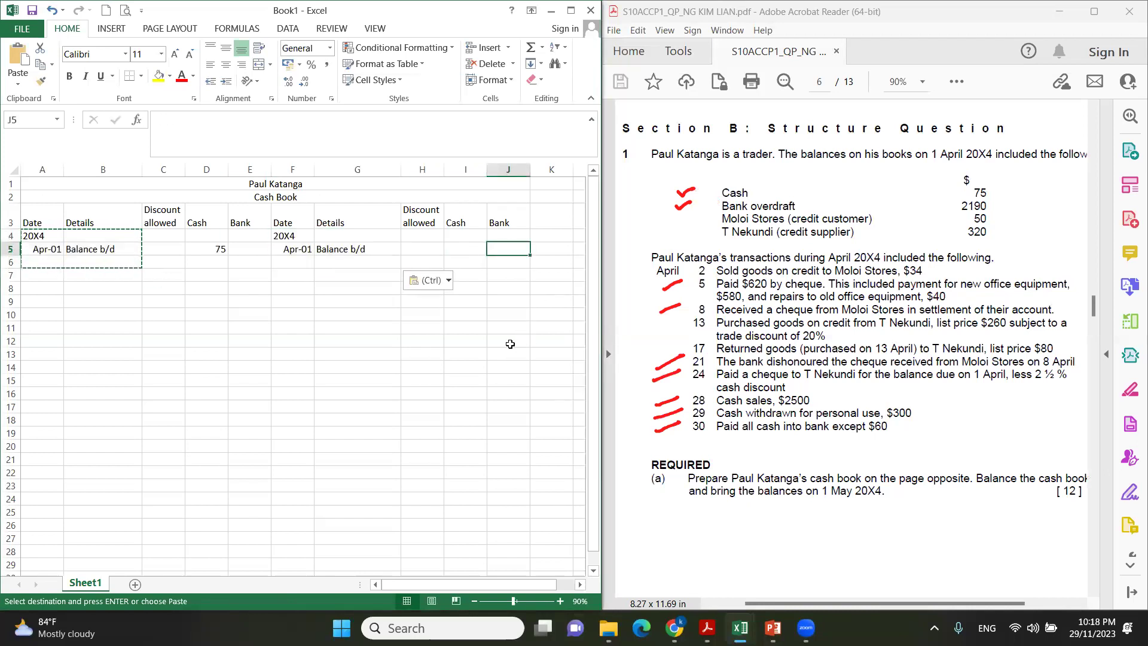
{"action": "type", "text": "219"}
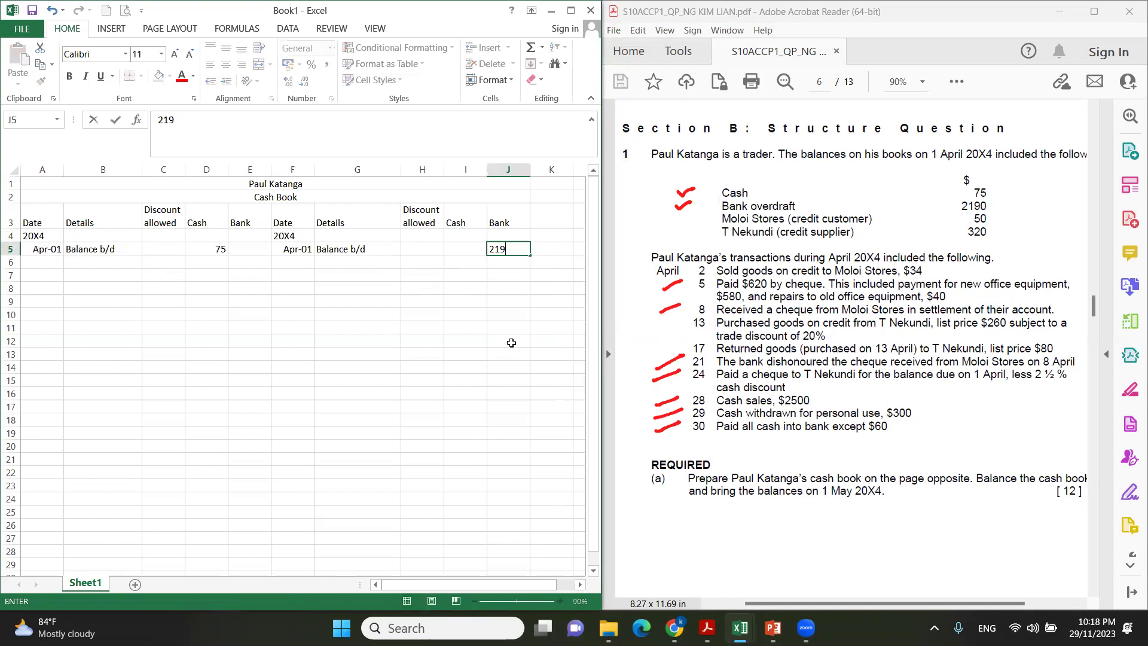
{"action": "type", "text": "0"}
{"action": "key", "text": "Return"}
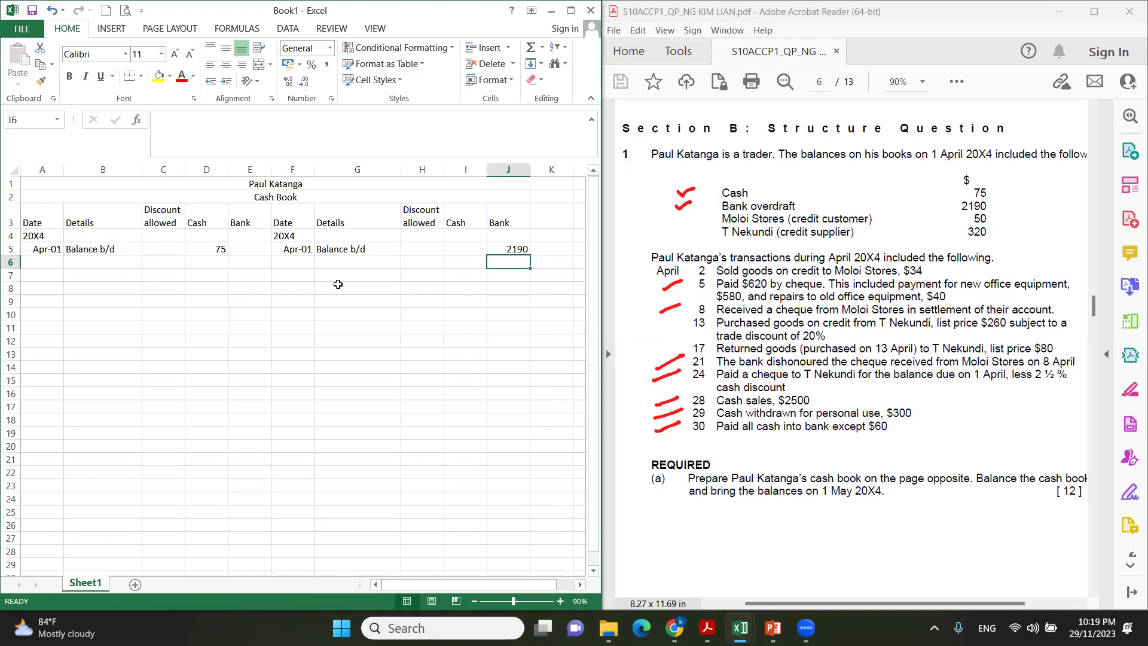
Record the 5 April payment details on the credit side: date 5 in F6, Office equipment in G6 and Repair in G7
{"action": "left_click", "coordinate": [310, 263]}
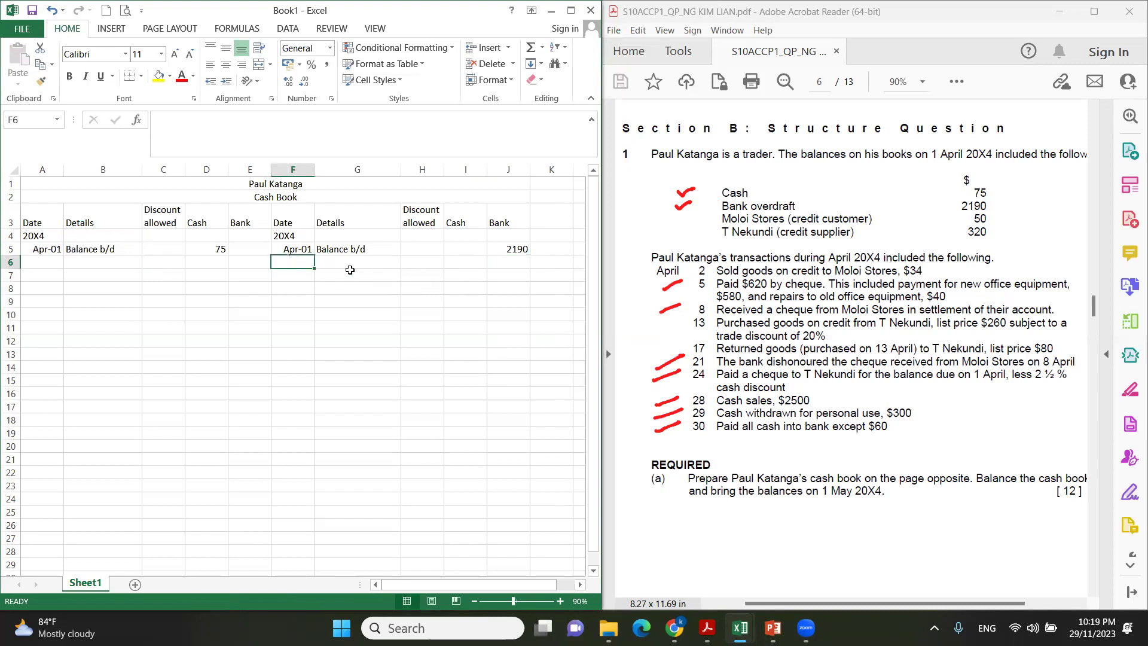
{"action": "type", "text": "5"}
{"action": "left_click", "coordinate": [347, 265]}
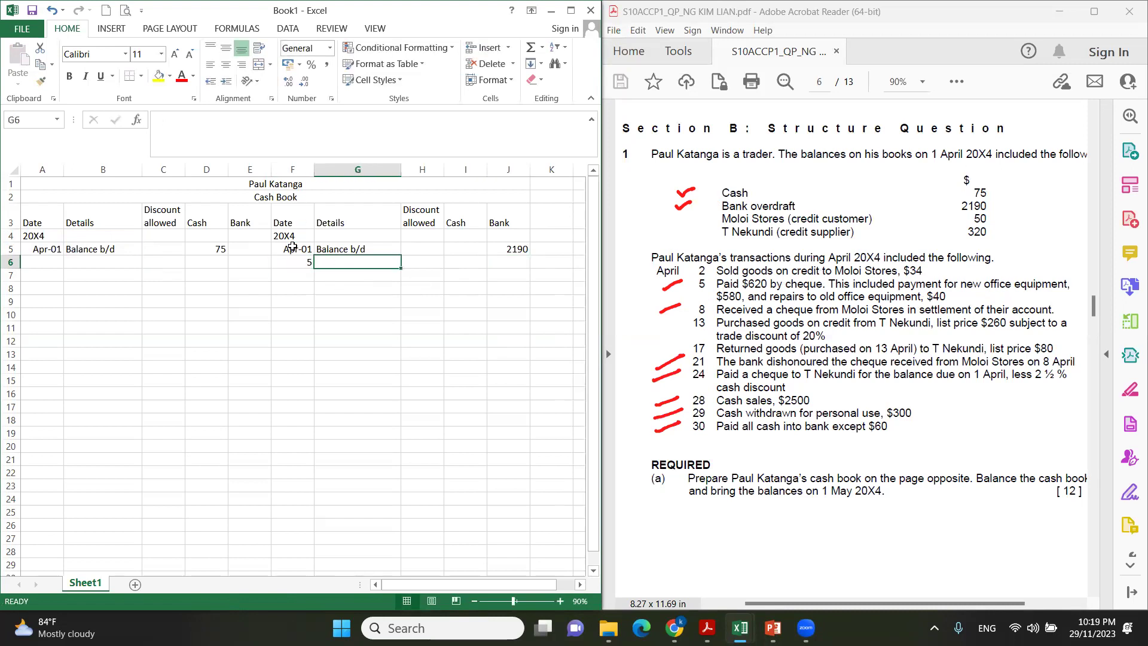
{"action": "left_click", "coordinate": [292, 247]}
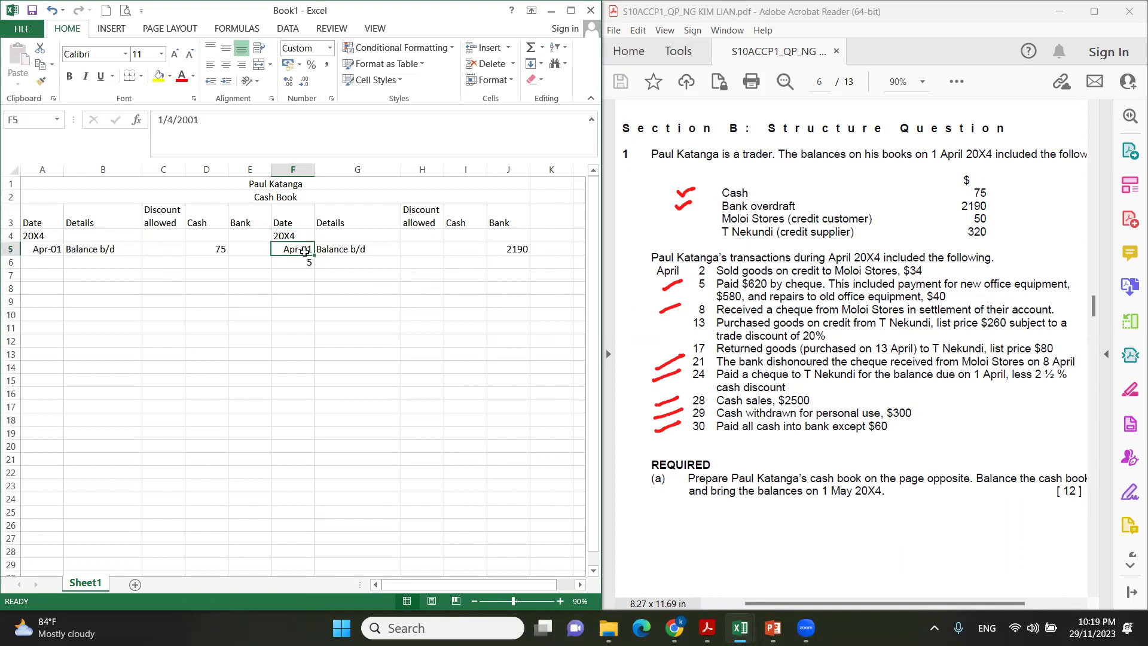
{"action": "left_click", "coordinate": [301, 266]}
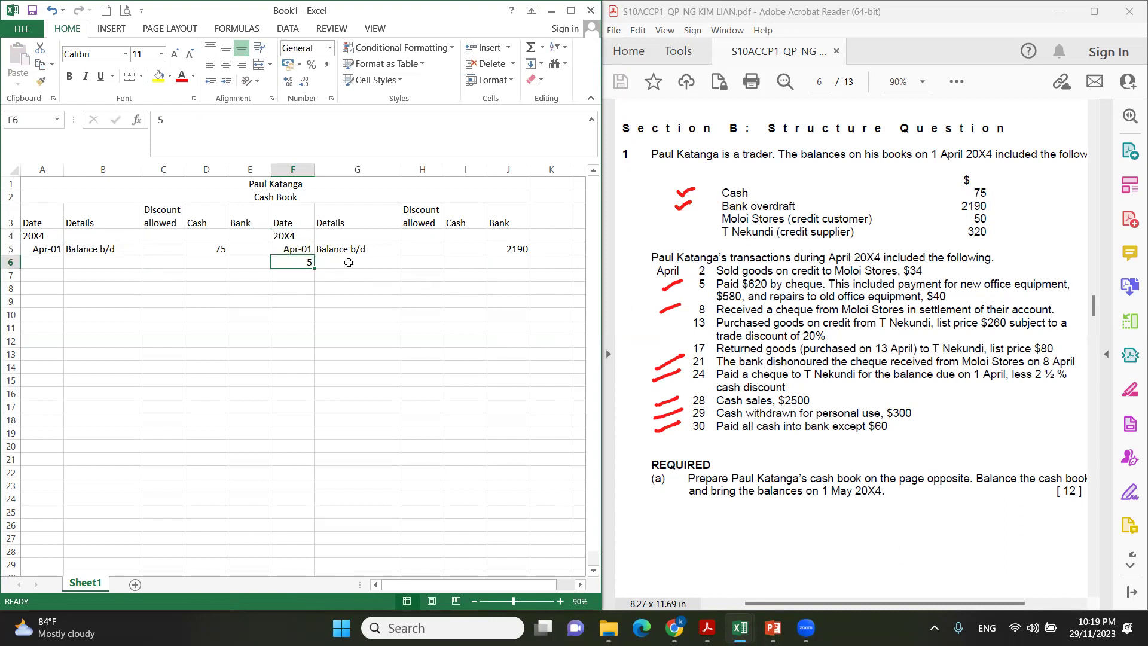
{"action": "left_click", "coordinate": [349, 263]}
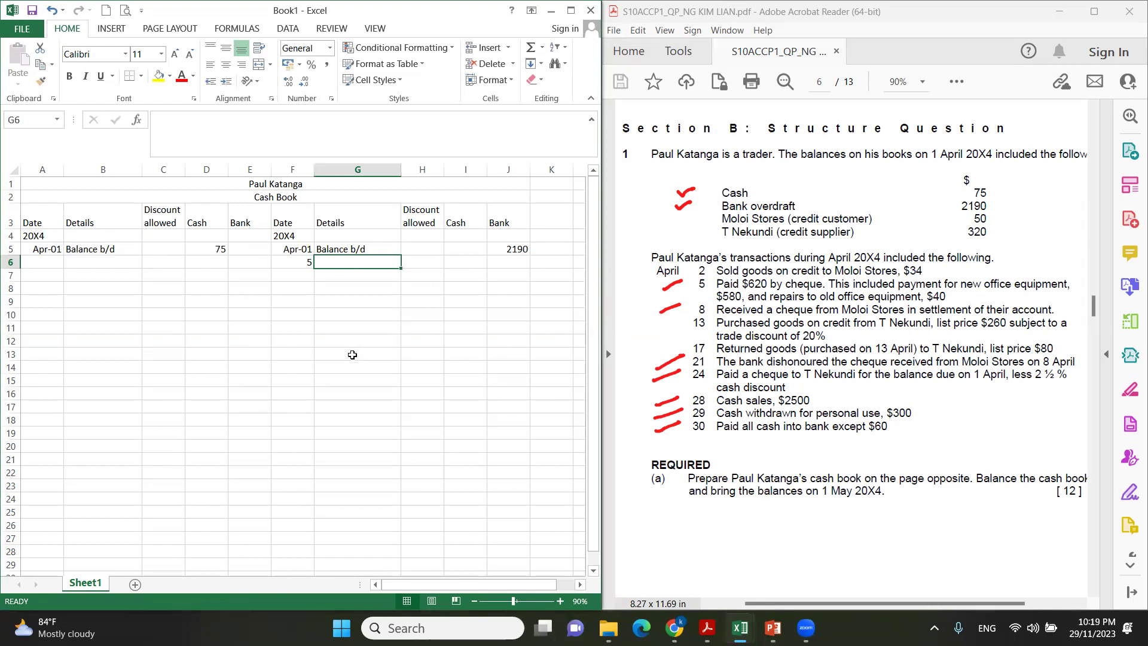
{"action": "type", "text": "Office equipme"}
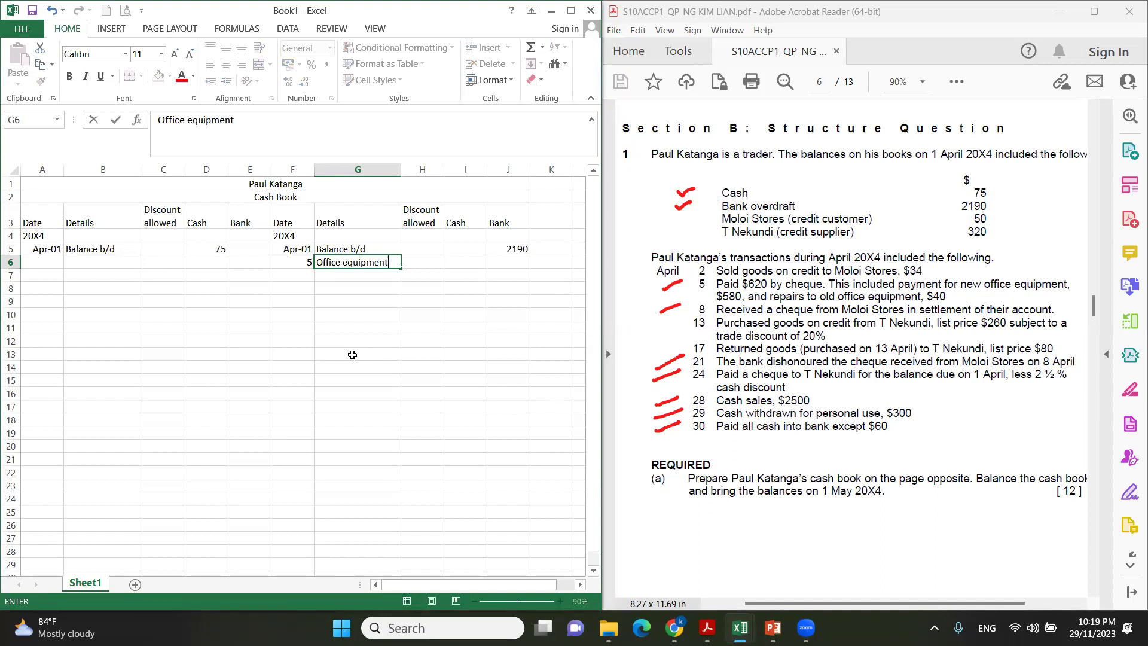
{"action": "type", "text": "nt"}
{"action": "key", "text": "Return"}
{"action": "type", "text": "Repair"}
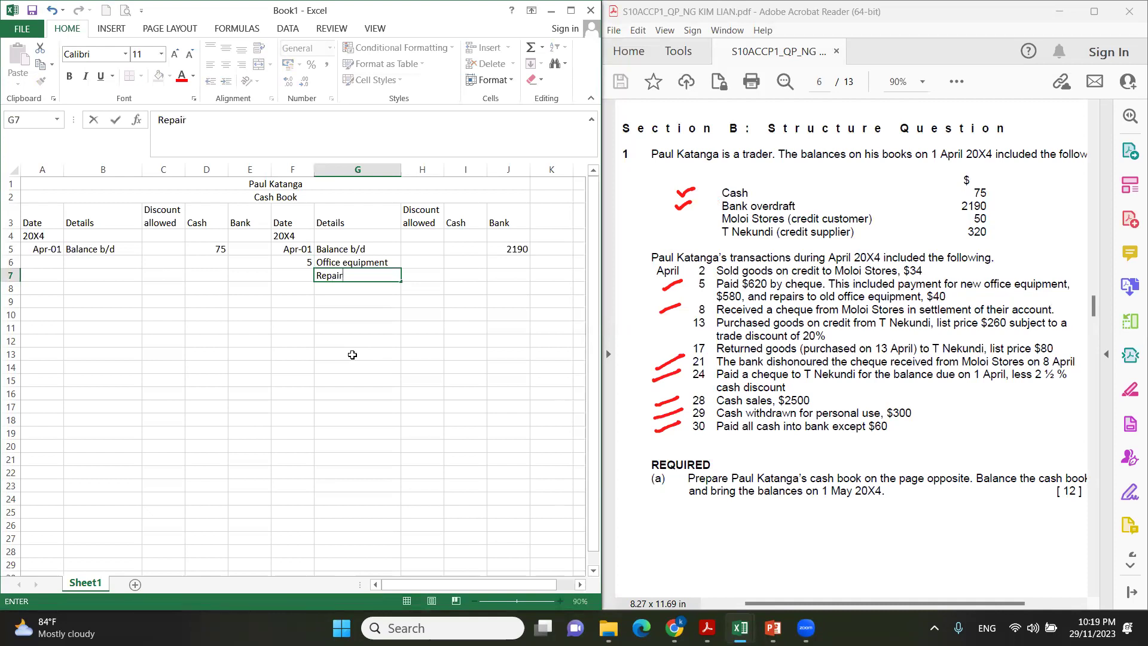
{"action": "key", "text": "Tab"}
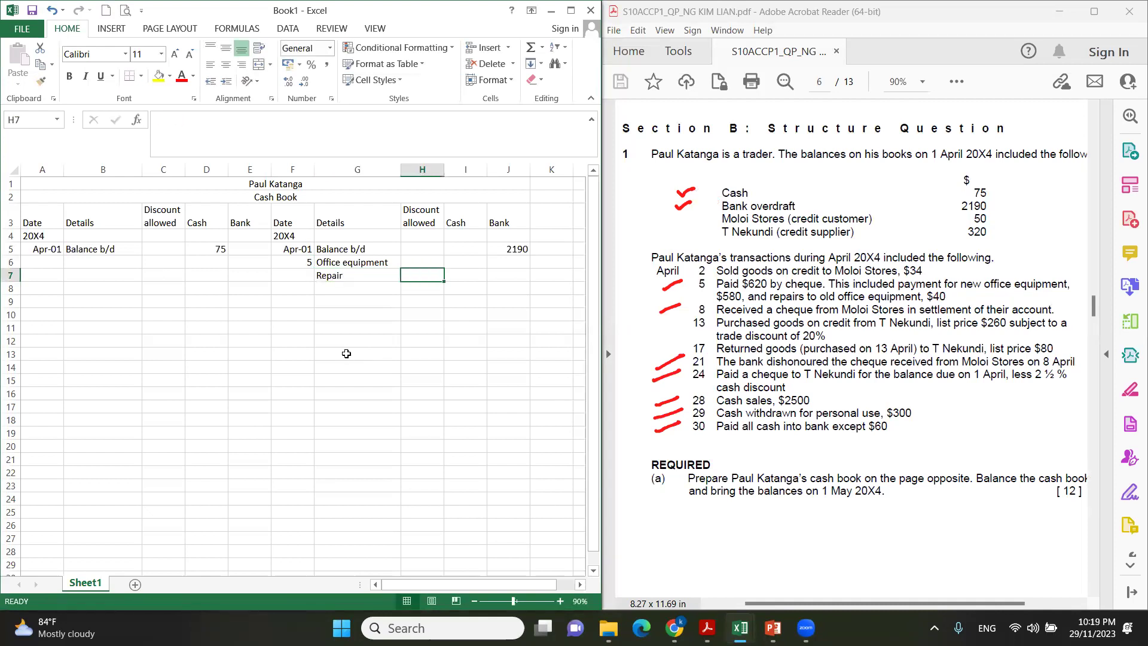
{"action": "left_click", "coordinate": [353, 274]}
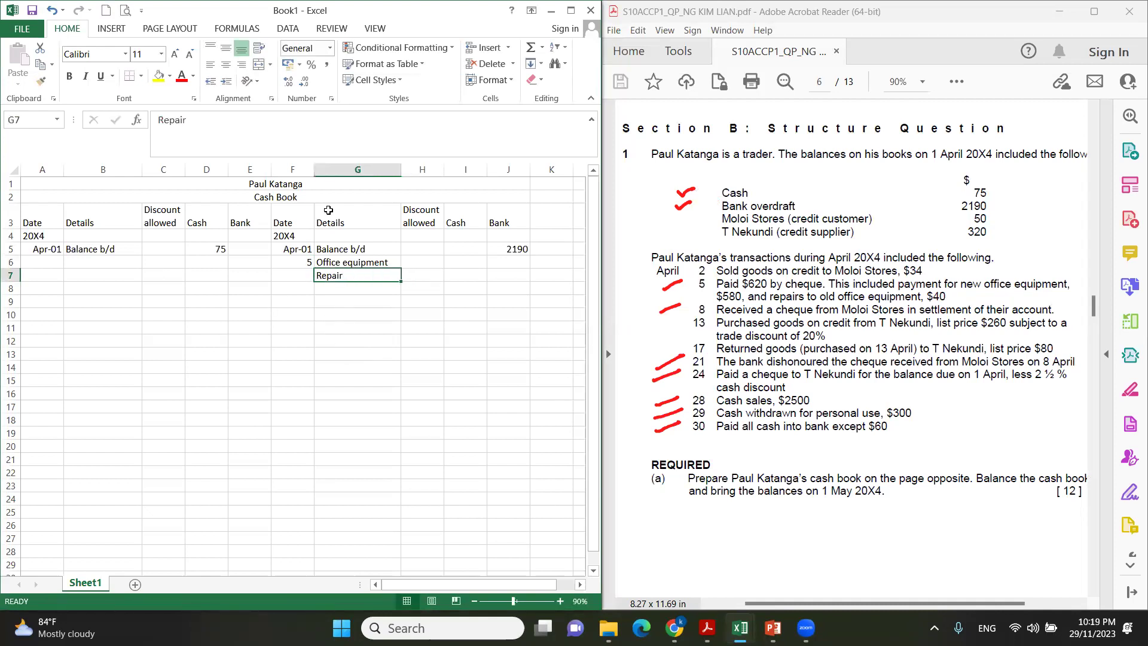
Complete the G7 description as Repair office equipment and widen column G to fit the text
{"action": "key", "text": "F2"}
{"action": "type", "text": "office equipmen"}
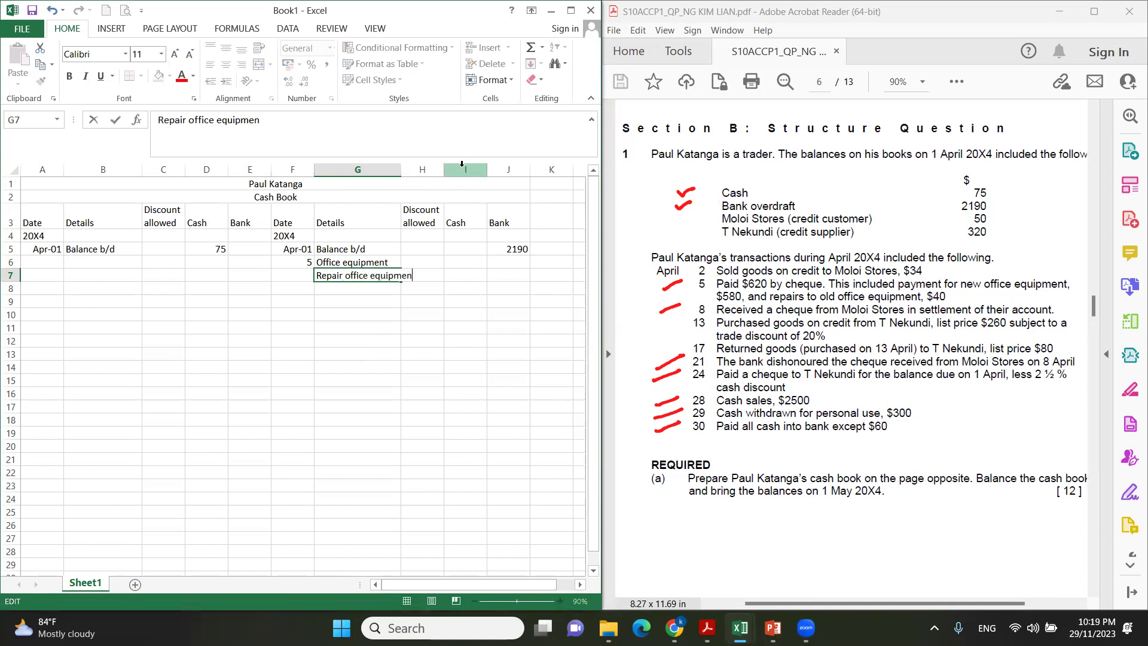
{"action": "type", "text": "t"}
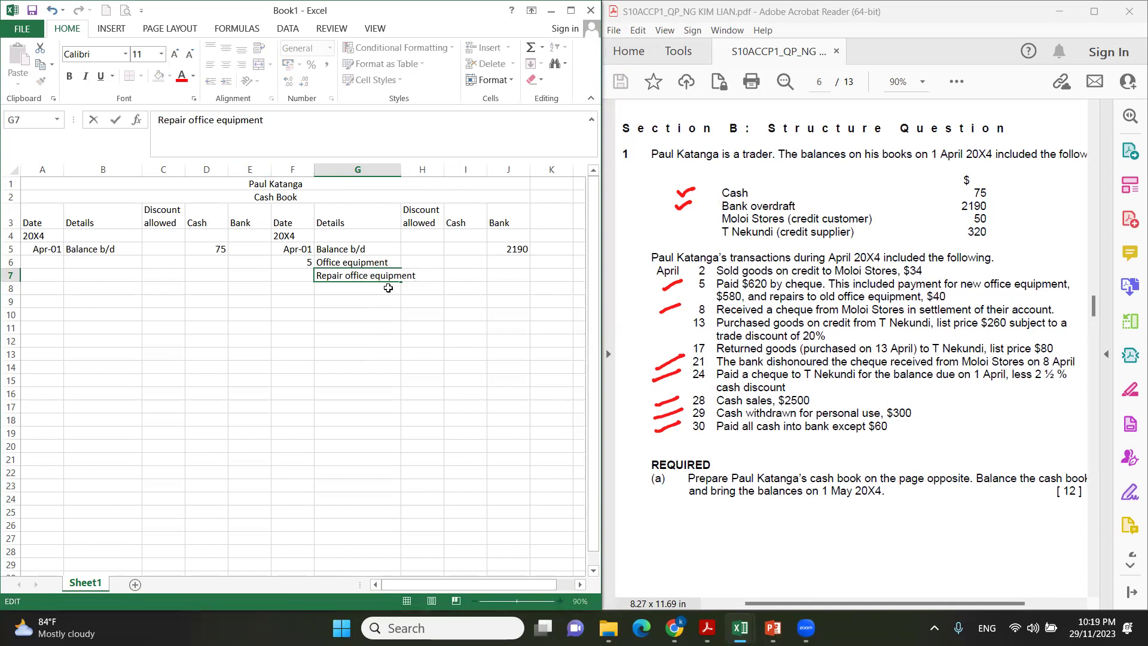
{"action": "left_click", "coordinate": [389, 287]}
{"action": "left_click_drag", "start_coordinate": [399, 172], "coordinate": [421, 172]}
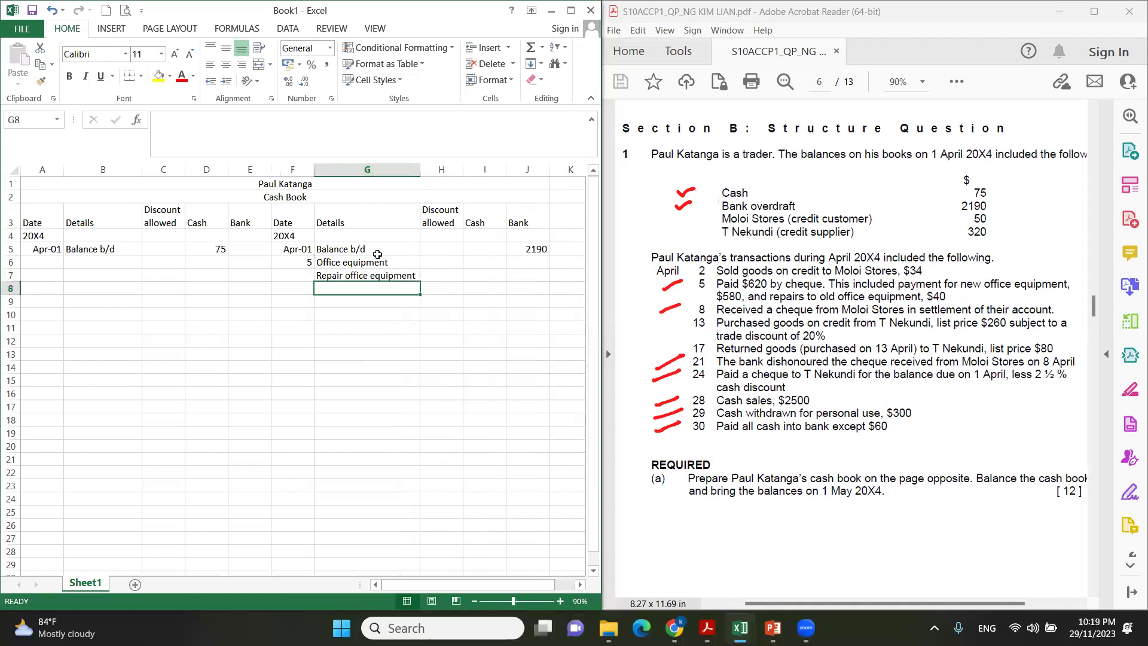
Enter the 5 April payment amounts under Bank on the credit side: 580 in J6 and 40 in J7
{"action": "left_click", "coordinate": [381, 263]}
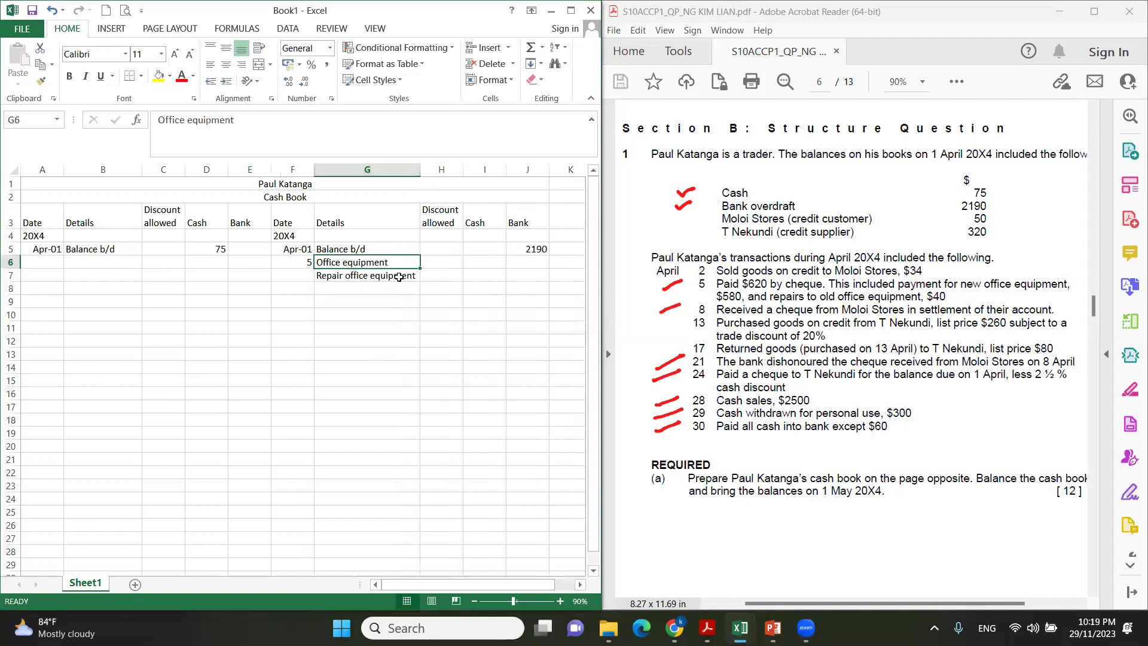
{"action": "left_click", "coordinate": [398, 279]}
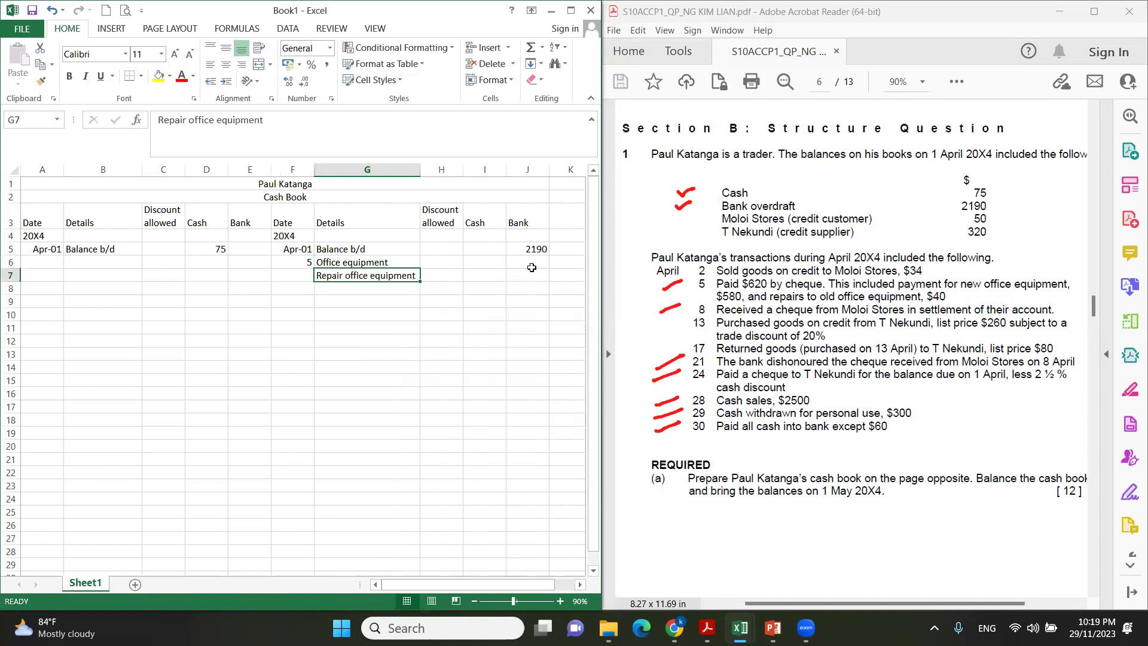
{"action": "left_click", "coordinate": [532, 261]}
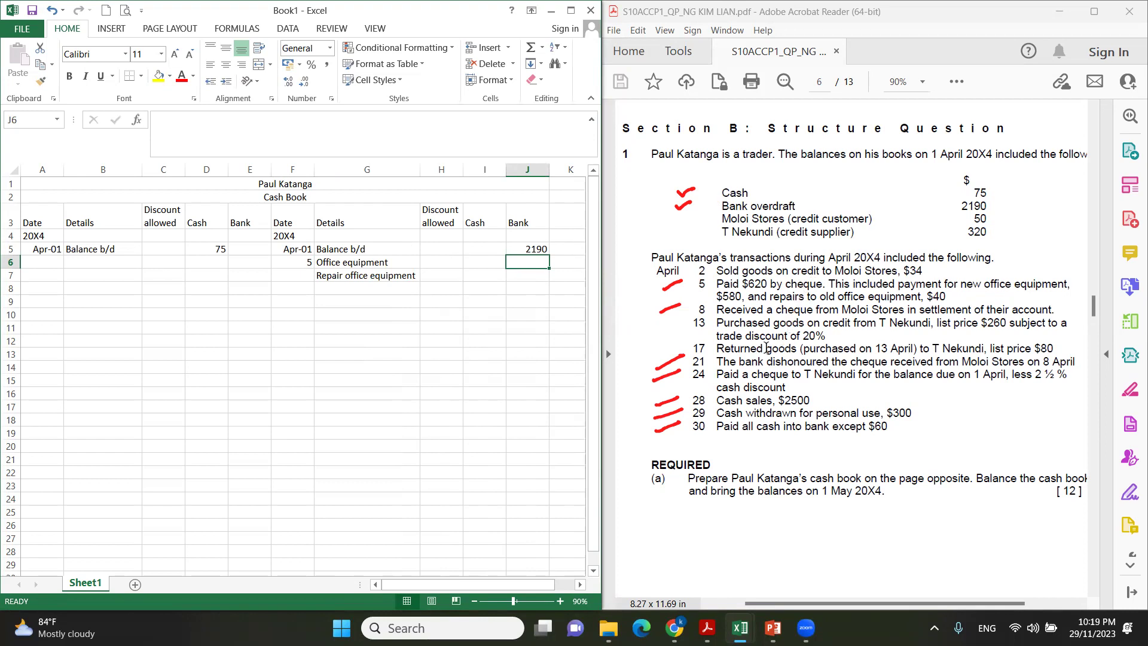
{"action": "type", "text": "580"}
{"action": "key", "text": "Return"}
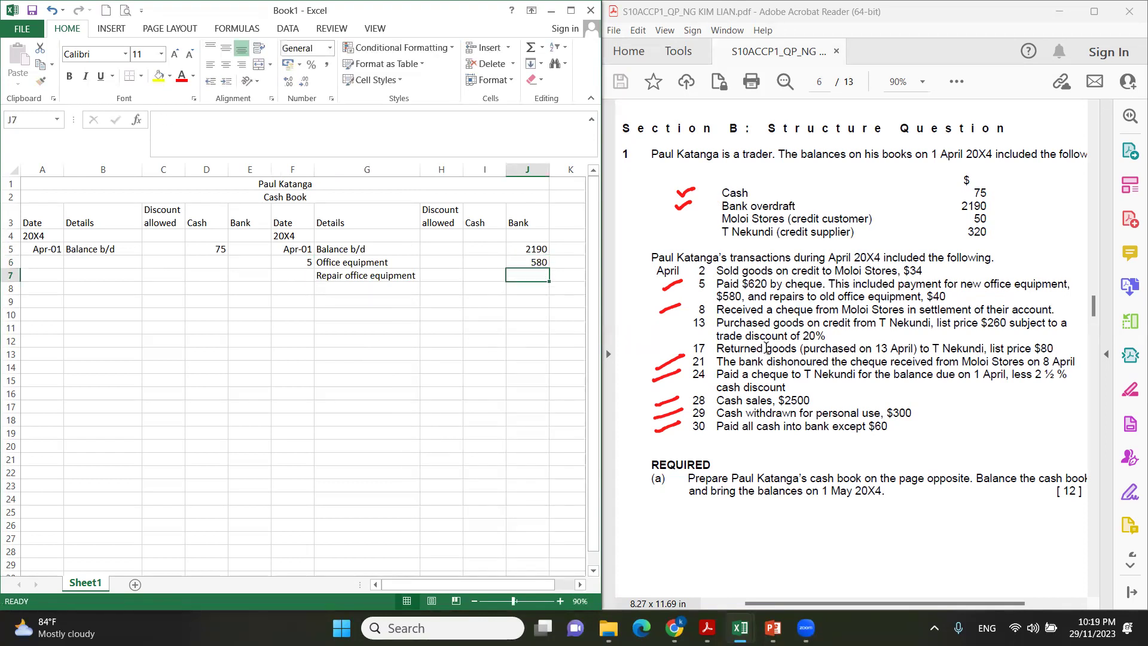
{"action": "type", "text": "40"}
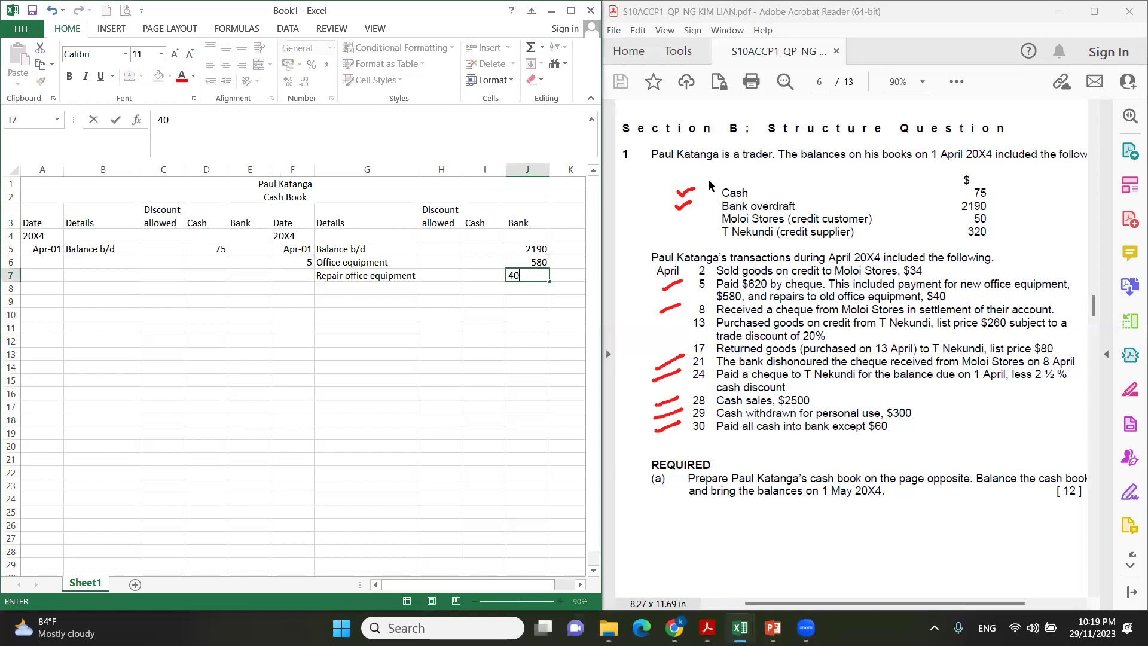
{"action": "key", "text": "Return"}
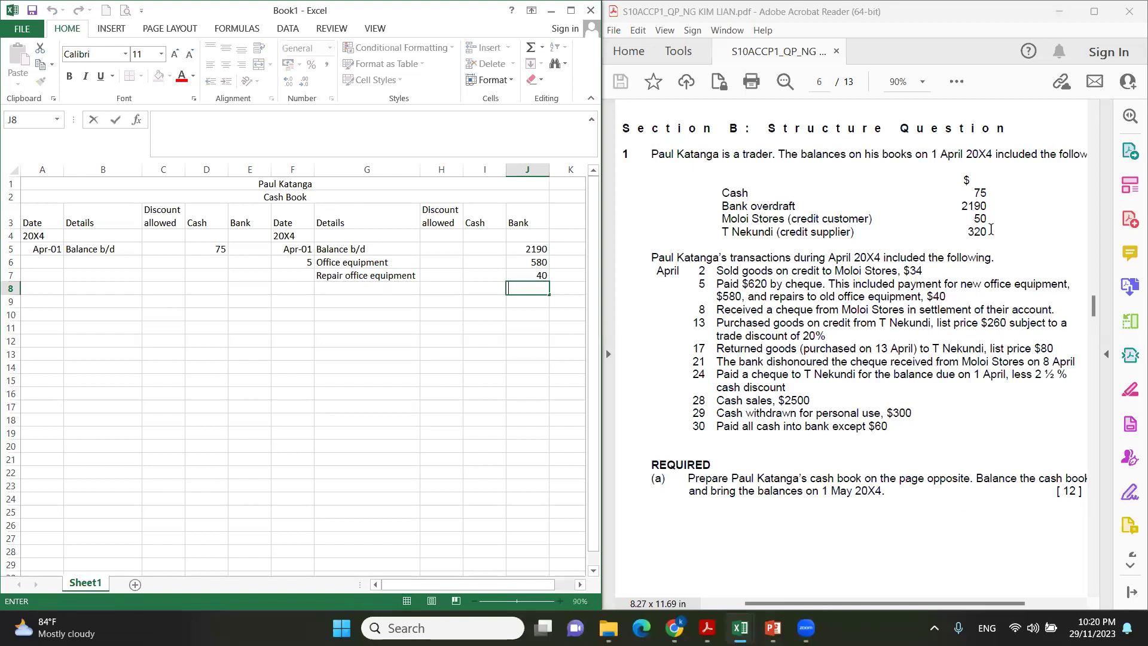
Mark up the question in red: tick the Moloi Stores balance and the 2 April sale, and write 84 beside the 8 April transaction
{"action": "left_click", "coordinate": [44, 260]}
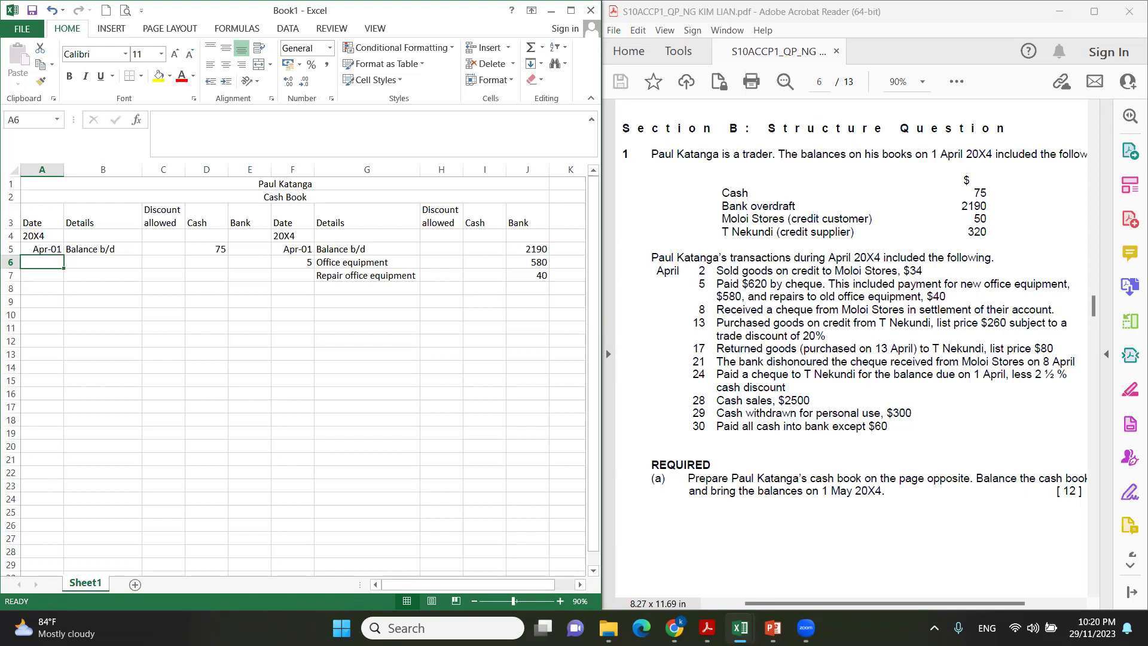
{"action": "left_click", "coordinate": [1007, 312]}
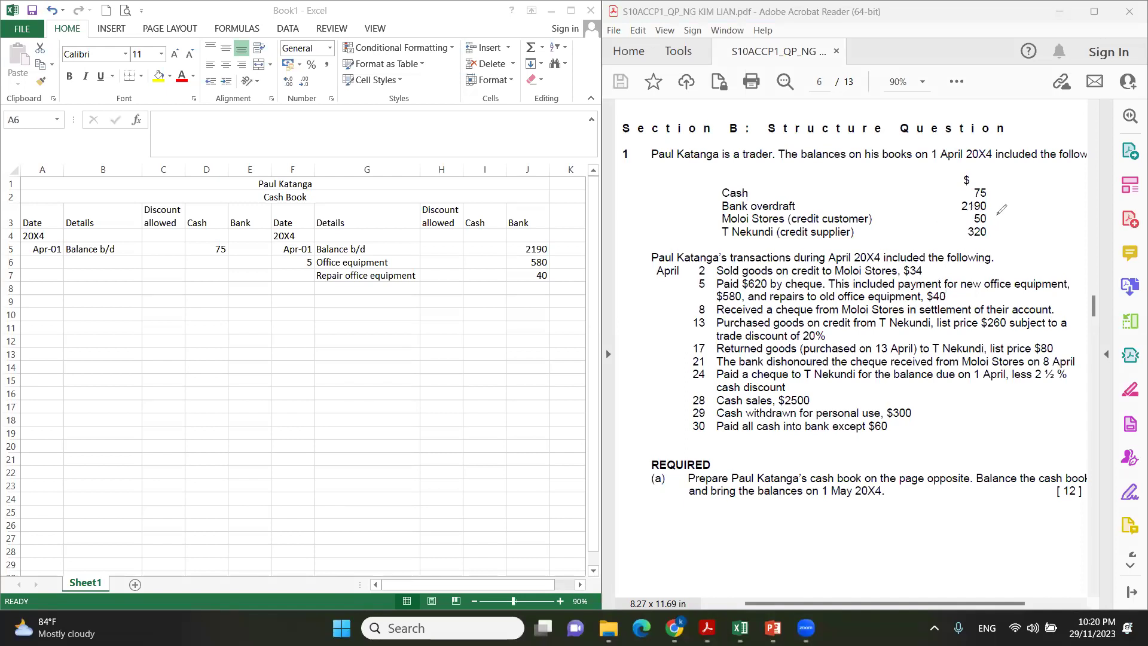
{"action": "left_click_drag", "start_coordinate": [992, 214], "coordinate": [1003, 209]}
{"action": "left_click_drag", "start_coordinate": [928, 270], "coordinate": [941, 260]}
{"action": "mouse_move", "coordinate": [1057, 302]}
{"action": "left_mouse_down"}
{"action": "mouse_move", "coordinate": [1080, 302]}
{"action": "mouse_move", "coordinate": [1074, 313]}
{"action": "left_mouse_up"}
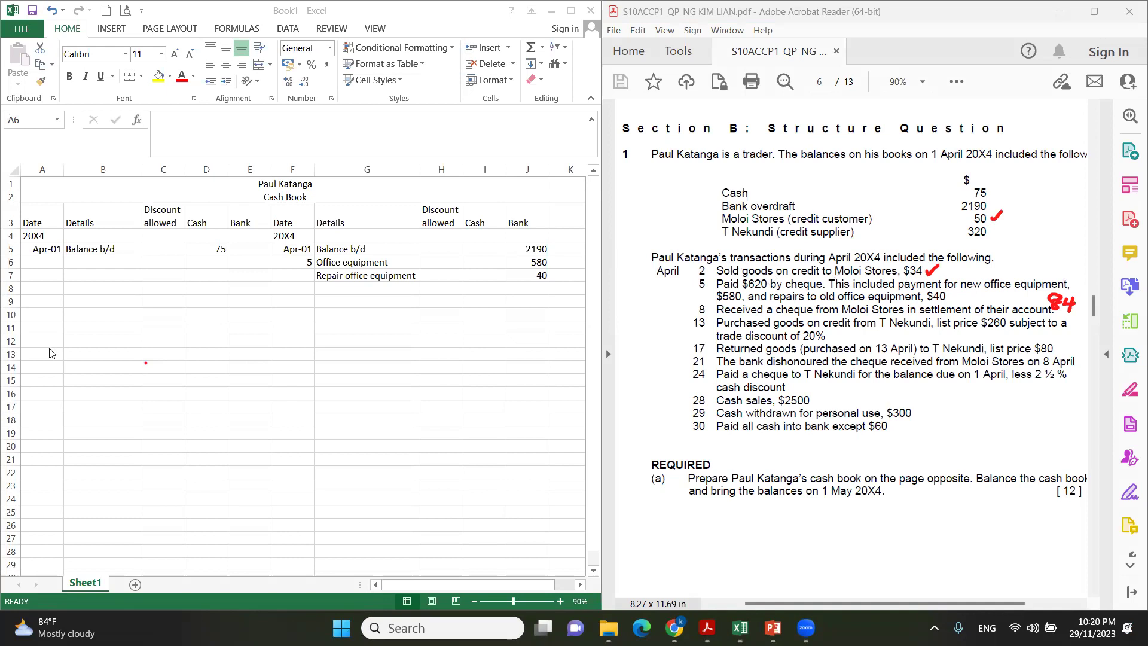
Record the 8 April receipt on the debit side in row 6: date 8, Moloi Stores, and 84 under Bank
{"action": "left_click", "coordinate": [42, 262]}
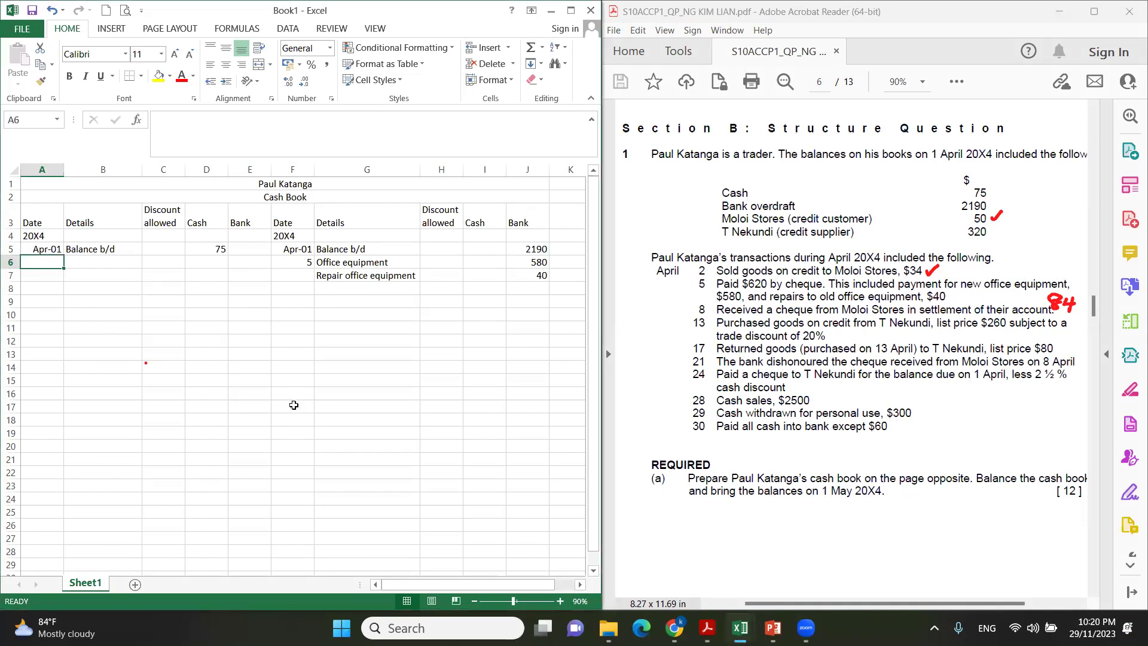
{"action": "type", "text": "8"}
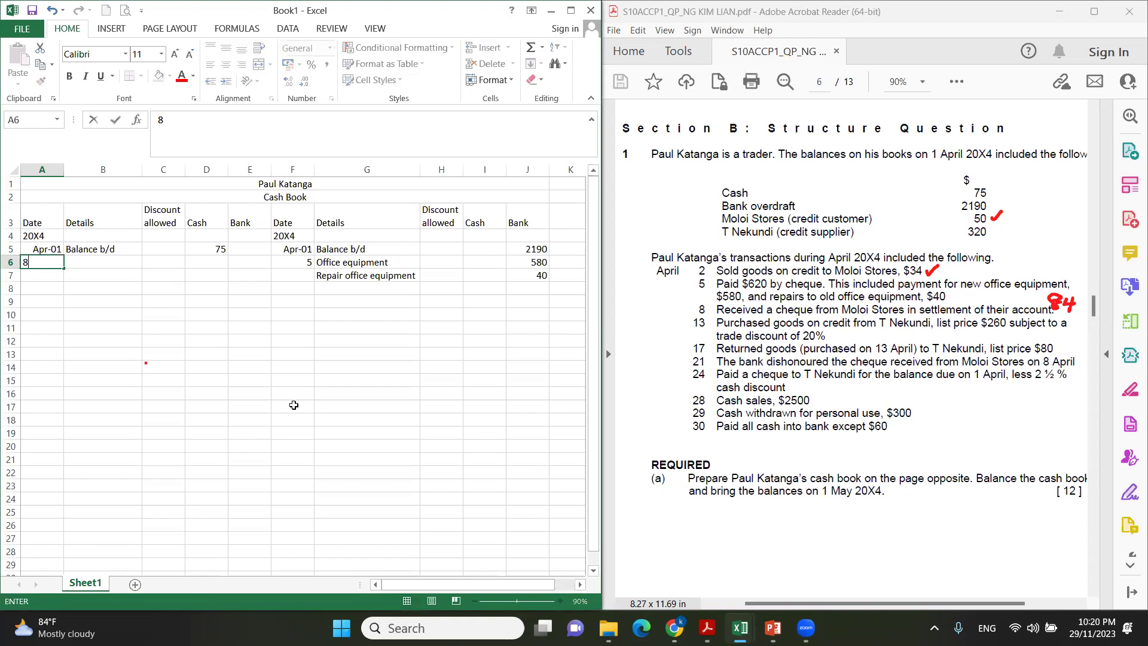
{"action": "key", "text": "Tab"}
{"action": "type", "text": "Molo"}
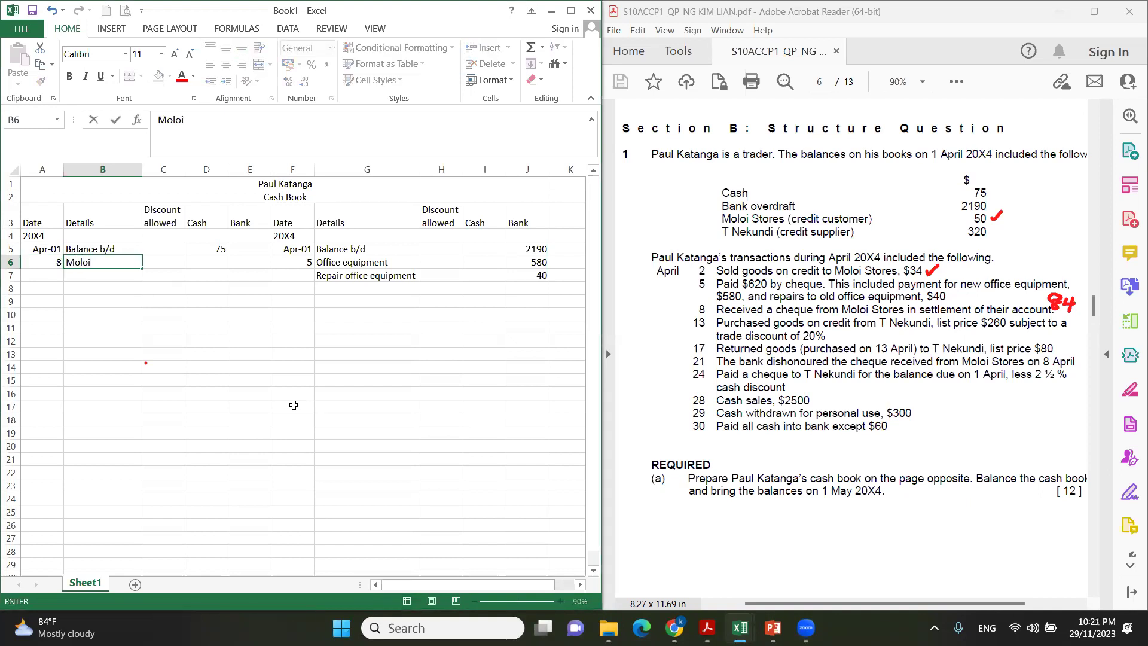
{"action": "type", "text": "i Store"}
{"action": "key", "text": "Tab"}
{"action": "key", "text": "Tab"}
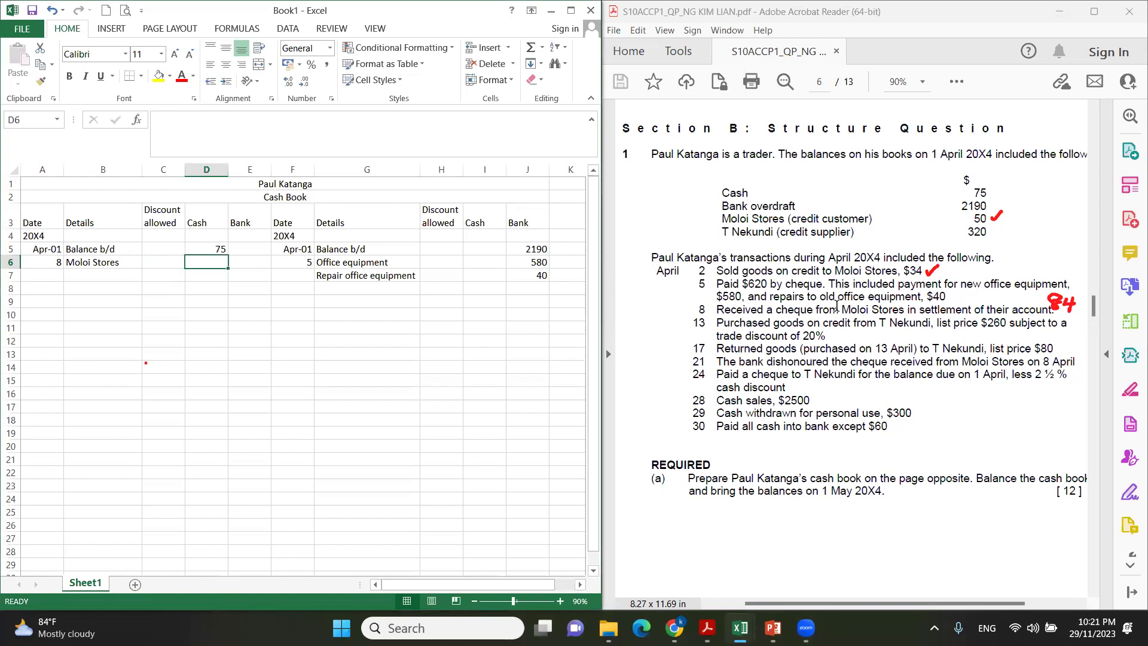
{"action": "left_click", "coordinate": [255, 262]}
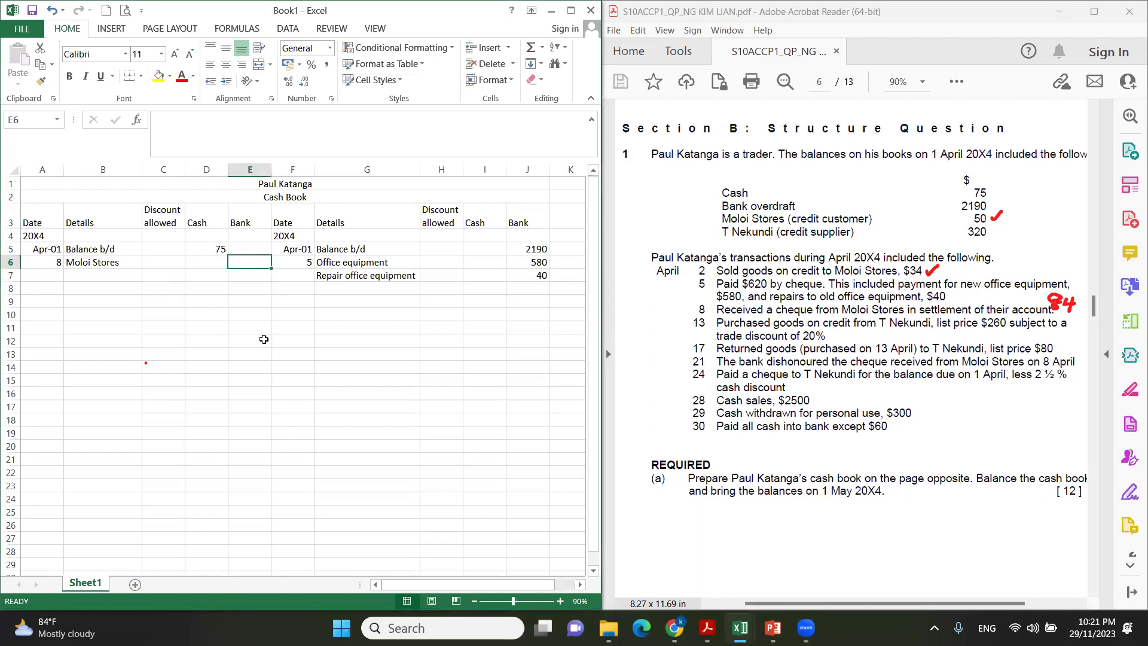
{"action": "type", "text": "84"}
{"action": "key", "text": "Return"}
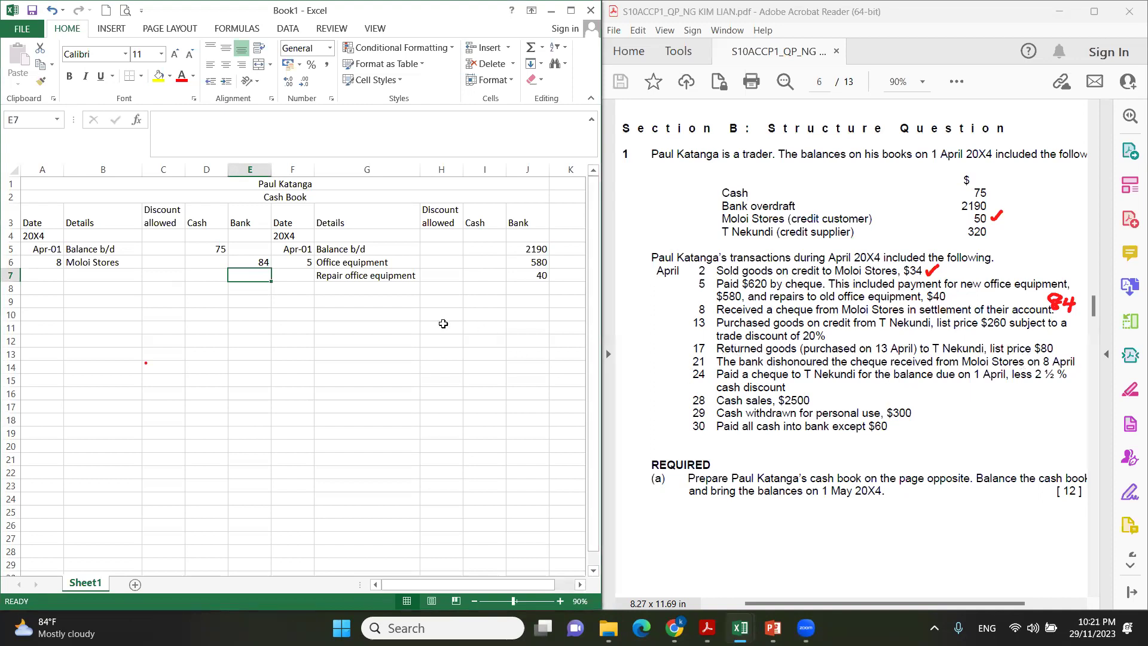
Enter date 21 in F8 and copy Moloi Stores from B6 to G8, extending it to Moloi Stores (dishonoured cheque)
{"action": "left_click", "coordinate": [297, 289]}
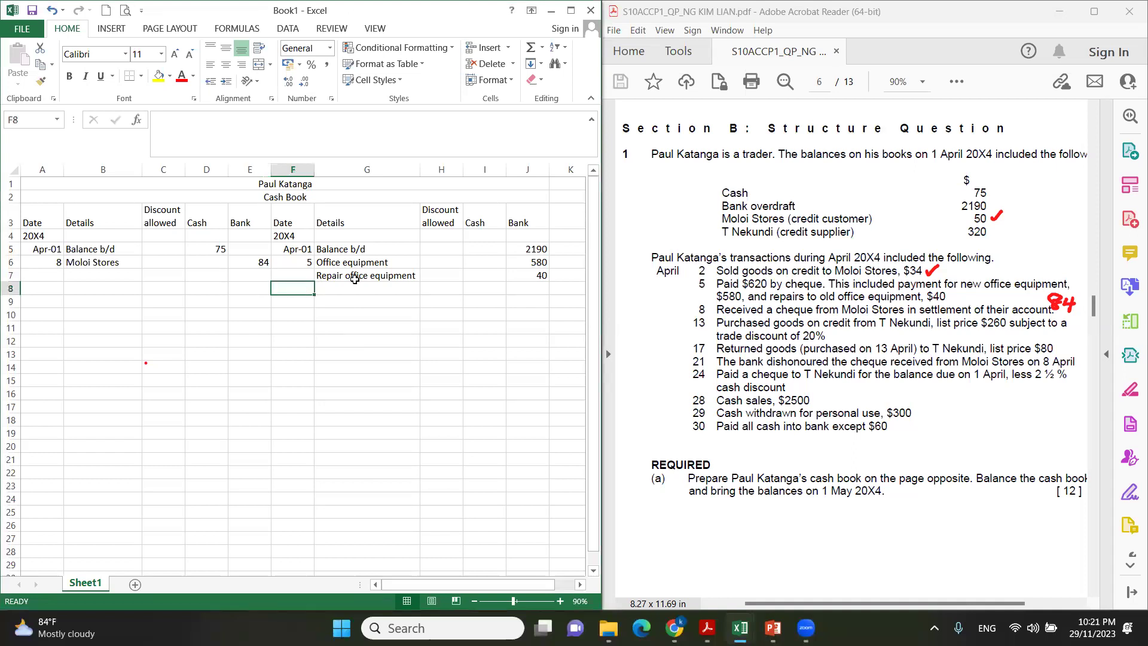
{"action": "type", "text": "21"}
{"action": "key", "text": "Tab"}
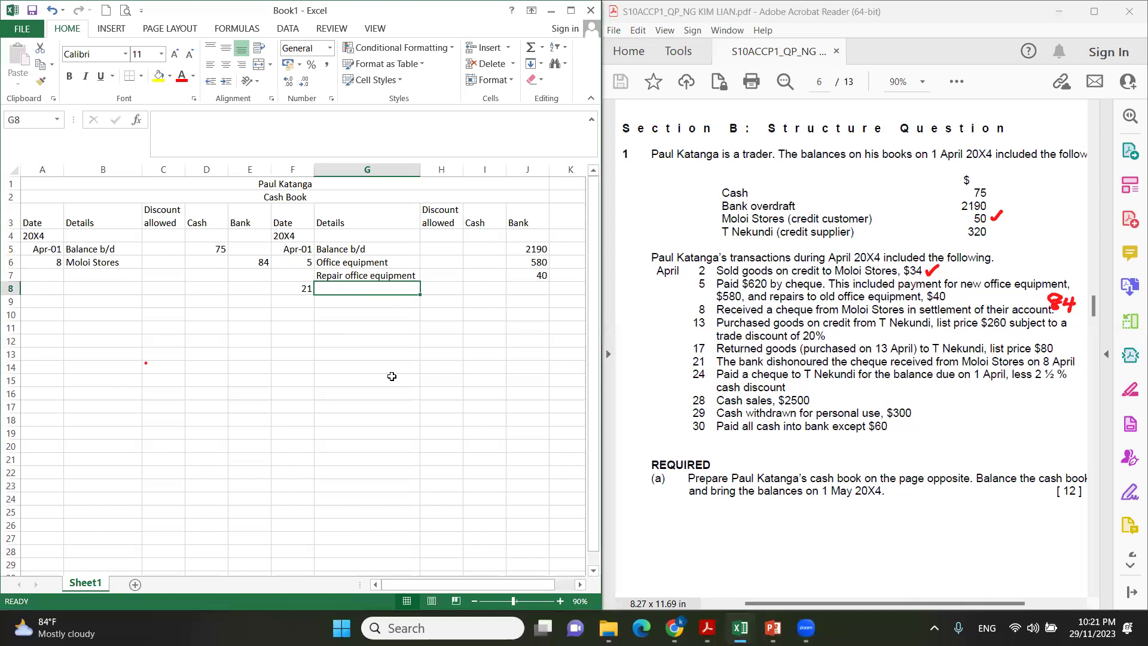
{"action": "left_click", "coordinate": [102, 265]}
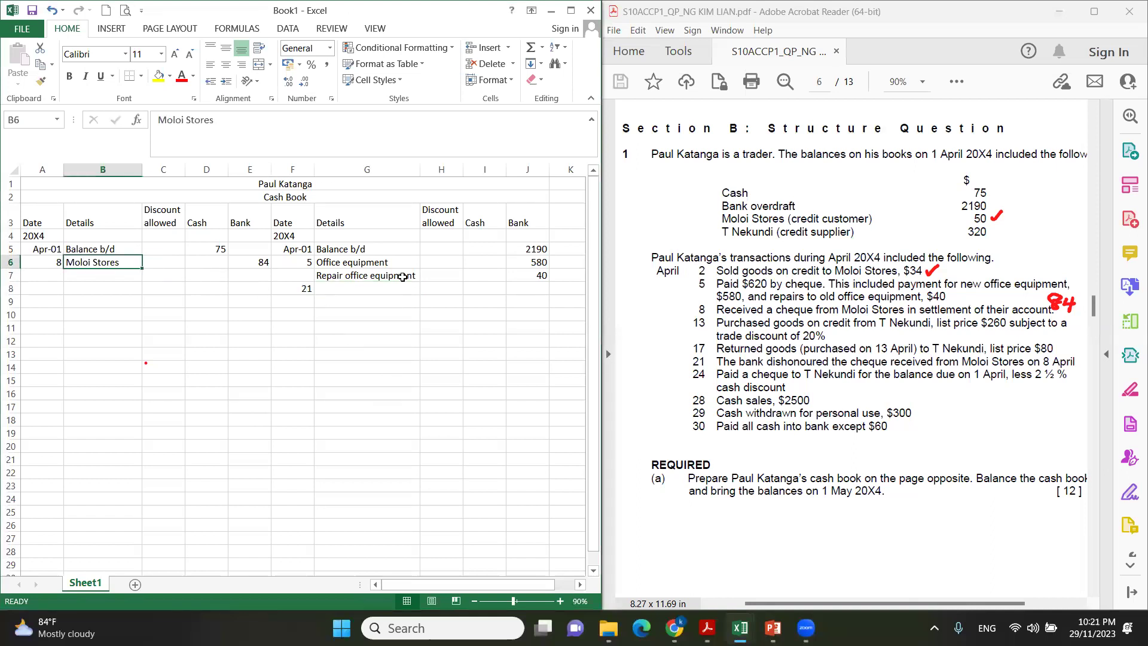
{"action": "key", "text": "ctrl+c"}
{"action": "left_click", "coordinate": [361, 289]}
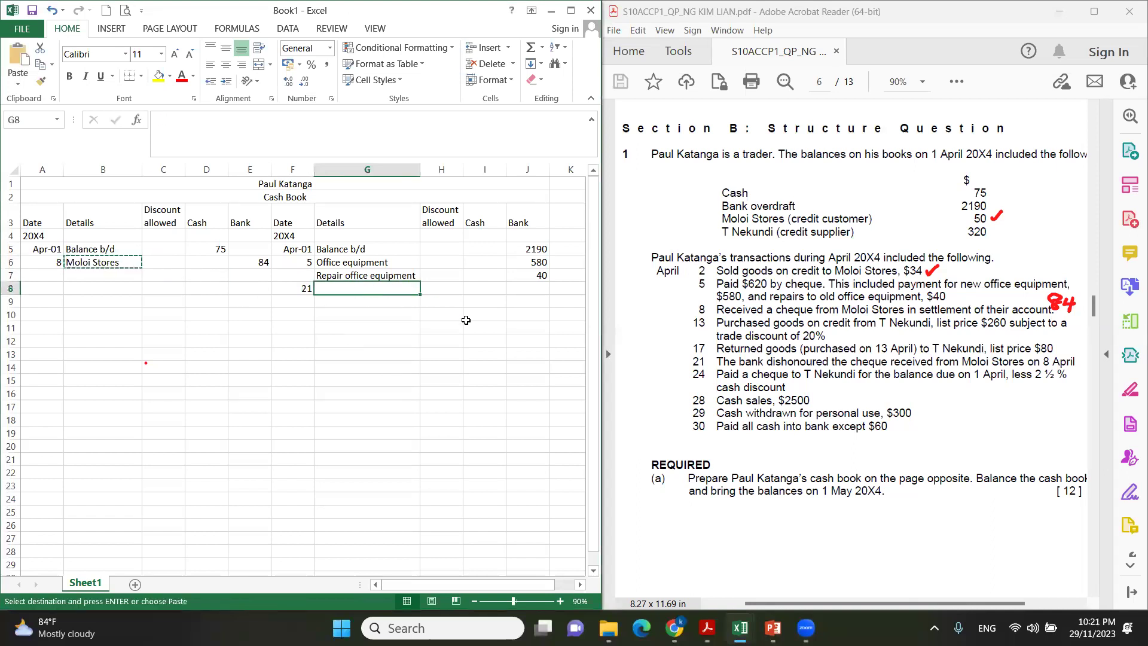
{"action": "key", "text": "ctrl+v"}
{"action": "key", "text": "F2"}
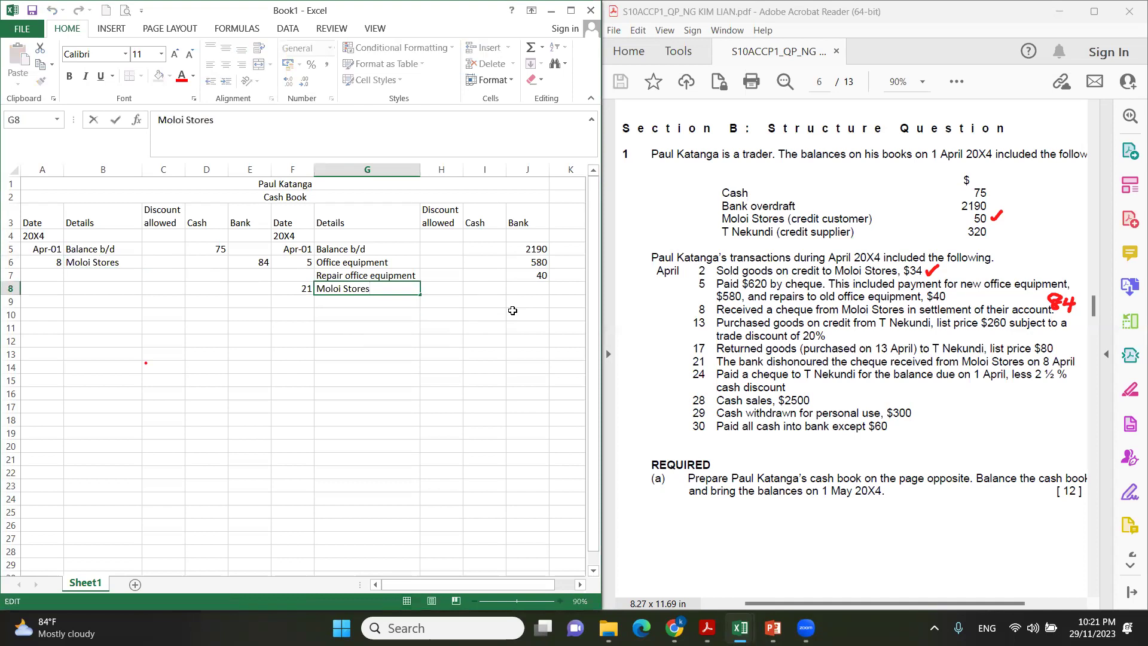
{"action": "type", "text": "(dishonoured cheq"}
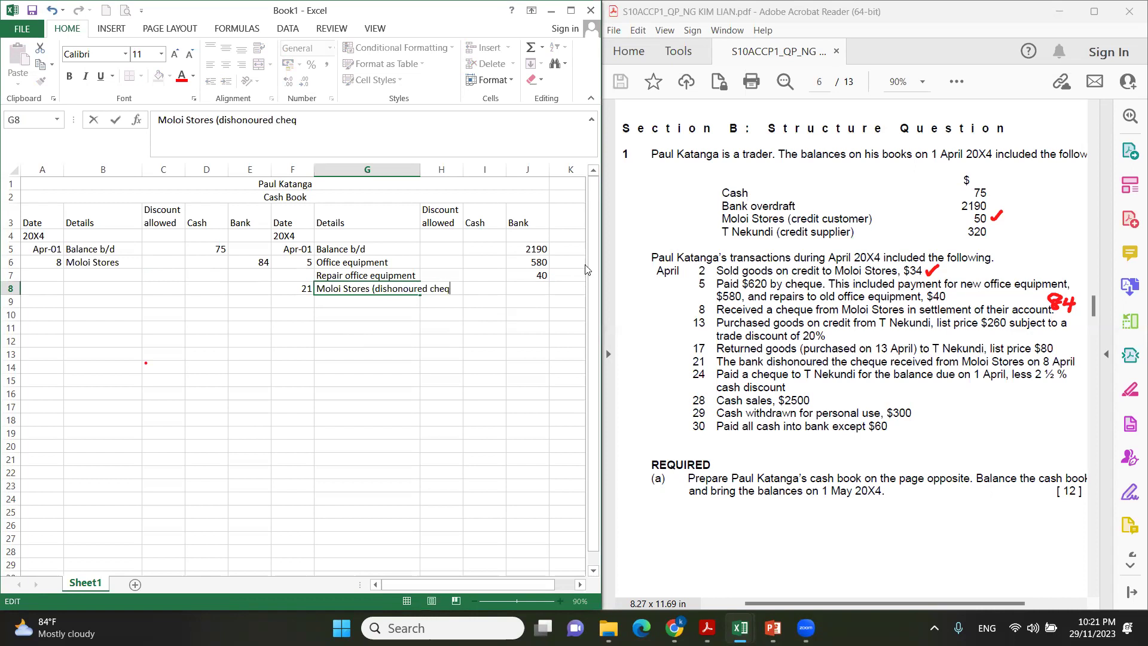
{"action": "type", "text": "ue)"}
{"action": "key", "text": "Return"}
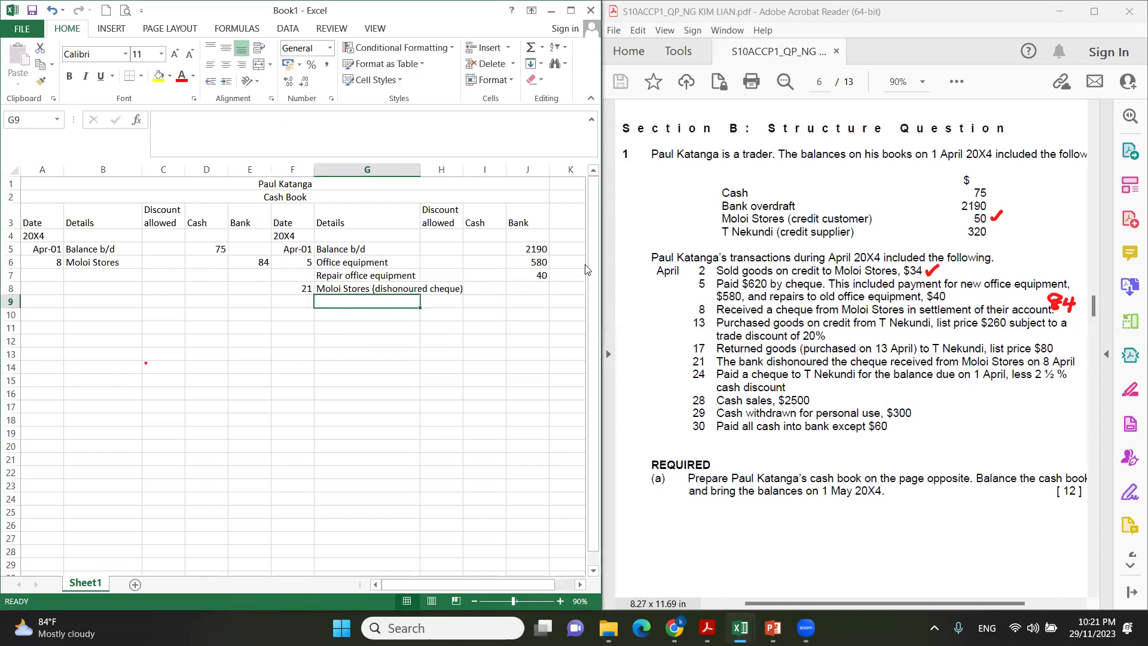
Enter 84 under Bank in J8 for the dishonoured cheque and compare it with the receipt in E6
{"action": "key", "text": "Up"}
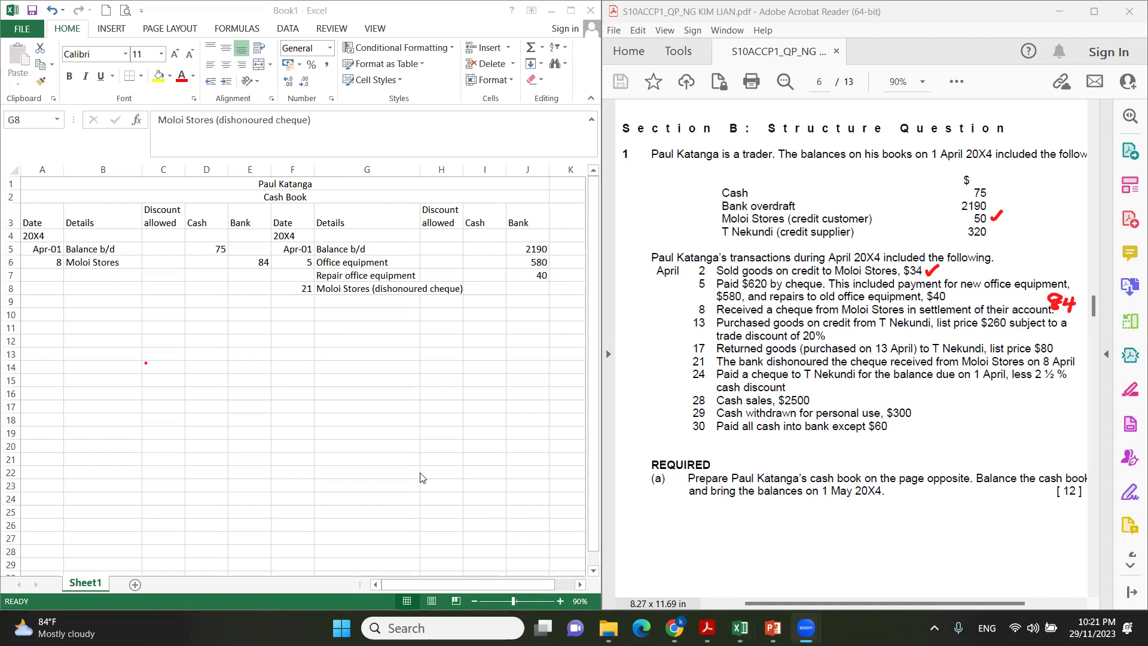
{"action": "left_click", "coordinate": [522, 287]}
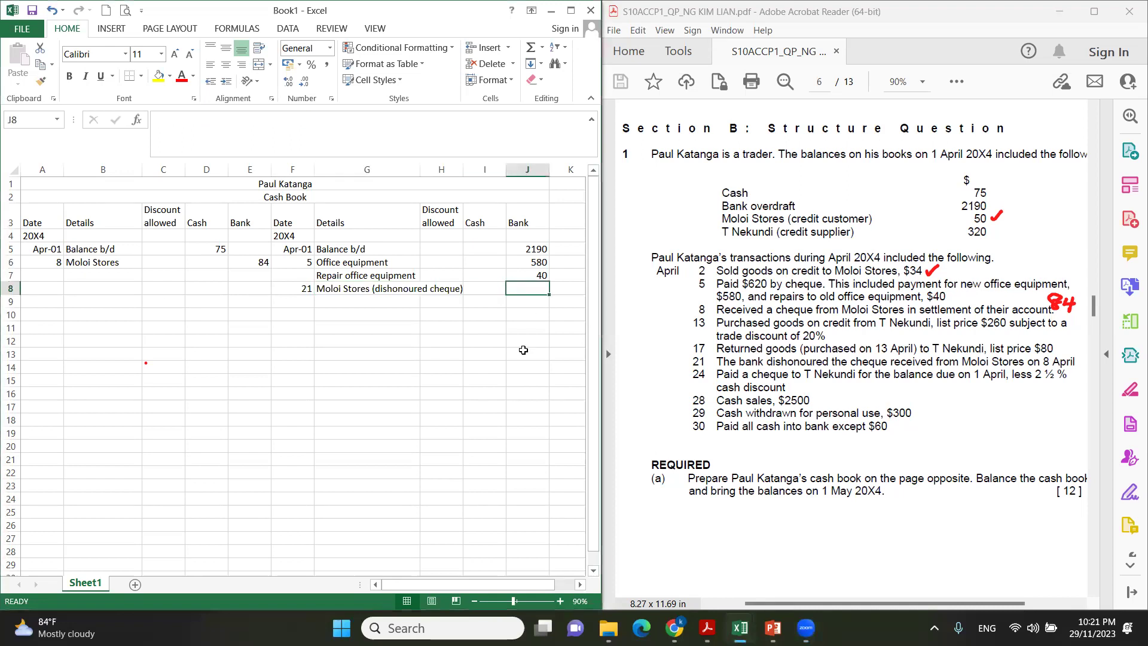
{"action": "type", "text": "84"}
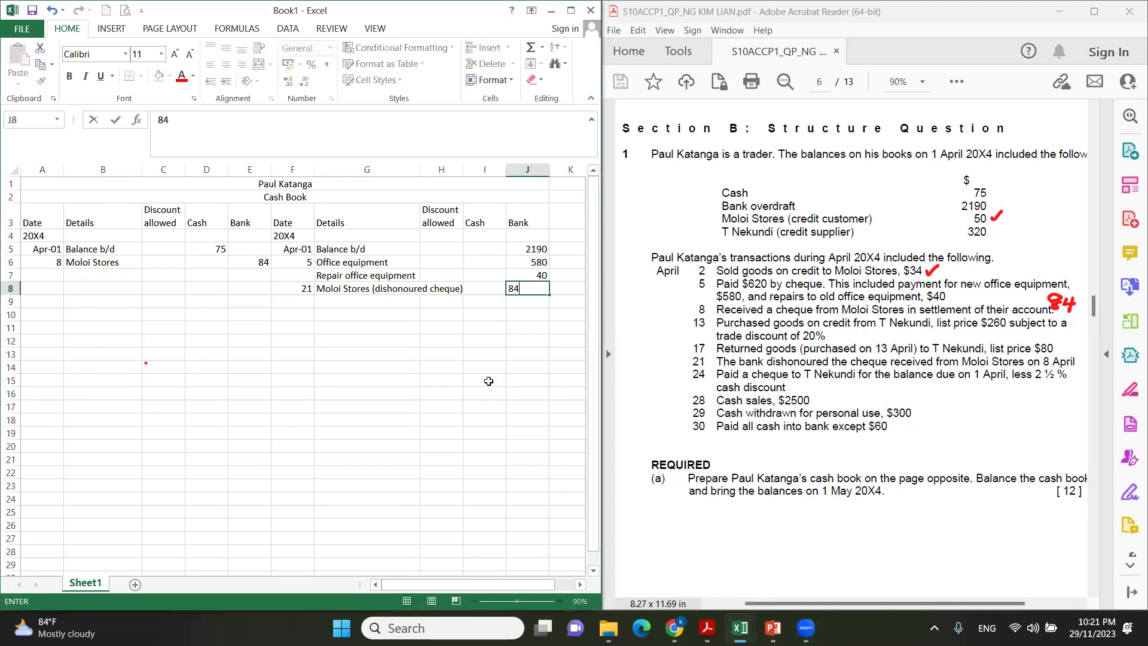
{"action": "key", "text": "Return"}
{"action": "left_click", "coordinate": [253, 260]}
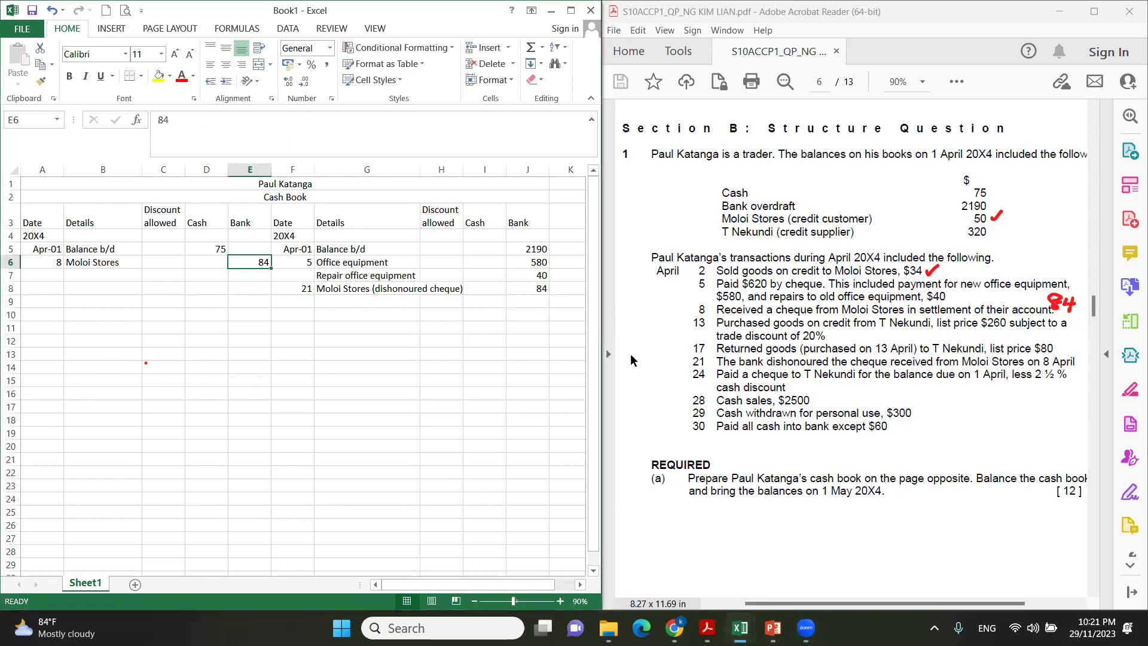
{"action": "left_click", "coordinate": [531, 289]}
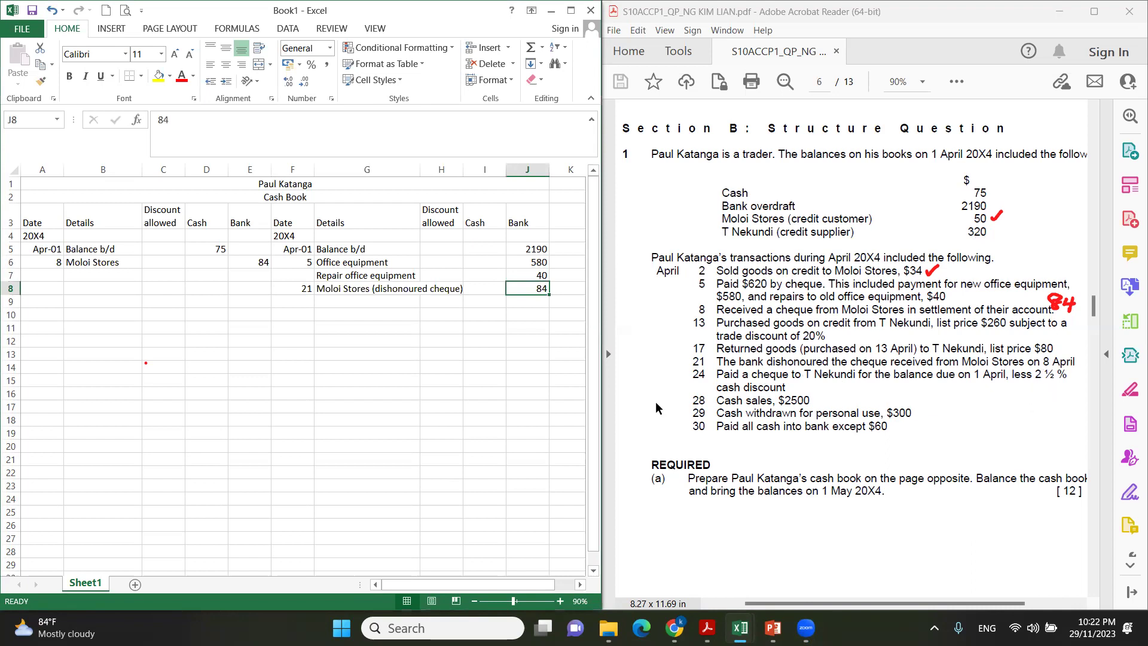
Enter date 24 in F9 and the credit supplier's name under Details in G9 for the 24 April payment
{"action": "left_click", "coordinate": [294, 300]}
{"action": "type", "text": "24"}
{"action": "left_click", "coordinate": [379, 299]}
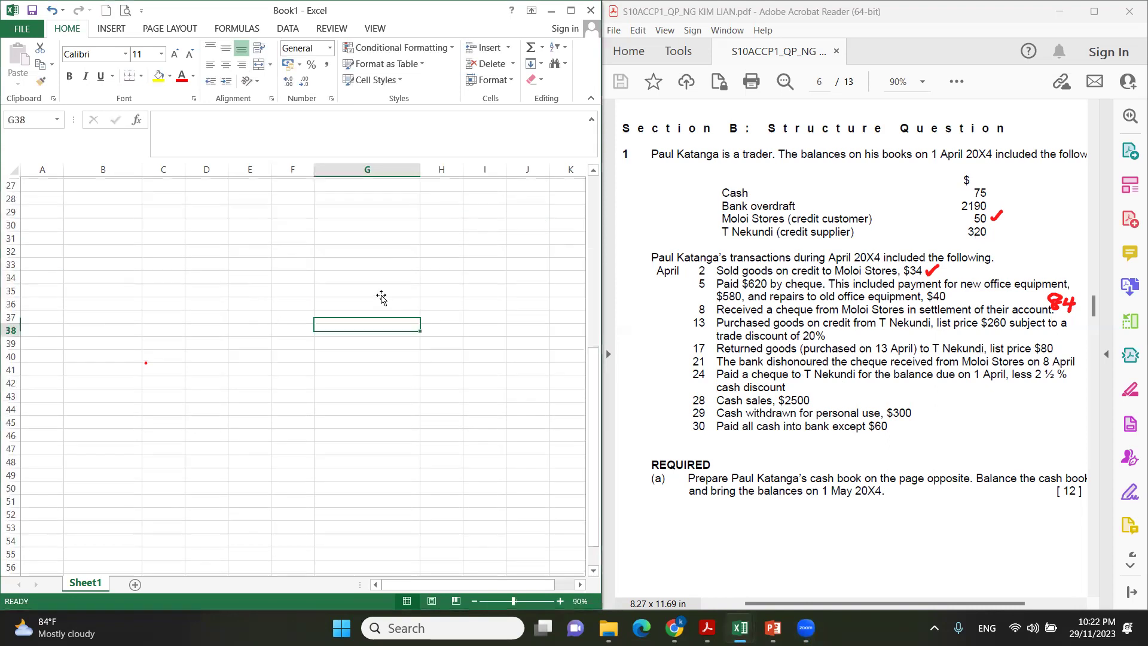
{"action": "scroll", "coordinate": [387, 294], "scroll_direction": "down", "scroll_amount": 1}
{"action": "scroll", "coordinate": [387, 294], "scroll_direction": "up", "scroll_amount": 1}
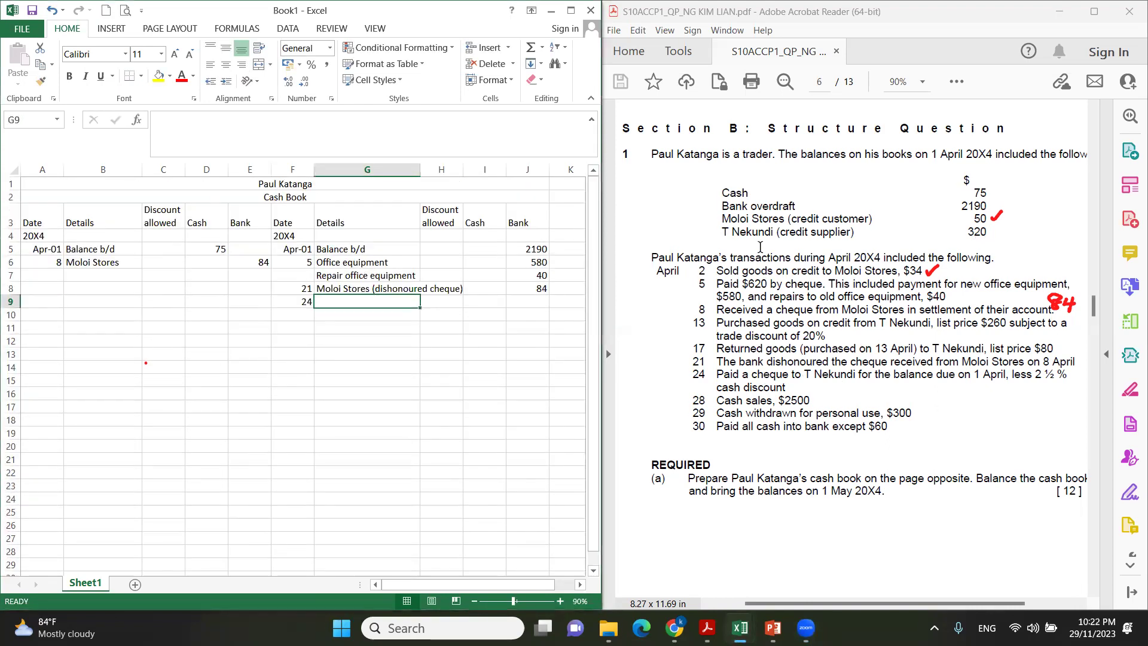
{"action": "type", "text": "T"}
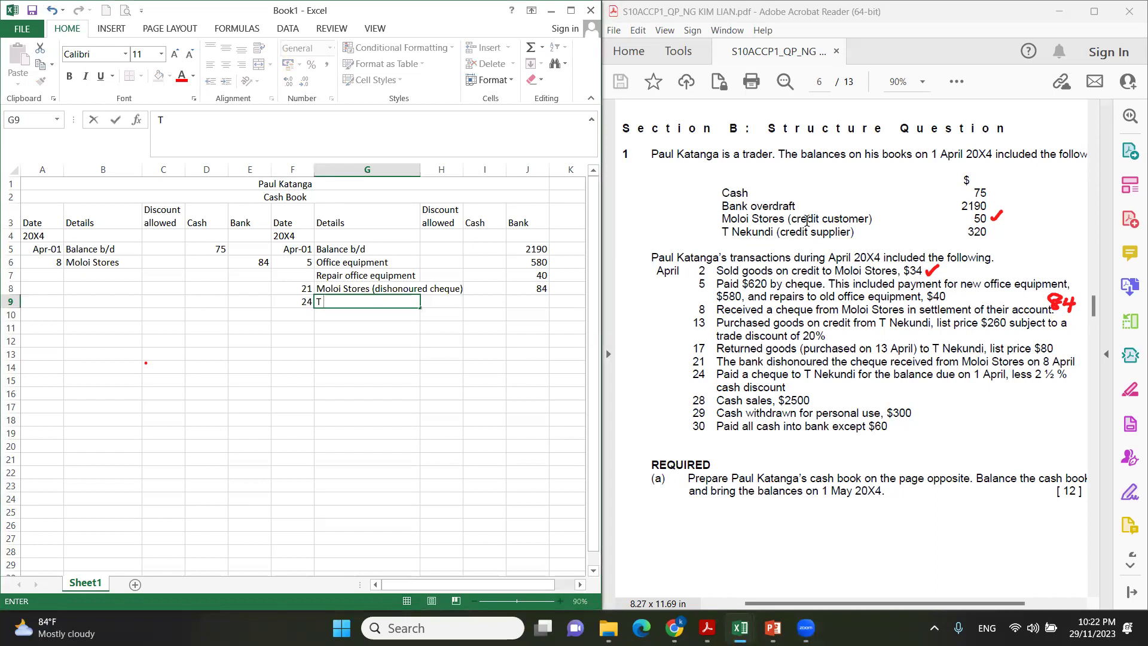
{"action": "type", "text": " Nekundi"}
{"action": "key", "text": "Tab"}
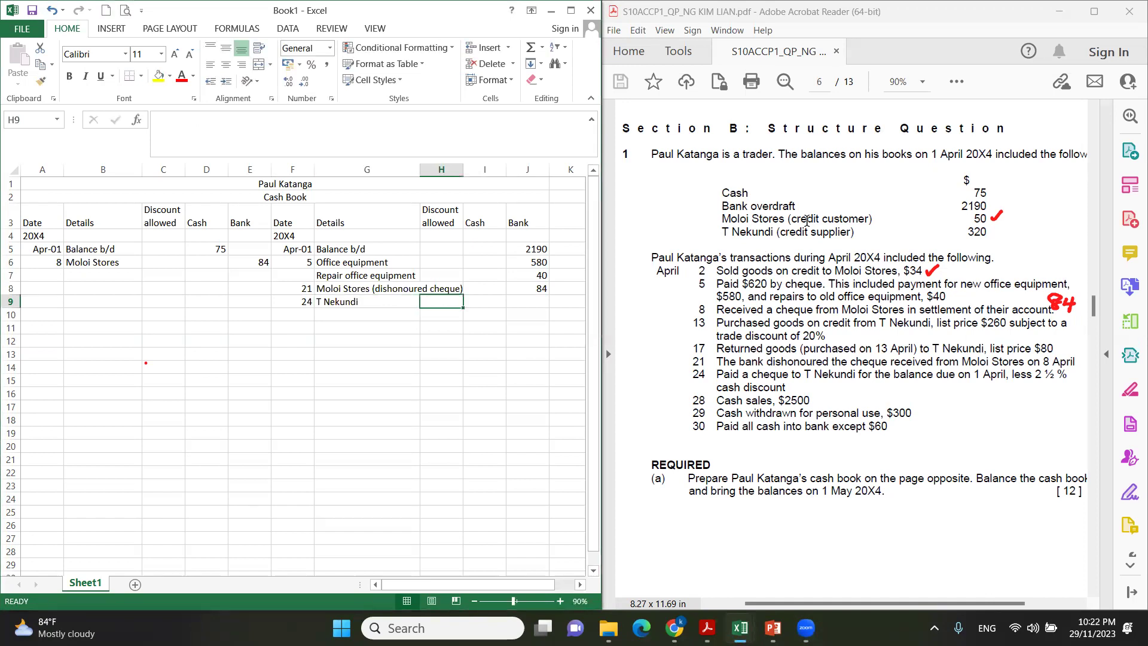
Calculate the 24 April cheque payment under Bank in J9 with =320*(100-2.5)%
{"action": "key", "text": "Tab"}
{"action": "key", "text": "Tab"}
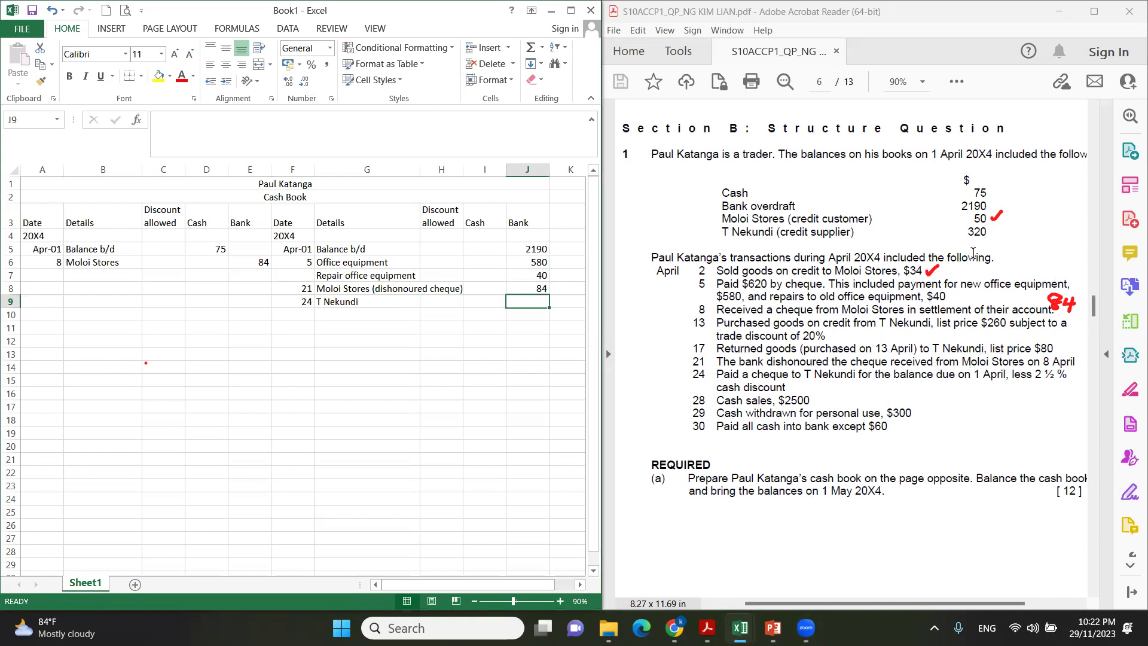
{"action": "type", "text": "=320"}
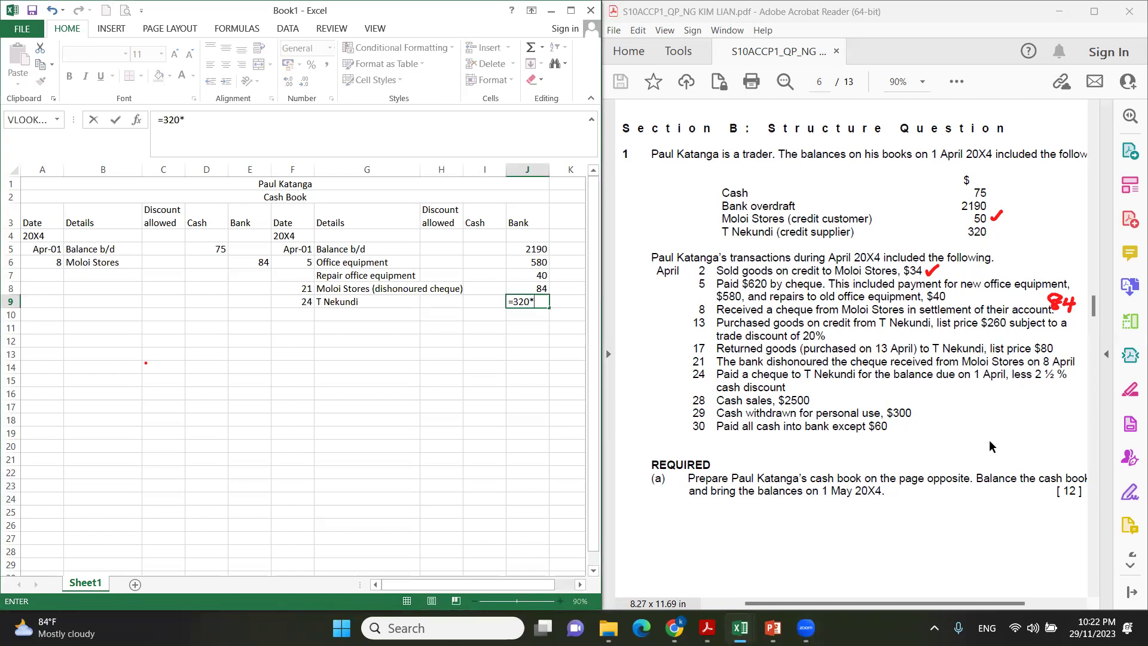
{"action": "type", "text": "*(100-2.5"}
{"action": "type", "text": ")"}
{"action": "key", "text": "Return"}
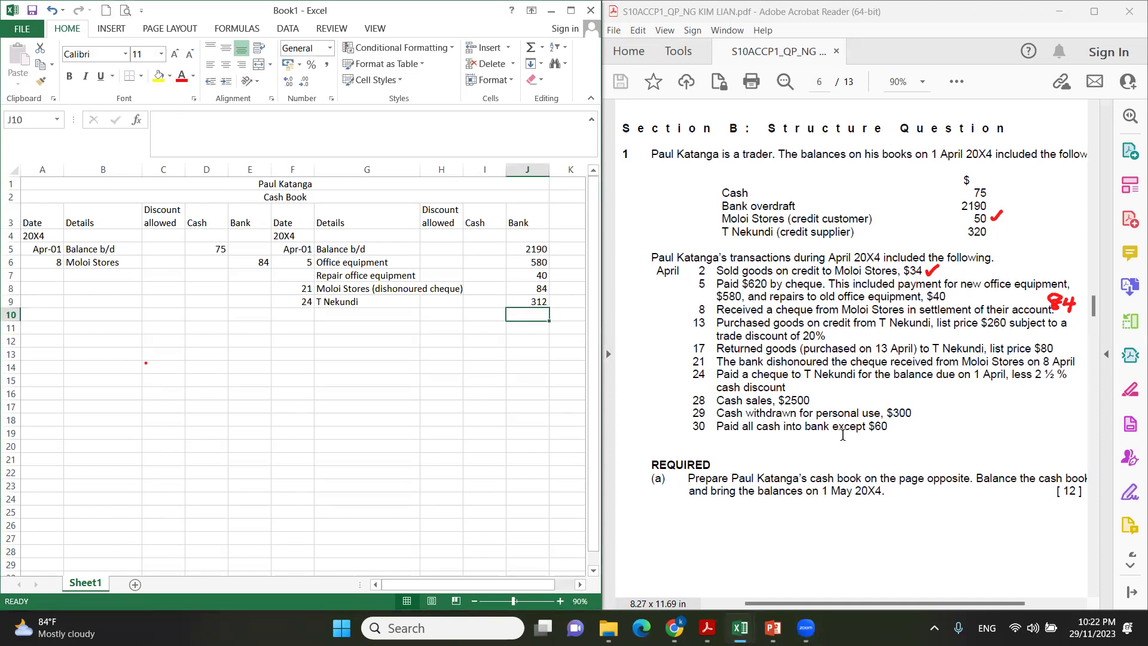
{"action": "left_click", "coordinate": [527, 300]}
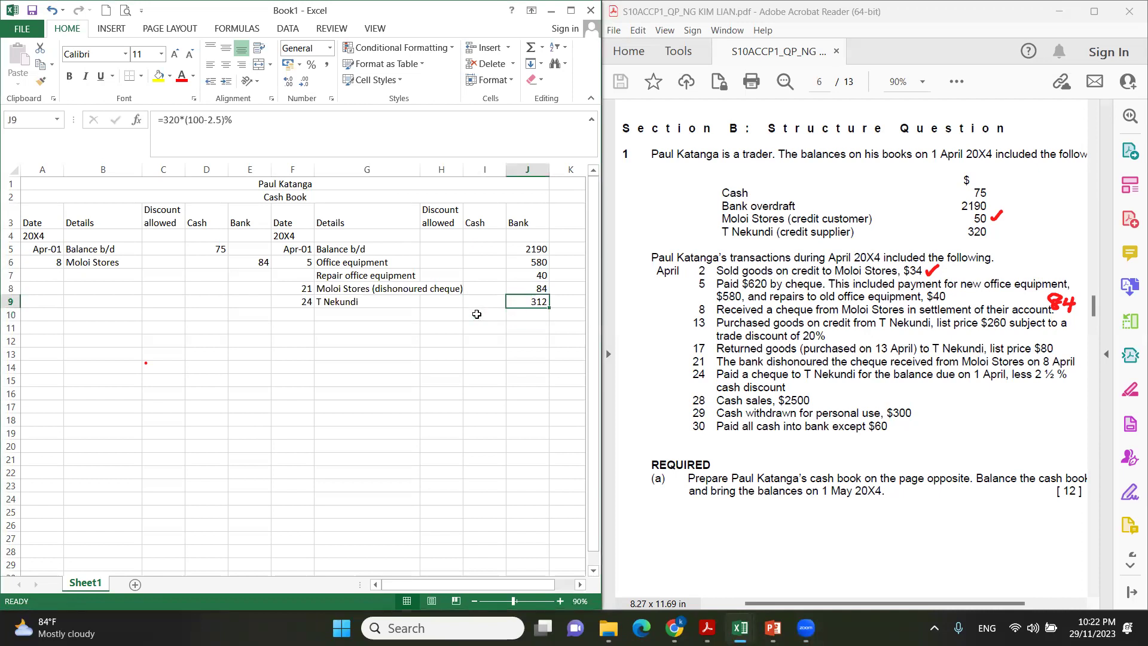
Calculate the cash discount on the 24 April payment in H9 with =320-312
{"action": "left_click", "coordinate": [435, 301]}
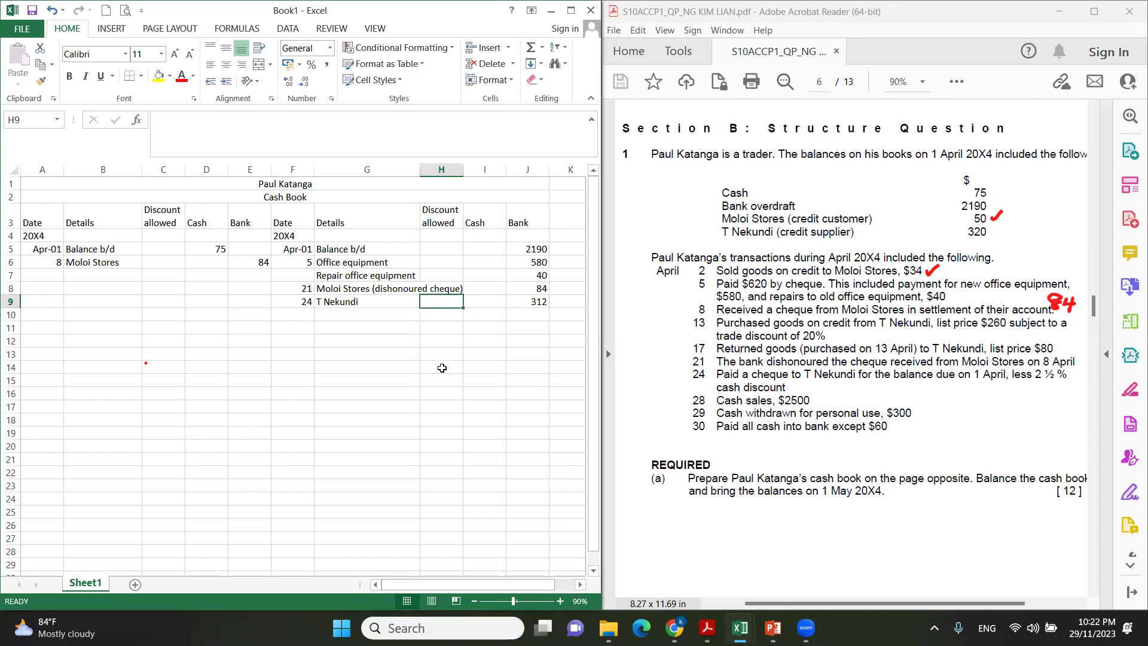
{"action": "type", "text": "="}
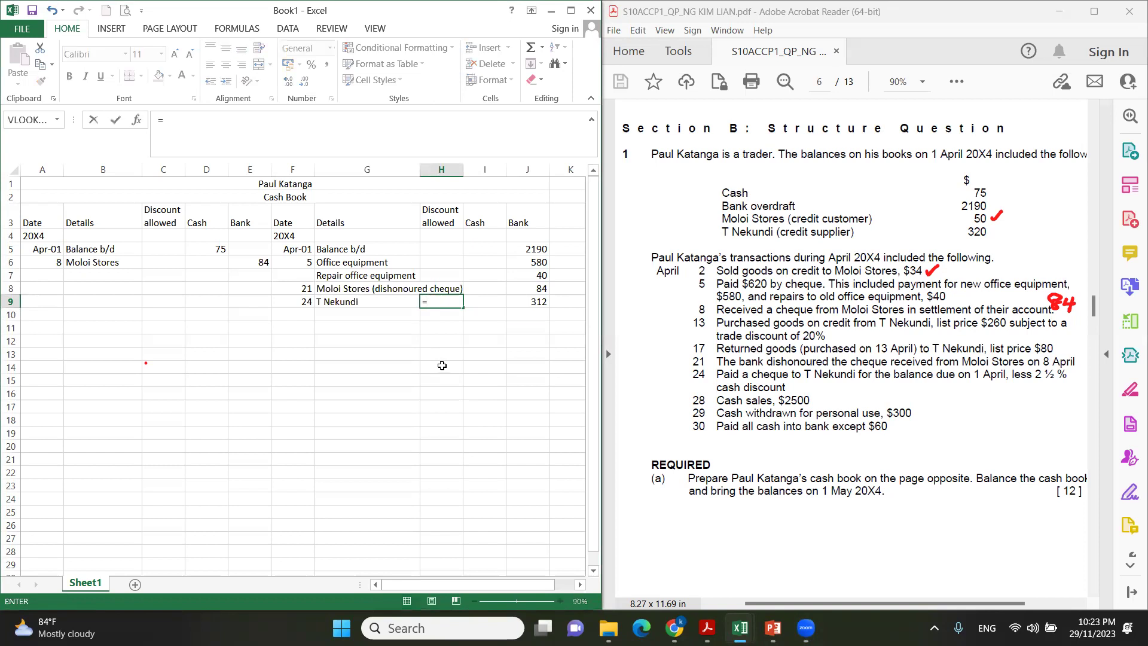
{"action": "type", "text": "320-312"}
{"action": "key", "text": "Return"}
{"action": "left_click", "coordinate": [436, 298]}
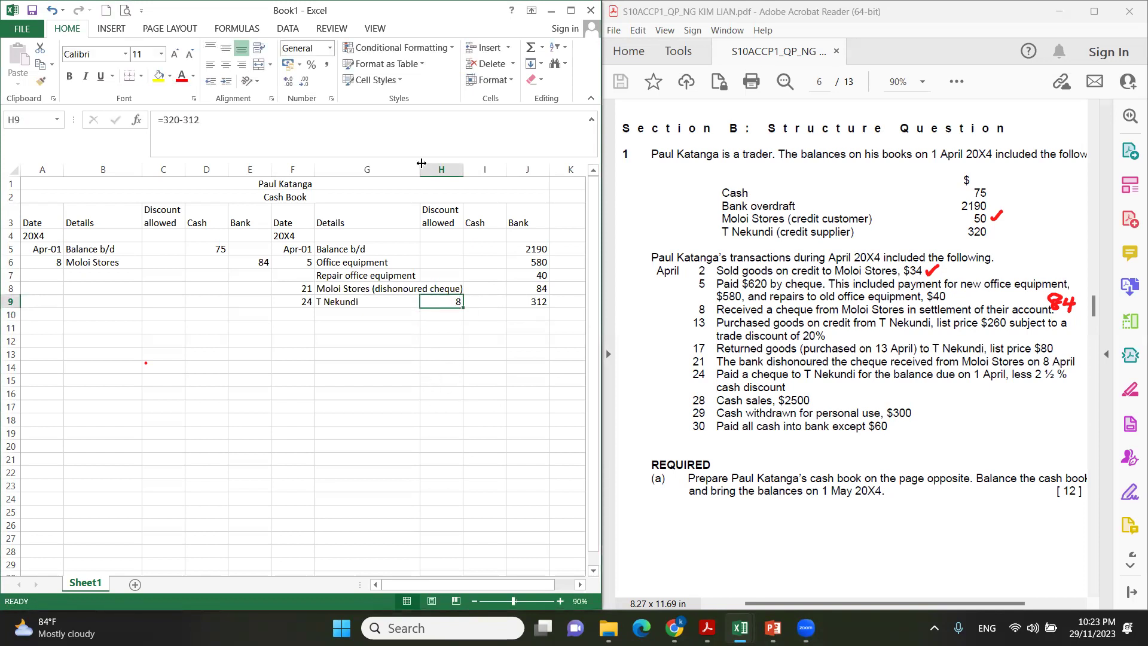
Change the credit-side discount heading in H3 to Discount received
{"action": "left_click", "coordinate": [449, 220]}
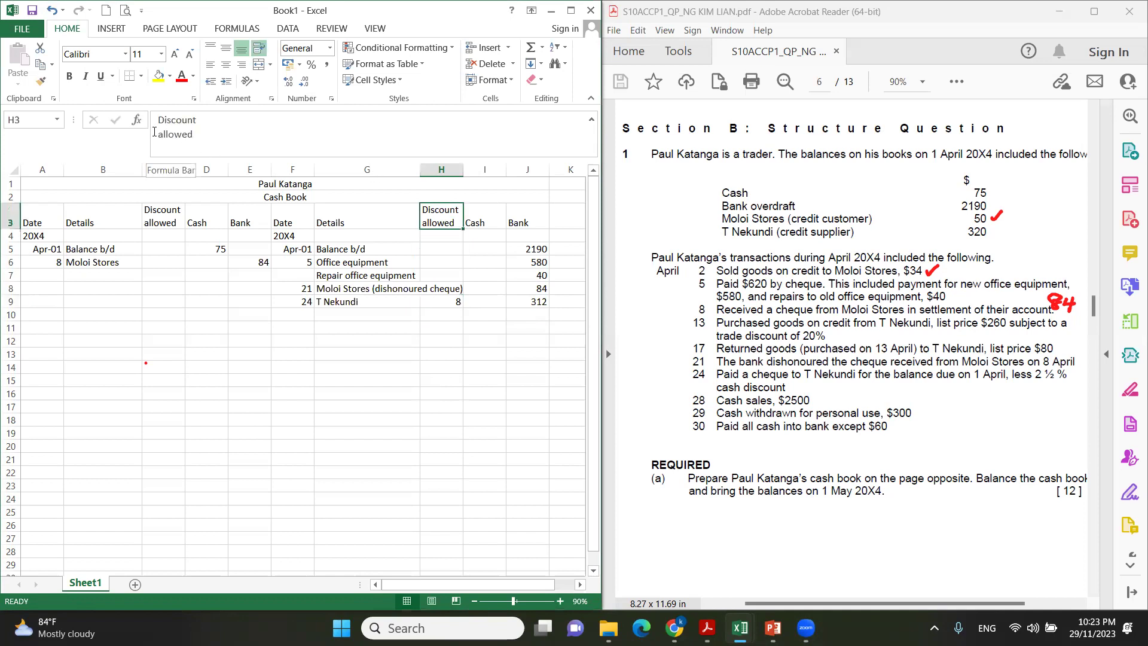
{"action": "left_click_drag", "start_coordinate": [155, 134], "coordinate": [193, 135]}
{"action": "type", "text": "received"}
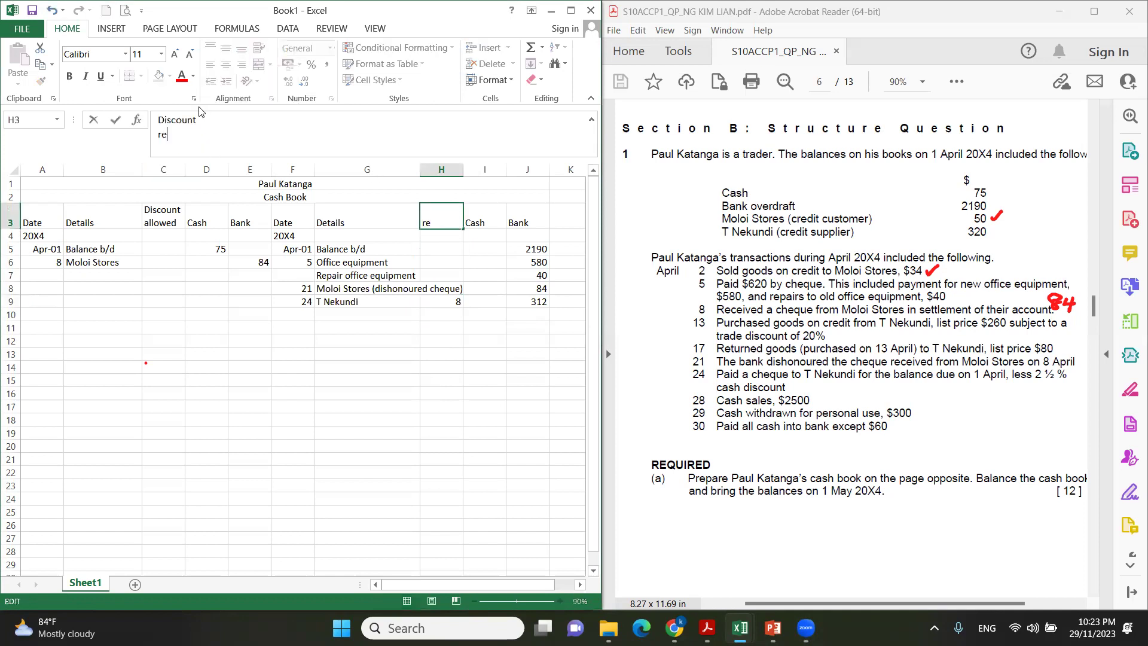
{"action": "key", "text": "Return"}
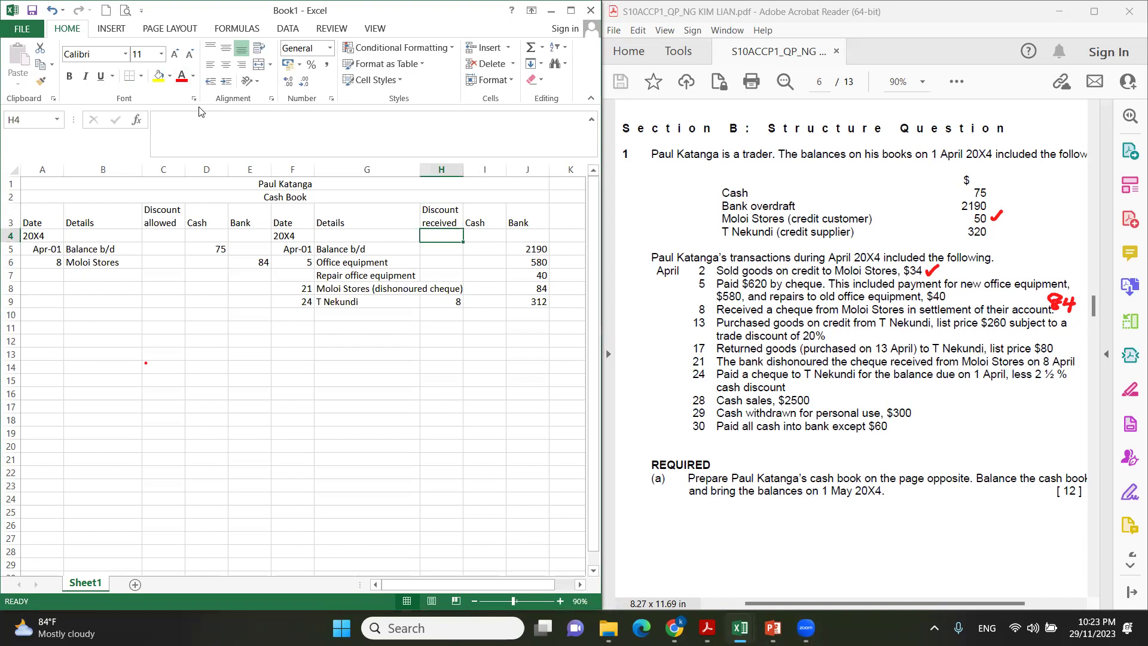
{"action": "left_click", "coordinate": [437, 303]}
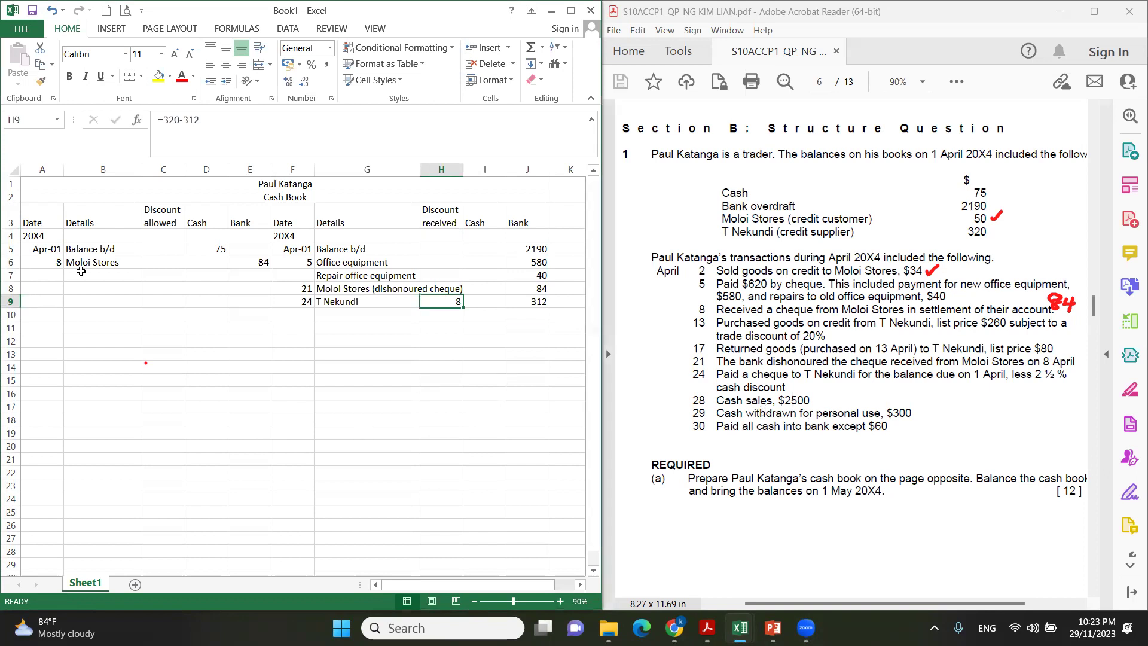
Record the 28 April cash sales on the debit side in row 7: date 28, Sales, and 2500 under Cash
{"action": "left_click", "coordinate": [43, 274]}
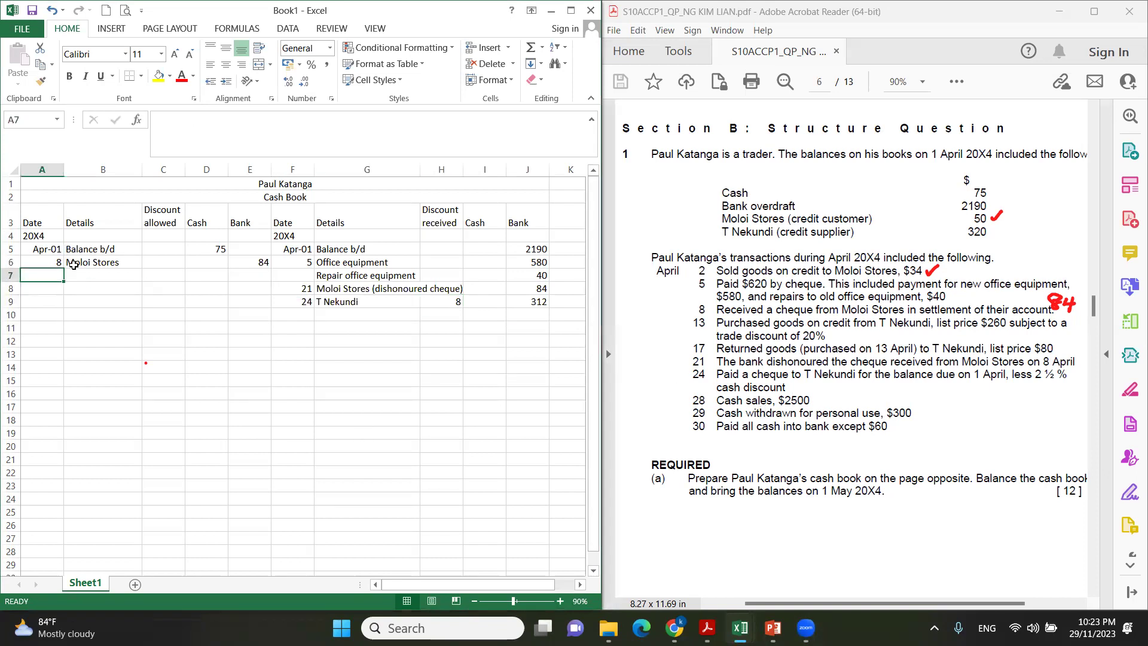
{"action": "type", "text": "28"}
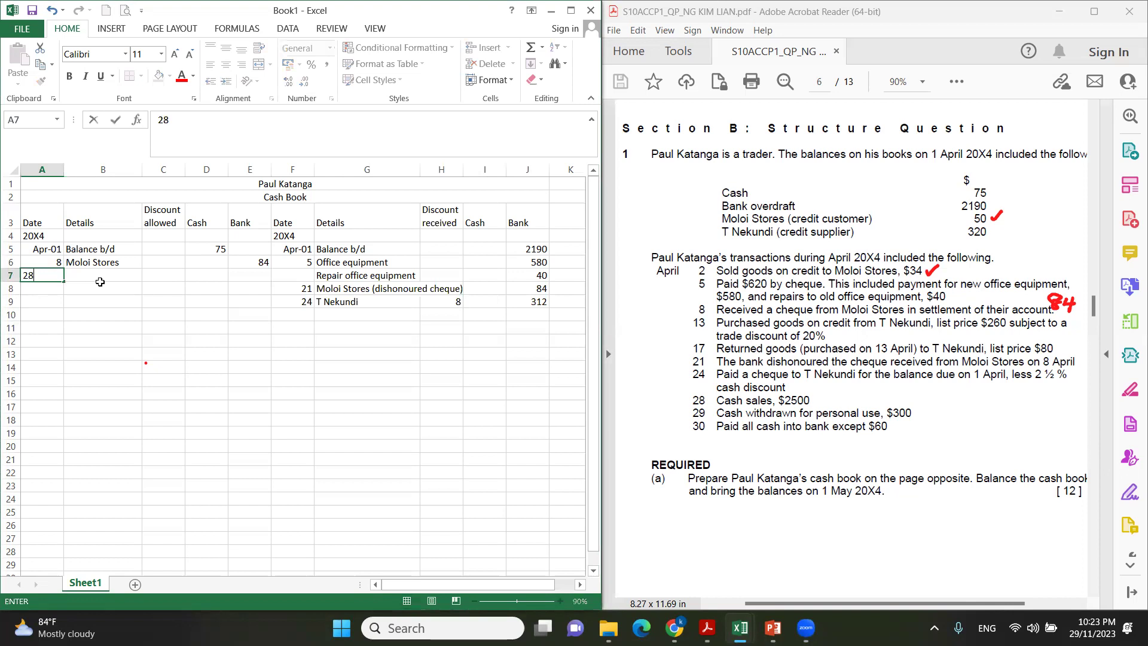
{"action": "left_click", "coordinate": [103, 277]}
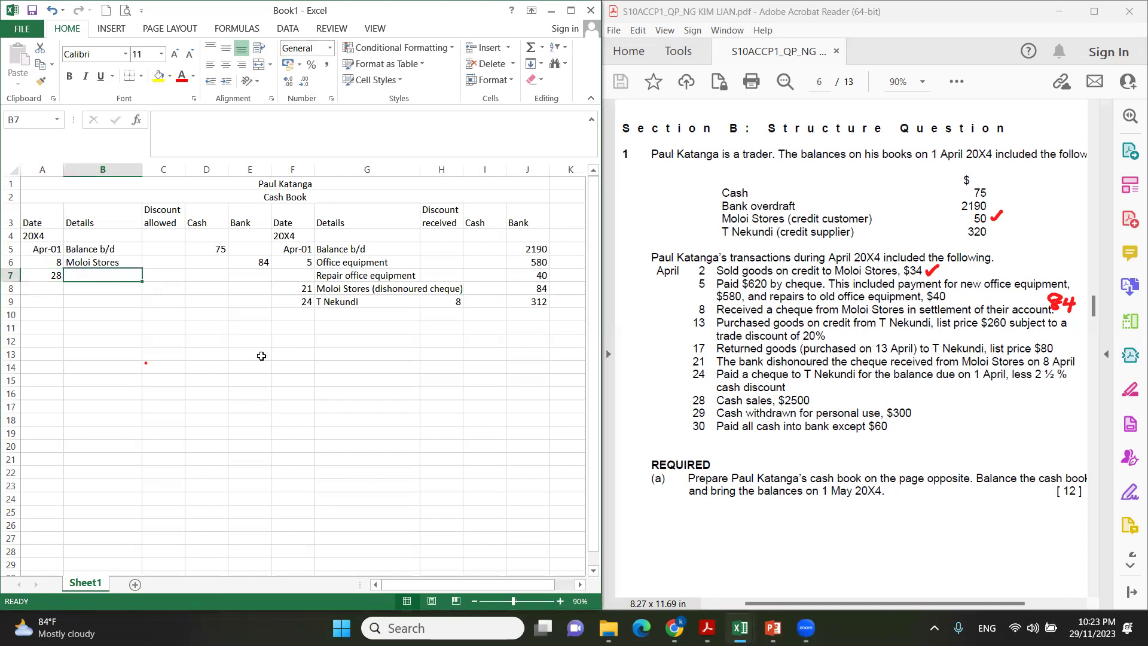
{"action": "type", "text": "Sales"}
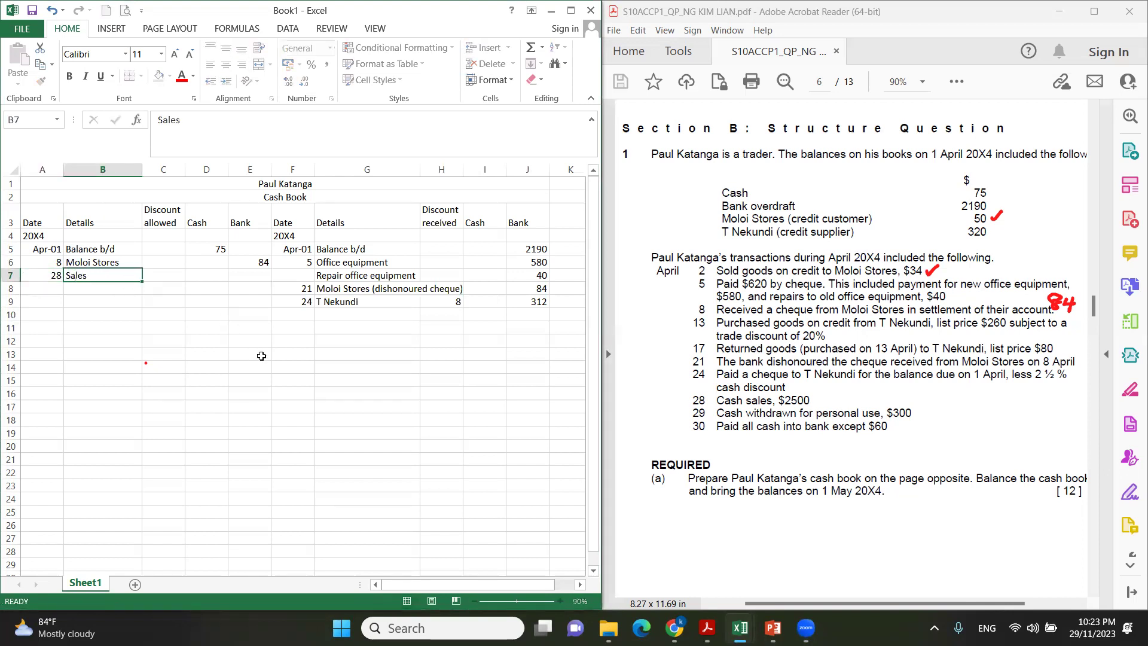
{"action": "key", "text": "Tab"}
{"action": "left_click", "coordinate": [213, 273]}
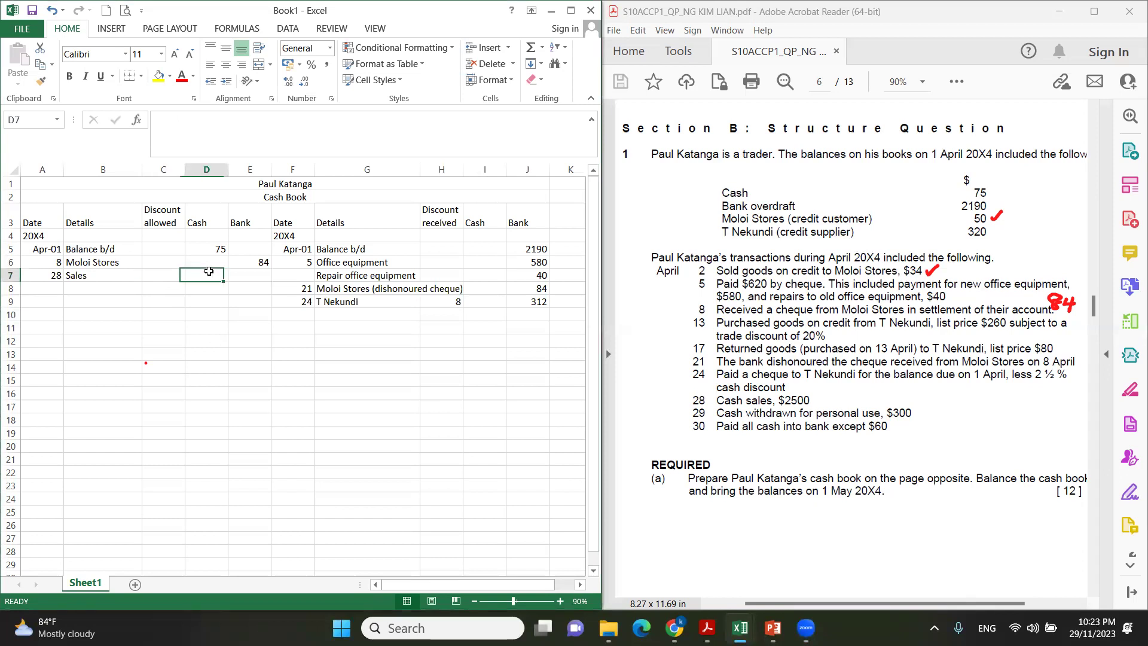
{"action": "type", "text": "2500"}
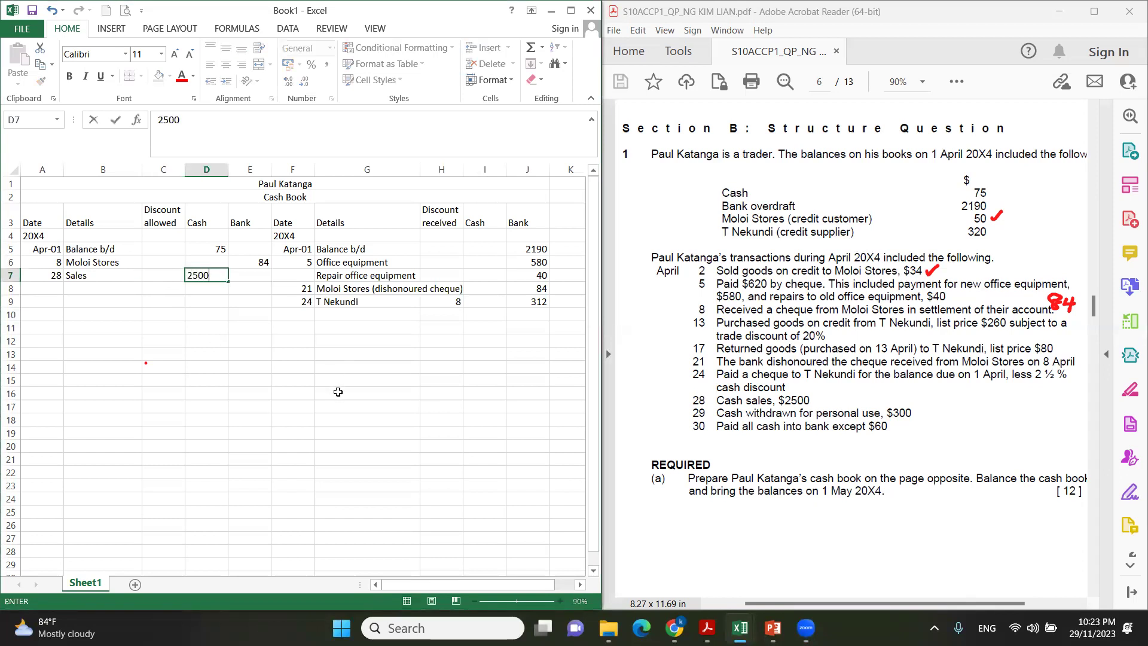
{"action": "key", "text": "Return"}
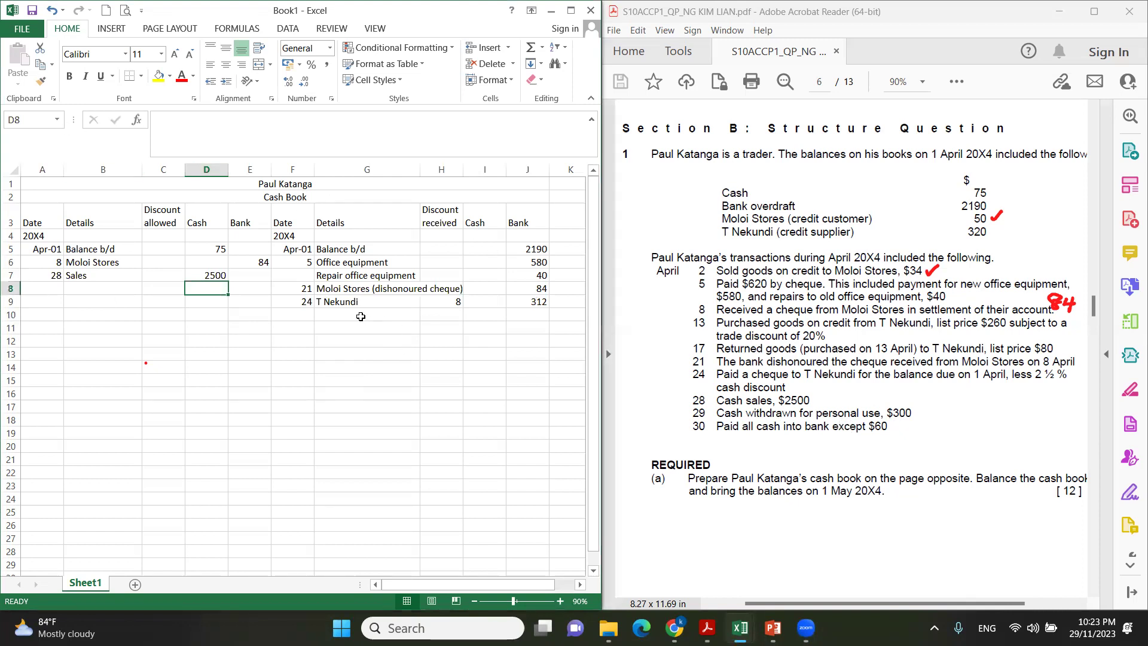
Record the 29 April personal withdrawal on the credit side in row 10: date 29, Drawings, and 300 under Cash
{"action": "left_click", "coordinate": [306, 313]}
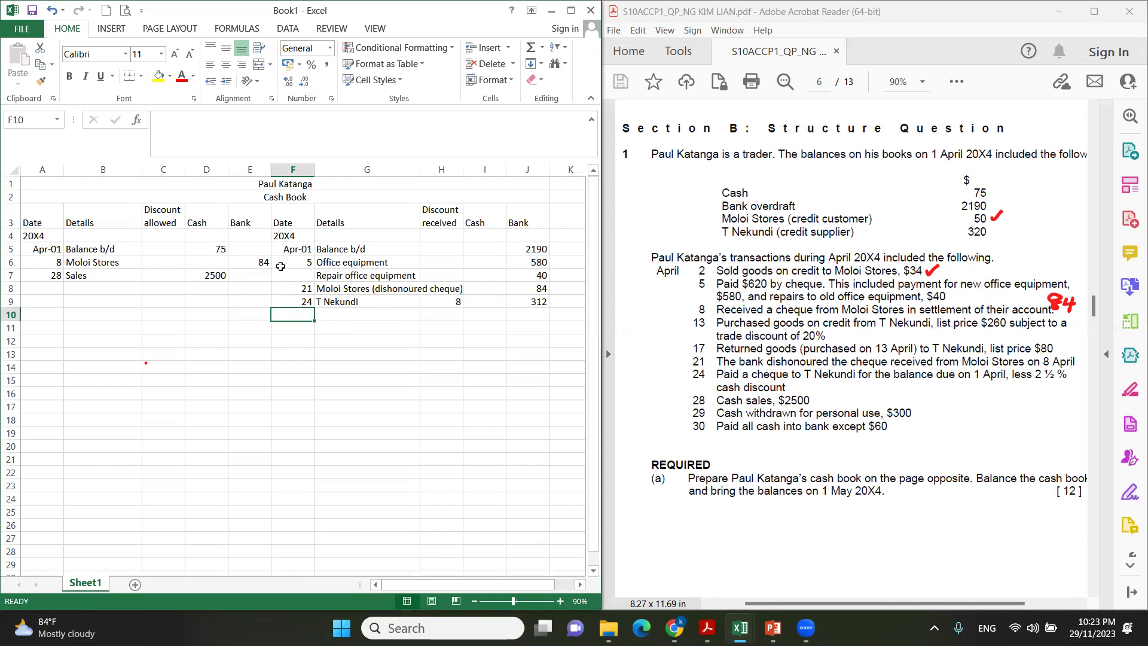
{"action": "left_click", "coordinate": [297, 193]}
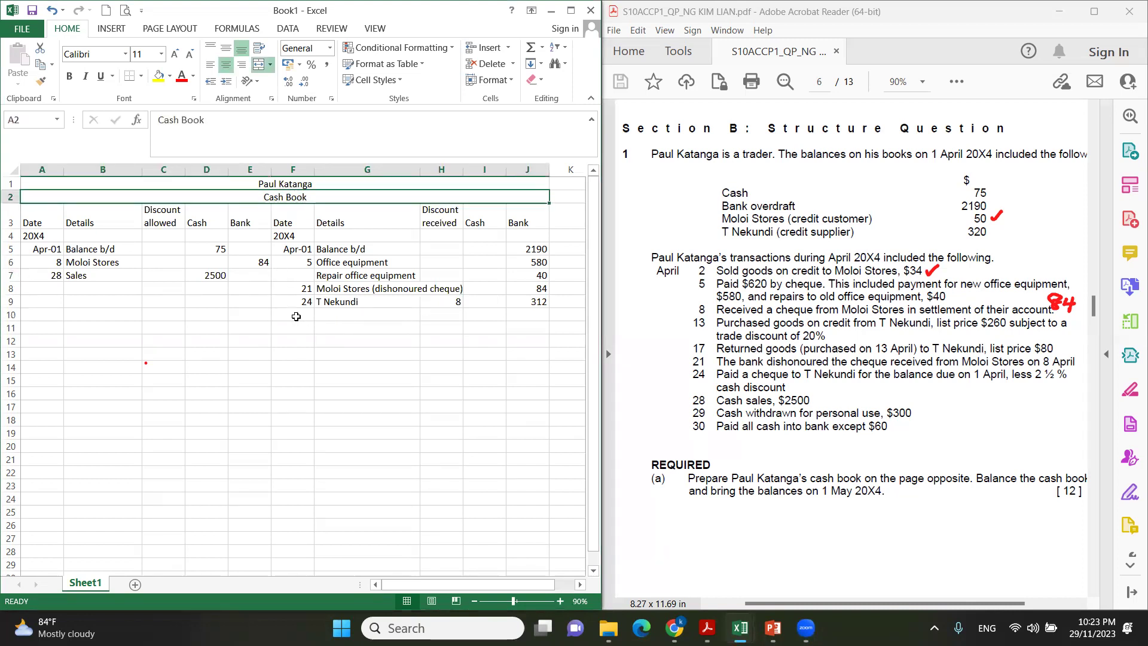
{"action": "left_click", "coordinate": [296, 316]}
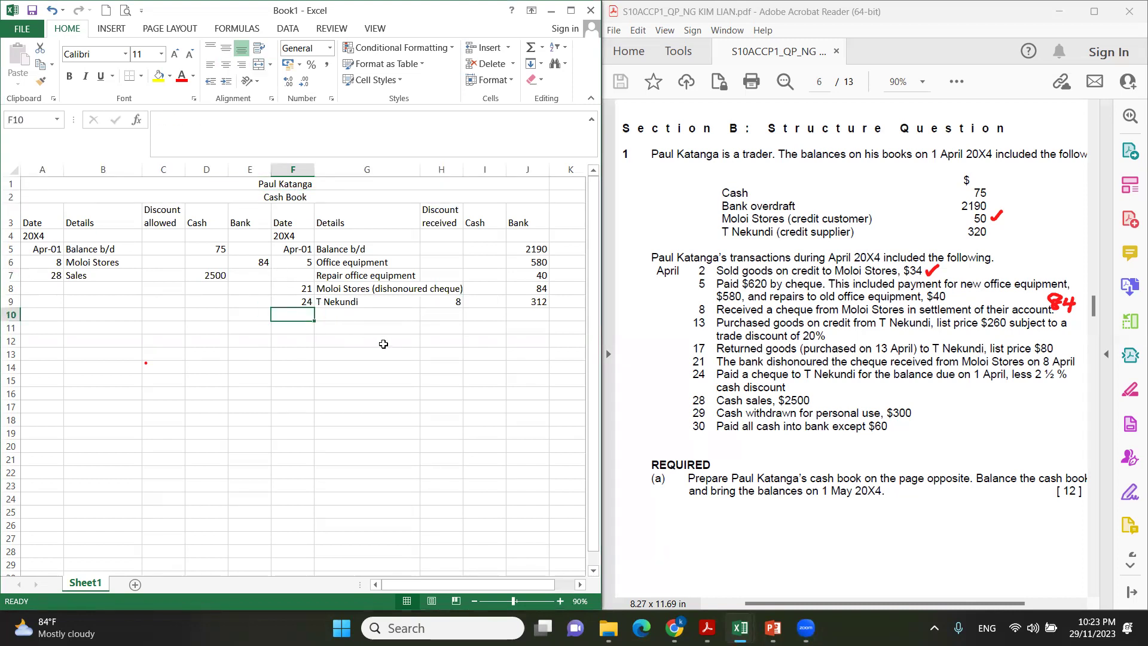
{"action": "type", "text": "29"}
{"action": "key", "text": "Tab"}
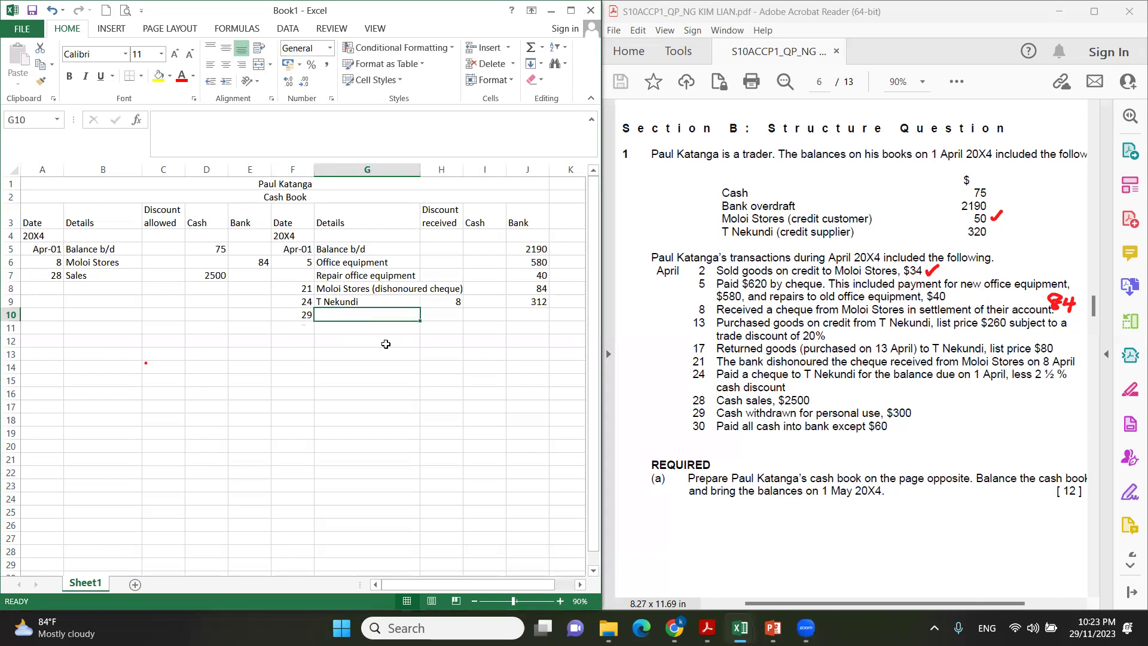
{"action": "type", "text": "Drawings"}
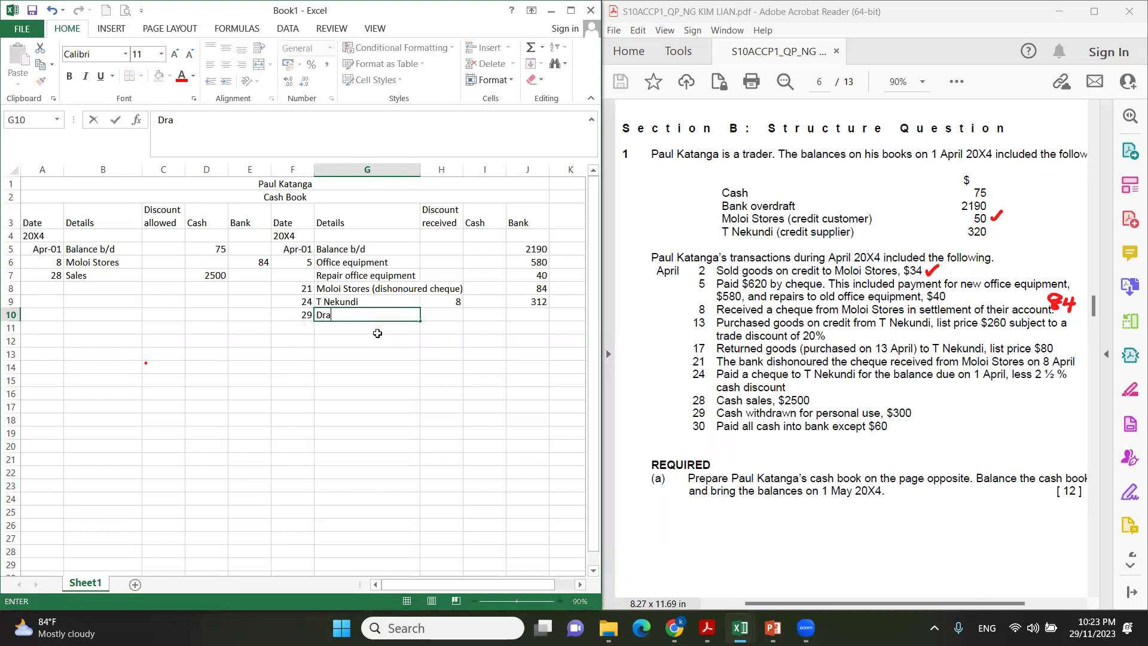
{"action": "key", "text": "Tab"}
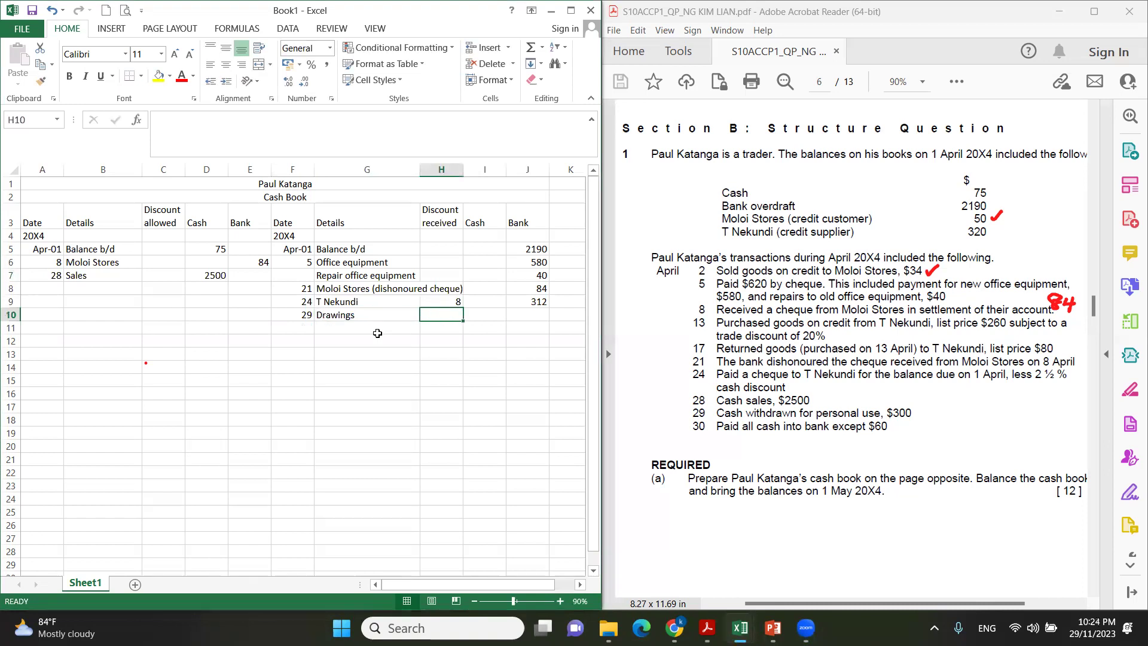
{"action": "key", "text": "Tab"}
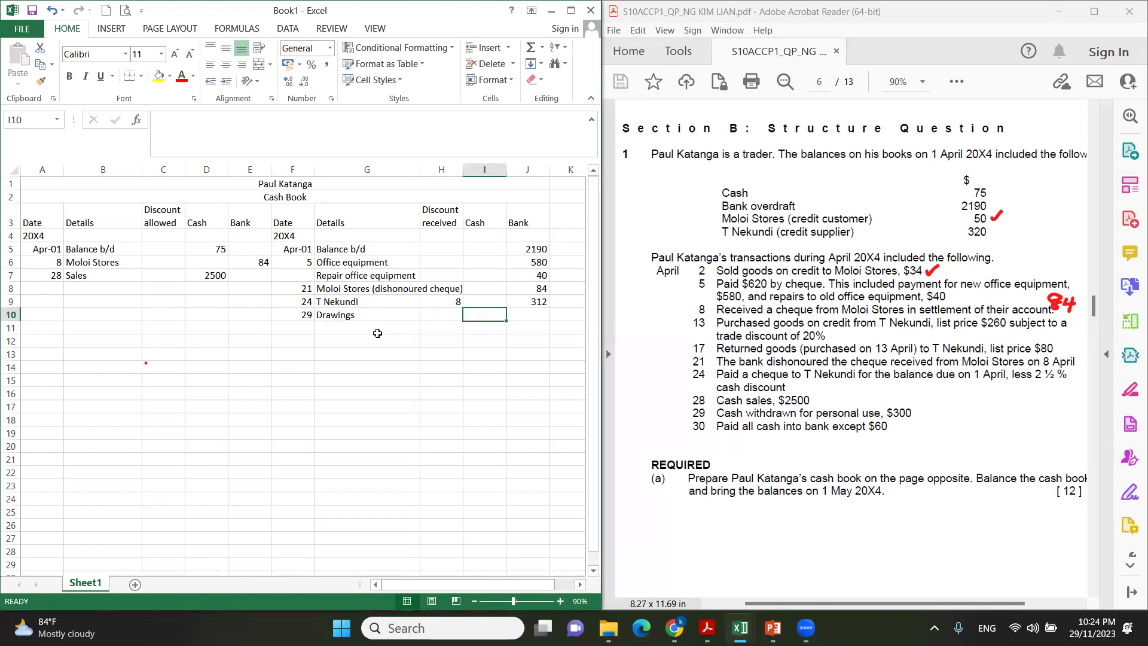
{"action": "type", "text": "300"}
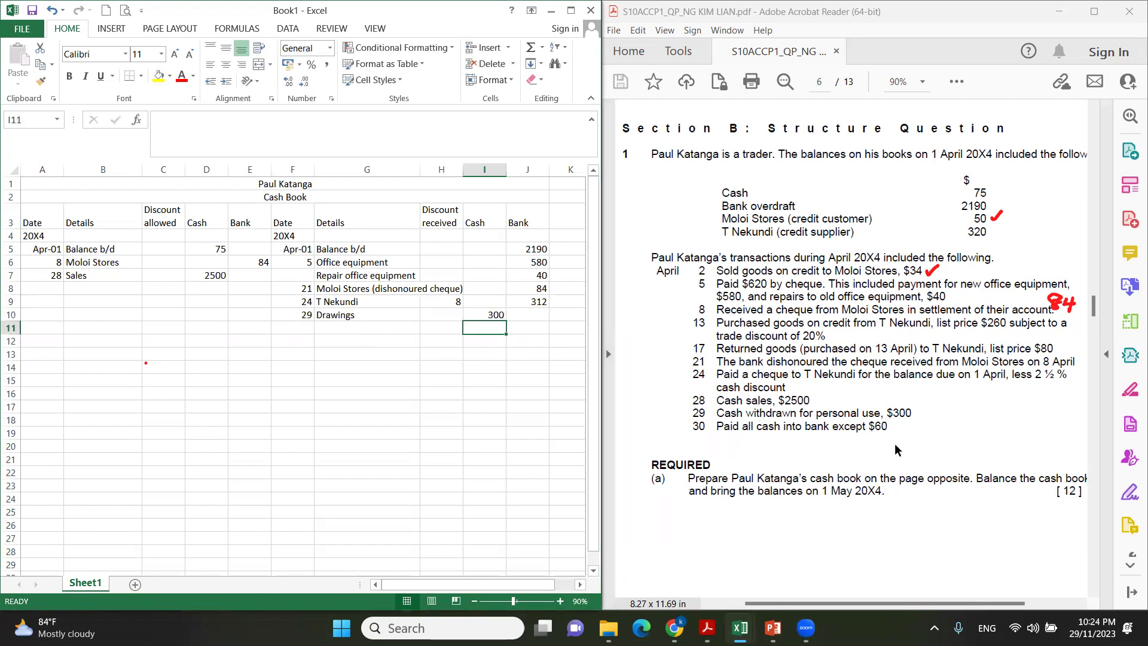
Enter date 30 in F11 and Bank (Contra) in G11 for the cash paid into the bank
{"action": "left_click", "coordinate": [293, 326]}
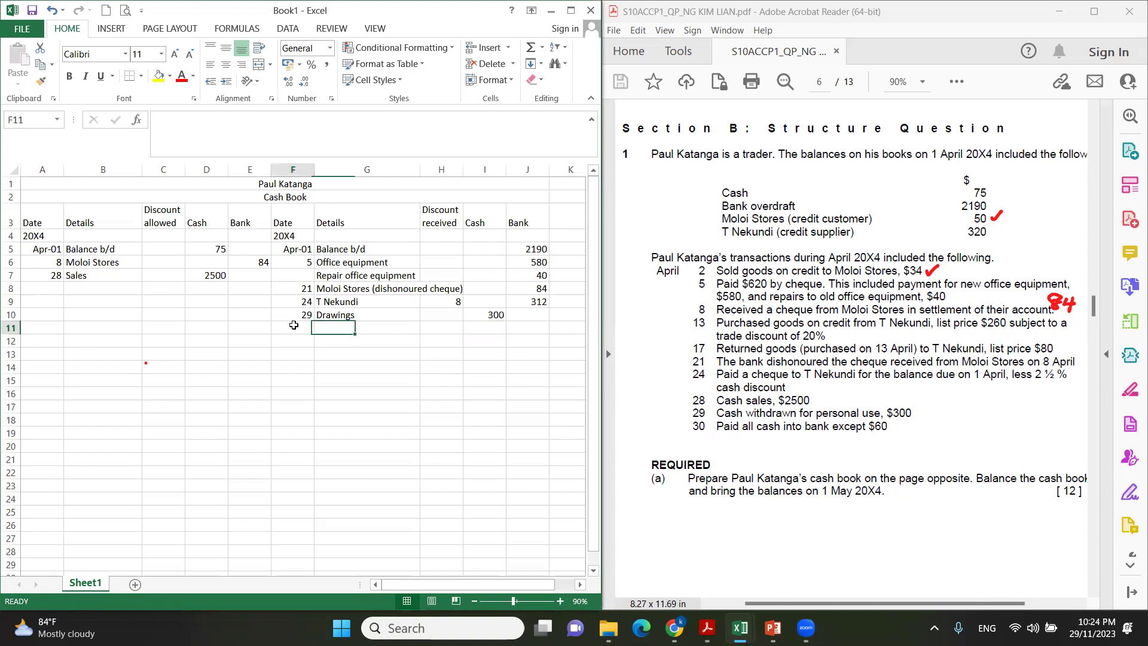
{"action": "type", "text": "30"}
{"action": "key", "text": "Return"}
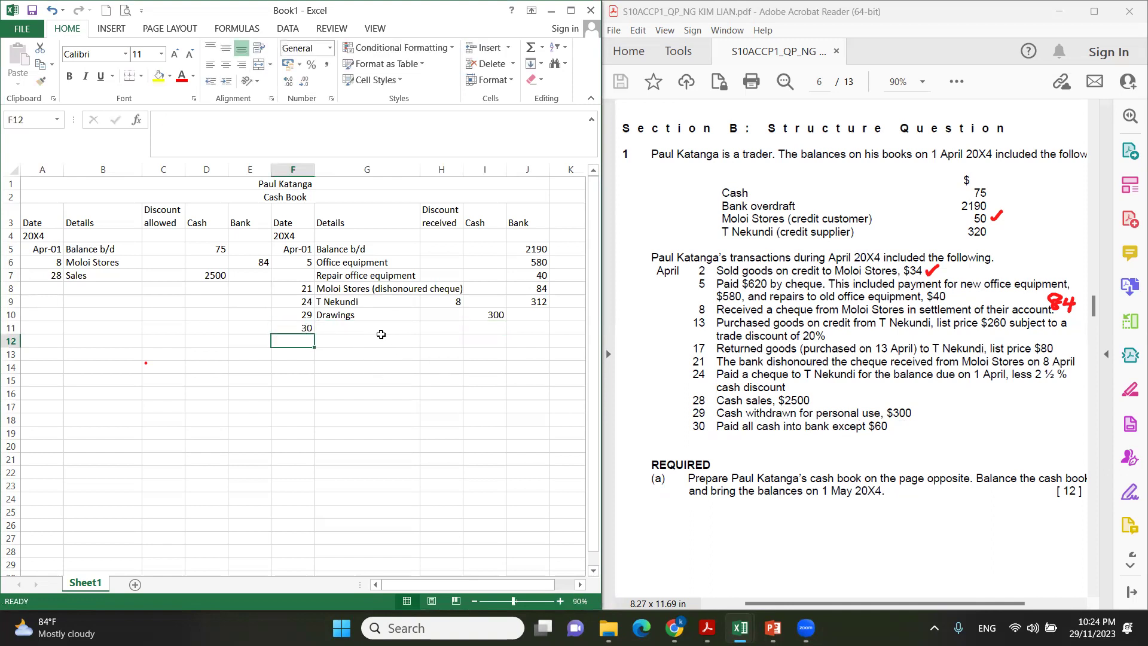
{"action": "left_click", "coordinate": [377, 326]}
{"action": "type", "text": "Bank (Contra"}
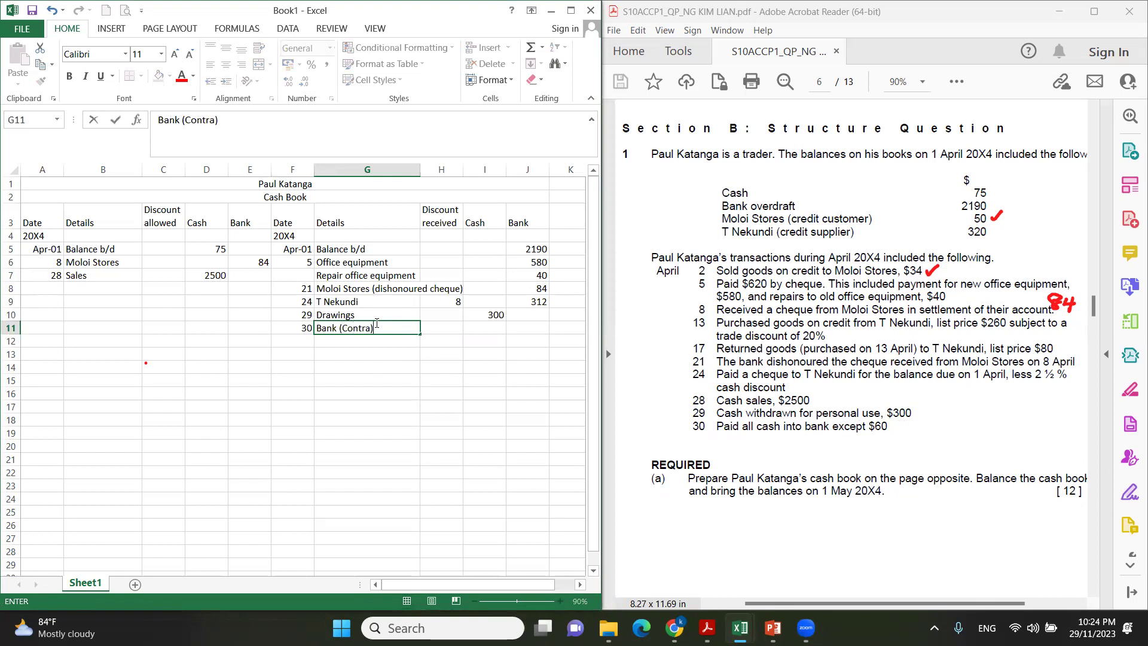
{"action": "key", "text": "Tab"}
{"action": "key", "text": "Tab"}
{"action": "key", "text": "Tab"}
{"action": "key", "text": "shift+Tab"}
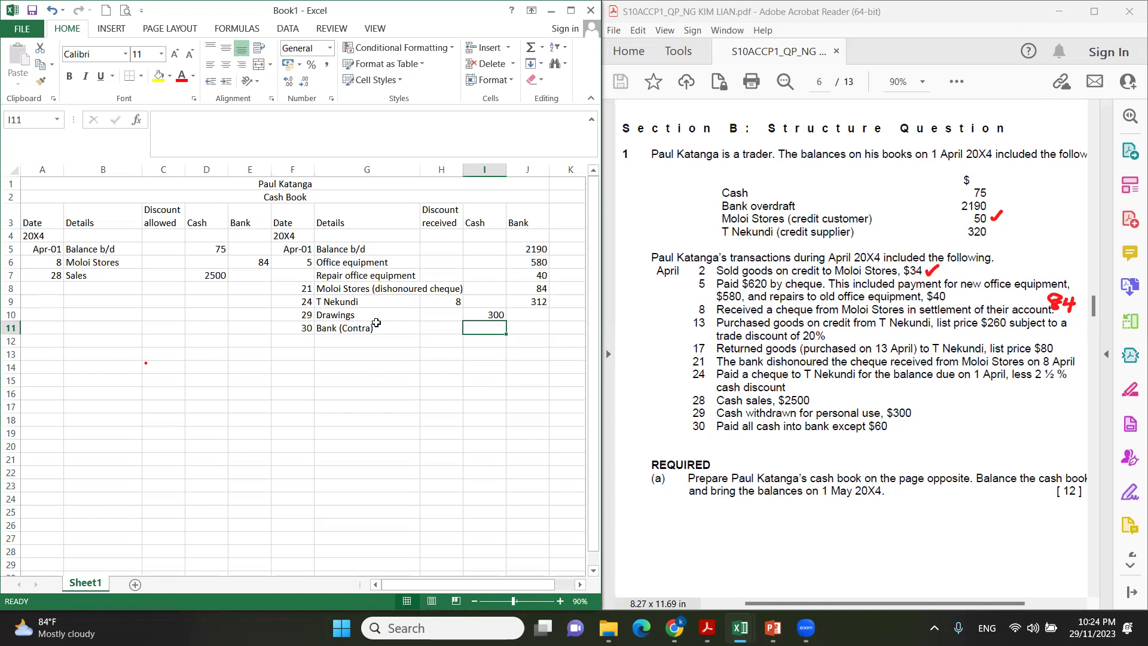
Add a closing line on the credit side in row 12: Balance c/d, with 60 under Cash
{"action": "left_click", "coordinate": [339, 342]}
{"action": "type", "text": "Balance b/d"}
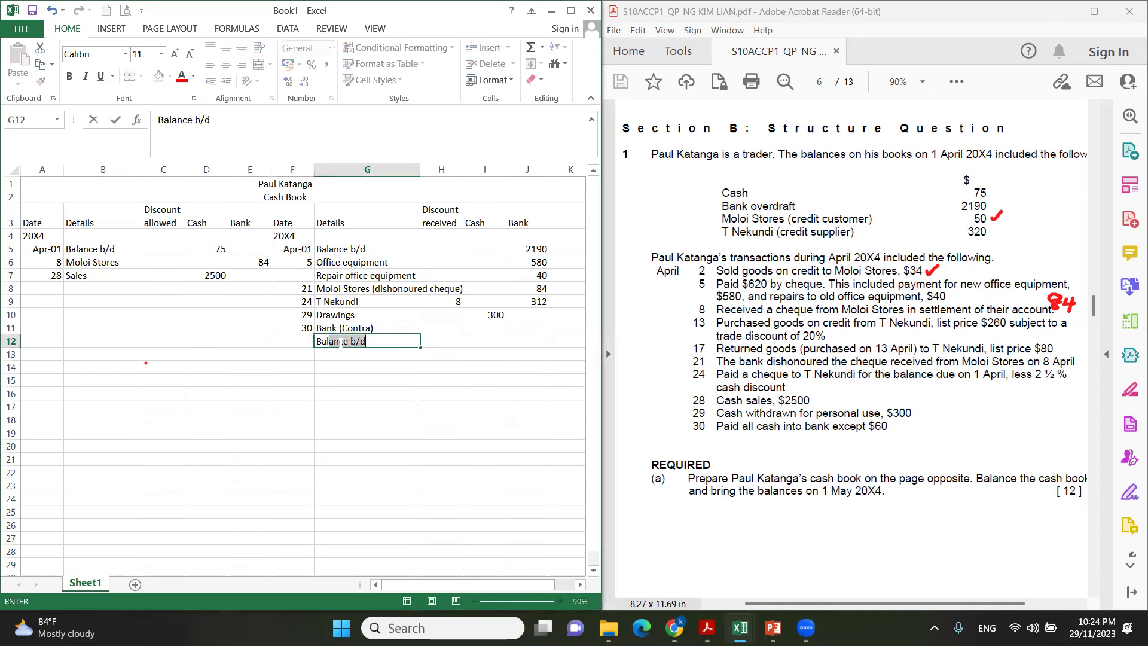
{"action": "type", "text": "c/d"}
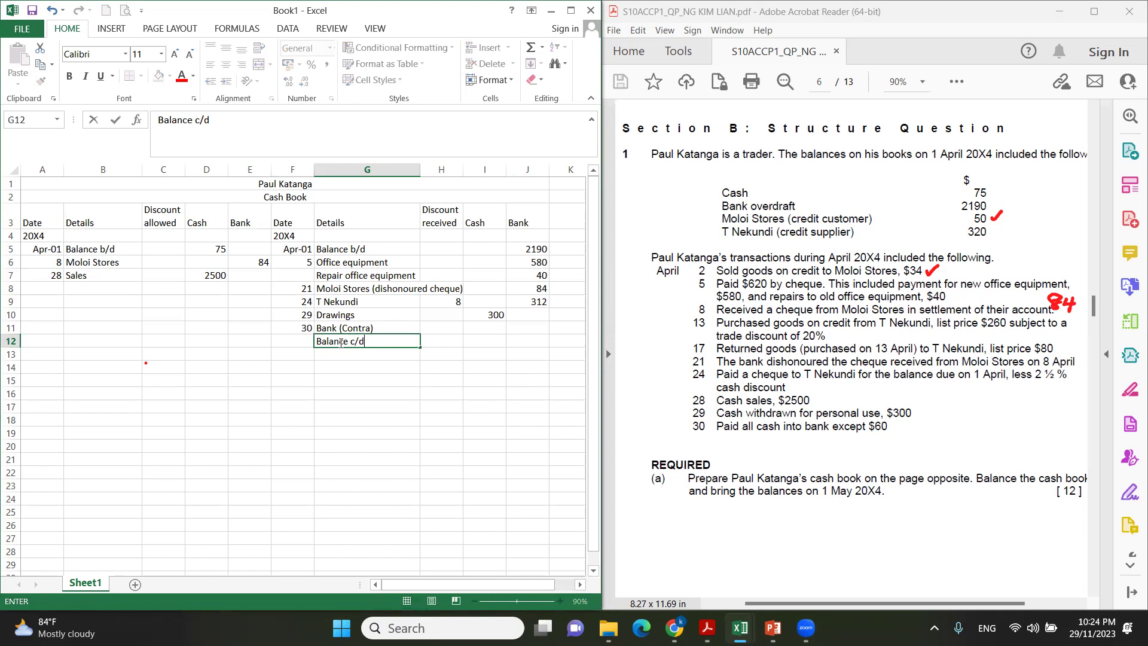
{"action": "key", "text": "Tab"}
{"action": "key", "text": "Tab"}
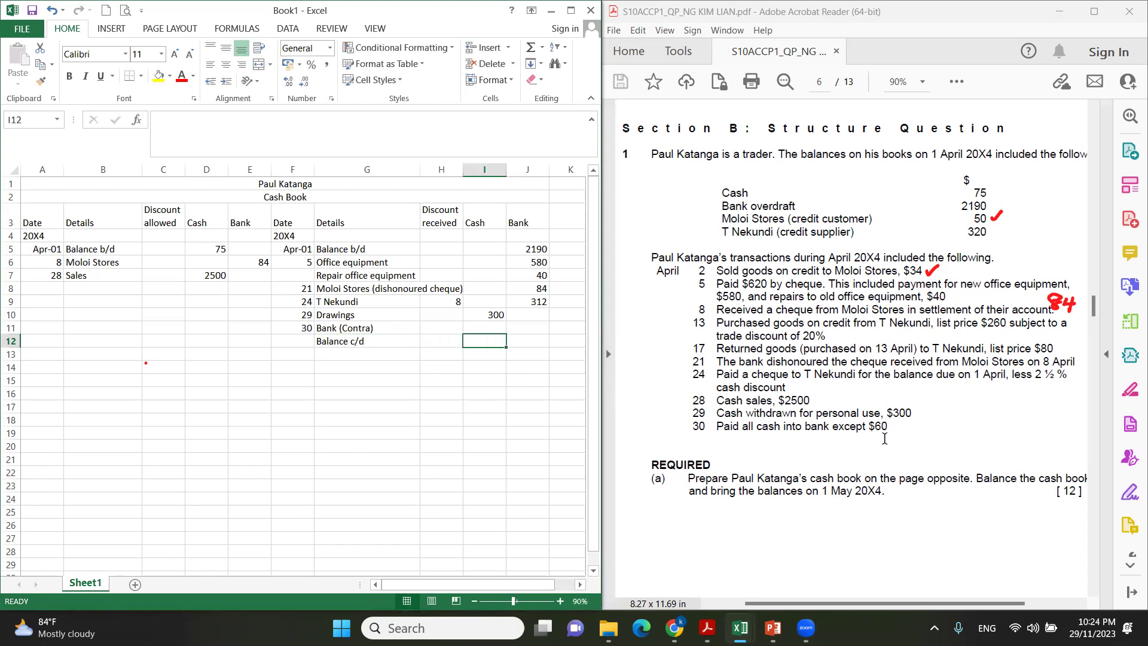
{"action": "type", "text": "60"}
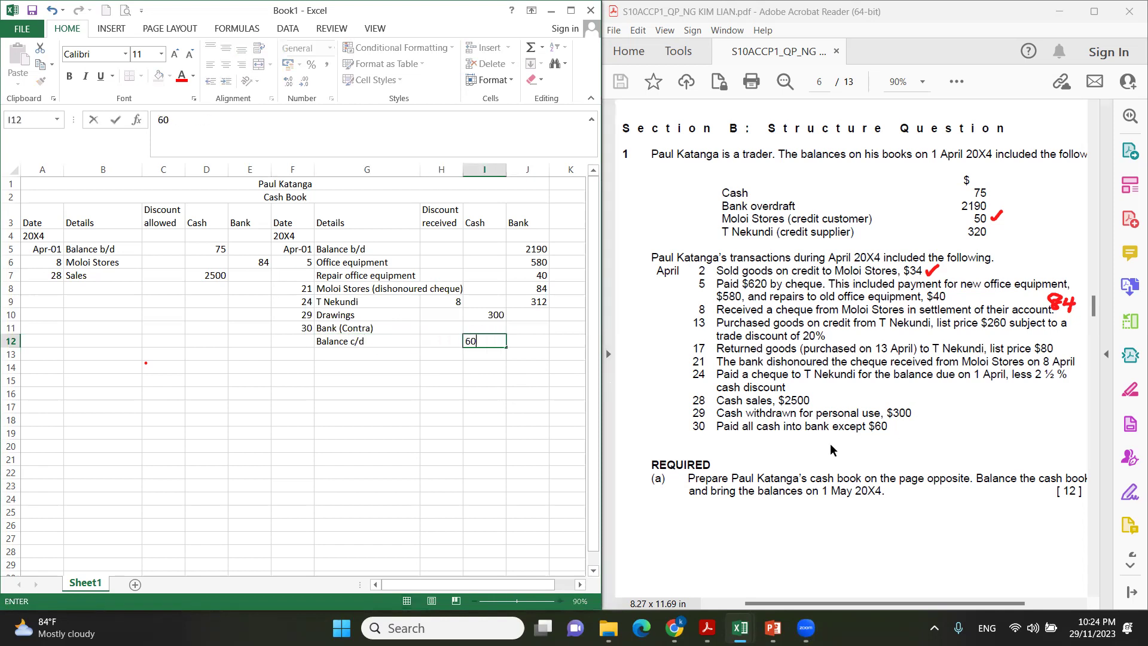
{"action": "key", "text": "Return"}
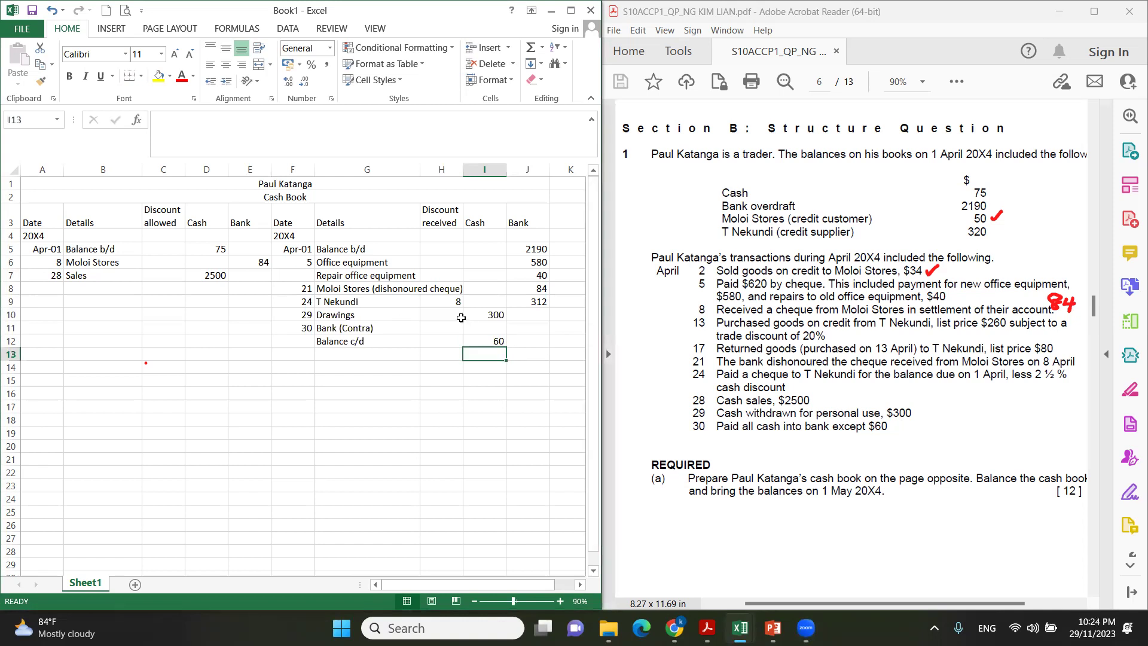
{"action": "left_click", "coordinate": [485, 339]}
{"action": "left_click", "coordinate": [491, 328]}
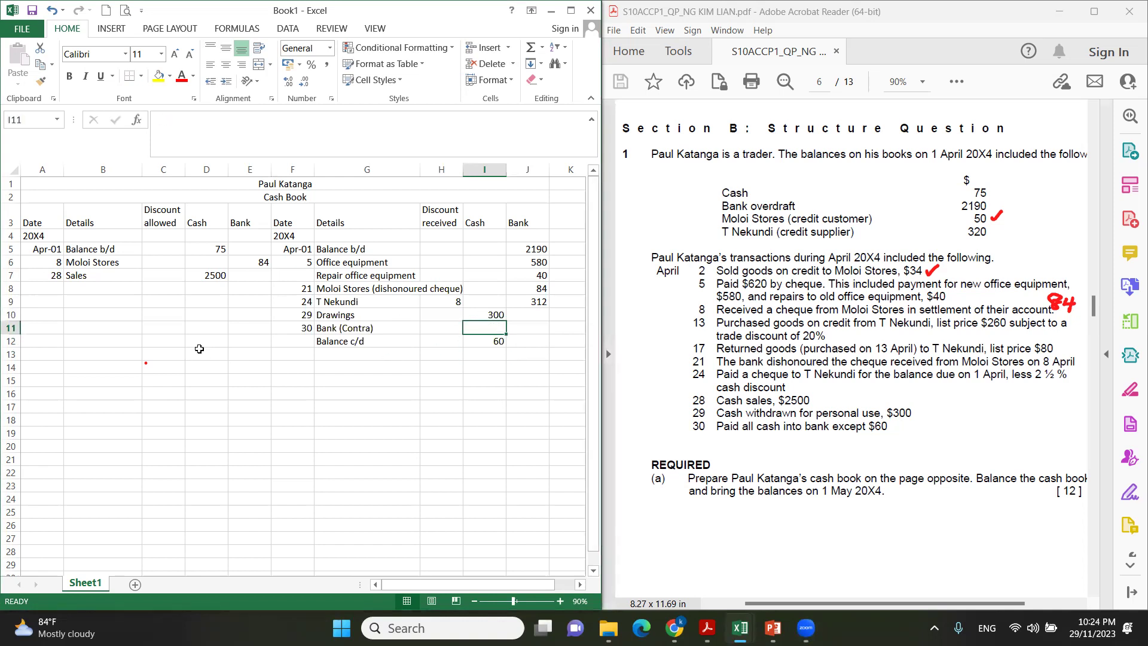
Apply a top and double bottom border to the total cells C13:E13 and H13:J13
{"action": "left_click_drag", "start_coordinate": [155, 355], "coordinate": [235, 358]}
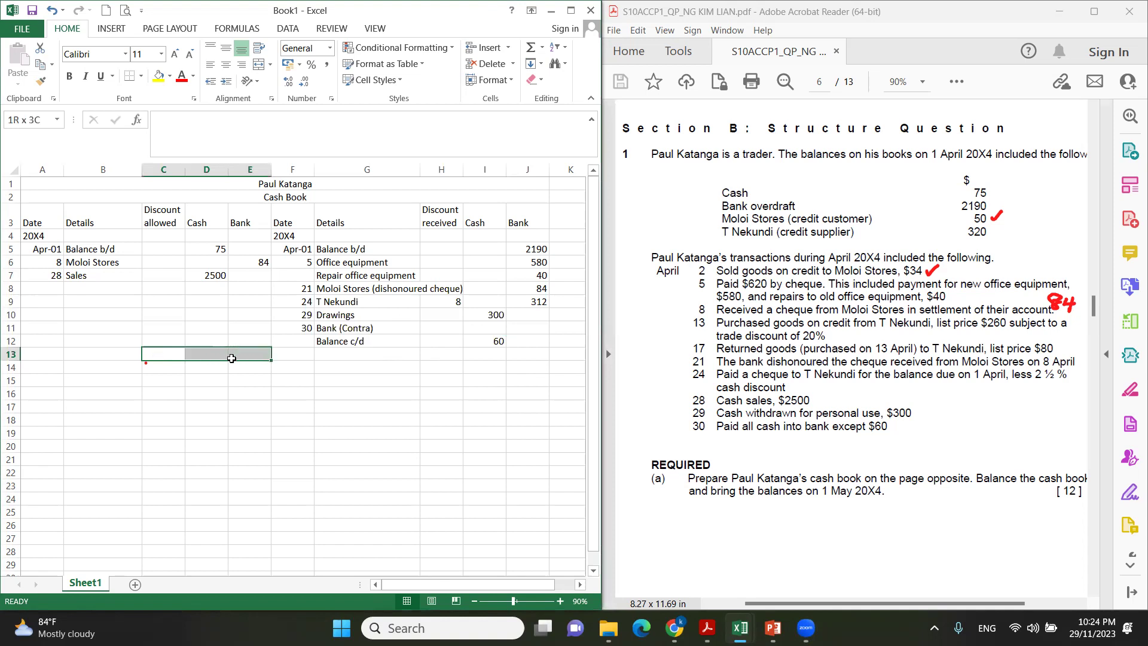
{"action": "left_click", "coordinate": [141, 76]}
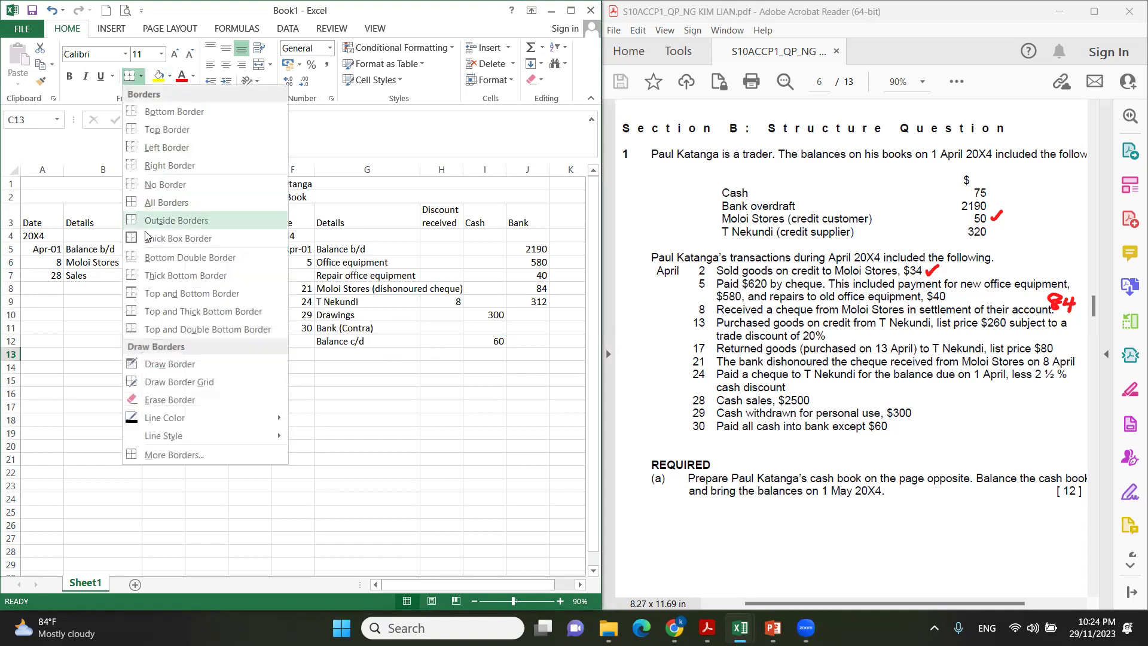
{"action": "left_click", "coordinate": [137, 331]}
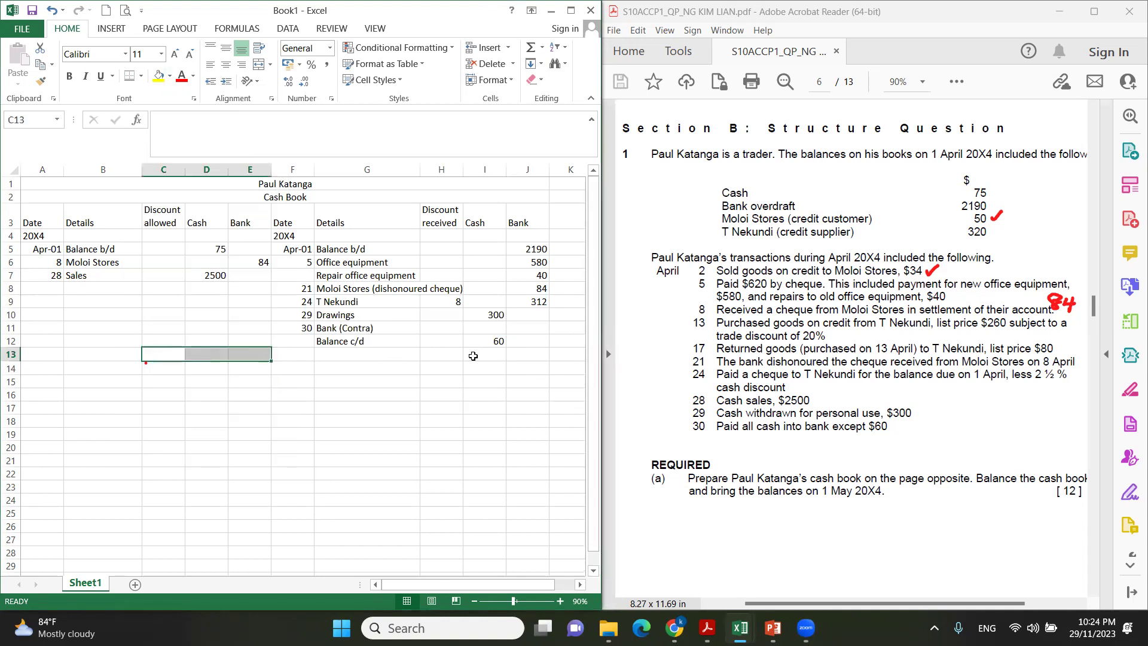
{"action": "left_click_drag", "start_coordinate": [455, 355], "coordinate": [529, 356]}
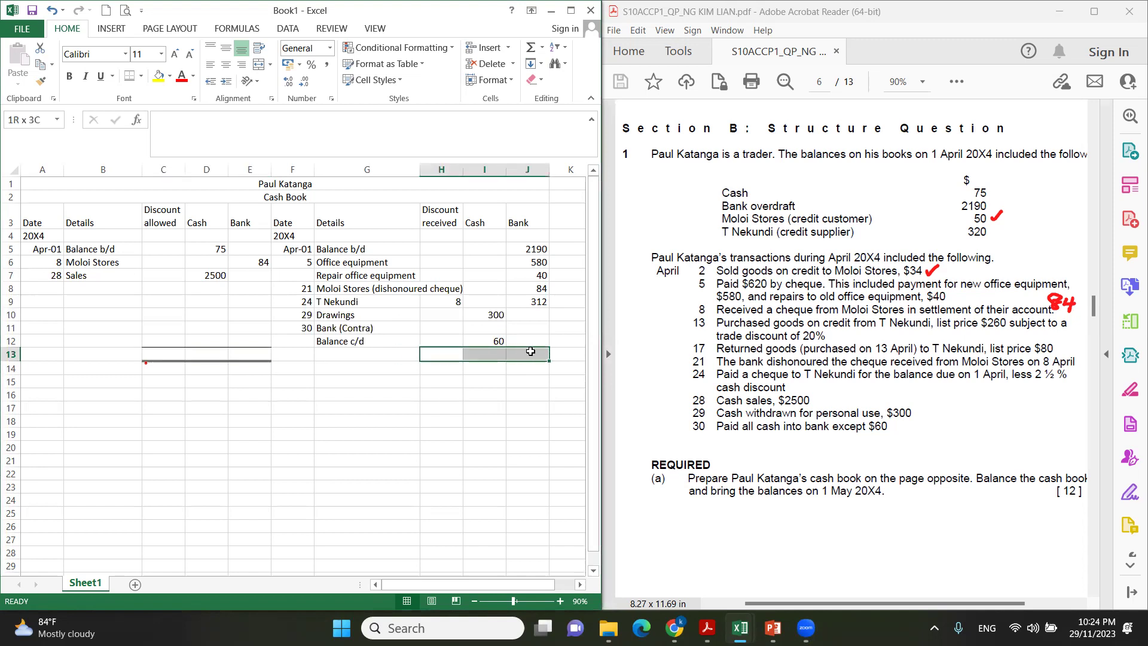
{"action": "left_click", "coordinate": [132, 76]}
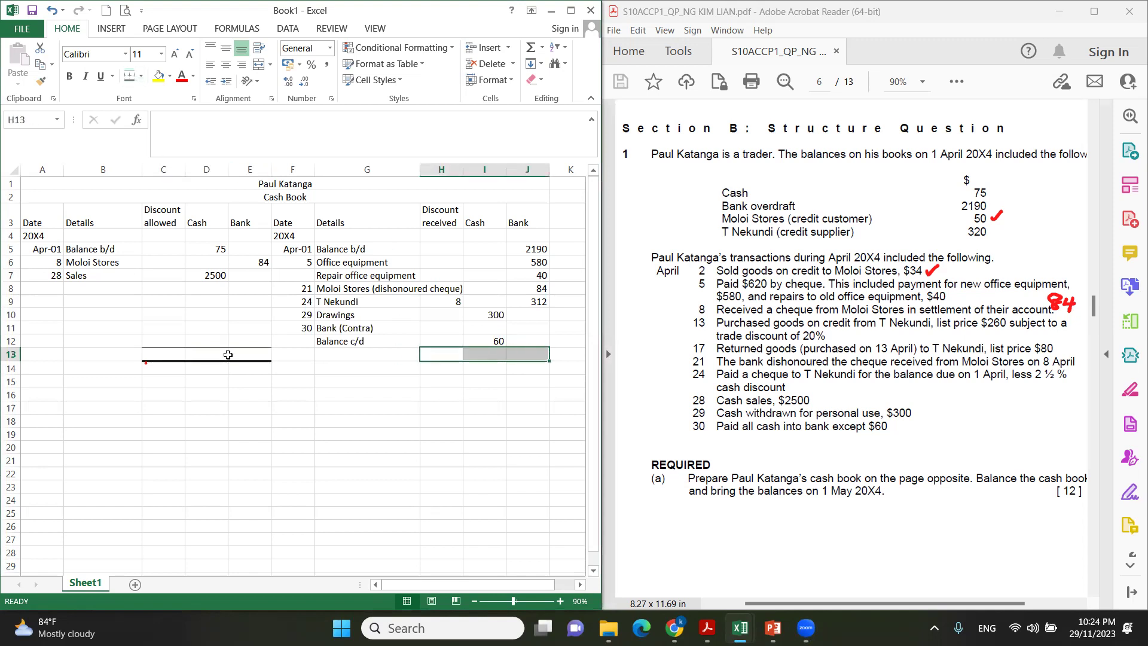
{"action": "left_click", "coordinate": [438, 395]}
{"action": "left_click", "coordinate": [441, 355]}
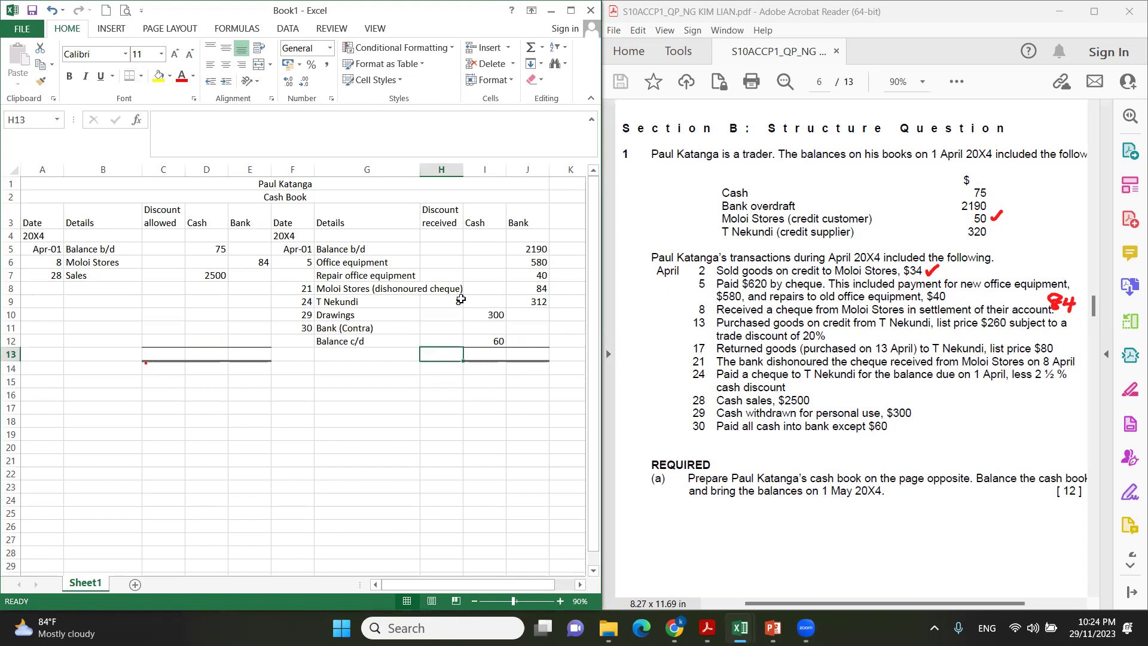
Total the debit-side Cash column in D13 with the formula =D5+D7
{"action": "left_click", "coordinate": [503, 354]}
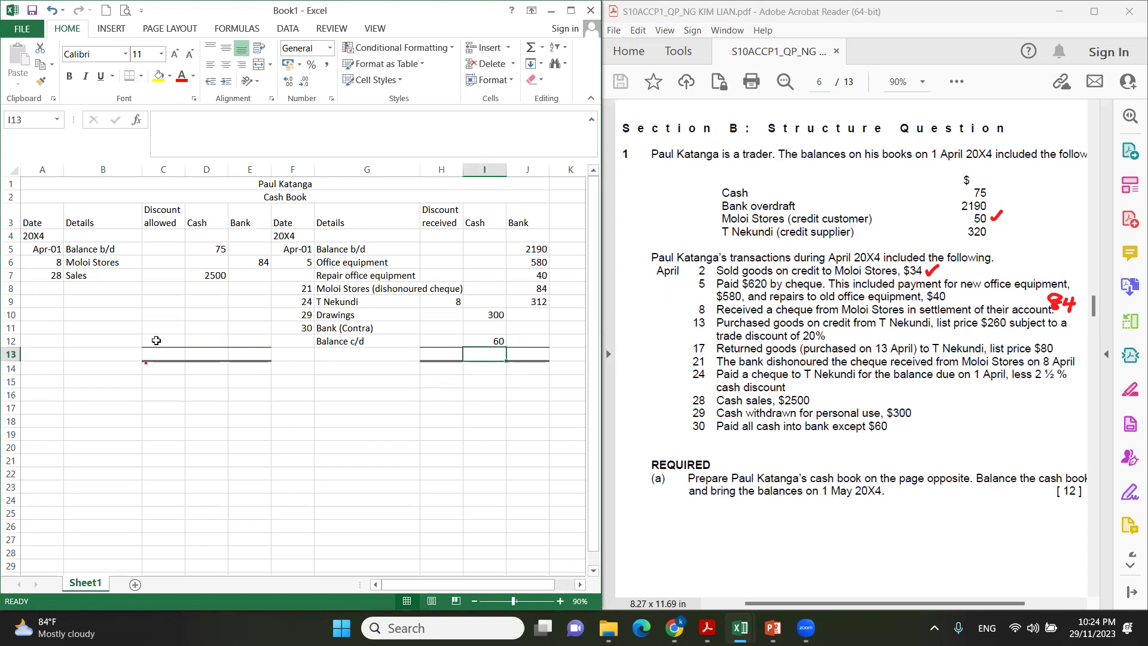
{"action": "left_click", "coordinate": [208, 353]}
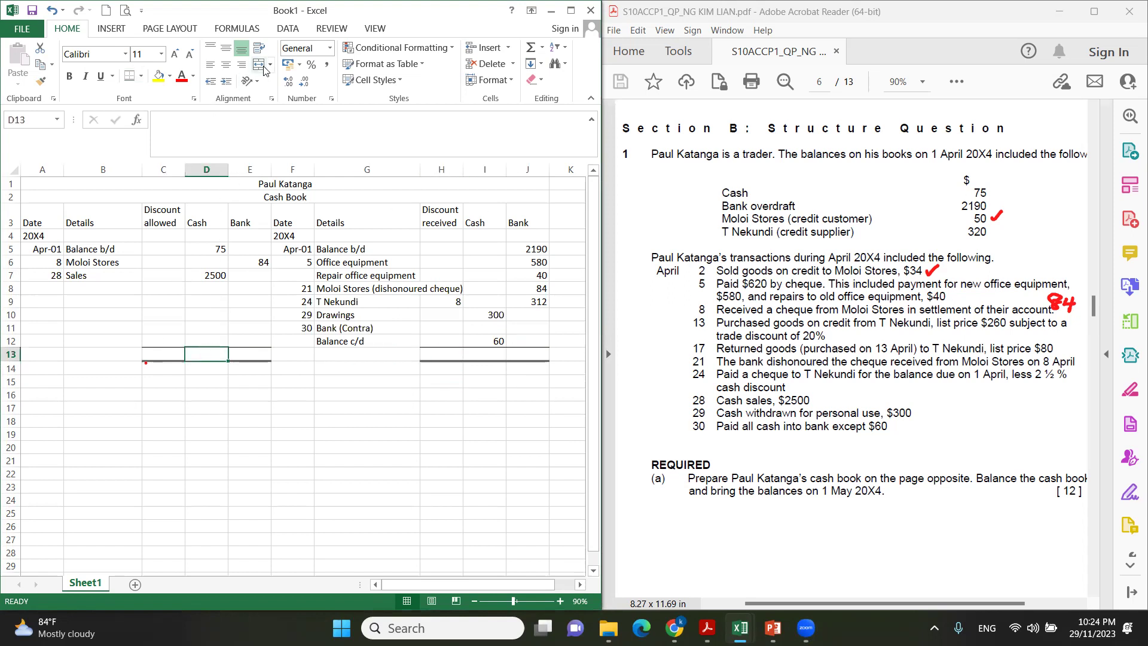
{"action": "type", "text": "="}
{"action": "left_click", "coordinate": [221, 248]}
{"action": "type", "text": "+"}
{"action": "left_click", "coordinate": [206, 277]}
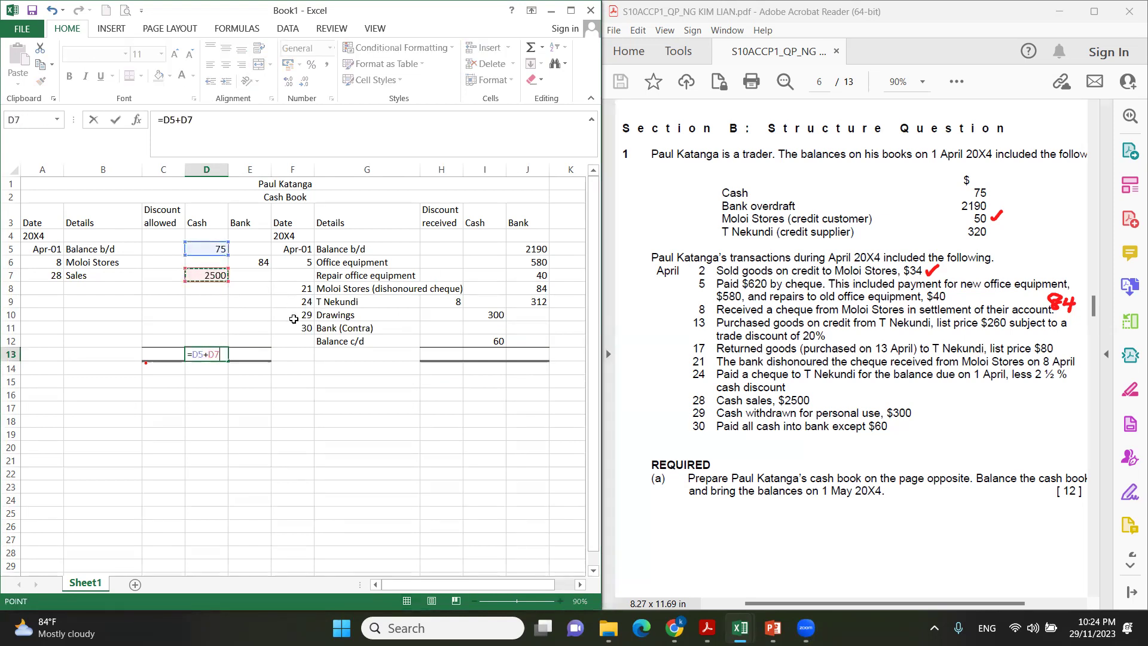
{"action": "key", "text": "Return"}
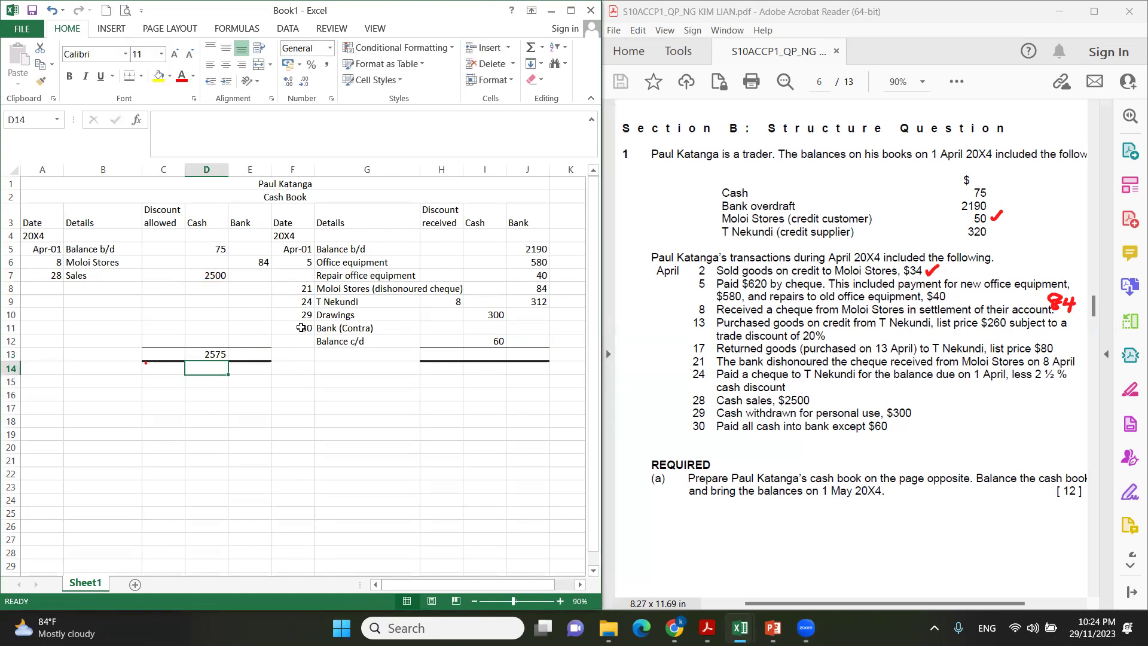
Set the credit-side Cash total in I13 equal to the debit-side total with =D13
{"action": "left_click", "coordinate": [225, 356]}
{"action": "left_click", "coordinate": [492, 353]}
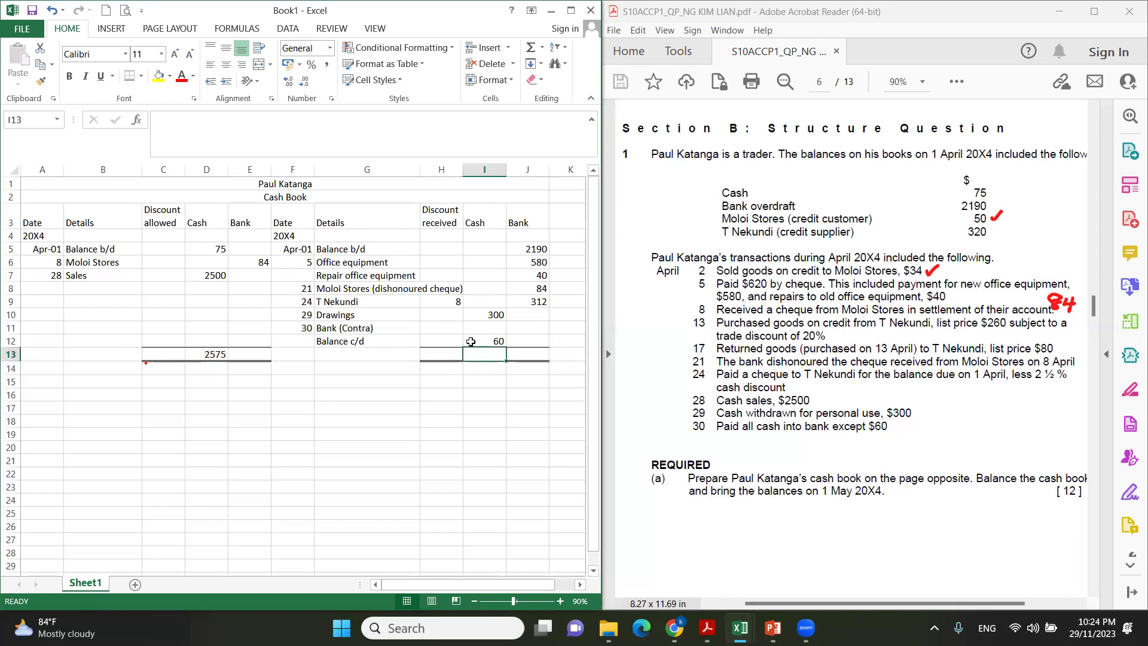
{"action": "type", "text": "="}
{"action": "left_click", "coordinate": [205, 355]}
{"action": "key", "text": "Return"}
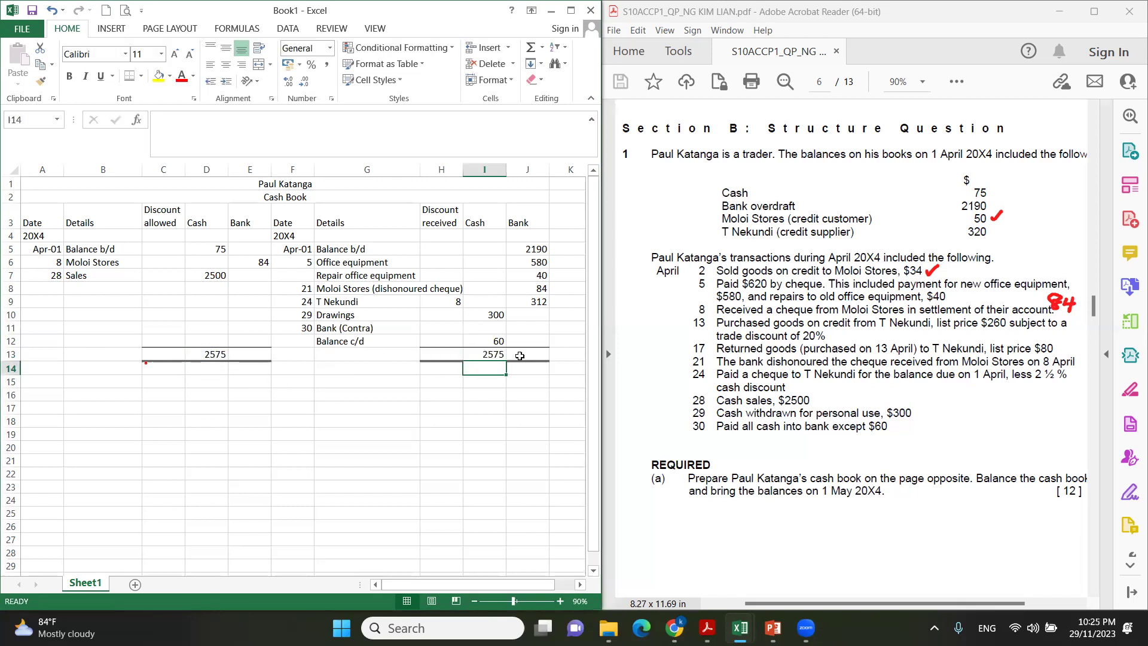
Calculate the cash paid into the bank in I11 with the formula =D13-I10-I12
{"action": "left_click", "coordinate": [208, 355]}
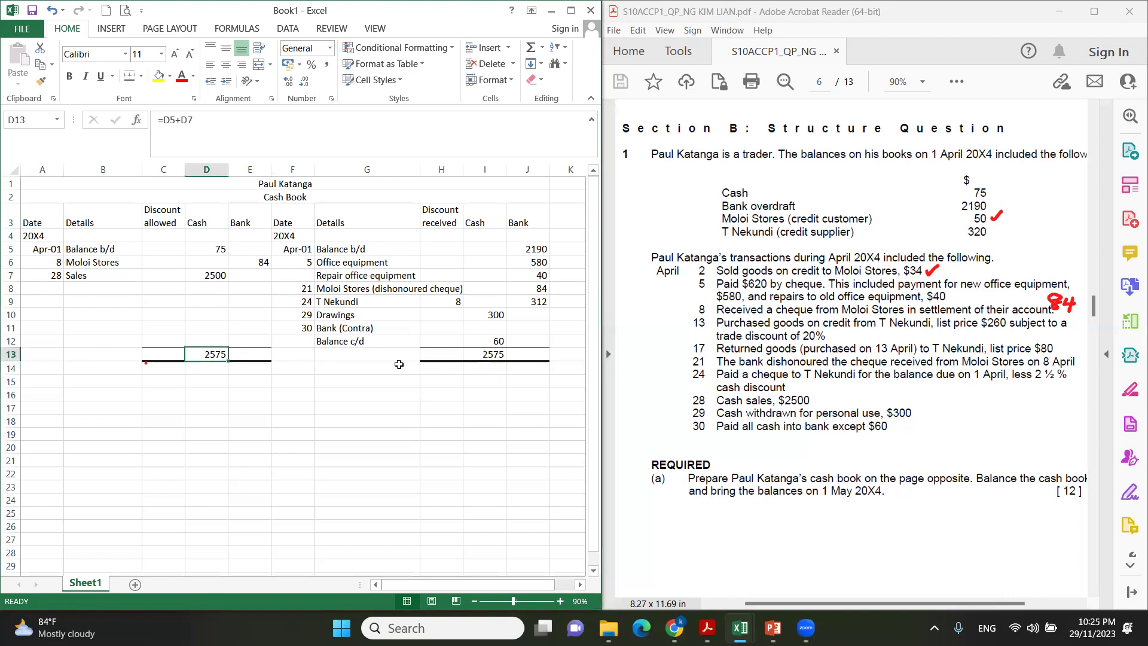
{"action": "left_click", "coordinate": [484, 355]}
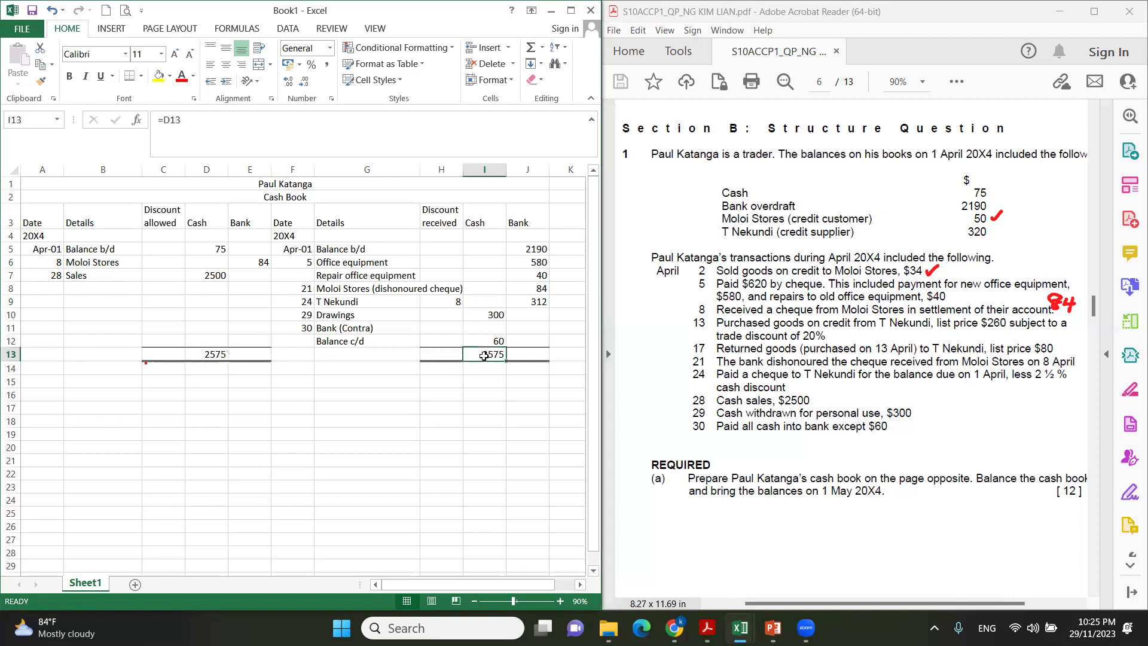
{"action": "left_click", "coordinate": [483, 326]}
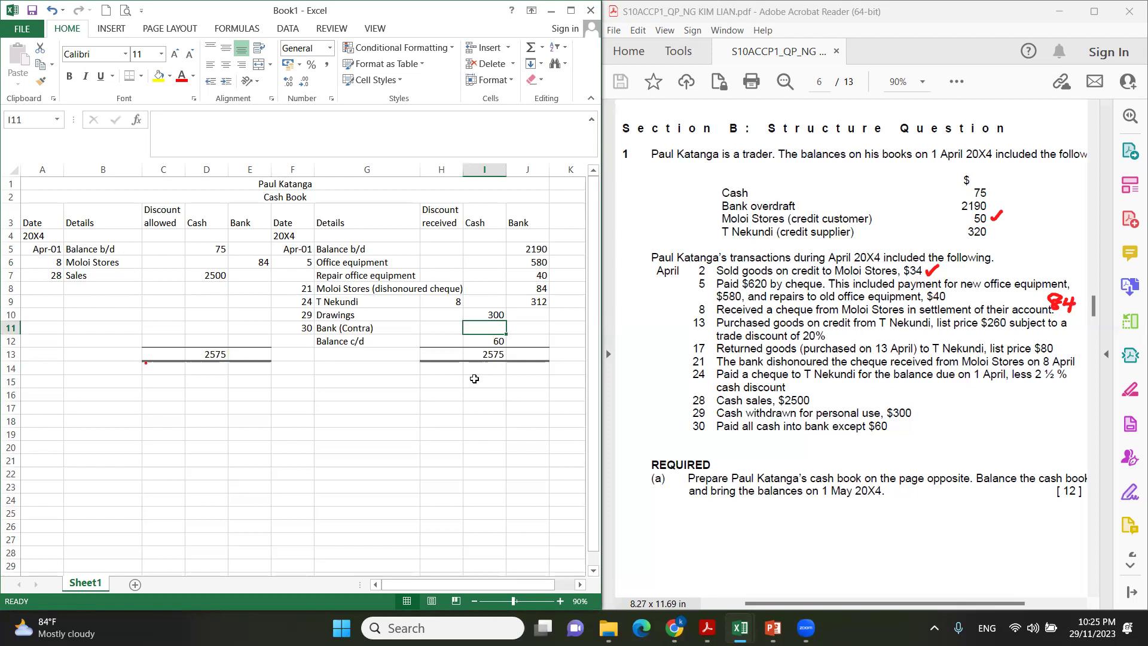
{"action": "type", "text": "="}
{"action": "left_click", "coordinate": [213, 353]}
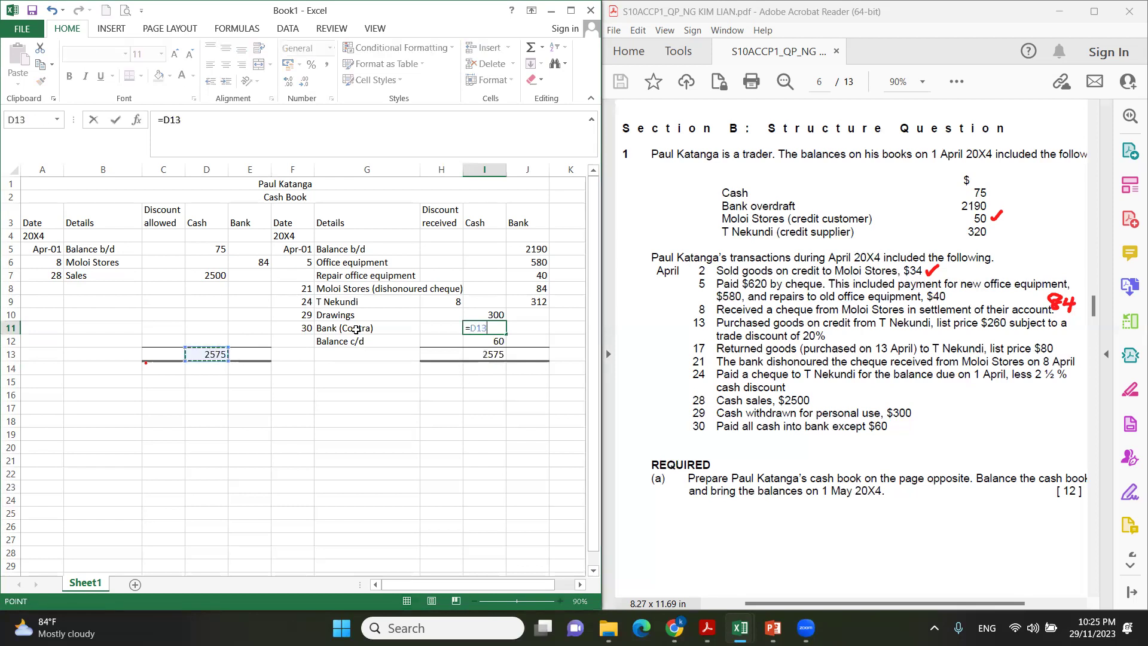
{"action": "type", "text": "-"}
{"action": "left_click", "coordinate": [486, 314]}
{"action": "type", "text": "-"}
{"action": "left_click", "coordinate": [485, 341]}
{"action": "key", "text": "Return"}
{"action": "left_click", "coordinate": [490, 327]}
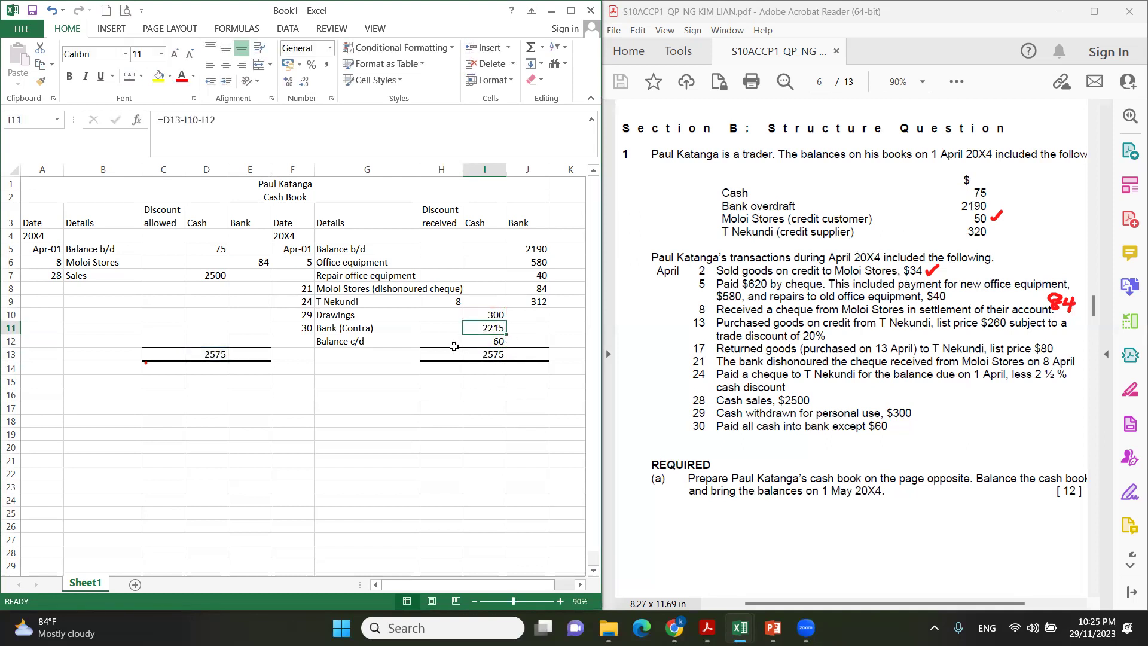
Record the matching contra entry on the debit side in row 8: date 30, Cash (Contra), and =I11 under Bank
{"action": "left_click", "coordinate": [47, 285]}
{"action": "type", "text": "30"}
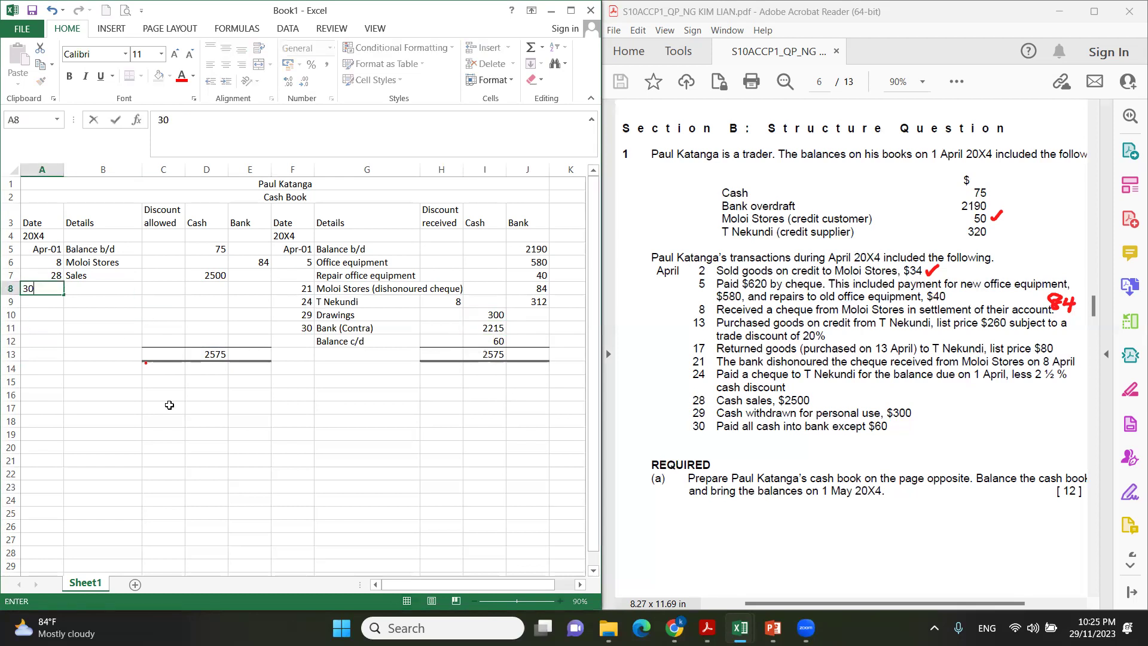
{"action": "key", "text": "Tab"}
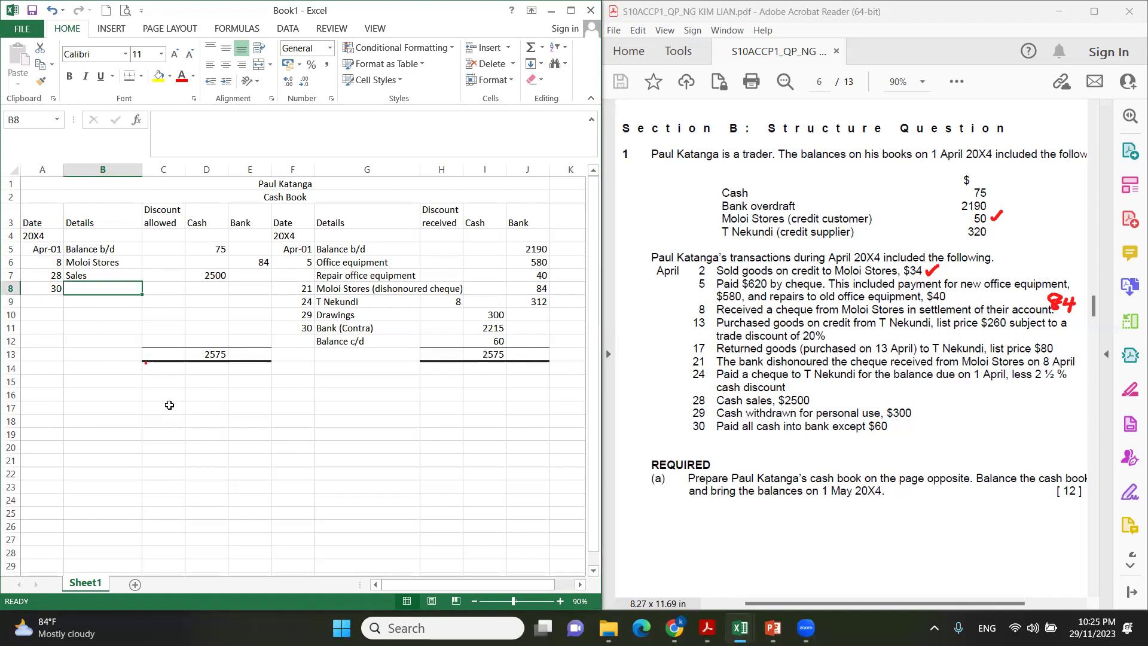
{"action": "type", "text": "Cash ("}
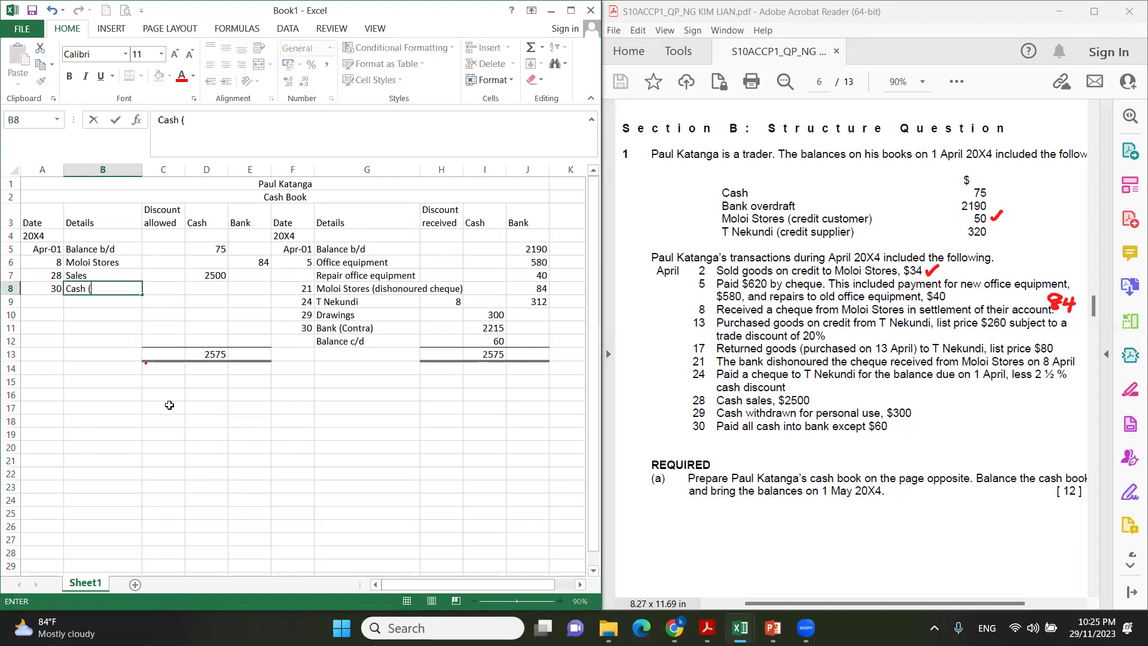
{"action": "type", "text": "Contra)"}
{"action": "key", "text": "Return"}
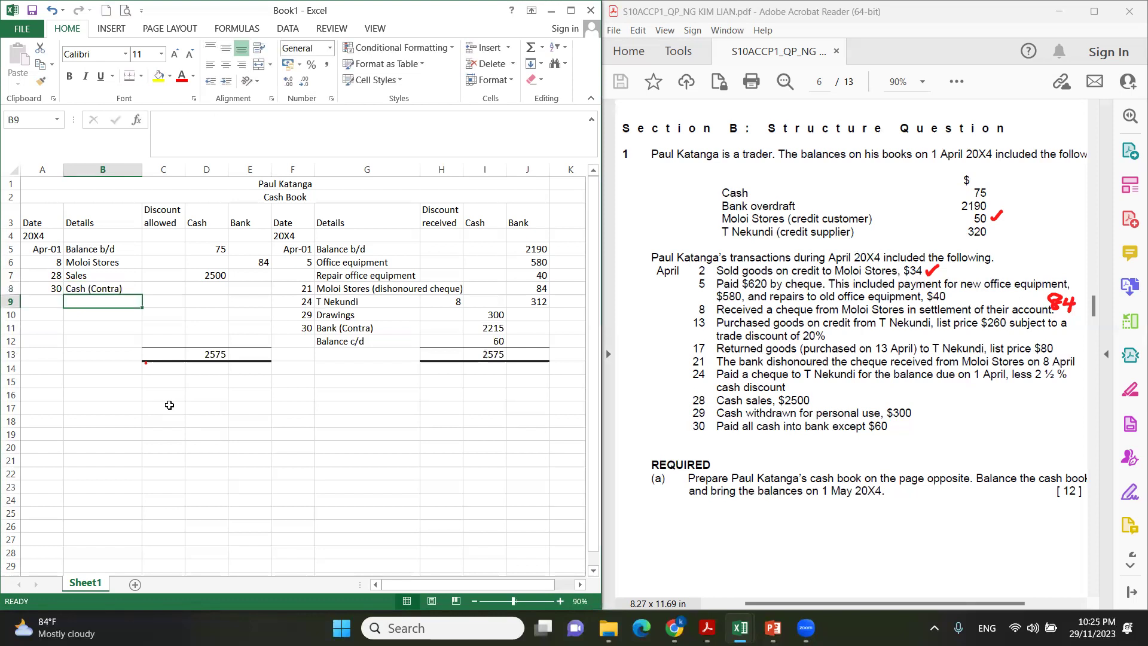
{"action": "left_click", "coordinate": [247, 287]}
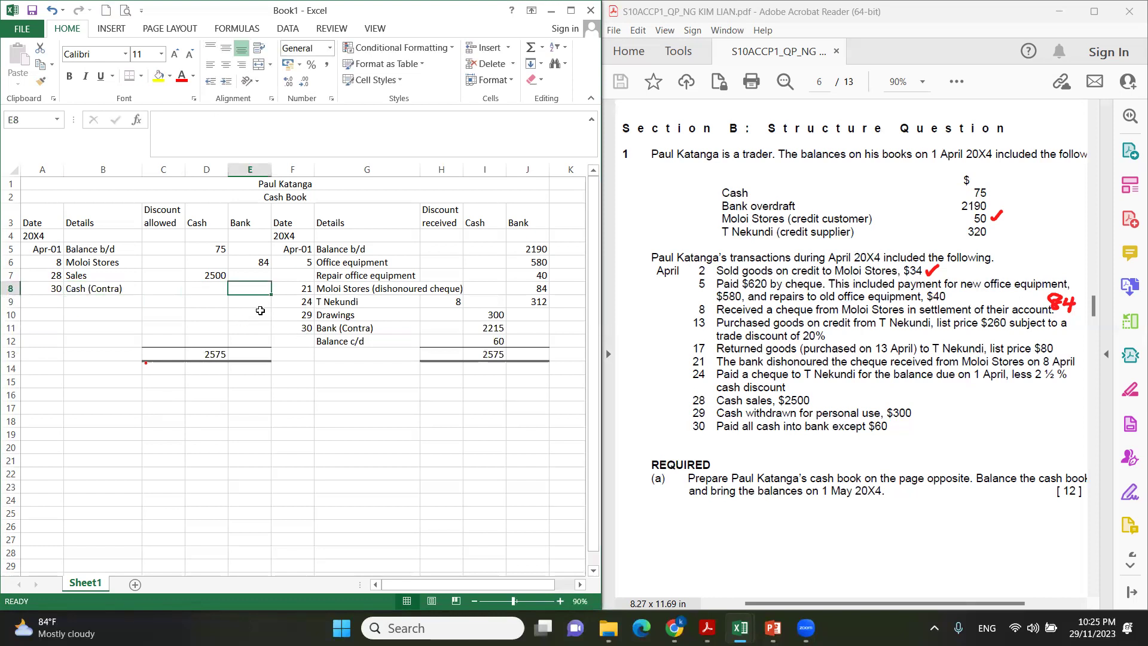
{"action": "type", "text": "="}
{"action": "left_click", "coordinate": [485, 327]}
{"action": "key", "text": "Return"}
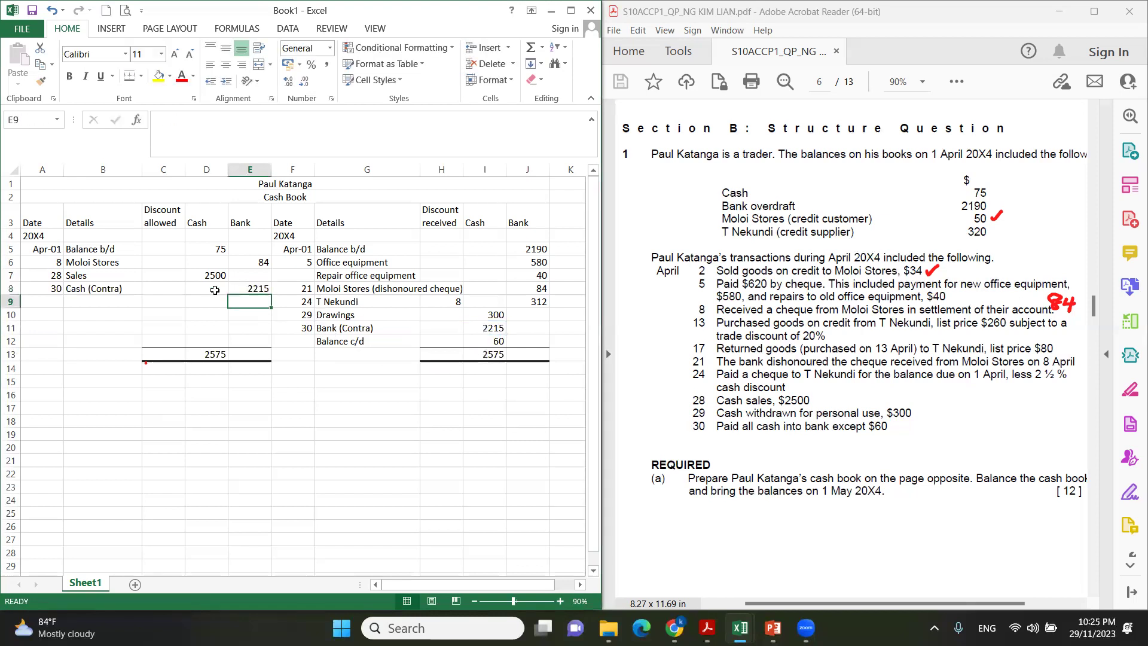
{"action": "left_click", "coordinate": [110, 289]}
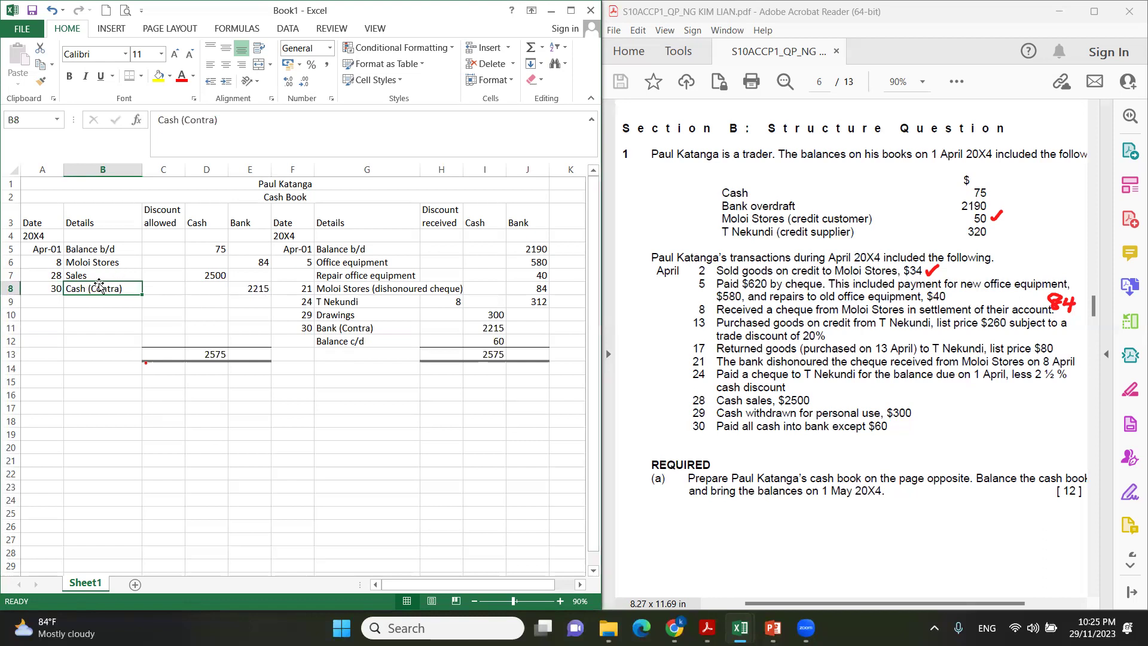
{"action": "left_click", "coordinate": [330, 329]}
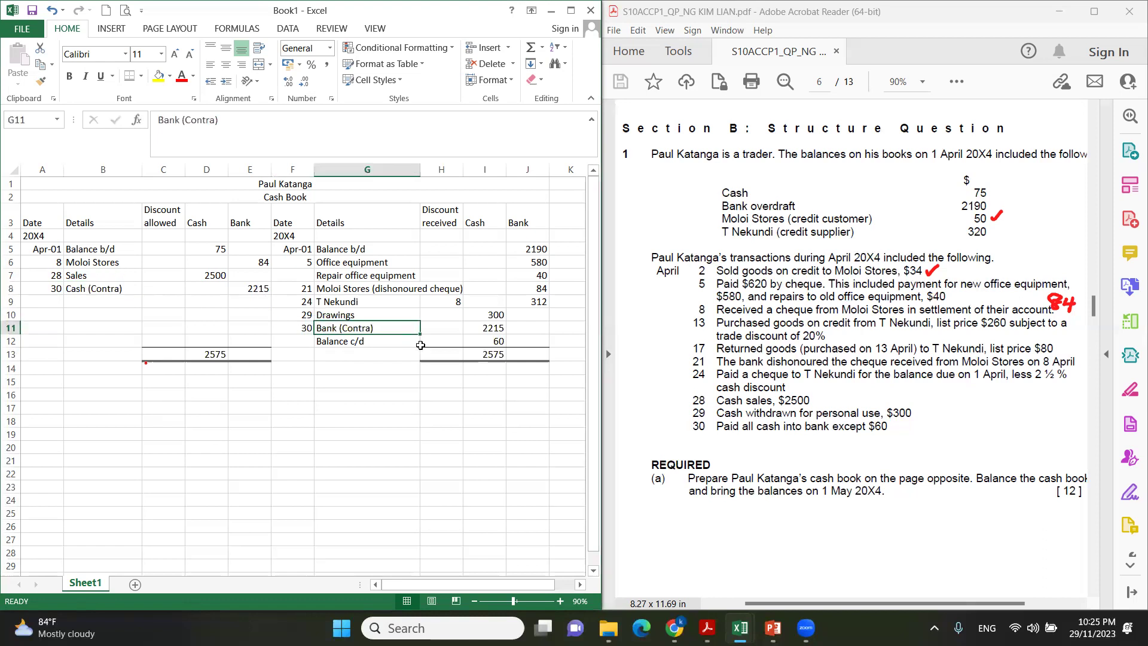
{"action": "left_click", "coordinate": [492, 327]}
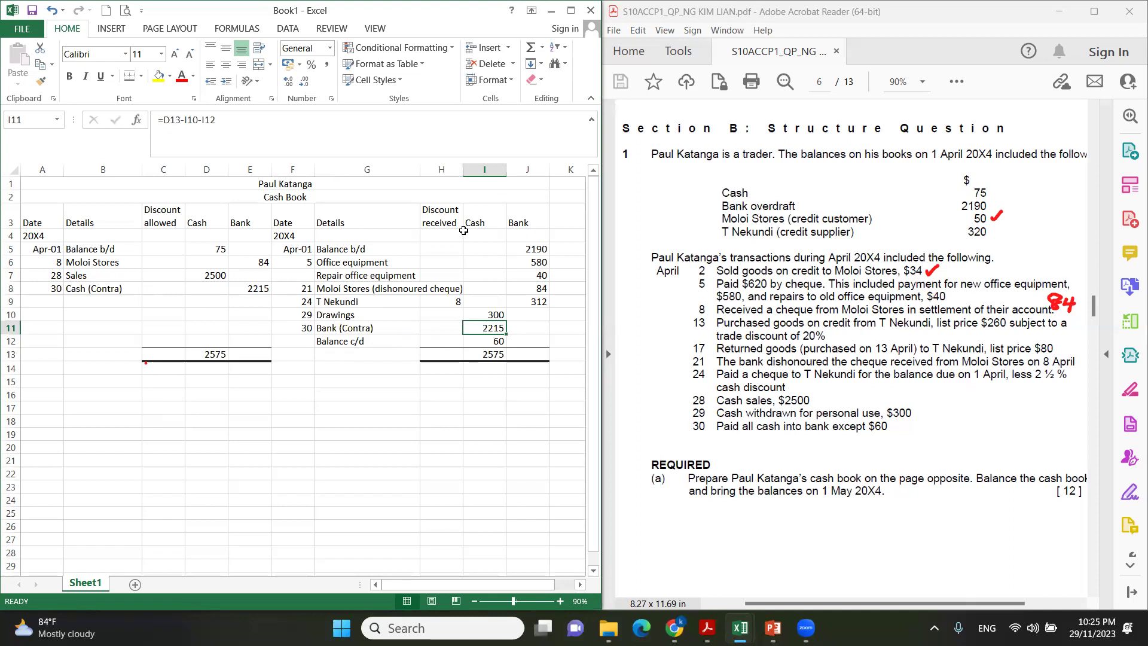
{"action": "left_click", "coordinate": [369, 331]}
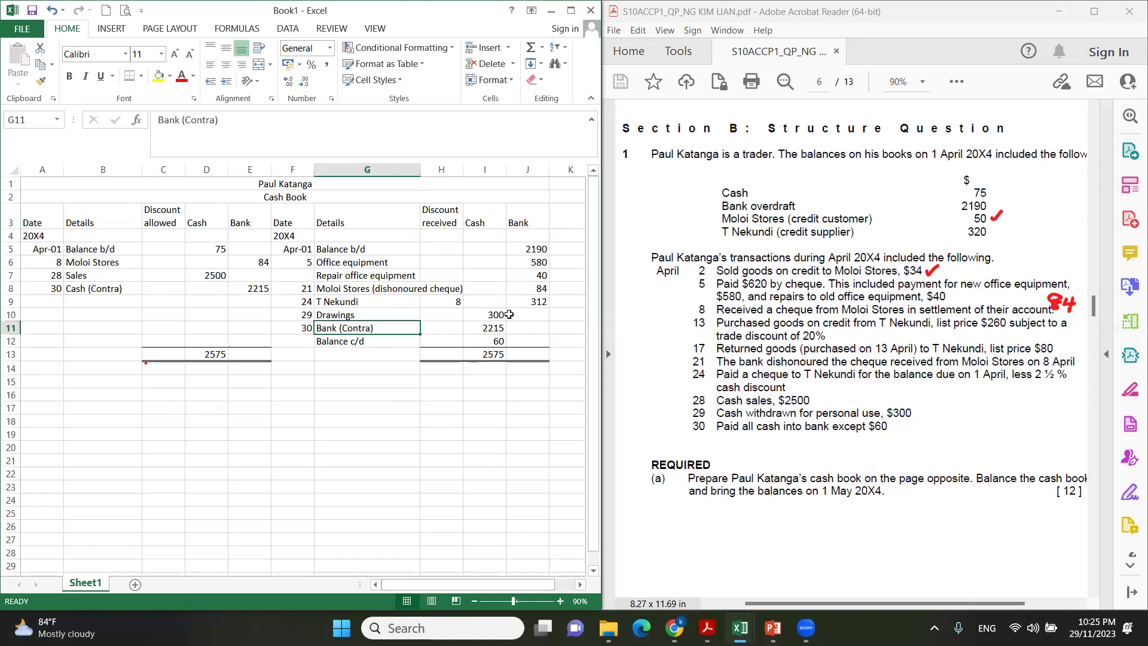
Total the credit-side Bank column in J13 with the formula =SUM(J5:J12)
{"action": "left_click", "coordinate": [245, 353]}
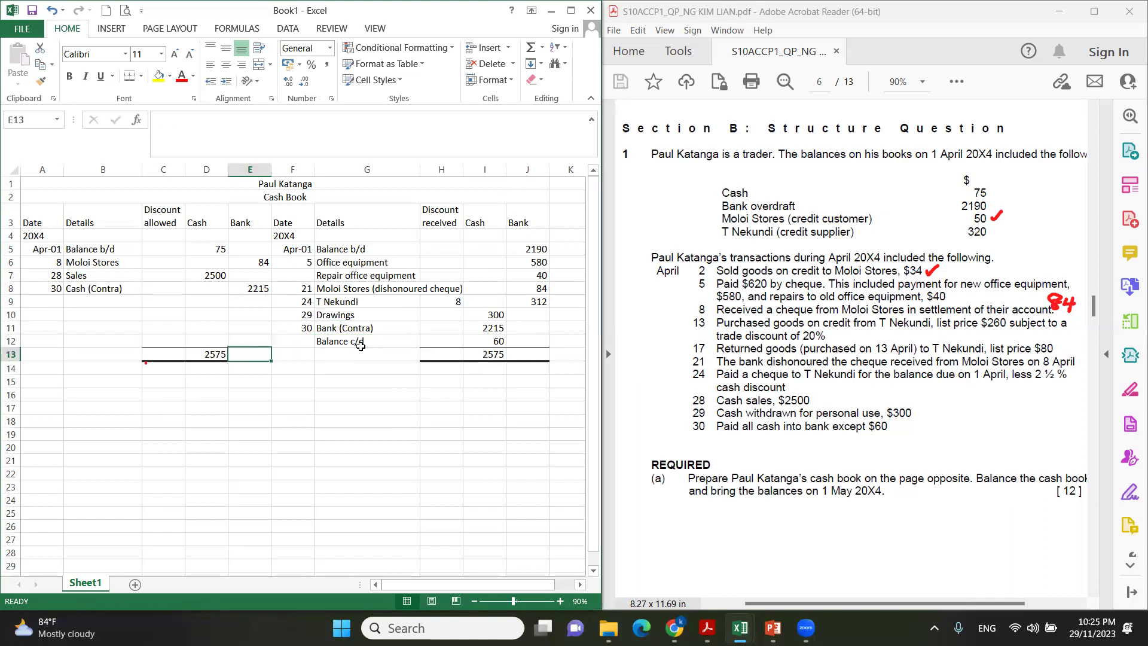
{"action": "left_click", "coordinate": [532, 352]}
{"action": "type", "text": "="}
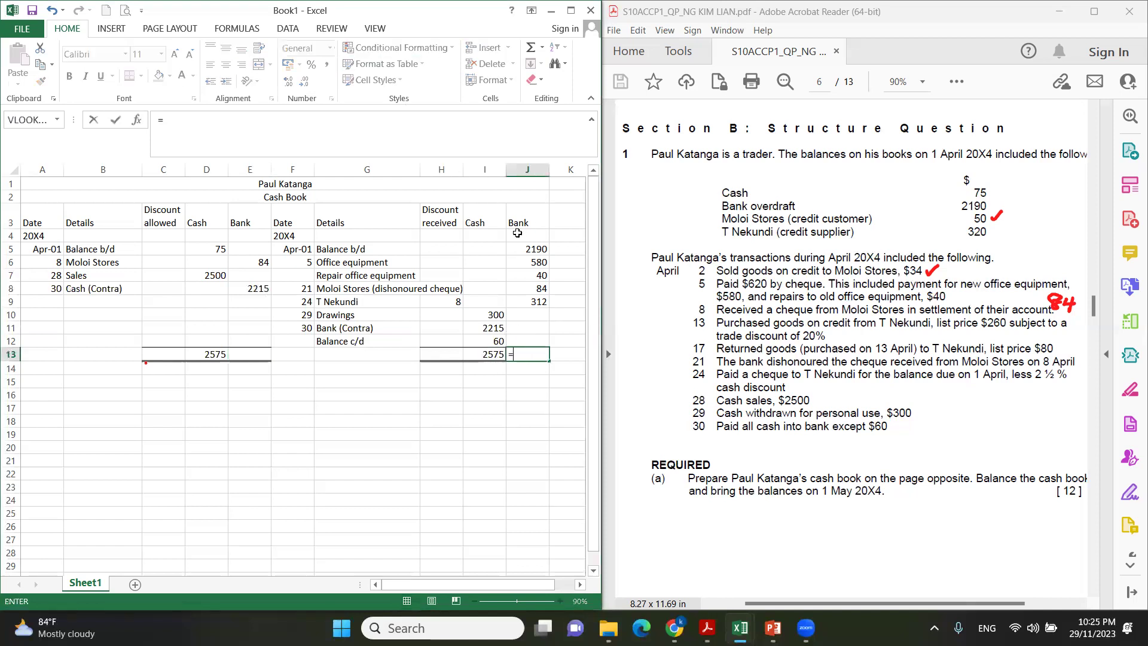
{"action": "type", "text": "sum("}
{"action": "left_click_drag", "start_coordinate": [534, 249], "coordinate": [531, 340]}
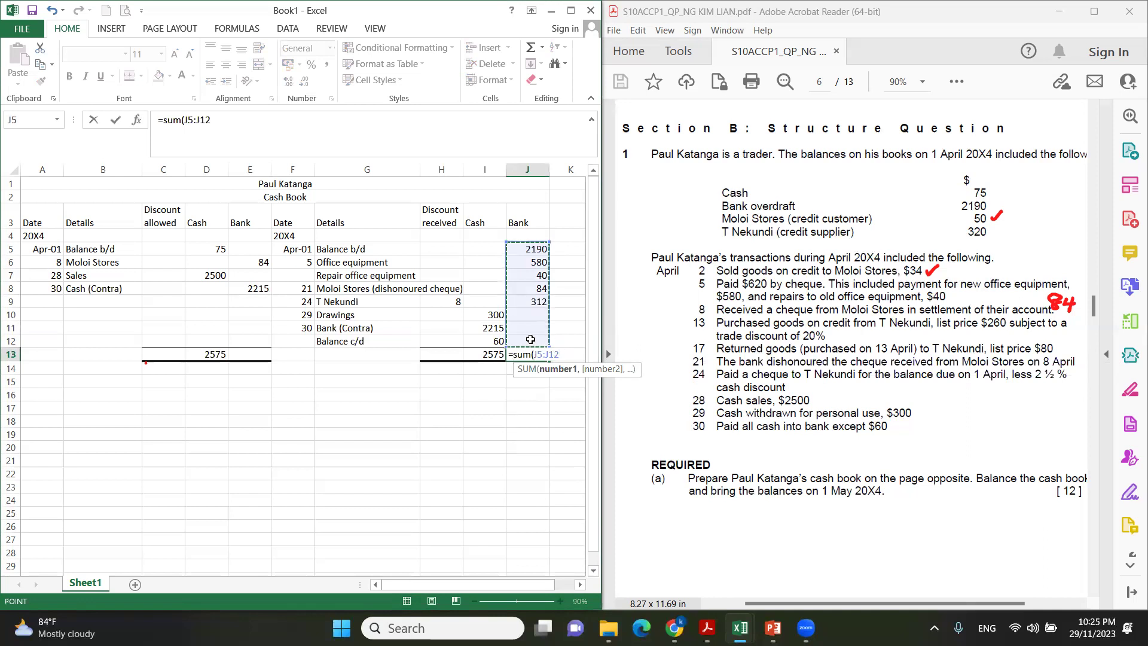
{"action": "key", "text": "Return"}
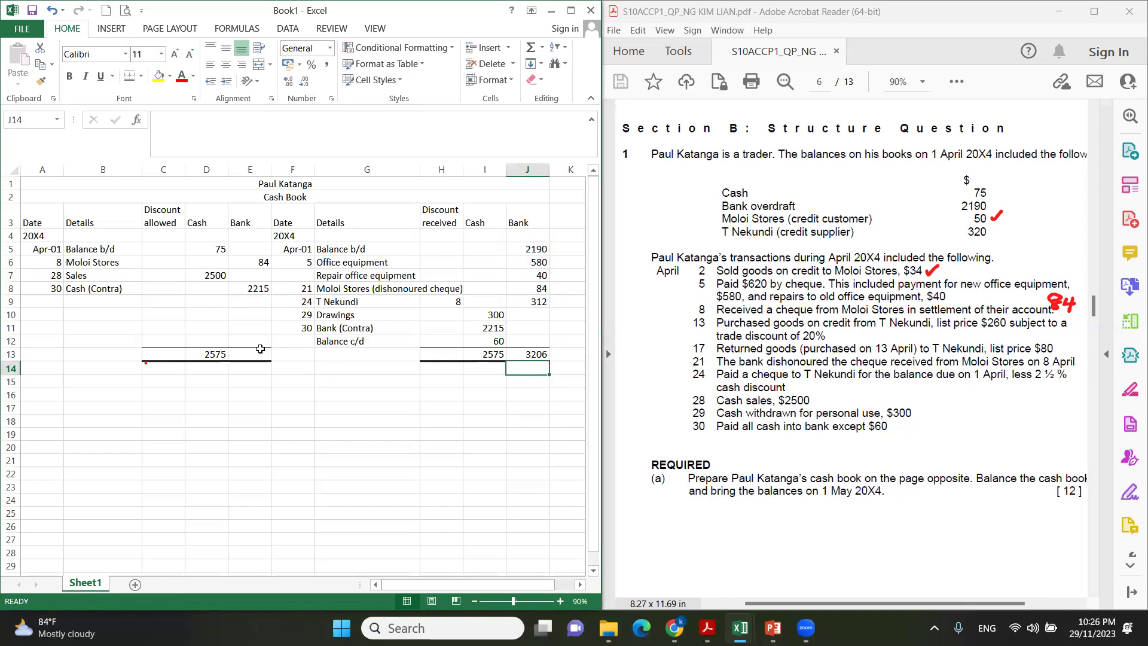
Set the debit-side Bank total in E13 equal to the credit-side total with =J13
{"action": "left_click", "coordinate": [260, 348]}
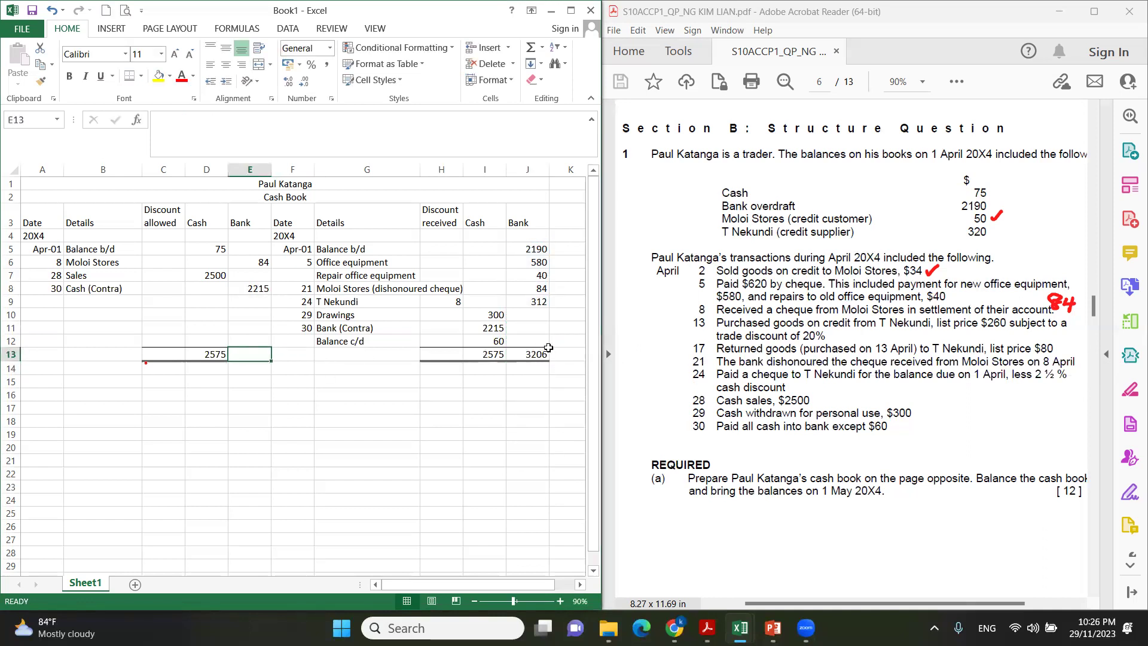
{"action": "type", "text": "="}
{"action": "left_click", "coordinate": [544, 353]}
{"action": "key", "text": "Return"}
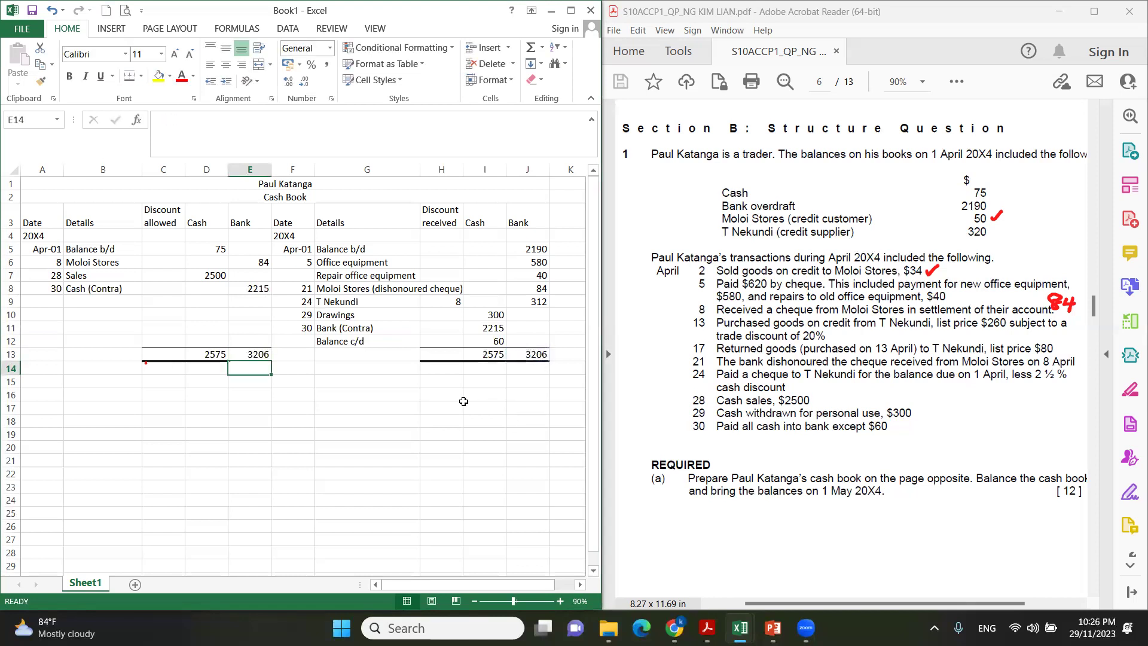
{"action": "left_click", "coordinate": [240, 351]}
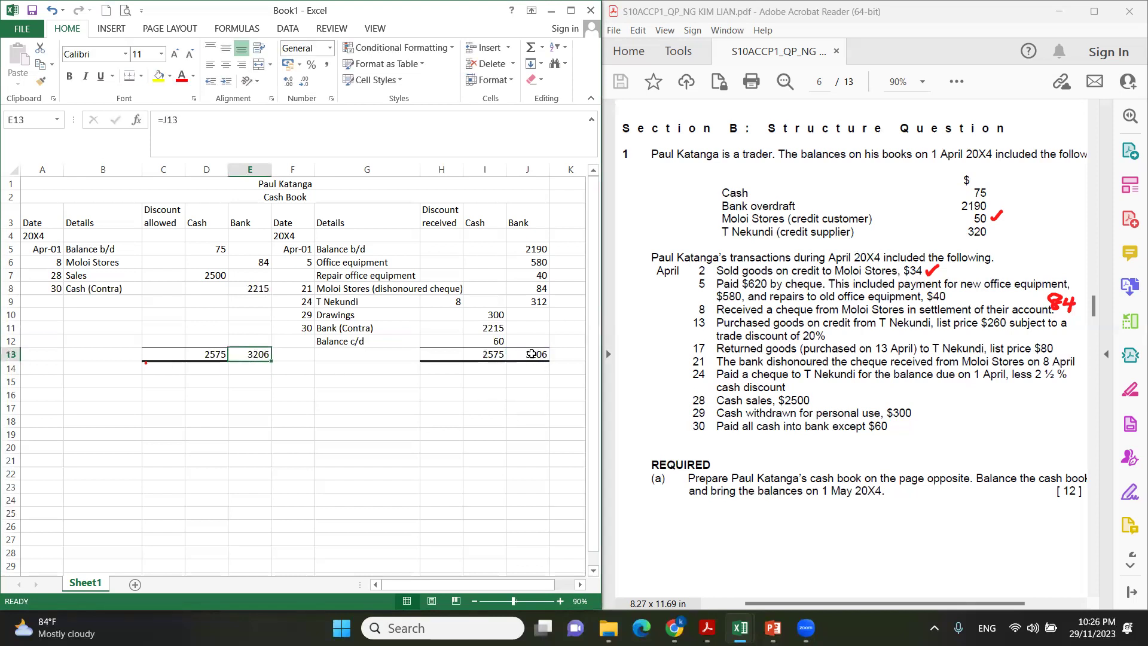
Copy the Balance c/d label from G12 to B9 on the debit side
{"action": "left_click", "coordinate": [98, 301]}
{"action": "left_click", "coordinate": [326, 341]}
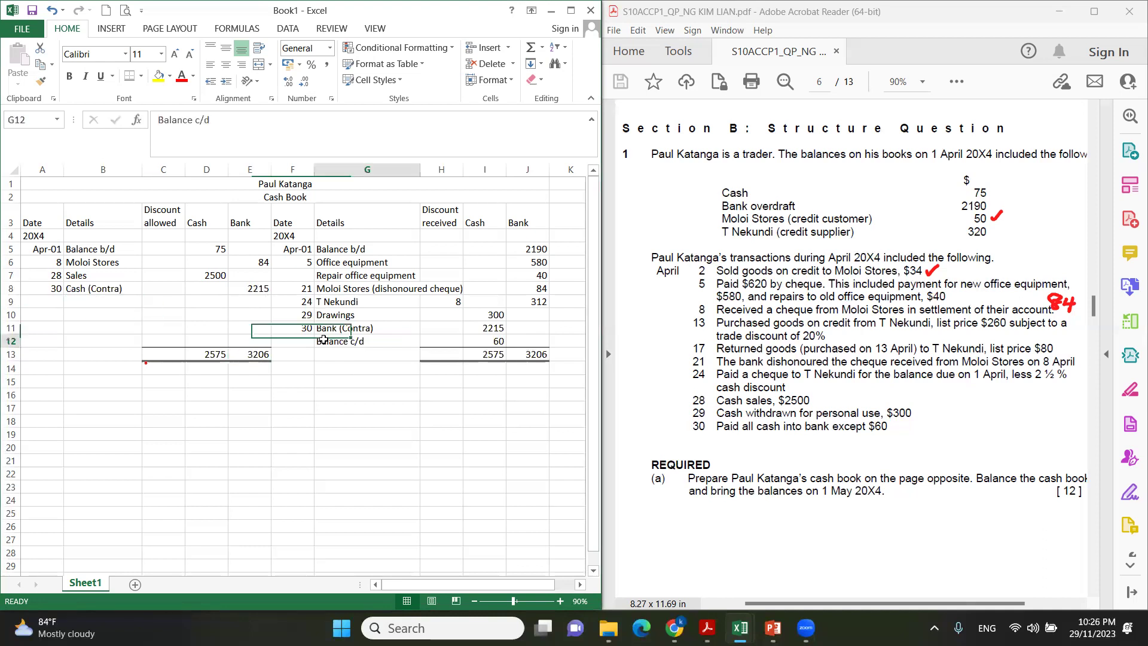
{"action": "key", "text": "ctrl+c"}
{"action": "left_click", "coordinate": [99, 302]}
{"action": "key", "text": "ctrl+v"}
Calculate the closing bank balance in E9 with the formula =J13-E6-E8
{"action": "left_click", "coordinate": [247, 301]}
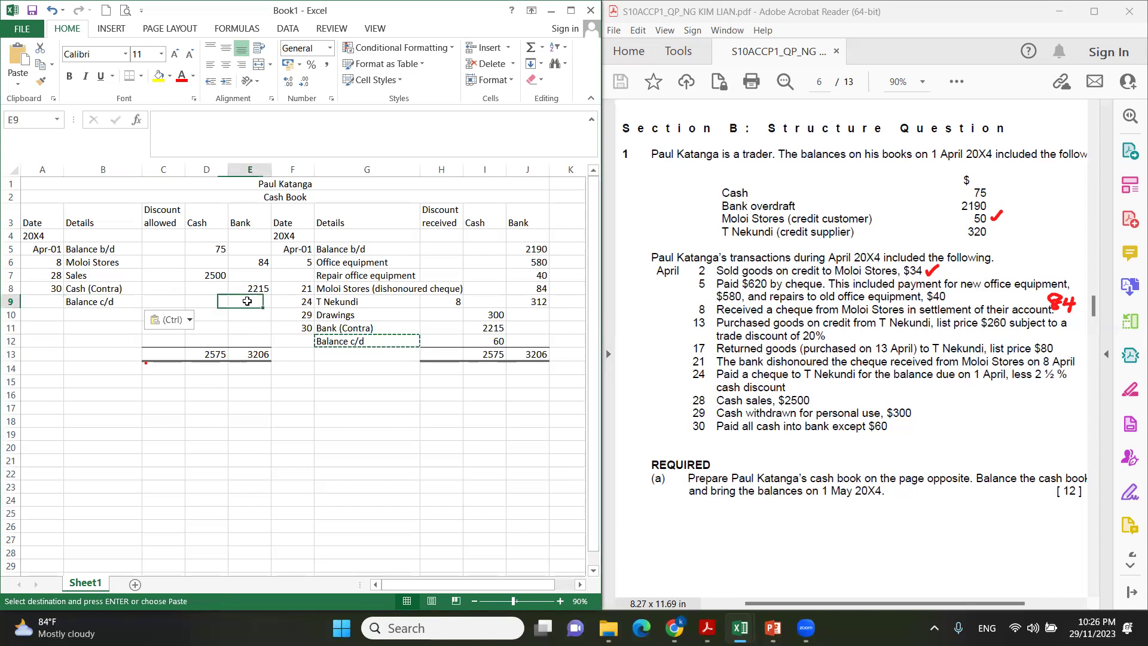
{"action": "type", "text": "="}
{"action": "left_click", "coordinate": [529, 354]}
{"action": "type", "text": "-"}
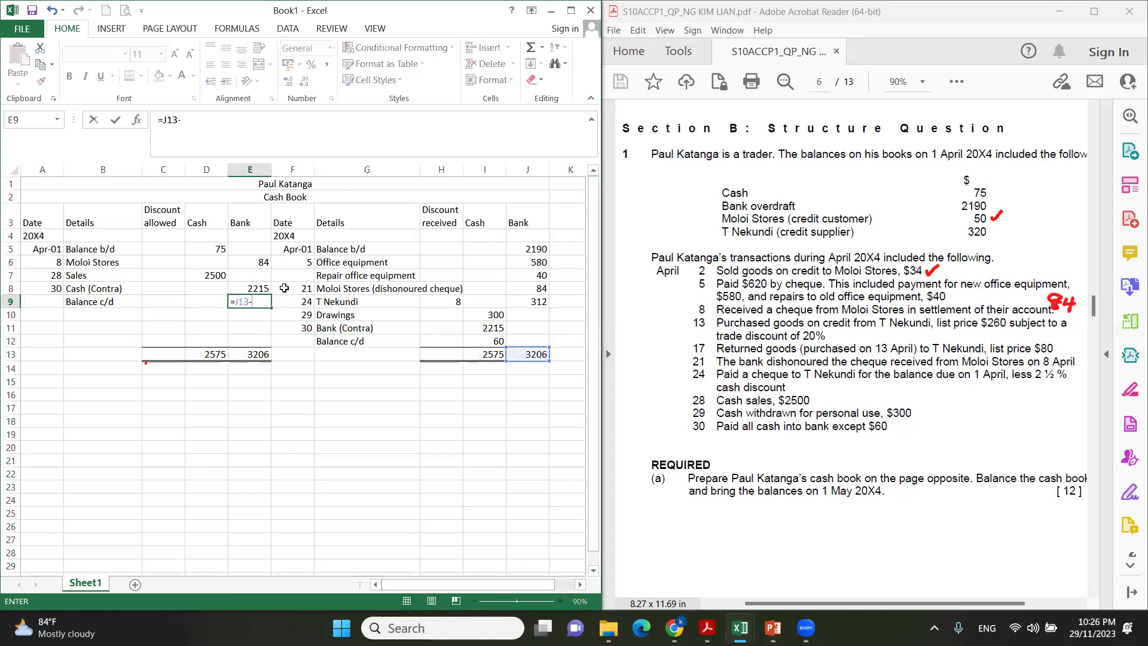
{"action": "left_click", "coordinate": [258, 267]}
{"action": "type", "text": "-"}
{"action": "left_click", "coordinate": [264, 288]}
{"action": "key", "text": "Return"}
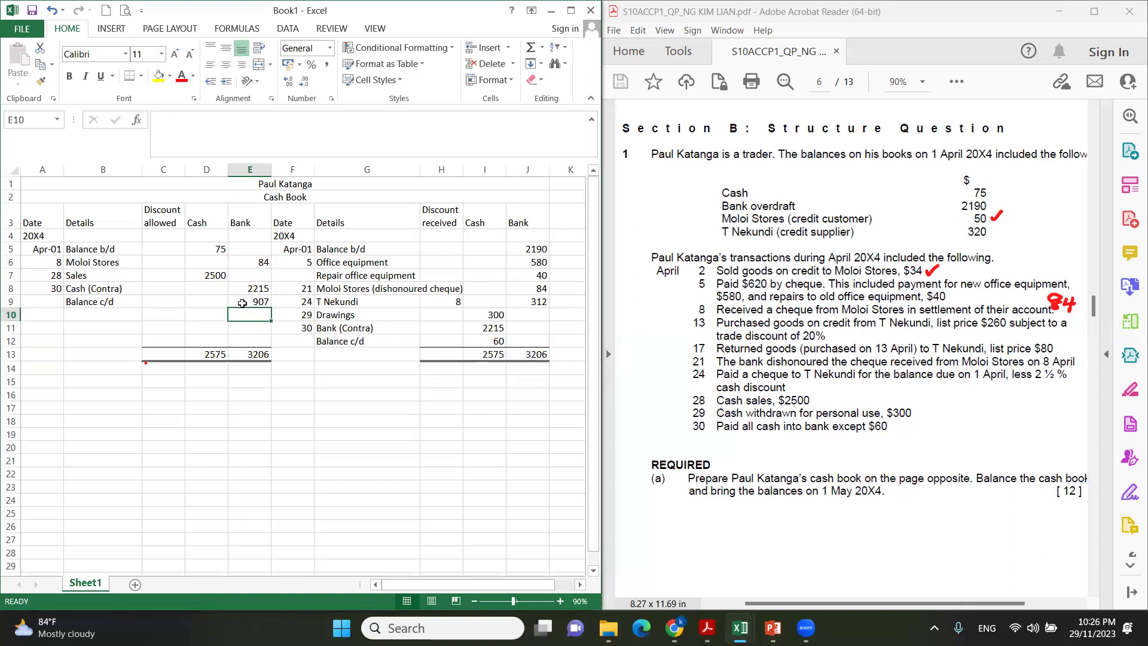
{"action": "key", "text": "Up"}
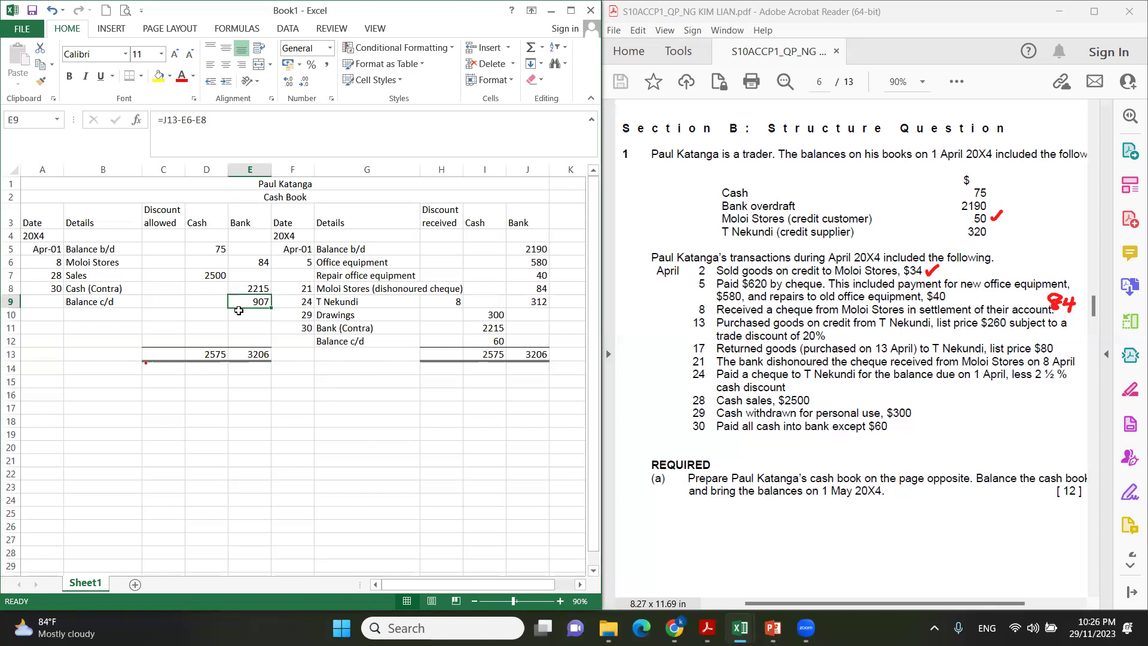
{"action": "left_click", "coordinate": [103, 301]}
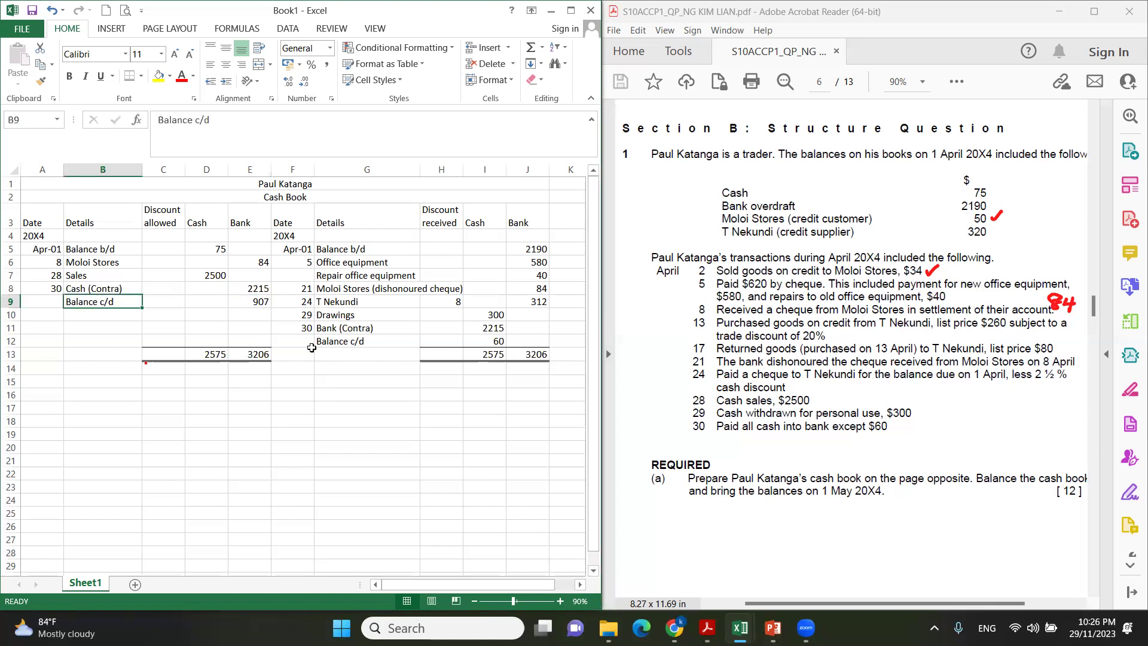
Bring down the cash balance in row 14: date May 1, Balance b/d, and =I12 under Cash
{"action": "left_click", "coordinate": [45, 366]}
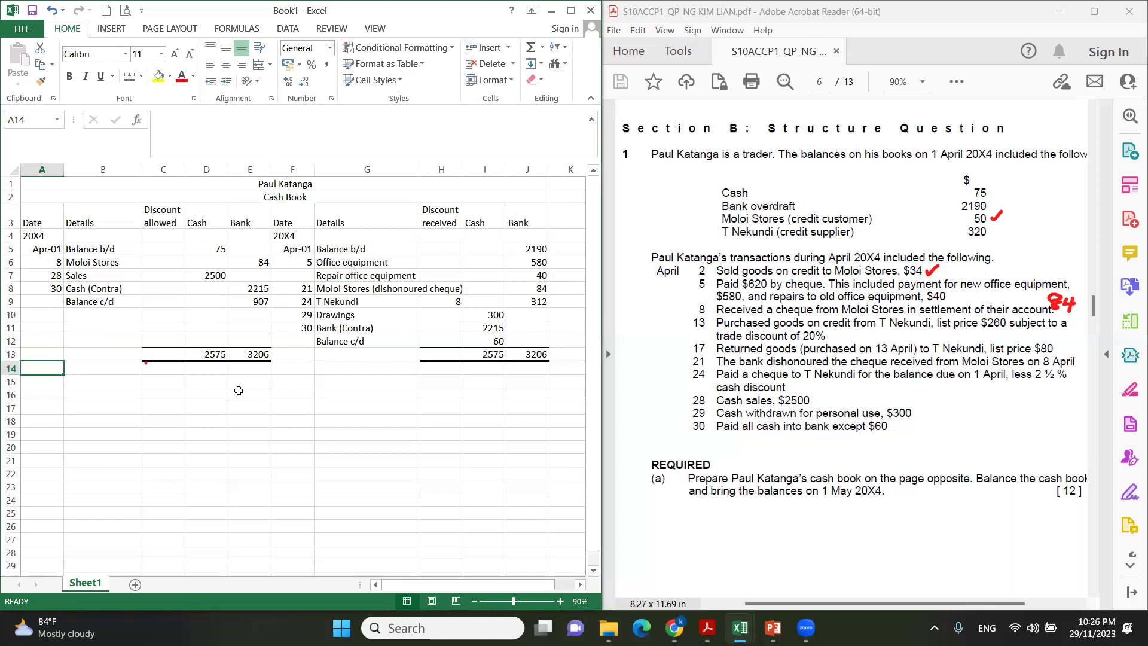
{"action": "type", "text": "M"}
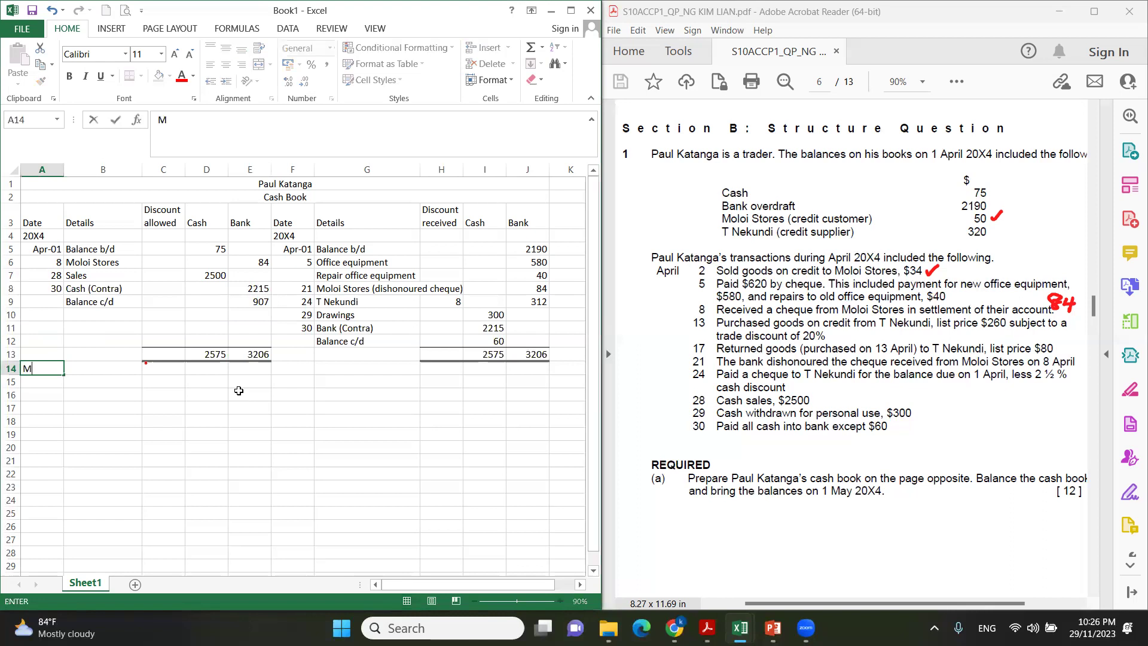
{"action": "type", "text": "ay 1"}
{"action": "key", "text": "Tab"}
{"action": "type", "text": "Balan"}
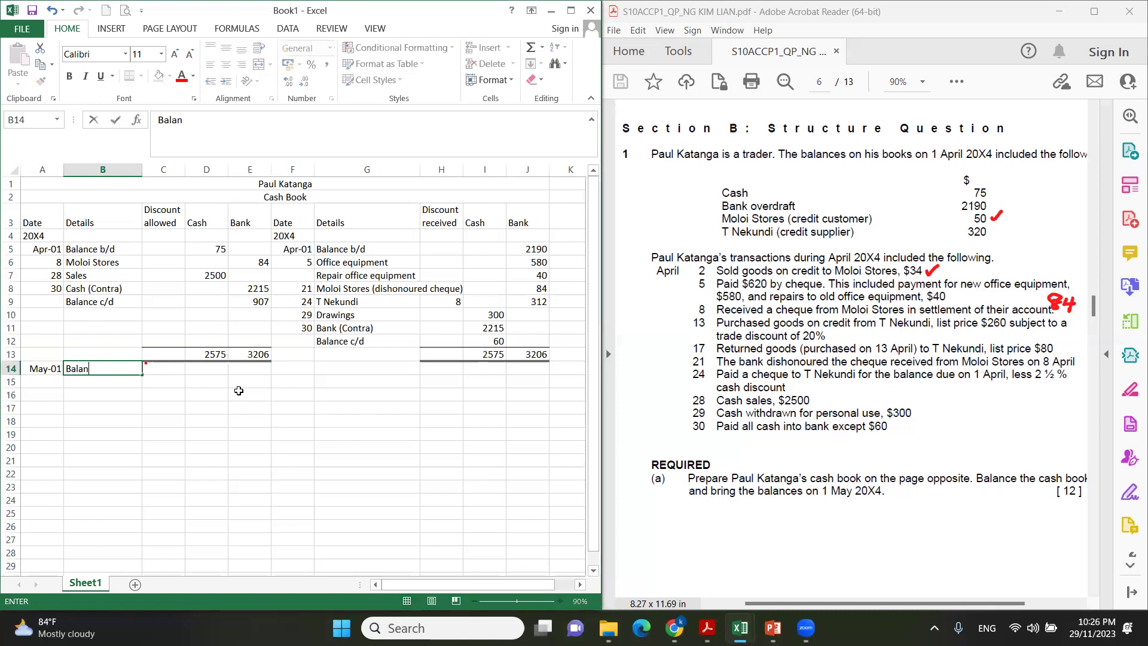
{"action": "key", "text": "Tab"}
{"action": "key", "text": "Tab"}
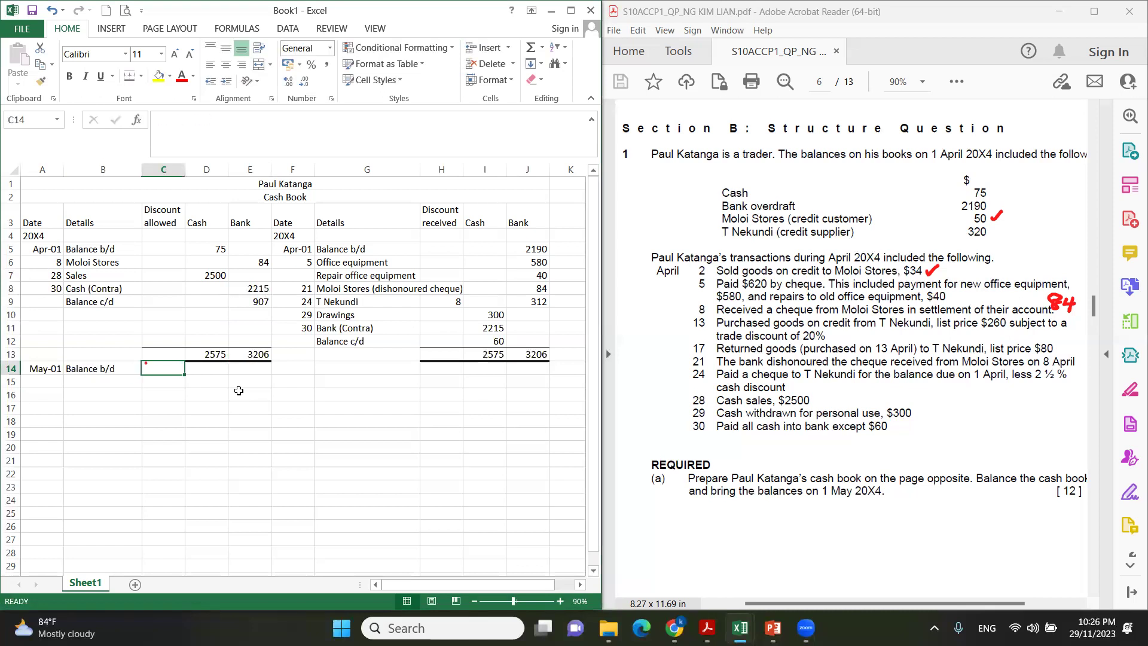
{"action": "type", "text": "="}
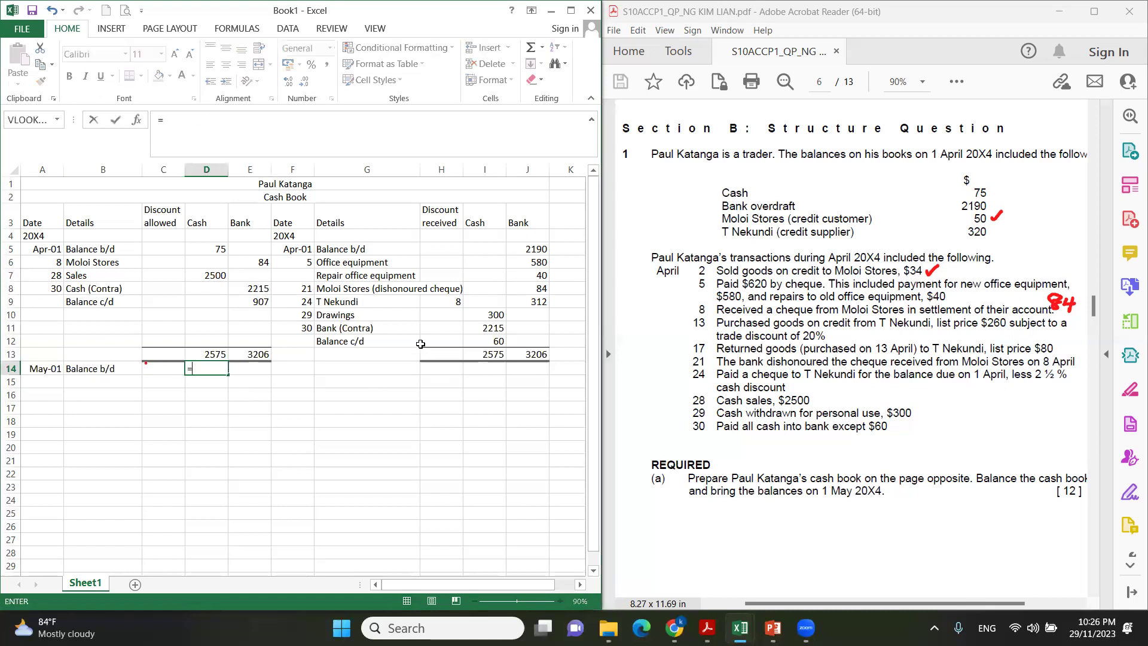
{"action": "left_click", "coordinate": [500, 341]}
{"action": "key", "text": "Return"}
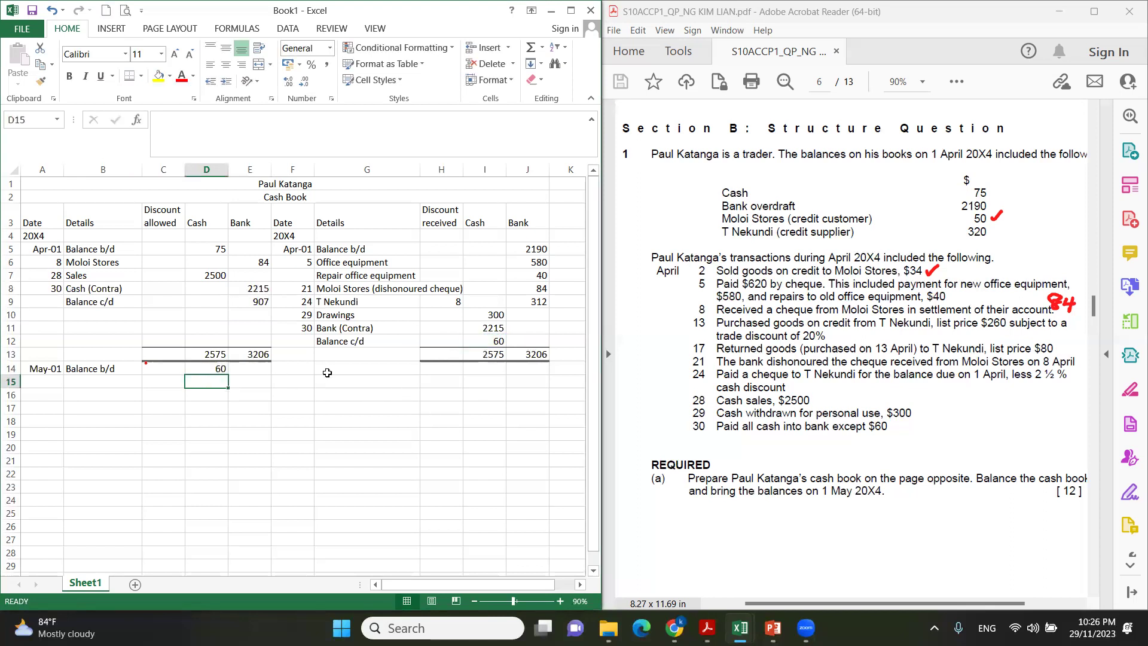
Copy the May 1 date and Balance b/d label from A14:B14 to the credit side at F14:G14
{"action": "left_click_drag", "start_coordinate": [37, 369], "coordinate": [96, 369]}
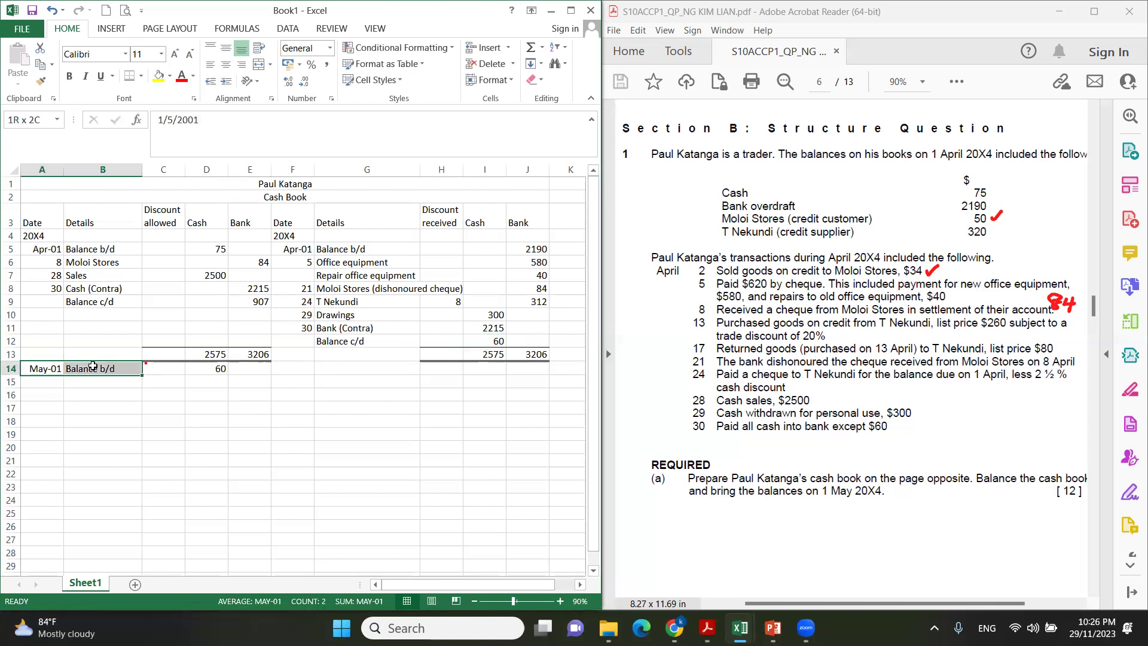
{"action": "key", "text": "ctrl+c"}
{"action": "left_click", "coordinate": [293, 369]}
{"action": "key", "text": "ctrl+v"}
Bring down the bank overdraft in J14 with the formula =E9
{"action": "left_click", "coordinate": [487, 367]}
{"action": "left_click", "coordinate": [252, 301]}
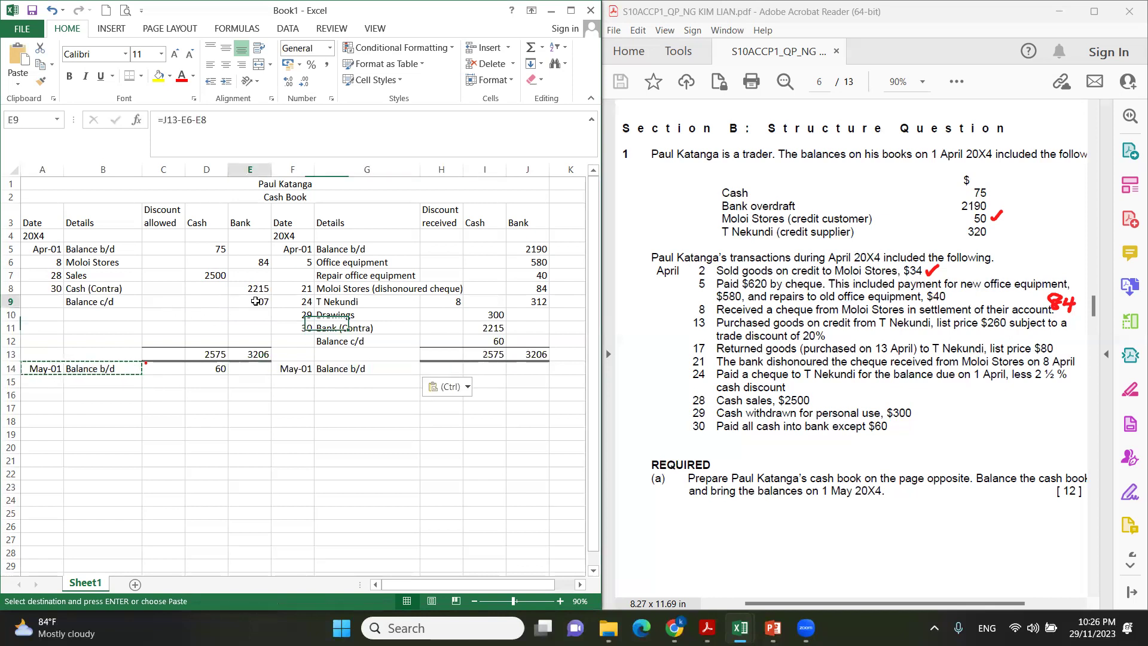
{"action": "left_click", "coordinate": [521, 373]}
{"action": "type", "text": "="}
{"action": "left_click", "coordinate": [262, 303]}
{"action": "key", "text": "Return"}
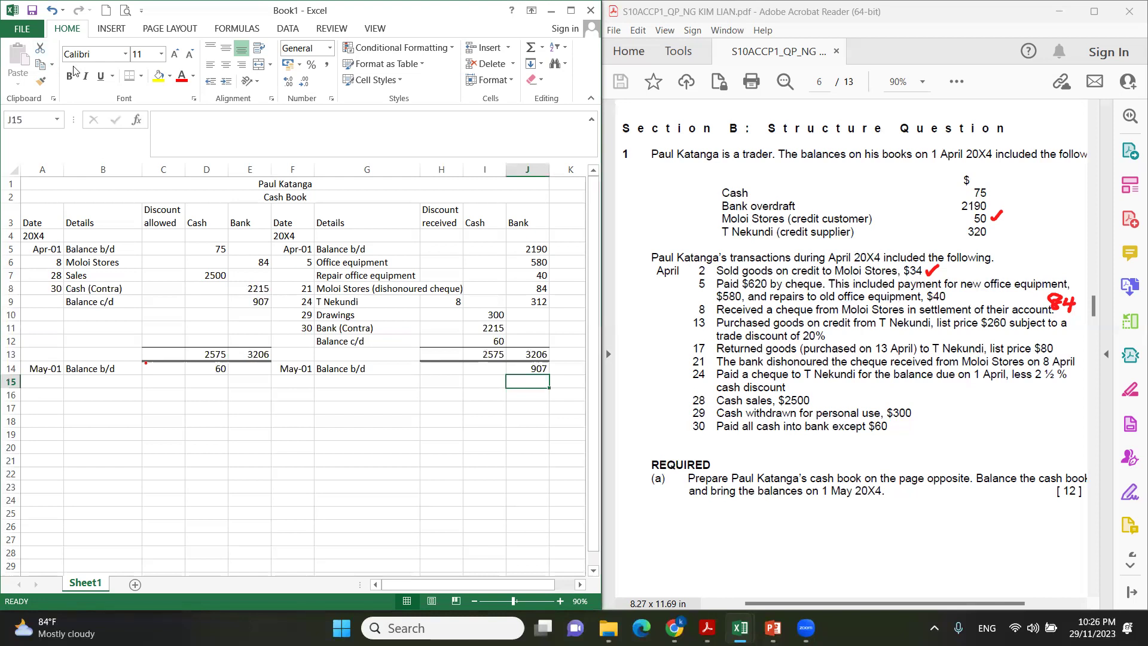
Annotate the cash book in red: circle the Cash Book title and mark the two sides Dr and Cr with ticks
{"action": "mouse_move", "coordinate": [258, 187]}
{"action": "left_mouse_down"}
{"action": "mouse_move", "coordinate": [305, 191]}
{"action": "mouse_move", "coordinate": [256, 200]}
{"action": "mouse_move", "coordinate": [263, 191]}
{"action": "left_mouse_up"}
{"action": "mouse_move", "coordinate": [150, 175]}
{"action": "left_mouse_down"}
{"action": "mouse_move", "coordinate": [150, 195]}
{"action": "mouse_move", "coordinate": [173, 177]}
{"action": "left_mouse_up"}
{"action": "mouse_move", "coordinate": [441, 173]}
{"action": "left_mouse_down"}
{"action": "mouse_move", "coordinate": [446, 183]}
{"action": "mouse_move", "coordinate": [460, 170]}
{"action": "left_mouse_up"}
{"action": "left_click_drag", "start_coordinate": [164, 155], "coordinate": [178, 152]}
{"action": "left_click_drag", "start_coordinate": [443, 154], "coordinate": [458, 146]}
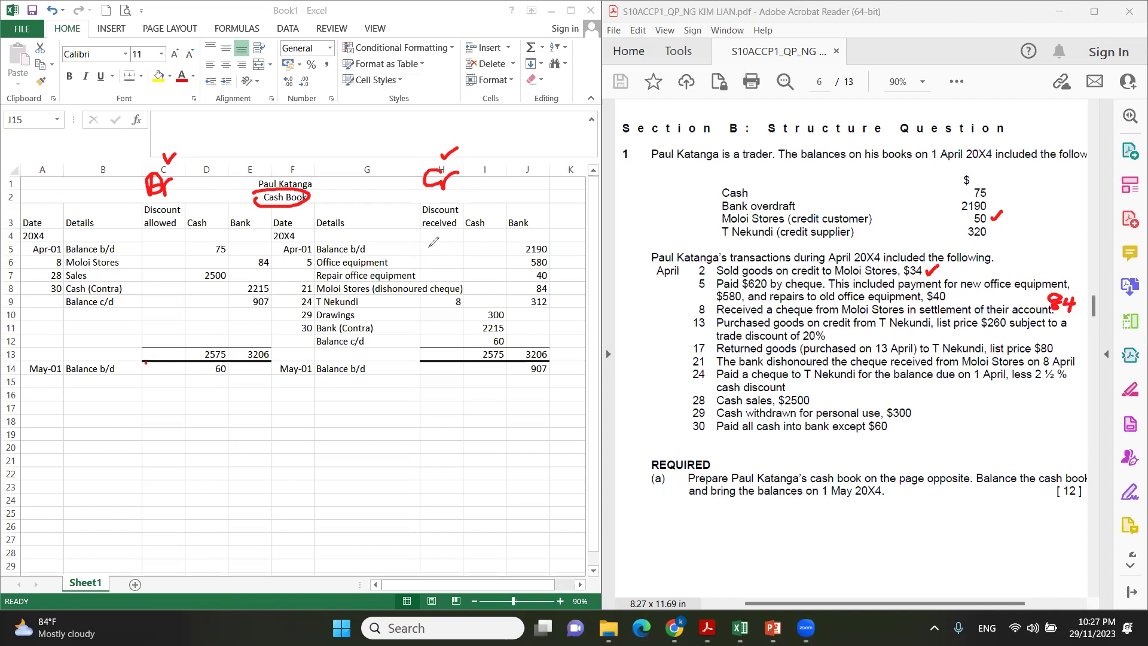
{"action": "mouse_move", "coordinate": [293, 140]}
{"action": "left_mouse_down"}
{"action": "mouse_move", "coordinate": [293, 171]}
{"action": "mouse_move", "coordinate": [302, 159]}
{"action": "left_mouse_up"}
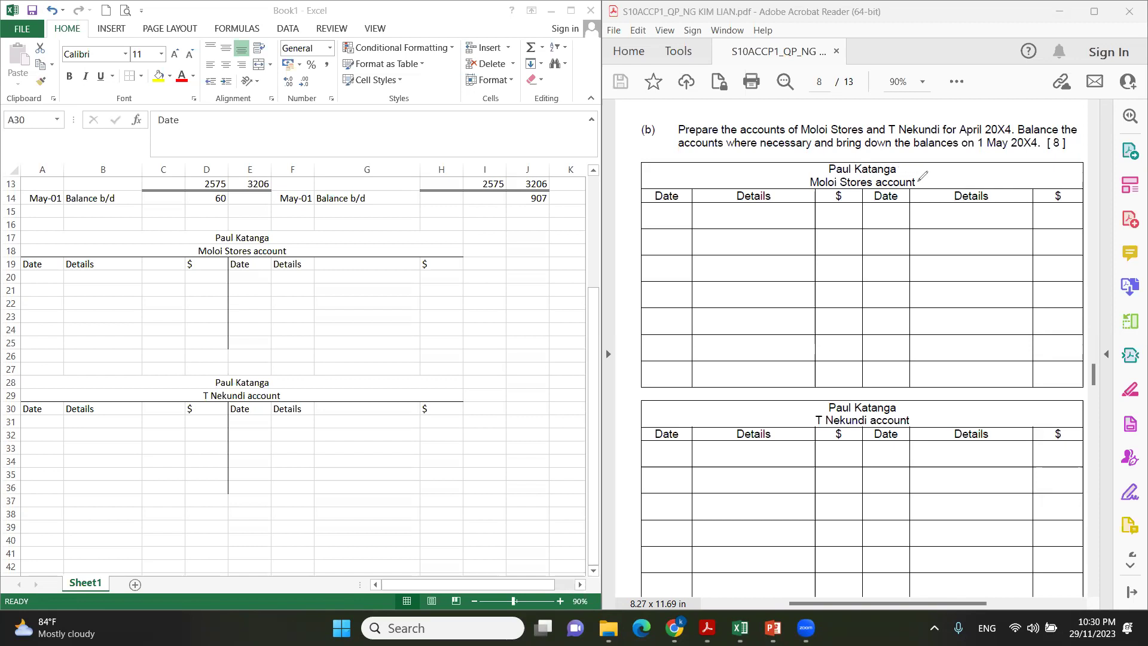
Annotate the PDF's Moloi Stores account as customer, TR, and handwrite Bal b/d and Sales under the debit-side Details
{"action": "mouse_move", "coordinate": [918, 181]}
{"action": "left_mouse_down"}
{"action": "mouse_move", "coordinate": [993, 176]}
{"action": "mouse_move", "coordinate": [1036, 156]}
{"action": "left_mouse_up"}
{"action": "mouse_move", "coordinate": [1024, 157]}
{"action": "left_mouse_down"}
{"action": "mouse_move", "coordinate": [1024, 183]}
{"action": "mouse_move", "coordinate": [1048, 171]}
{"action": "mouse_move", "coordinate": [1058, 182]}
{"action": "left_mouse_up"}
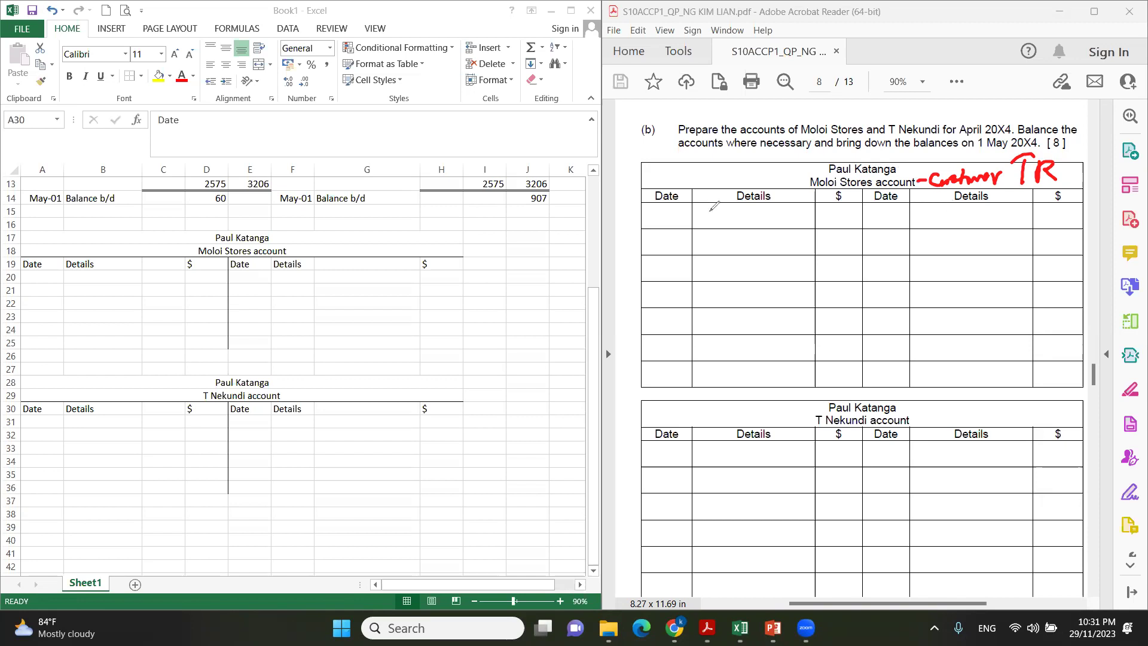
{"action": "mouse_move", "coordinate": [705, 207]}
{"action": "left_mouse_down"}
{"action": "mouse_move", "coordinate": [704, 225]}
{"action": "mouse_move", "coordinate": [742, 203]}
{"action": "mouse_move", "coordinate": [786, 220]}
{"action": "mouse_move", "coordinate": [785, 202]}
{"action": "left_mouse_up"}
{"action": "mouse_move", "coordinate": [718, 238]}
{"action": "left_mouse_down"}
{"action": "mouse_move", "coordinate": [709, 258]}
{"action": "mouse_move", "coordinate": [772, 238]}
{"action": "mouse_move", "coordinate": [768, 257]}
{"action": "left_mouse_up"}
Handwrite Sales return, Bank and Bal c/d under the credit-side Details of the Moloi Stores account
{"action": "mouse_move", "coordinate": [931, 208]}
{"action": "left_mouse_down"}
{"action": "mouse_move", "coordinate": [942, 206]}
{"action": "mouse_move", "coordinate": [925, 226]}
{"action": "mouse_move", "coordinate": [1053, 208]}
{"action": "left_mouse_up"}
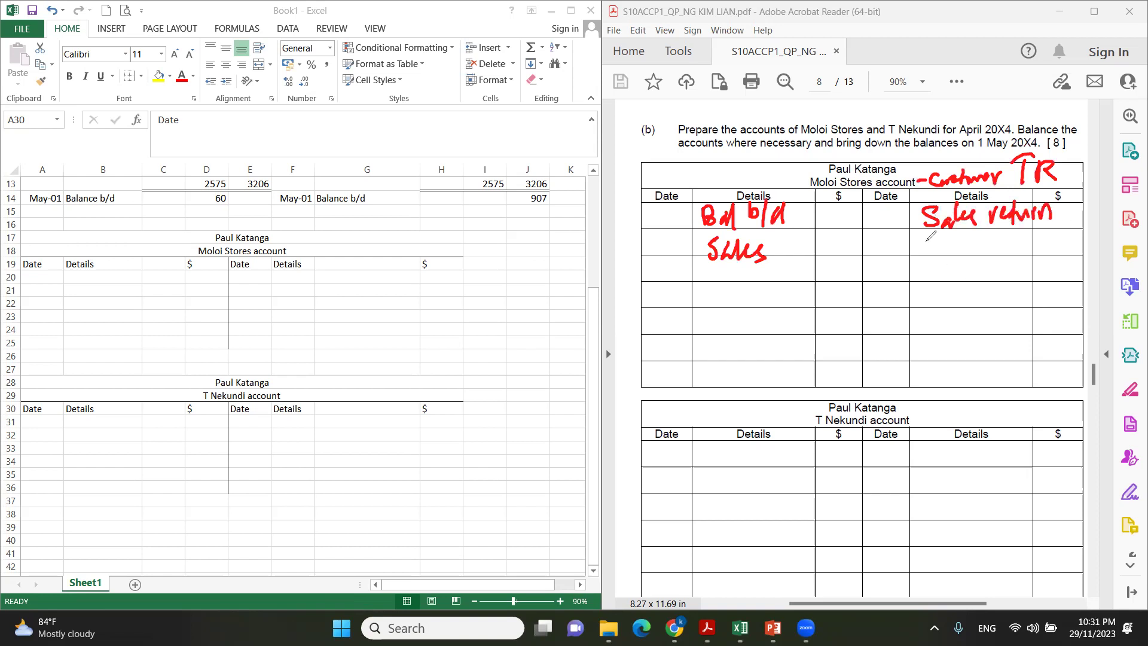
{"action": "mouse_move", "coordinate": [933, 238]}
{"action": "left_mouse_down"}
{"action": "mouse_move", "coordinate": [947, 254]}
{"action": "mouse_move", "coordinate": [1010, 254]}
{"action": "left_mouse_up"}
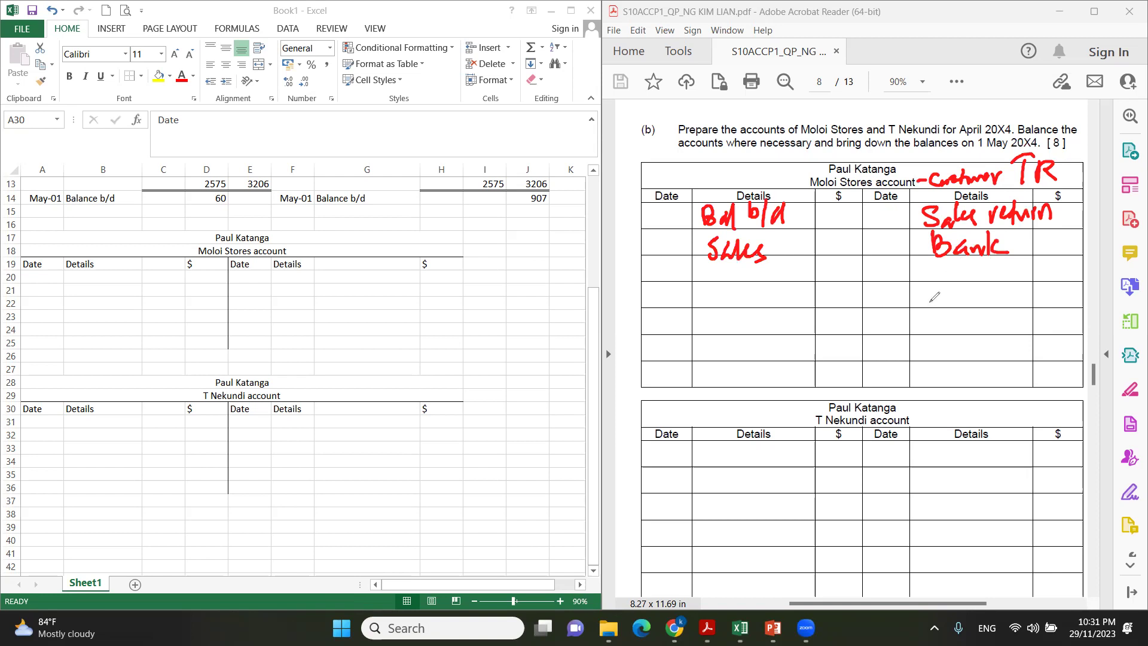
{"action": "mouse_move", "coordinate": [928, 263]}
{"action": "left_mouse_down"}
{"action": "mouse_move", "coordinate": [944, 283]}
{"action": "mouse_move", "coordinate": [1005, 286]}
{"action": "mouse_move", "coordinate": [1000, 295]}
{"action": "left_mouse_up"}
{"action": "mouse_move", "coordinate": [1024, 276]}
{"action": "left_mouse_down"}
{"action": "mouse_move", "coordinate": [1027, 267]}
{"action": "mouse_move", "coordinate": [1029, 296]}
{"action": "left_mouse_up"}
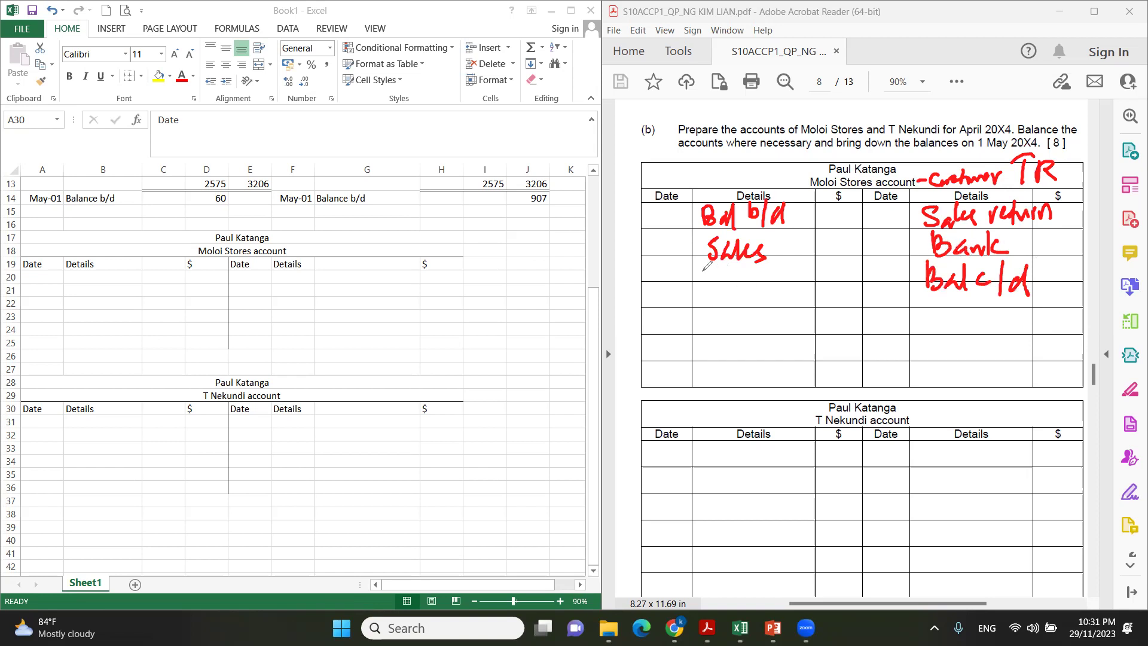
Add Bank (D. cheque) to the debit side of the Moloi Stores account and label the trader's name as seller
{"action": "mouse_move", "coordinate": [707, 271]}
{"action": "left_mouse_down"}
{"action": "mouse_move", "coordinate": [724, 286]}
{"action": "mouse_move", "coordinate": [754, 263]}
{"action": "mouse_move", "coordinate": [777, 285]}
{"action": "mouse_move", "coordinate": [793, 272]}
{"action": "mouse_move", "coordinate": [781, 282]}
{"action": "mouse_move", "coordinate": [862, 269]}
{"action": "mouse_move", "coordinate": [871, 288]}
{"action": "left_mouse_up"}
{"action": "left_click", "coordinate": [801, 277]}
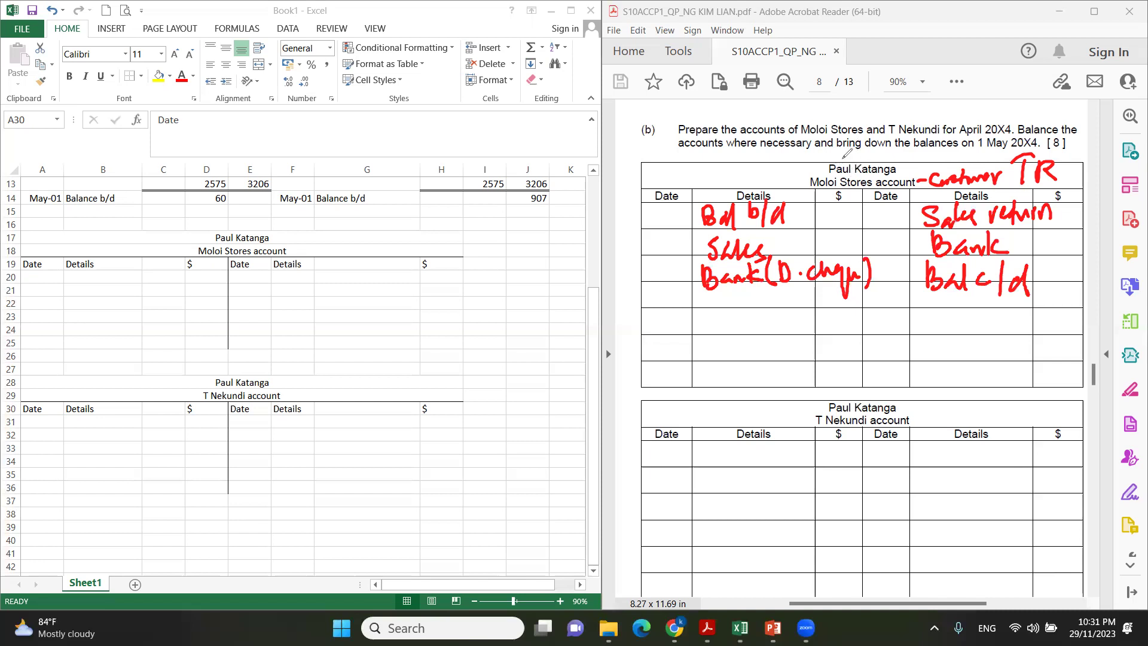
{"action": "mouse_move", "coordinate": [832, 138]}
{"action": "left_mouse_down"}
{"action": "mouse_move", "coordinate": [842, 150]}
{"action": "mouse_move", "coordinate": [872, 143]}
{"action": "mouse_move", "coordinate": [874, 157]}
{"action": "left_mouse_up"}
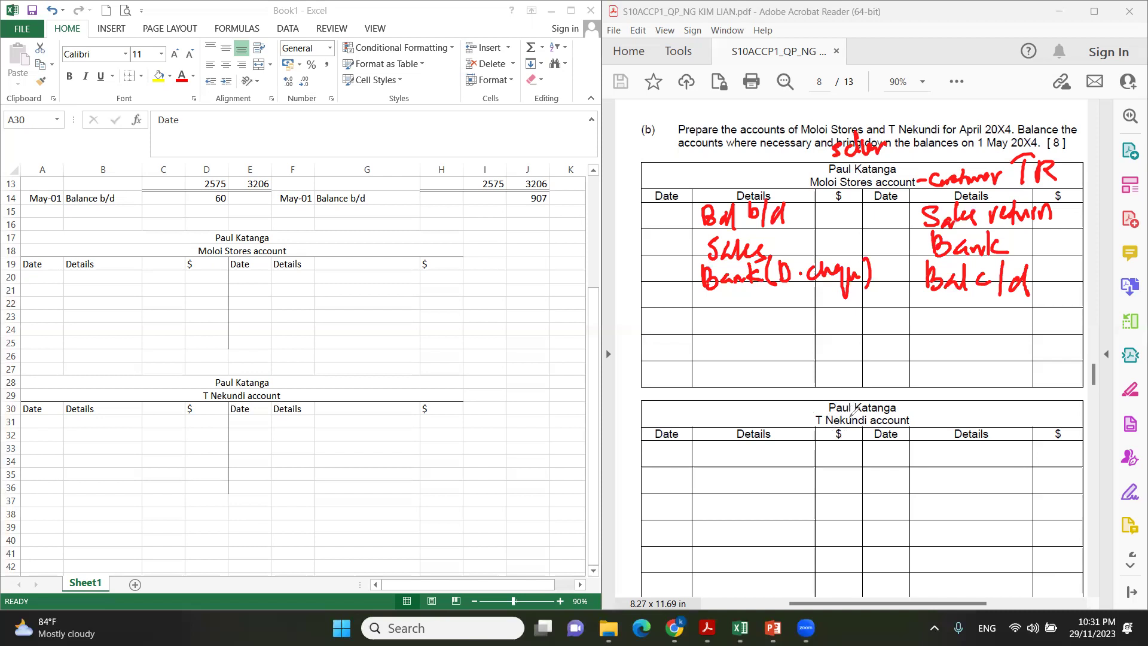
Annotate the second account as supplier, TP, and handwrite Bal b/d and Purchases under its credit-side Details
{"action": "mouse_move", "coordinate": [932, 401]}
{"action": "left_mouse_down"}
{"action": "mouse_move", "coordinate": [924, 419]}
{"action": "mouse_move", "coordinate": [950, 430]}
{"action": "mouse_move", "coordinate": [961, 414]}
{"action": "mouse_move", "coordinate": [1032, 388]}
{"action": "mouse_move", "coordinate": [1029, 418]}
{"action": "left_mouse_up"}
{"action": "left_click_drag", "start_coordinate": [1034, 391], "coordinate": [1035, 409]}
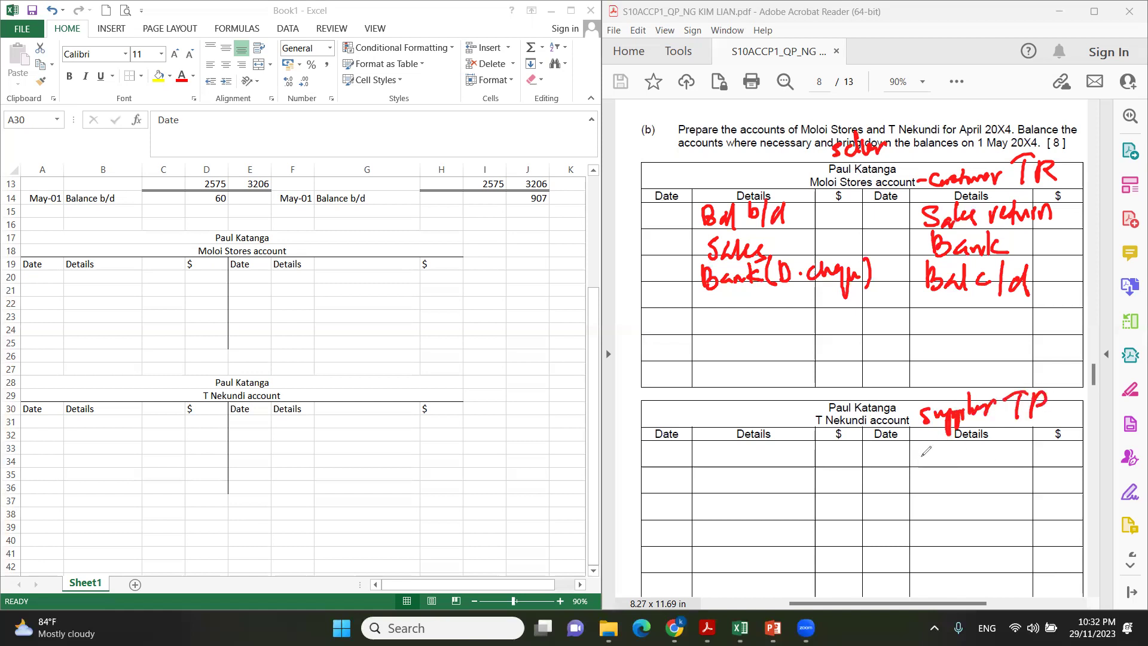
{"action": "mouse_move", "coordinate": [928, 449]}
{"action": "left_mouse_down"}
{"action": "mouse_move", "coordinate": [932, 462]}
{"action": "mouse_move", "coordinate": [965, 467]}
{"action": "mouse_move", "coordinate": [983, 446]}
{"action": "mouse_move", "coordinate": [987, 462]}
{"action": "mouse_move", "coordinate": [1012, 462]}
{"action": "left_mouse_up"}
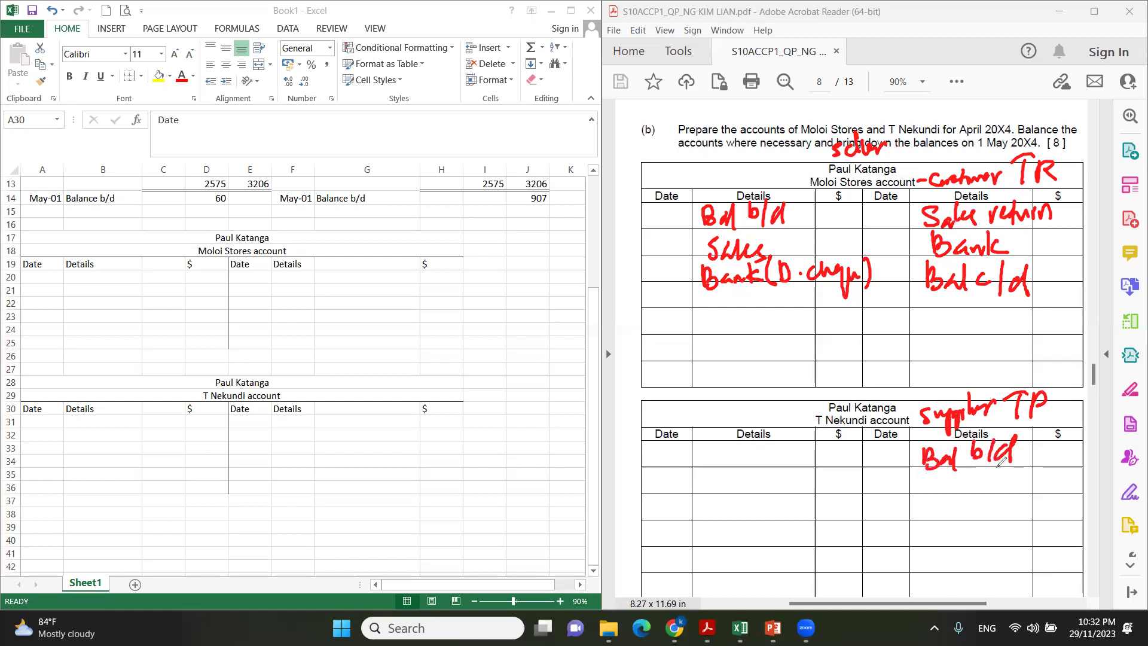
{"action": "mouse_move", "coordinate": [920, 482]}
{"action": "left_mouse_down"}
{"action": "mouse_move", "coordinate": [946, 502]}
{"action": "mouse_move", "coordinate": [1038, 479]}
{"action": "mouse_move", "coordinate": [1027, 489]}
{"action": "left_mouse_up"}
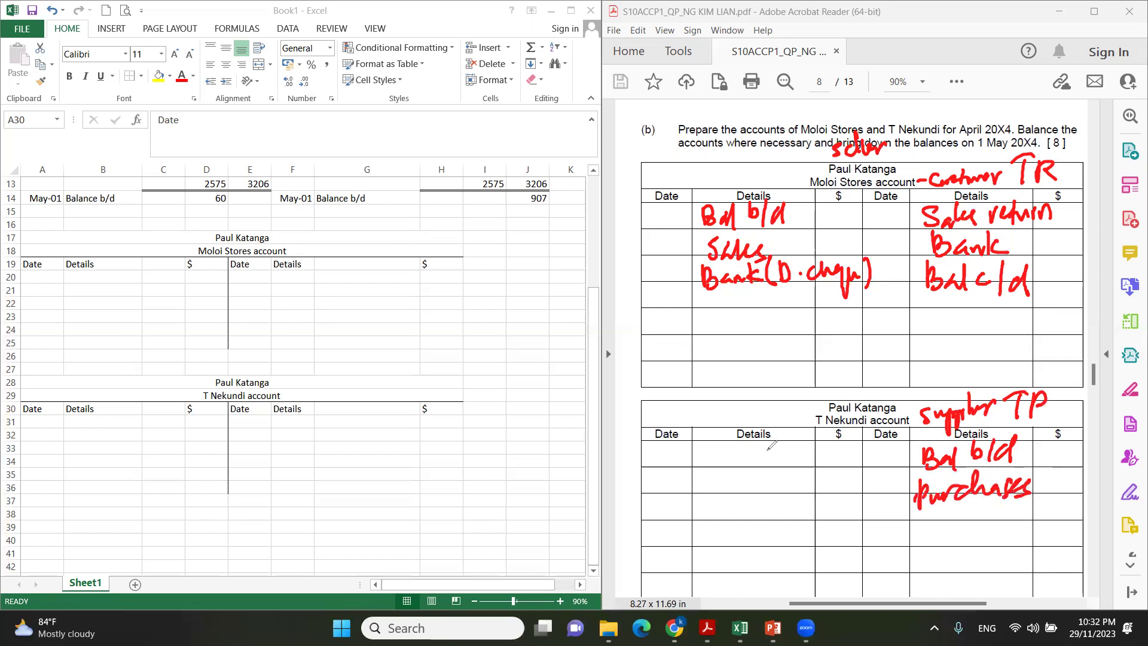
Handwrite P. R, Bank, D. Received and Bal c/d under the debit-side Details of the supplier's account
{"action": "mouse_move", "coordinate": [706, 448]}
{"action": "left_mouse_down"}
{"action": "mouse_move", "coordinate": [704, 469]}
{"action": "mouse_move", "coordinate": [766, 465]}
{"action": "mouse_move", "coordinate": [718, 501]}
{"action": "mouse_move", "coordinate": [778, 496]}
{"action": "left_mouse_up"}
{"action": "left_click", "coordinate": [723, 459]}
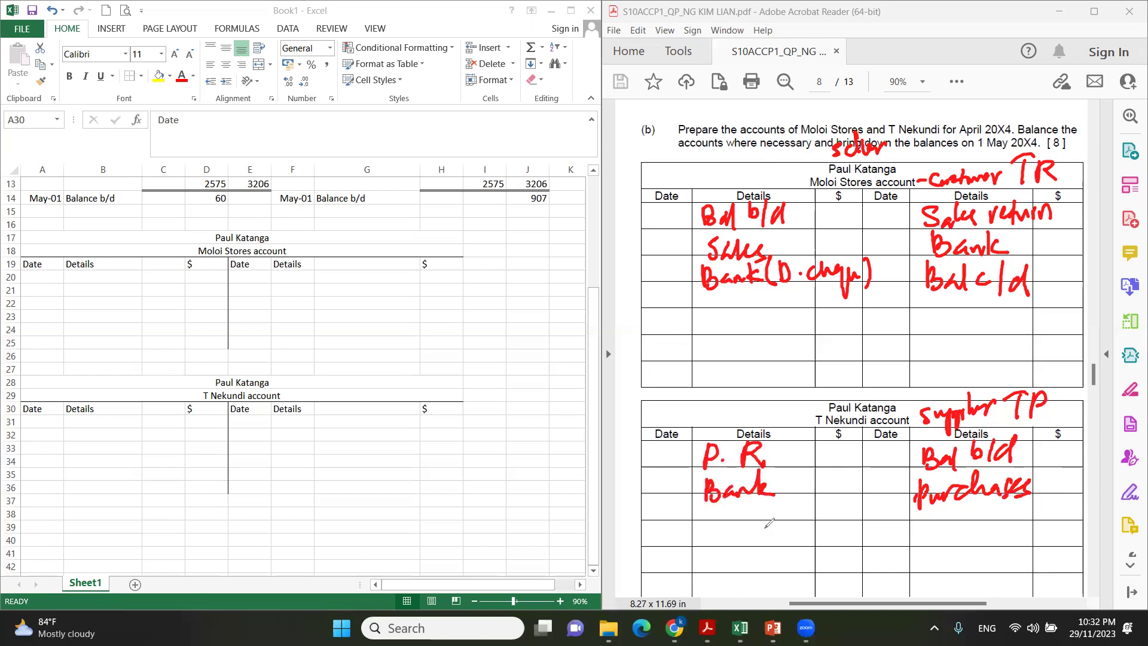
{"action": "left_click_drag", "start_coordinate": [707, 515], "coordinate": [705, 537]}
{"action": "mouse_move", "coordinate": [705, 515]}
{"action": "left_mouse_down"}
{"action": "mouse_move", "coordinate": [707, 536]}
{"action": "mouse_move", "coordinate": [758, 536]}
{"action": "left_mouse_up"}
{"action": "left_click", "coordinate": [725, 532]}
{"action": "mouse_move", "coordinate": [760, 521]}
{"action": "left_mouse_down"}
{"action": "mouse_move", "coordinate": [825, 513]}
{"action": "mouse_move", "coordinate": [820, 529]}
{"action": "left_mouse_up"}
{"action": "left_click_drag", "start_coordinate": [708, 549], "coordinate": [707, 569]}
{"action": "mouse_move", "coordinate": [707, 550]}
{"action": "left_mouse_down"}
{"action": "mouse_move", "coordinate": [721, 568]}
{"action": "mouse_move", "coordinate": [742, 567]}
{"action": "left_mouse_up"}
{"action": "left_click_drag", "start_coordinate": [781, 533], "coordinate": [788, 580]}
{"action": "mouse_move", "coordinate": [811, 551]}
{"action": "left_mouse_down"}
{"action": "mouse_move", "coordinate": [801, 560]}
{"action": "mouse_move", "coordinate": [824, 533]}
{"action": "left_mouse_up"}
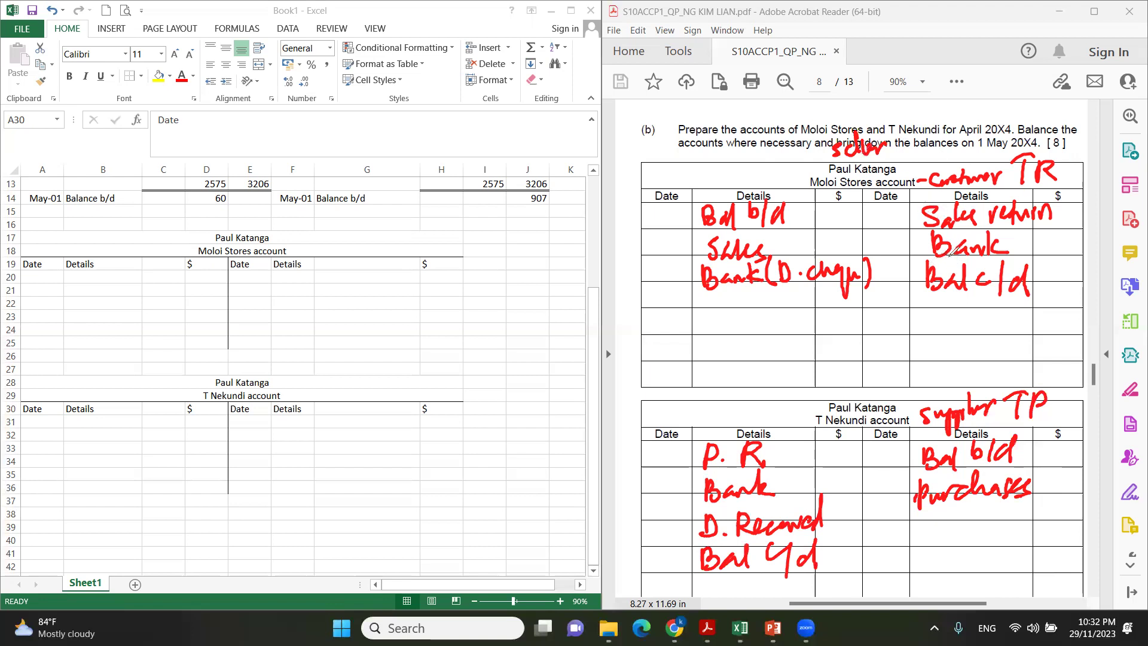
Handwrite D. Allowed below Bank on the credit side of the Moloi Stores account and clear all handwritten annotations
{"action": "mouse_move", "coordinate": [948, 257]}
{"action": "left_mouse_down"}
{"action": "mouse_move", "coordinate": [954, 269]}
{"action": "mouse_move", "coordinate": [994, 251]}
{"action": "mouse_move", "coordinate": [1029, 259]}
{"action": "mouse_move", "coordinate": [1054, 236]}
{"action": "mouse_move", "coordinate": [1057, 264]}
{"action": "left_mouse_up"}
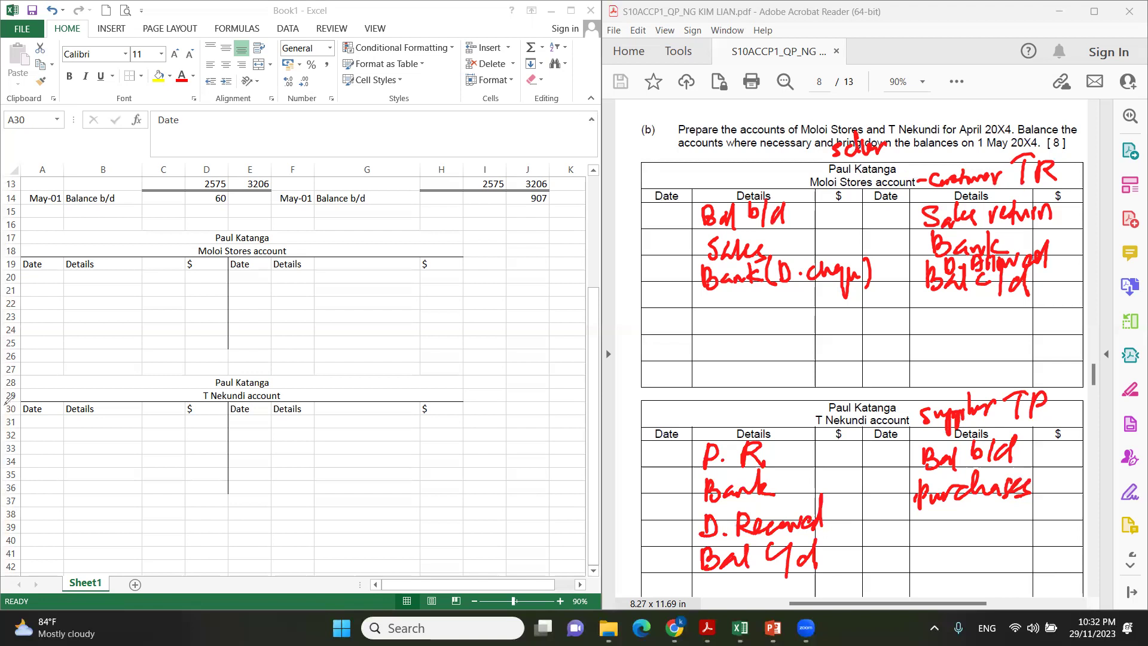
{"action": "key", "text": "Escape"}
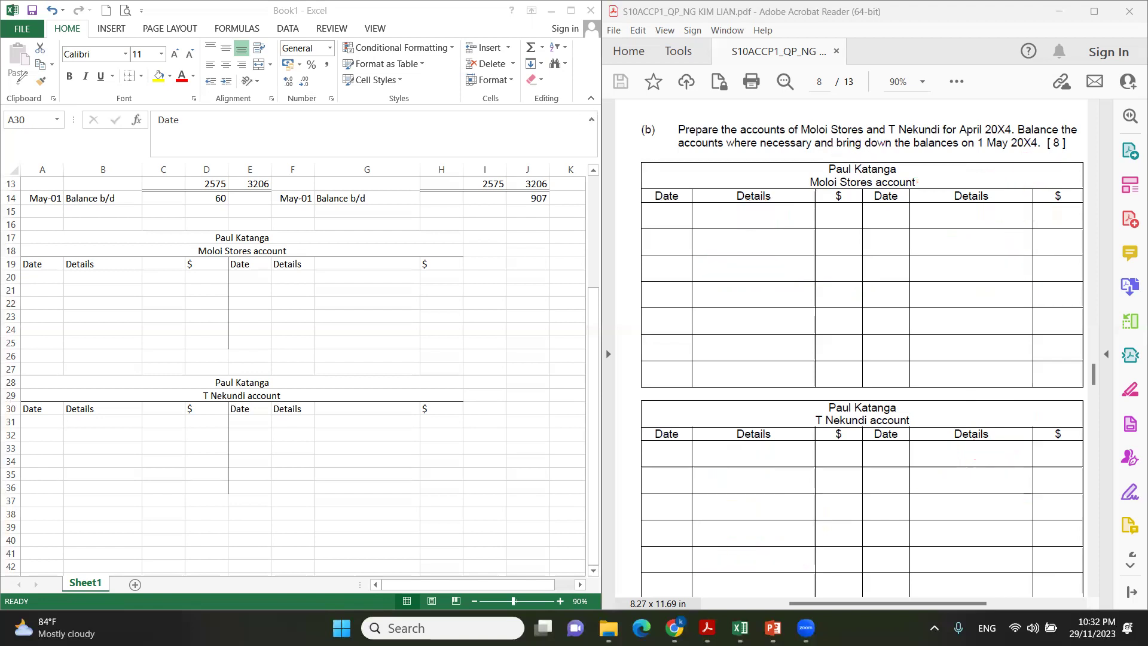
Enter 20X4 and the Apr 1 opening Balance b/d of 50 on the debit side of the Moloi Stores account
{"action": "scroll", "coordinate": [828, 305], "scroll_direction": "up", "scroll_amount": 10}
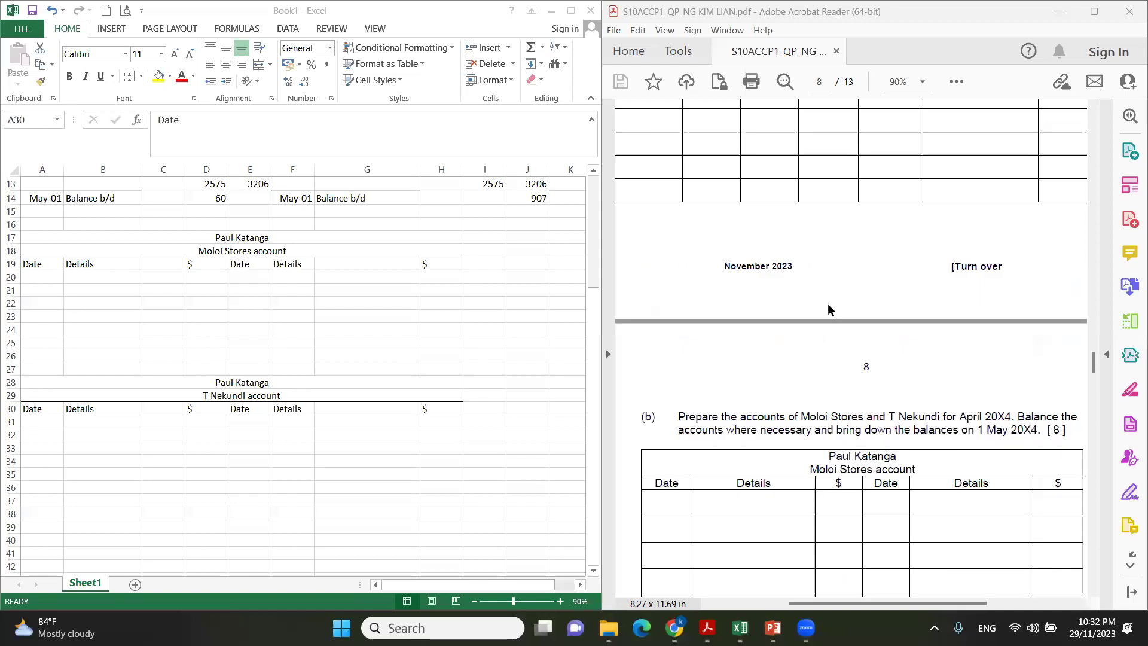
{"action": "scroll", "coordinate": [853, 293], "scroll_direction": "up", "scroll_amount": 10}
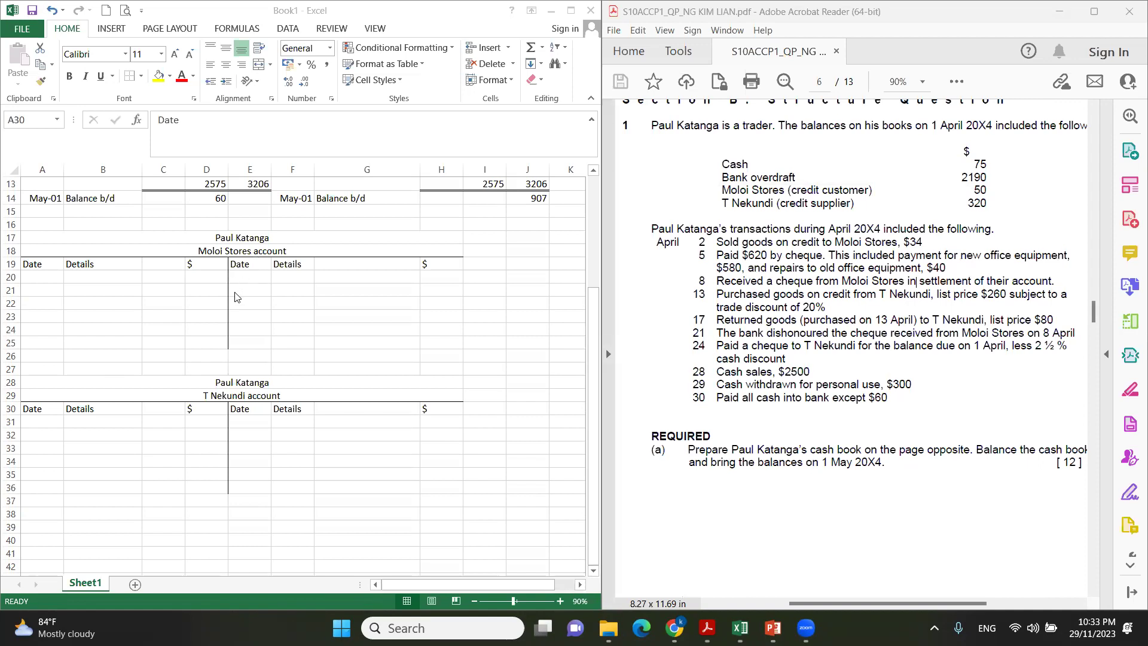
{"action": "left_click", "coordinate": [49, 278]}
{"action": "left_click", "coordinate": [49, 278]}
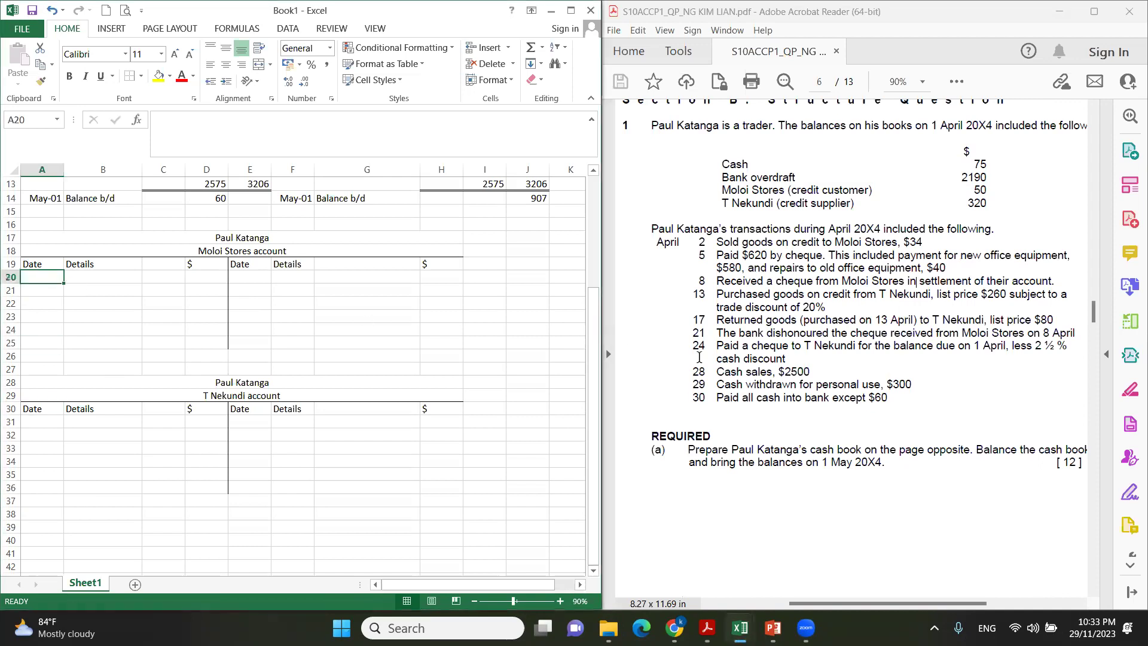
{"action": "type", "text": "20X4"}
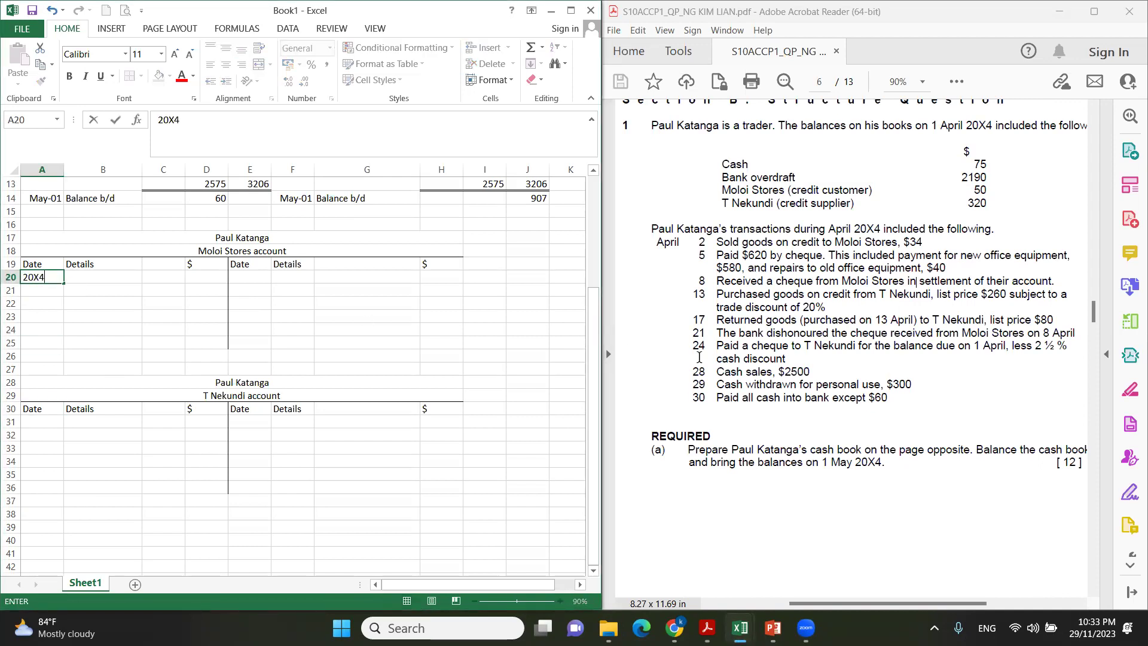
{"action": "key", "text": "Return"}
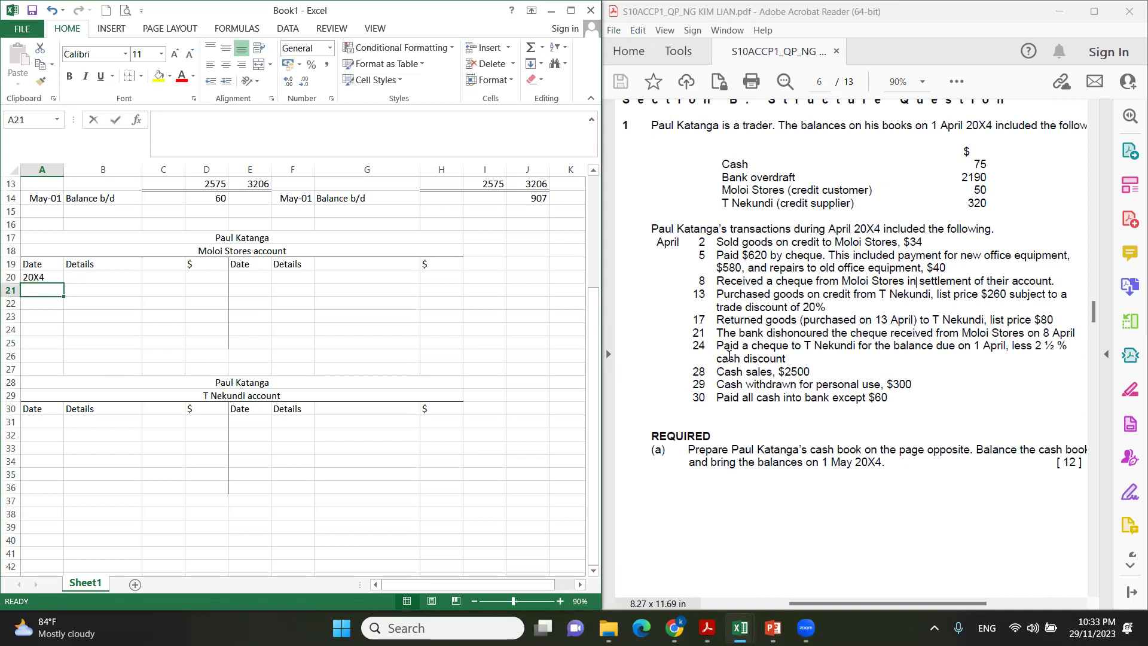
{"action": "type", "text": "Apr"}
{"action": "key", "text": "Tab"}
{"action": "type", "text": "Bala"}
{"action": "type", "text": "d"}
{"action": "key", "text": "Tab"}
{"action": "key", "text": "Tab"}
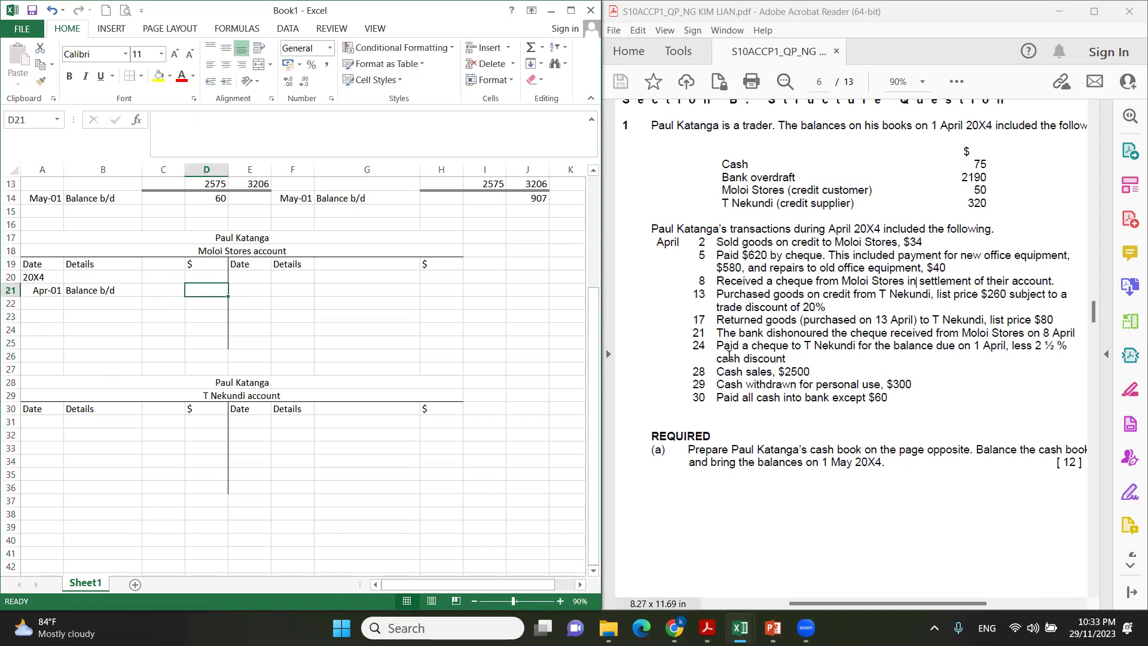
{"action": "type", "text": "50"}
{"action": "key", "text": "Return"}
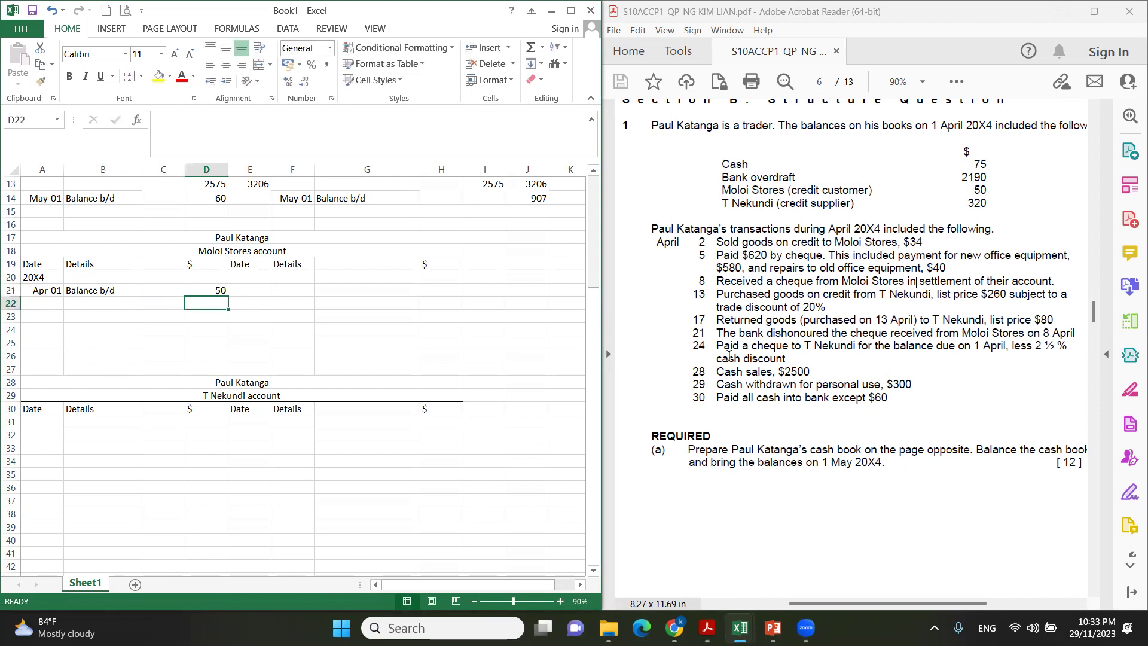
Enter 20X4 and the Apr 1 opening Balance b/d of 320 on the credit side of the supplier's account
{"action": "left_click", "coordinate": [249, 422]}
{"action": "type", "text": "20X"}
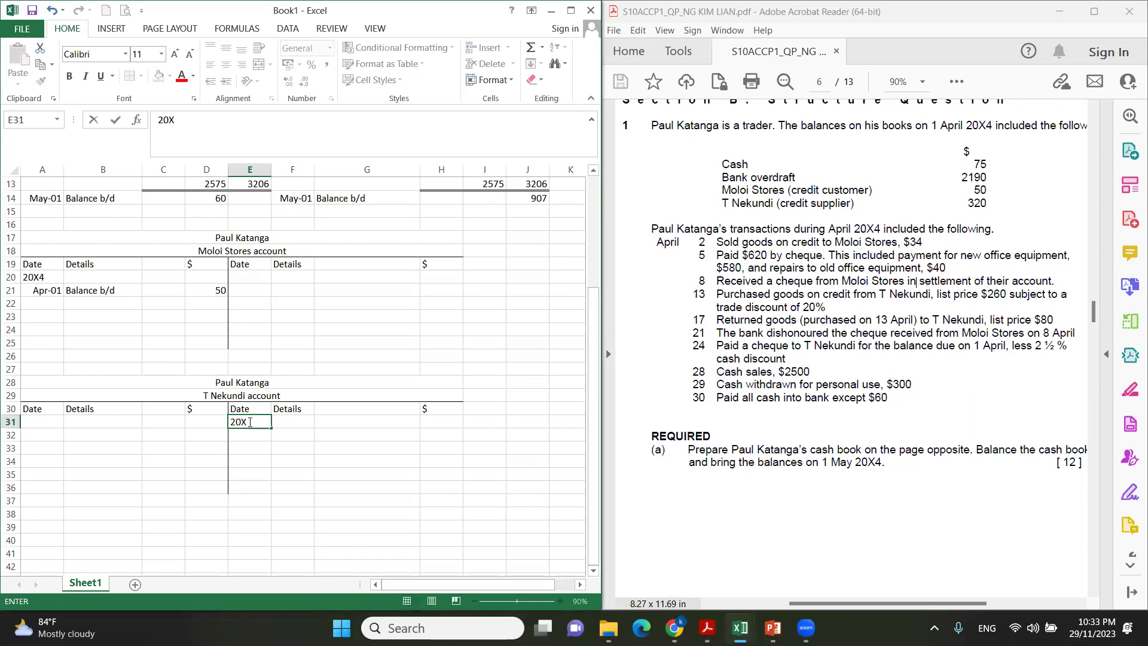
{"action": "key", "text": "Return"}
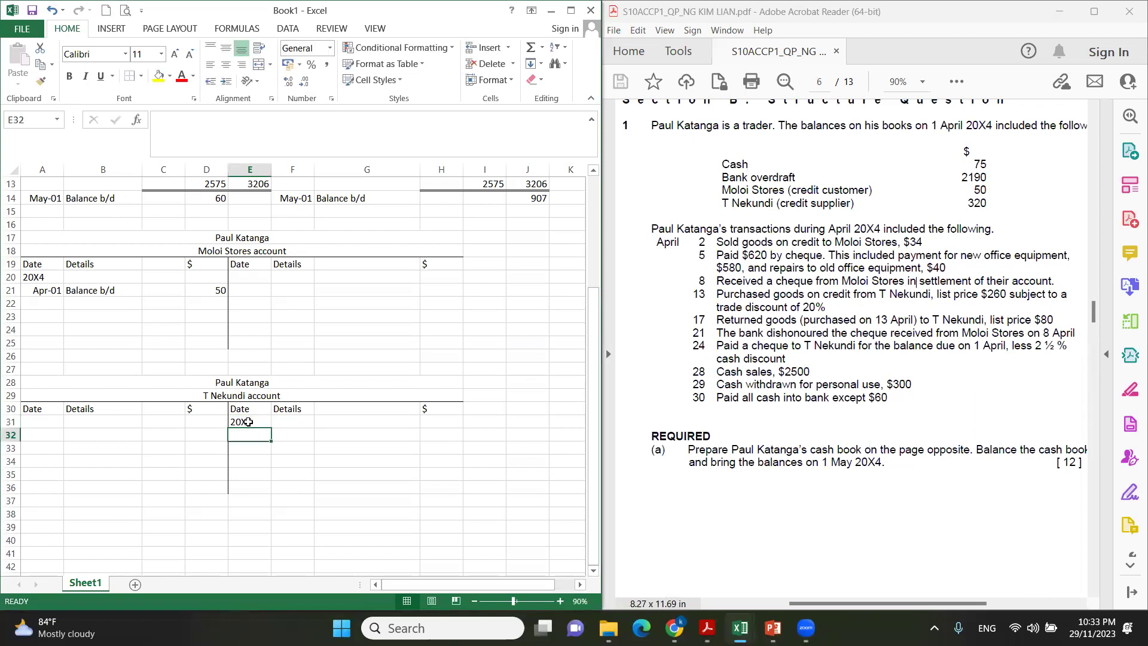
{"action": "type", "text": "Apr 1"}
{"action": "key", "text": "Tab"}
{"action": "type", "text": "Balance"}
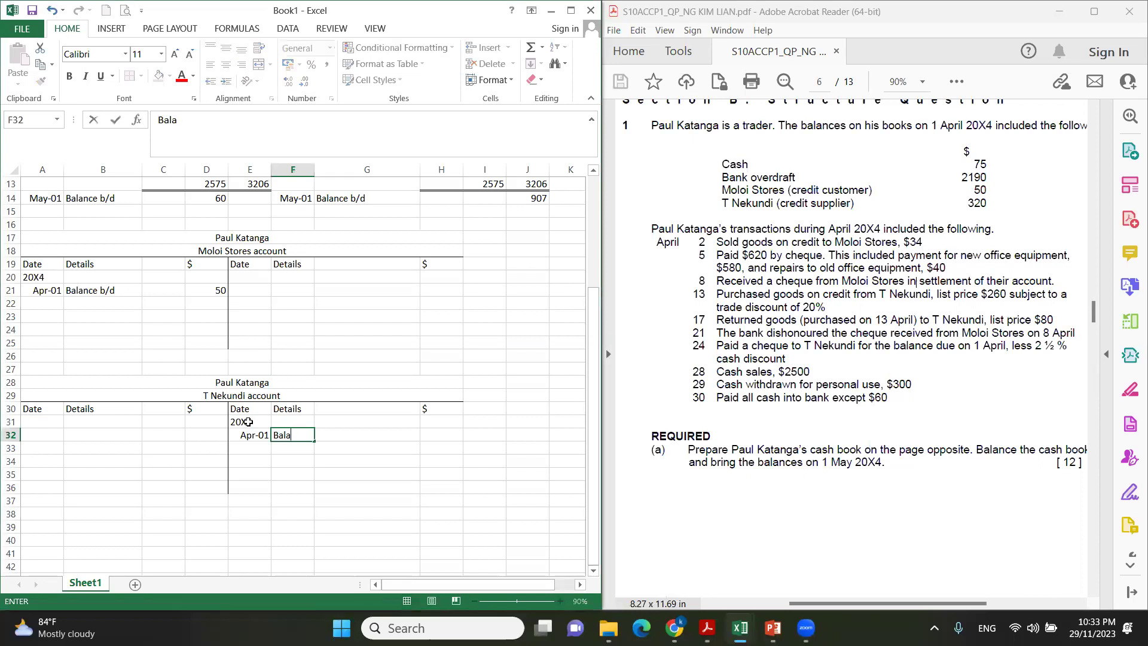
{"action": "key", "text": "Tab"}
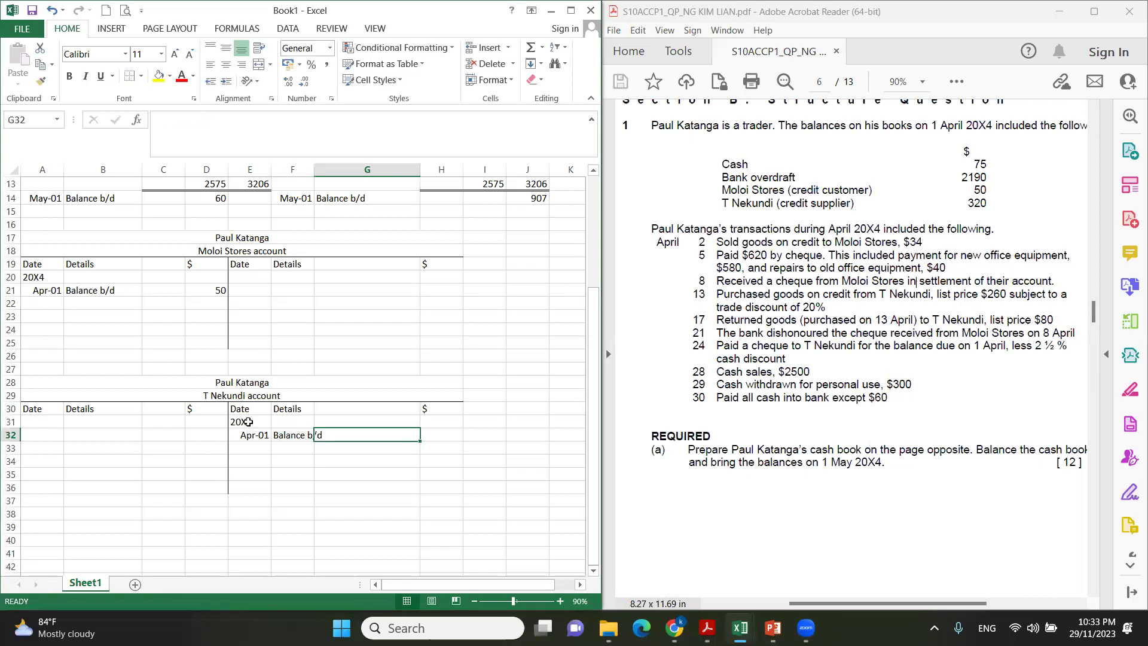
{"action": "left_click", "coordinate": [450, 429]}
{"action": "type", "text": "320"}
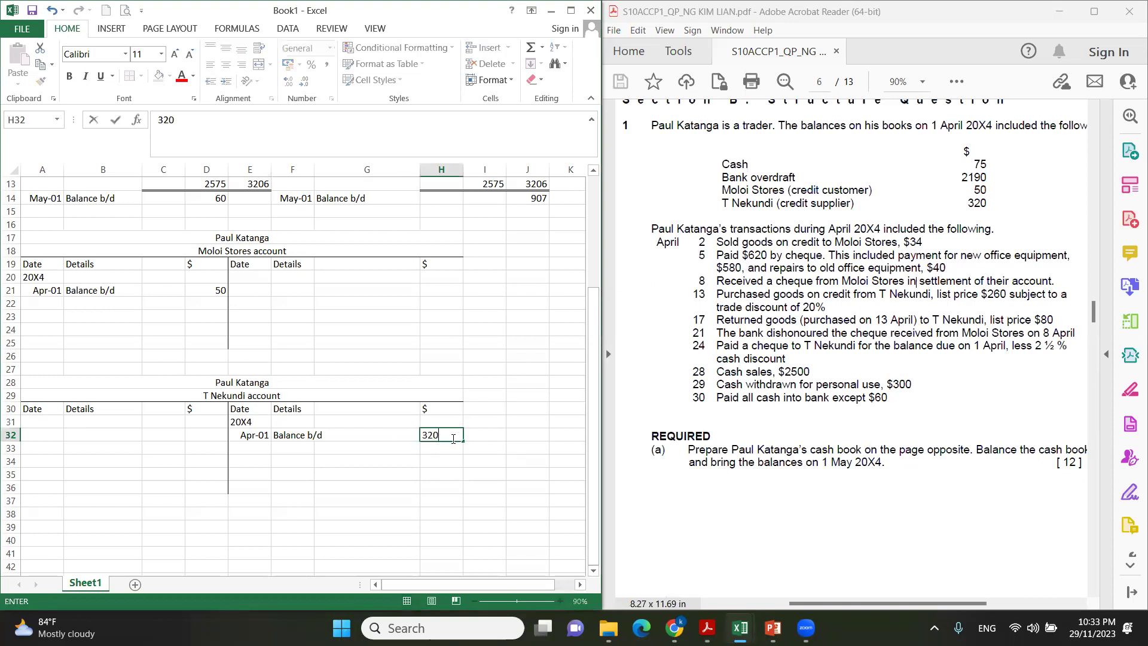
{"action": "key", "text": "Return"}
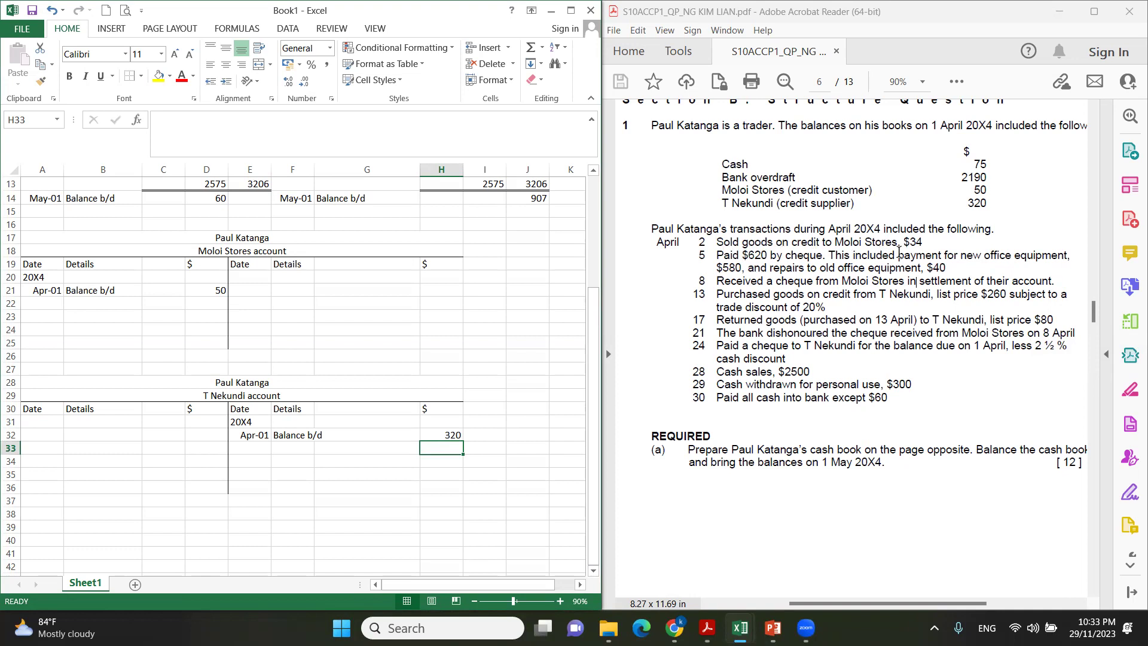
Record Sales of 34 dated 2 April below the opening balance on the debit side of the Moloi Stores account
{"action": "left_click", "coordinate": [53, 303]}
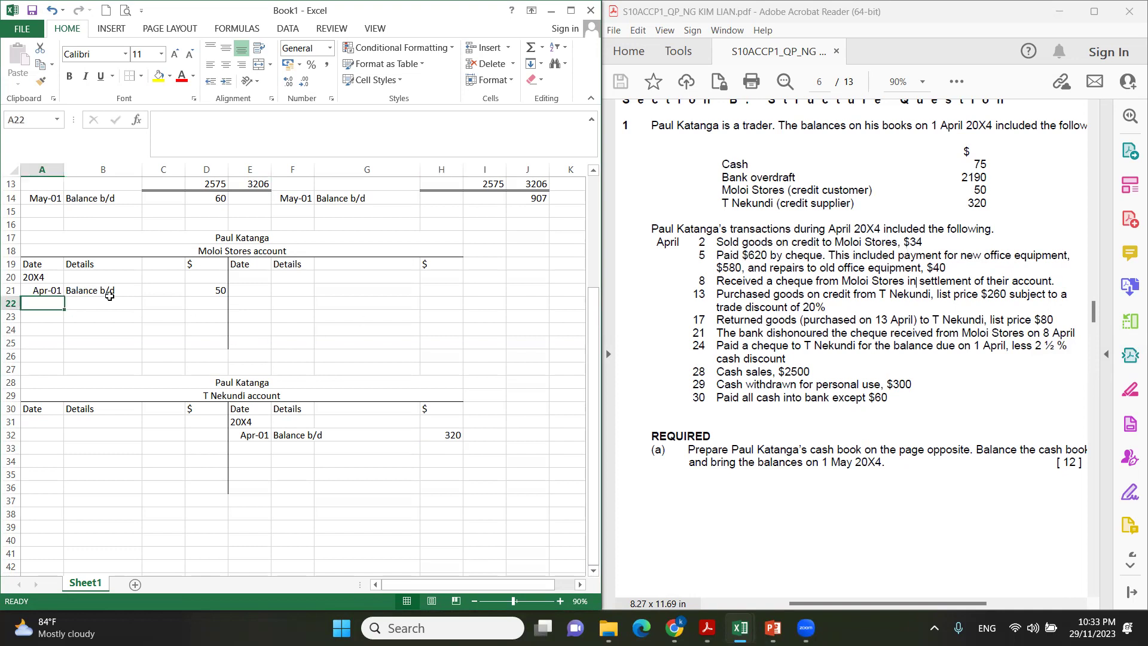
{"action": "type", "text": "2"}
{"action": "left_click", "coordinate": [112, 302]}
{"action": "type", "text": "Sales"}
{"action": "key", "text": "Tab"}
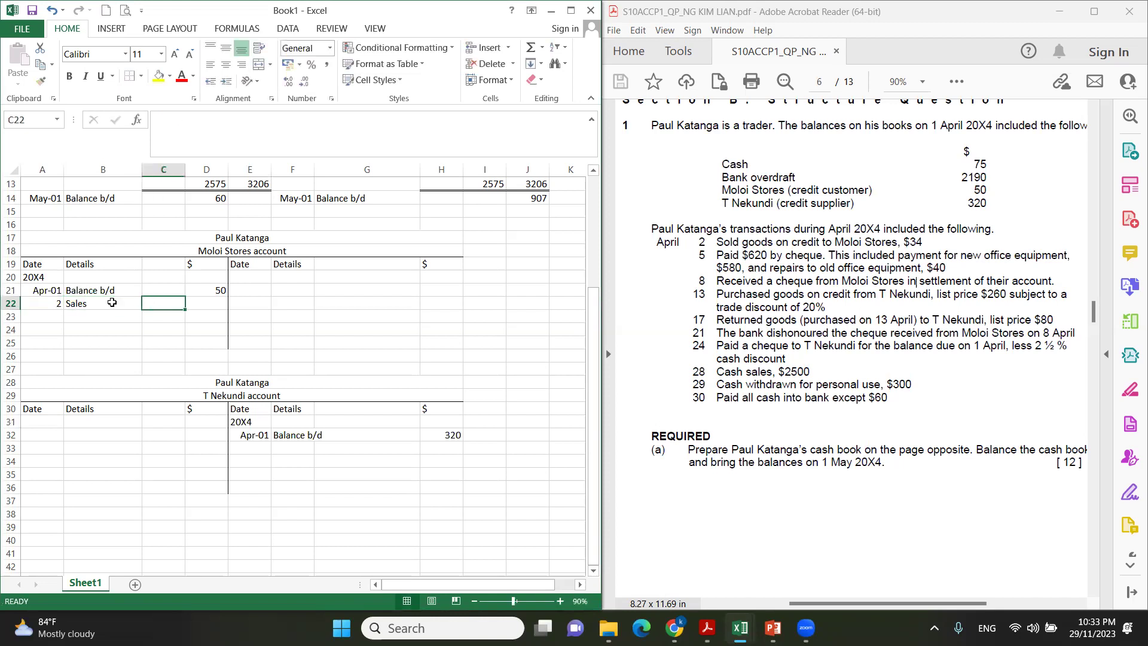
{"action": "key", "text": "Tab"}
{"action": "type", "text": "34"}
{"action": "key", "text": "Return"}
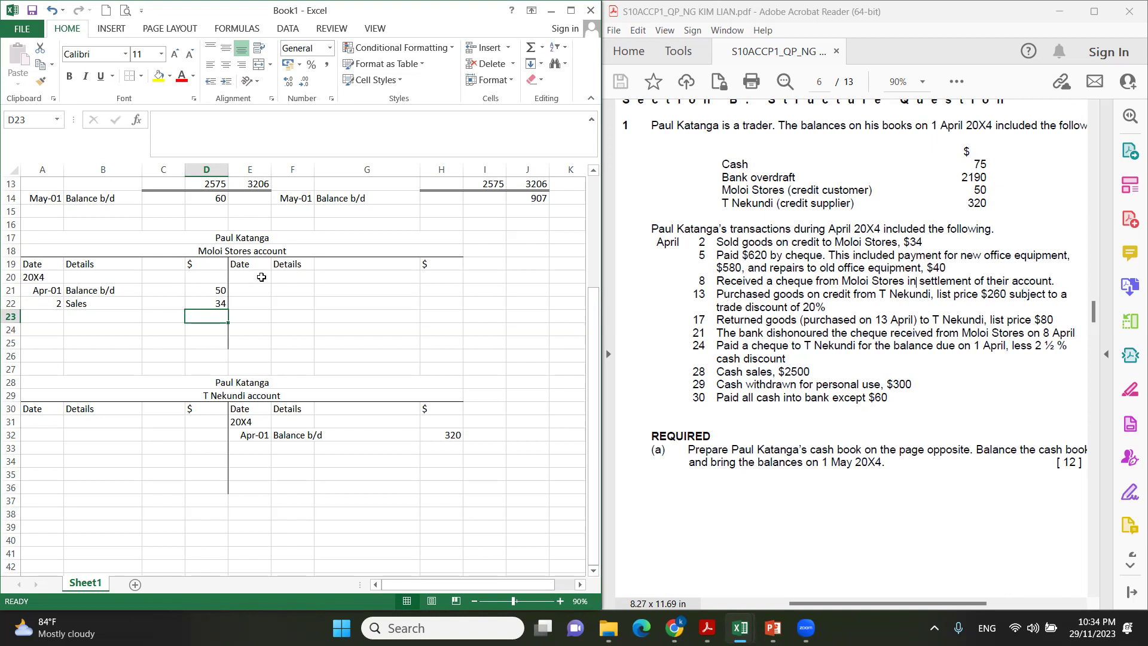
Enter the year 20X4 and the date Apr 8 on the credit side of the Moloi Stores account
{"action": "left_click", "coordinate": [260, 277]}
{"action": "type", "text": "20X4"}
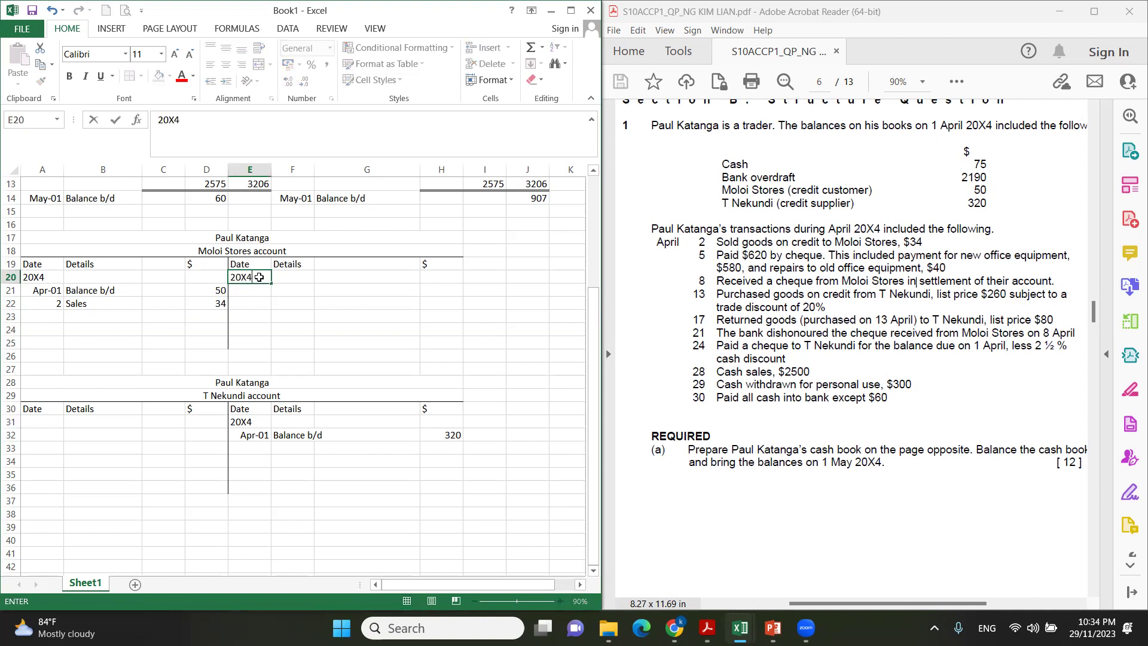
{"action": "key", "text": "Return"}
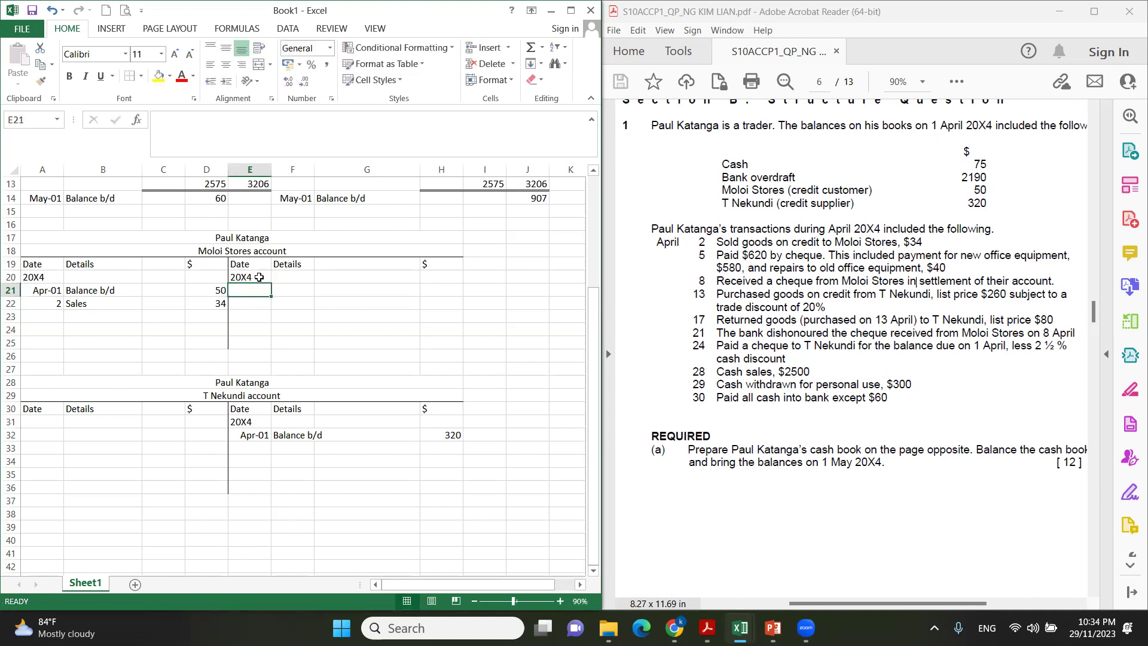
{"action": "type", "text": "Apr"}
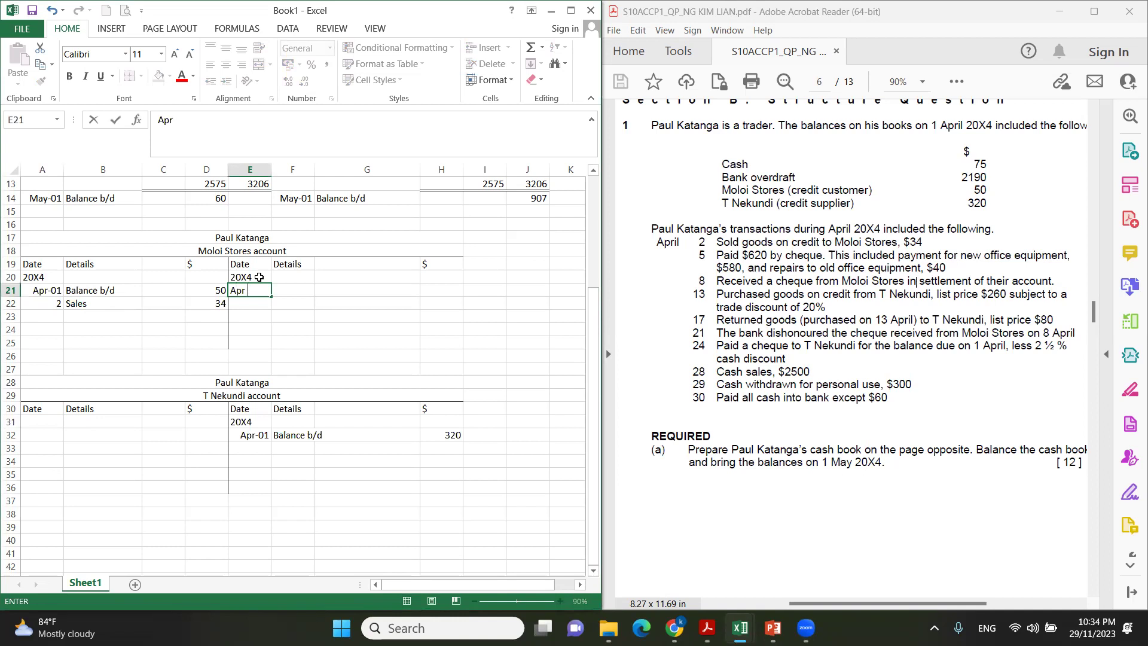
{"action": "type", "text": " 8"}
{"action": "key", "text": "Tab"}
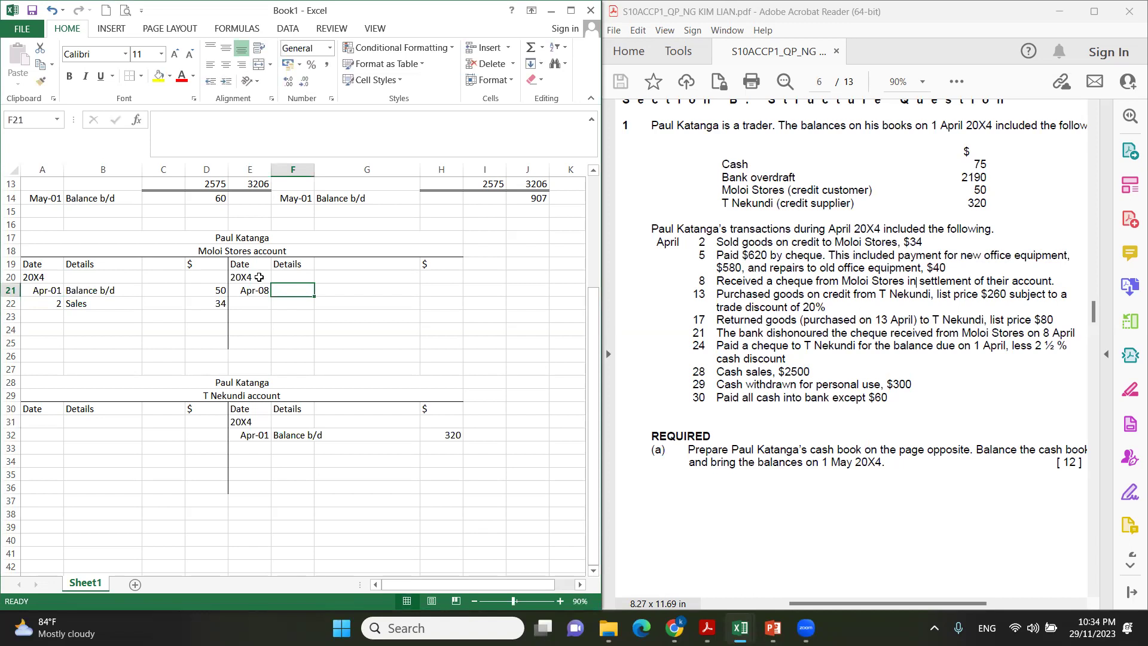
{"action": "key", "text": "alt+Tab"}
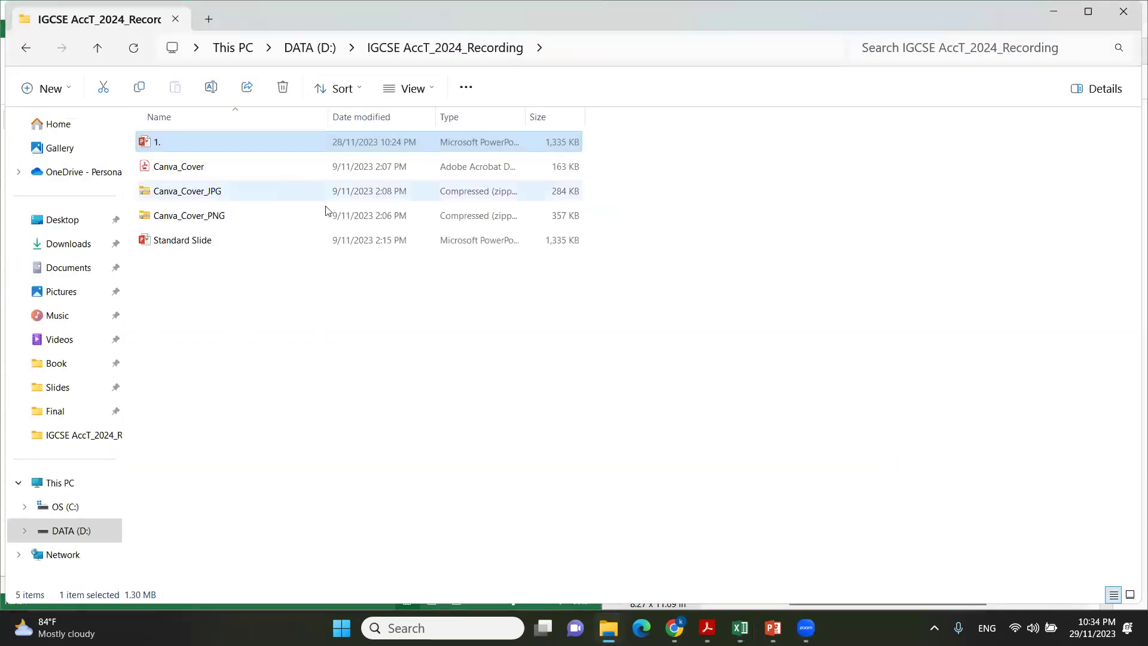
{"action": "left_click", "coordinate": [740, 628]}
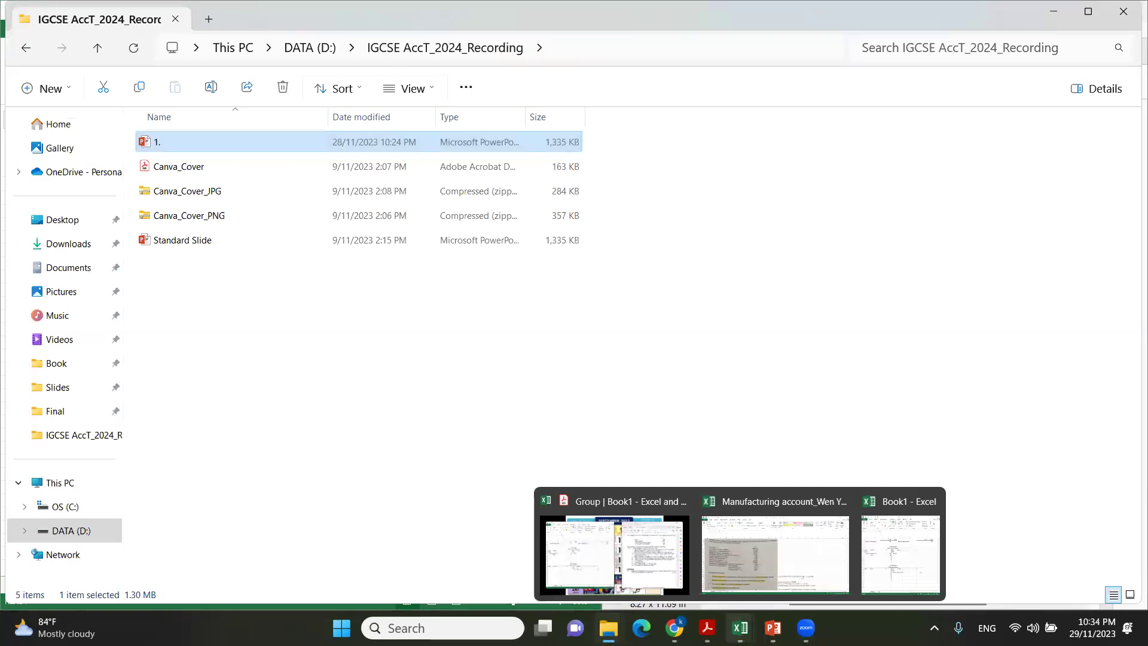
{"action": "left_click", "coordinate": [637, 568]}
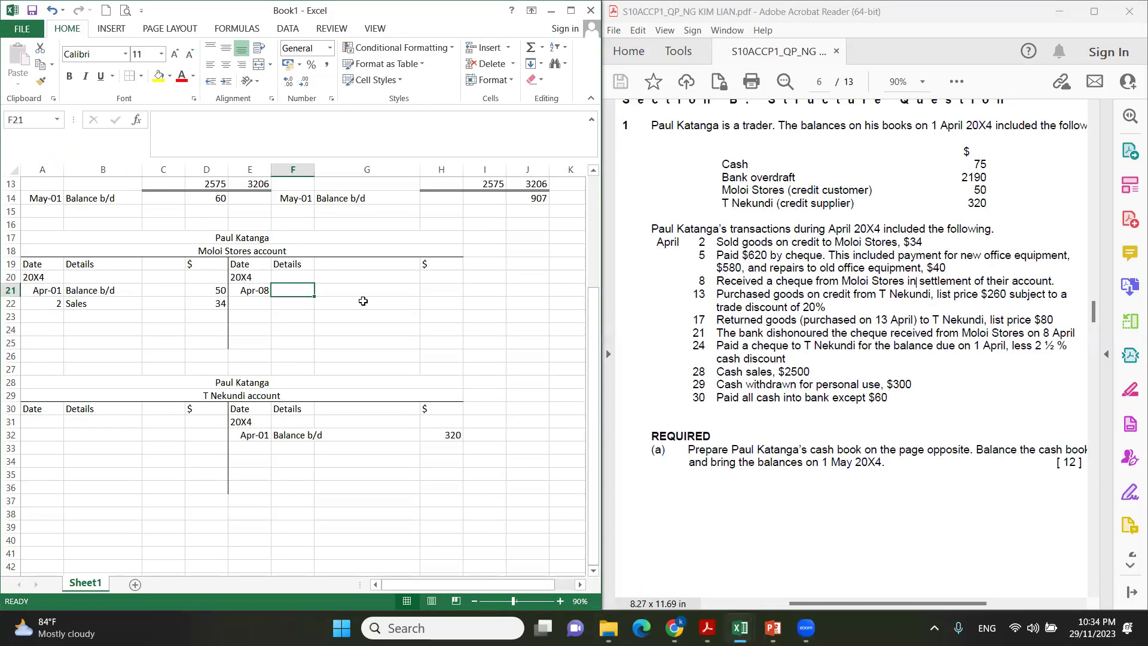
Complete the Apr 8 credit entry of the Moloi Stores account with Bank as the details and an amount of 84
{"action": "type", "text": "Bank"}
{"action": "key", "text": "Tab"}
{"action": "key", "text": "Tab"}
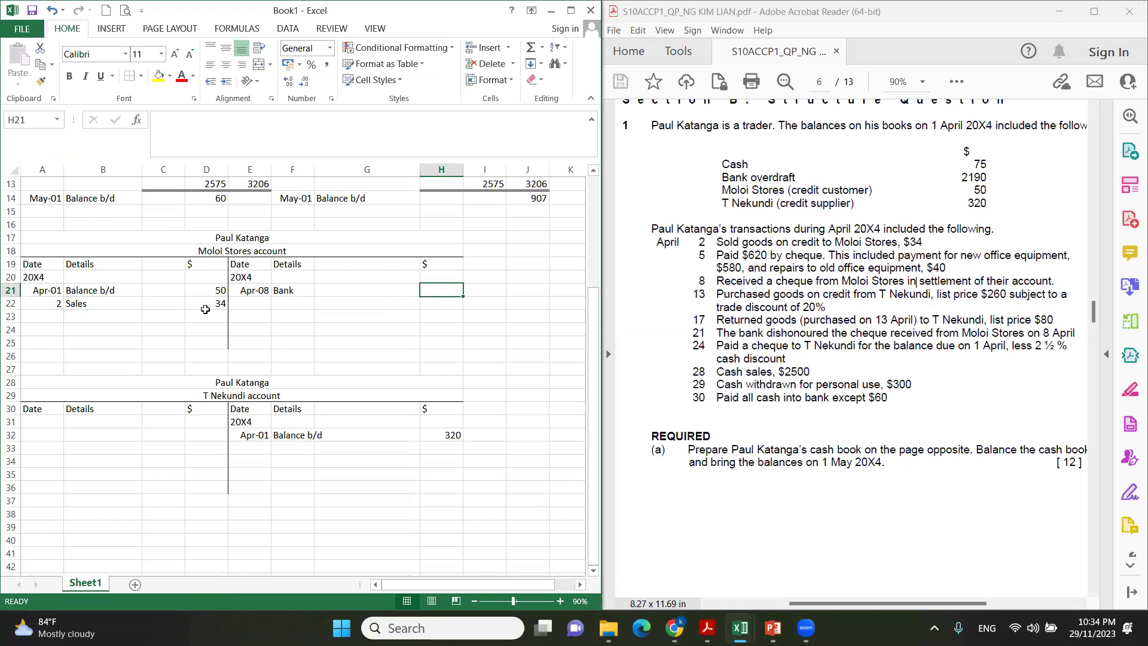
{"action": "type", "text": "85"}
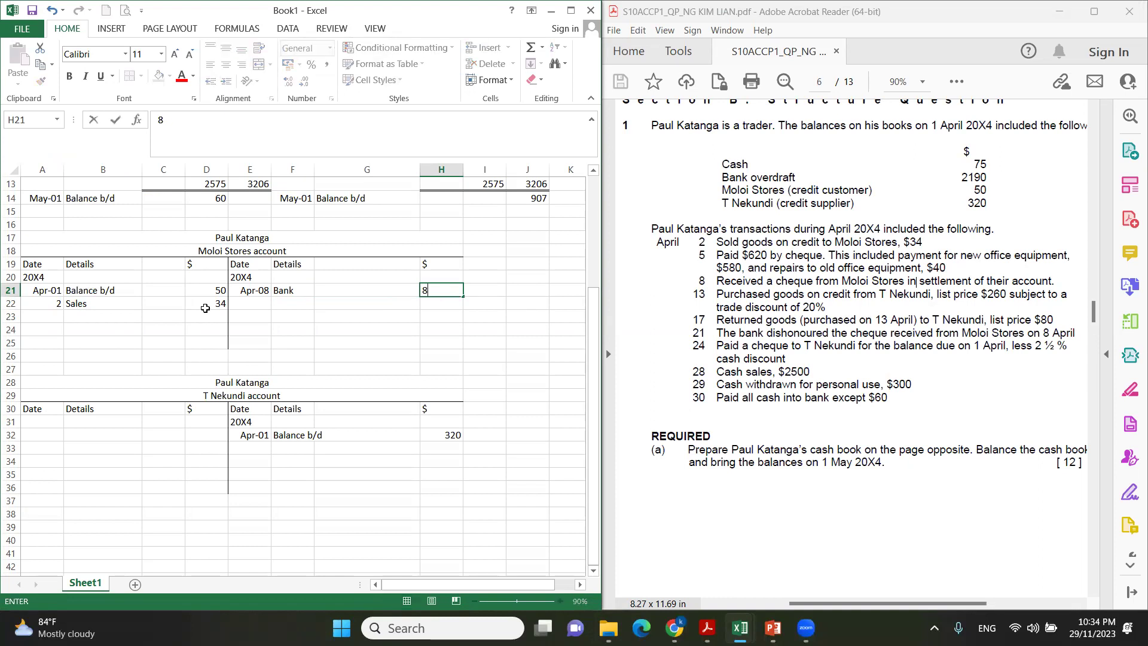
{"action": "key", "text": "BackSpace"}
{"action": "key", "text": "Return"}
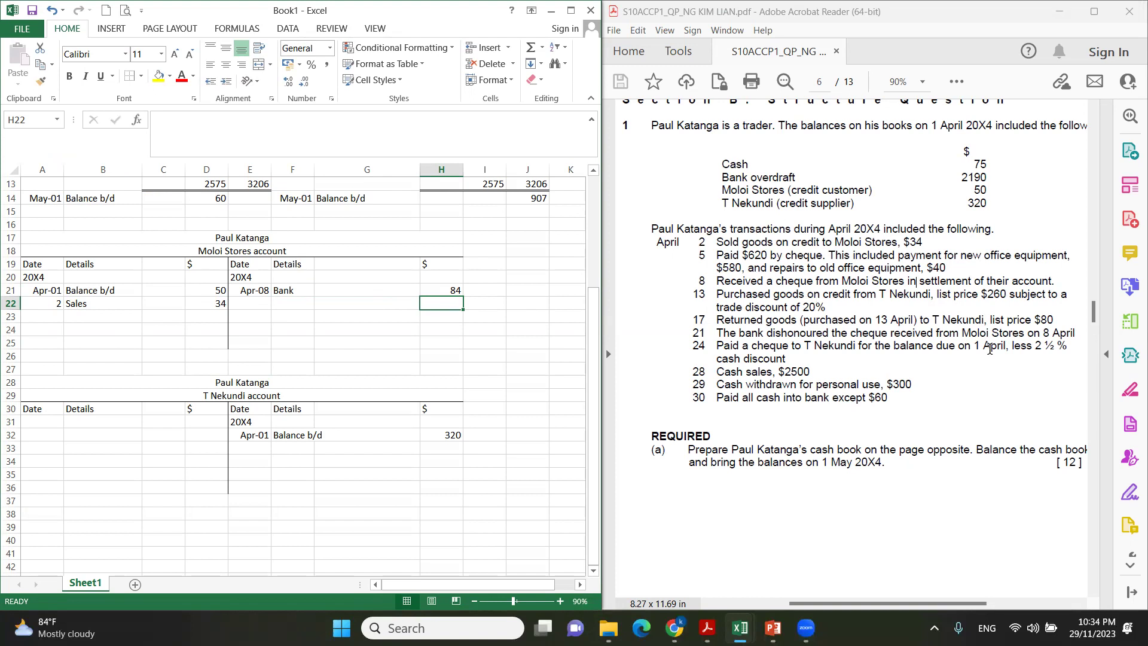
Underline list price and trade discount in the question's 13 April purchase transaction, and mark the trade discount with a red cross
{"action": "left_click", "coordinate": [659, 63]}
{"action": "left_click_drag", "start_coordinate": [934, 306], "coordinate": [972, 305]}
{"action": "mouse_move", "coordinate": [730, 311]}
{"action": "left_mouse_down"}
{"action": "mouse_move", "coordinate": [778, 311]}
{"action": "mouse_move", "coordinate": [708, 313]}
{"action": "left_mouse_up"}
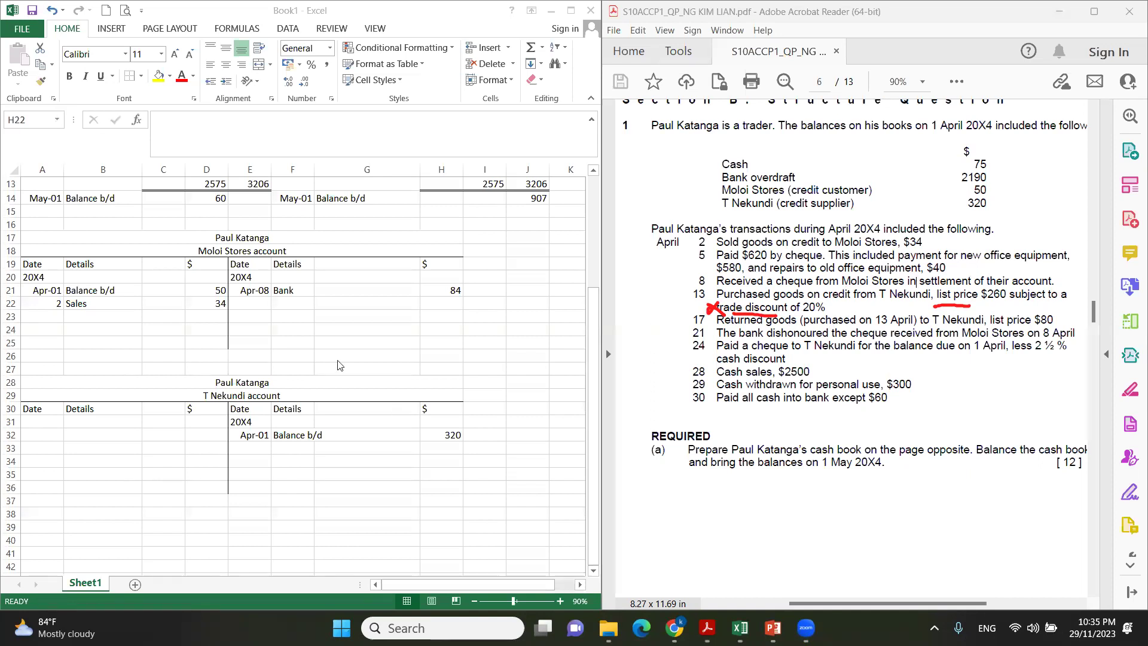
{"action": "key", "text": "alt+Tab"}
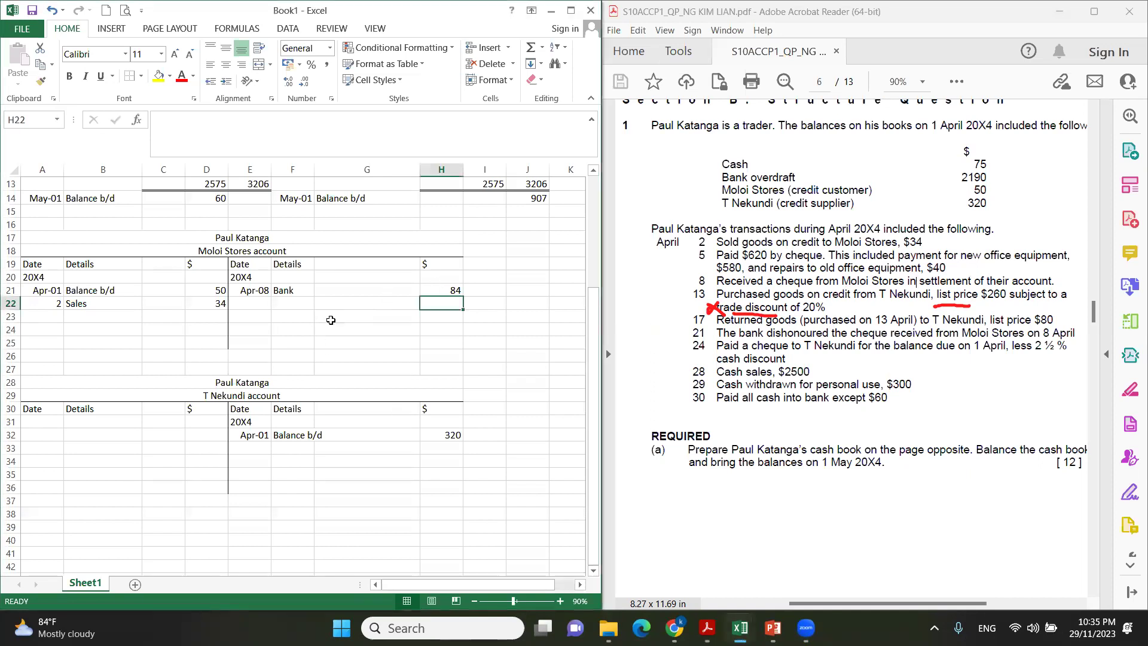
Record Purchases dated 13 below the opening balance on the credit side of the supplier's account, calculating the amount as 260*80%
{"action": "left_click", "coordinate": [242, 451]}
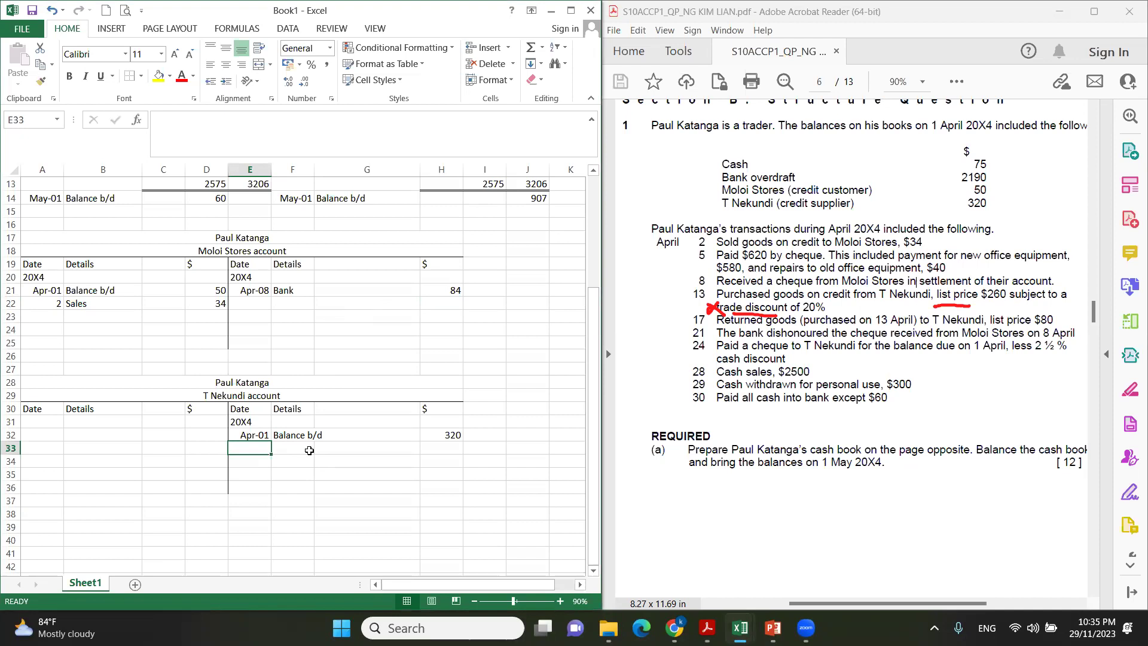
{"action": "type", "text": "13"}
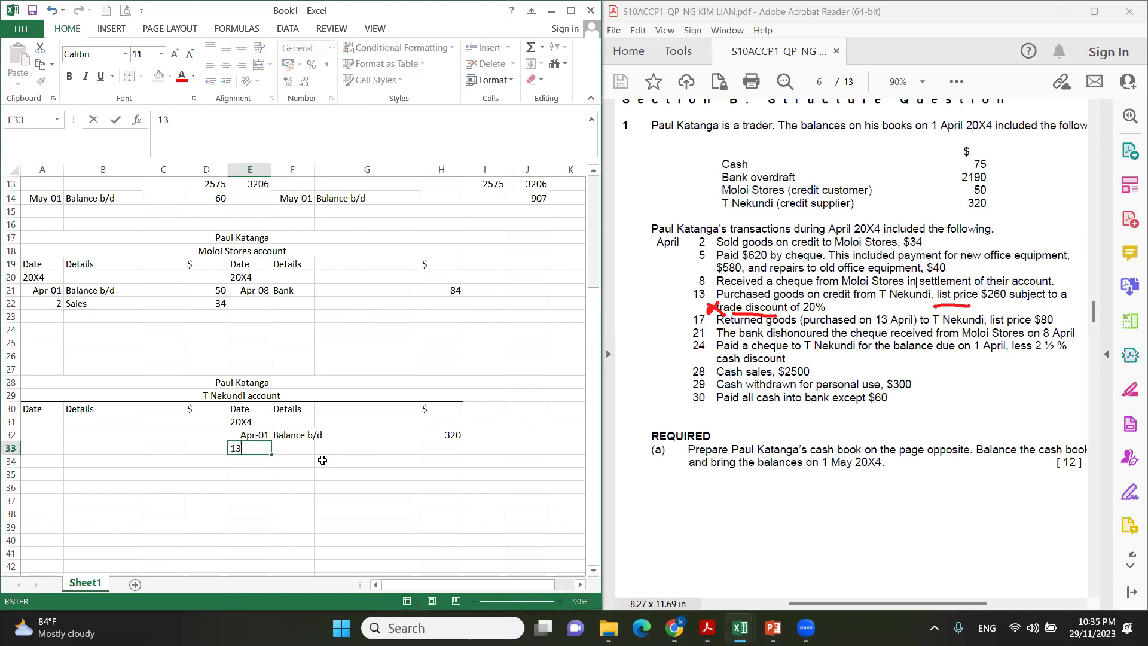
{"action": "left_click", "coordinate": [305, 450]}
{"action": "type", "text": "Purchases"}
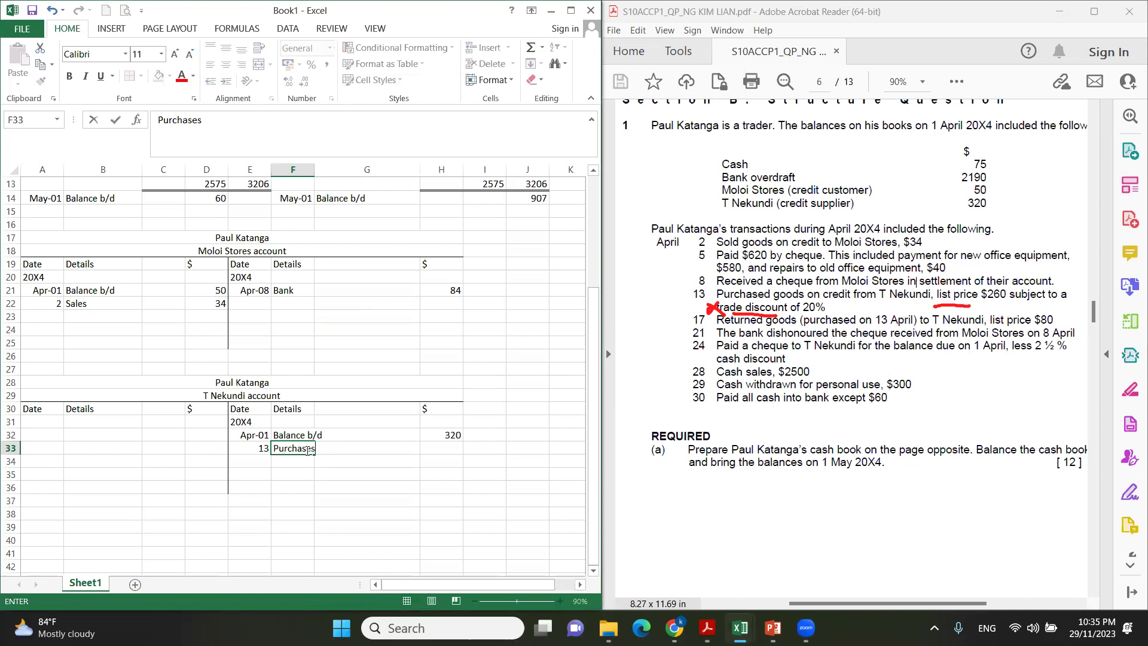
{"action": "key", "text": "Tab"}
{"action": "key", "text": "Tab"}
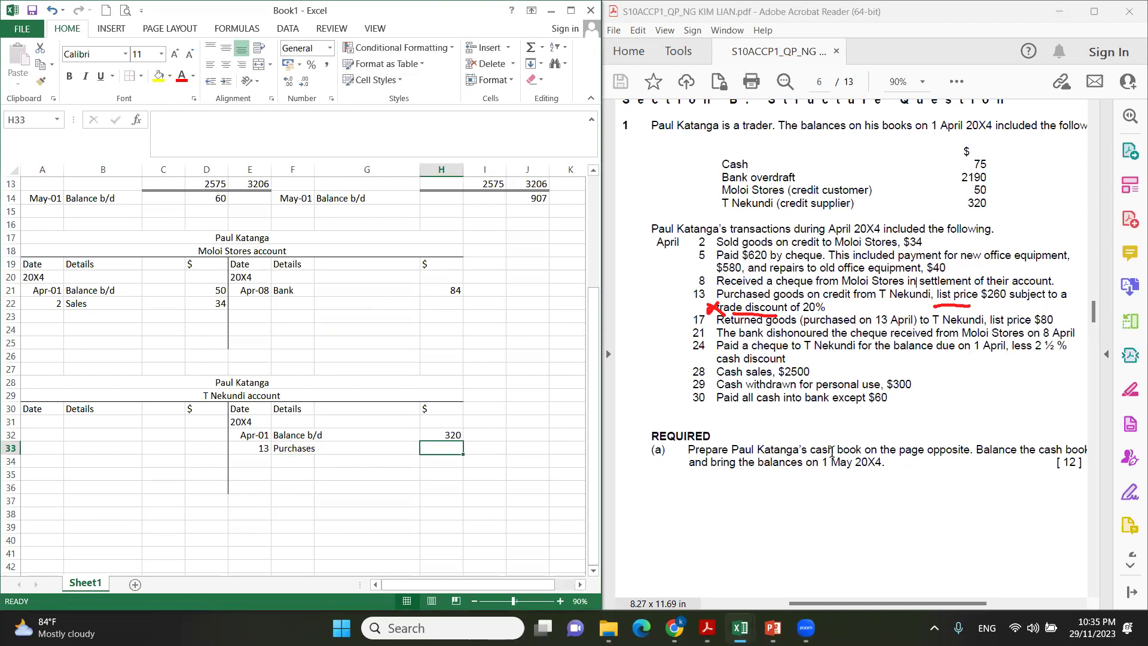
{"action": "type", "text": "="}
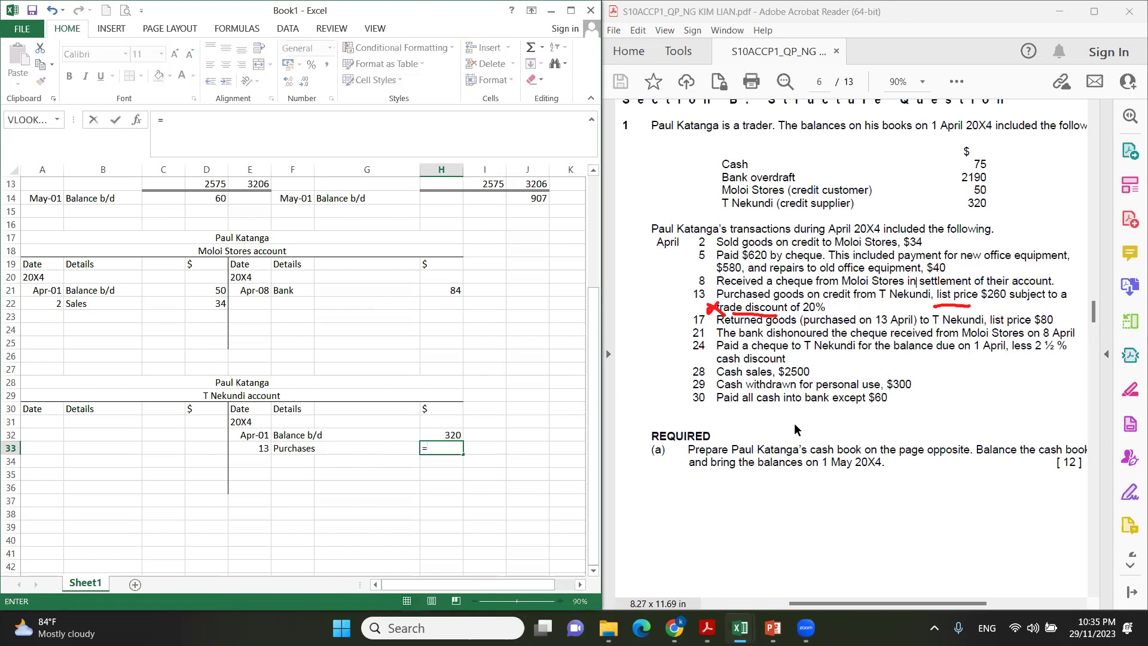
{"action": "type", "text": "260*80%"}
{"action": "key", "text": "Return"}
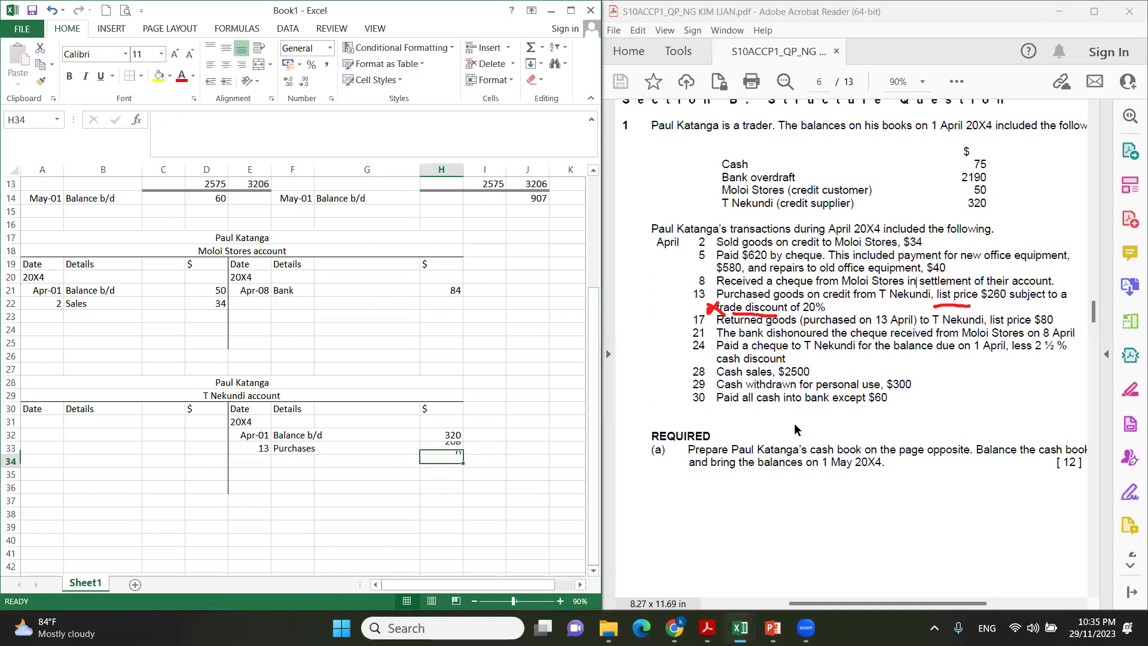
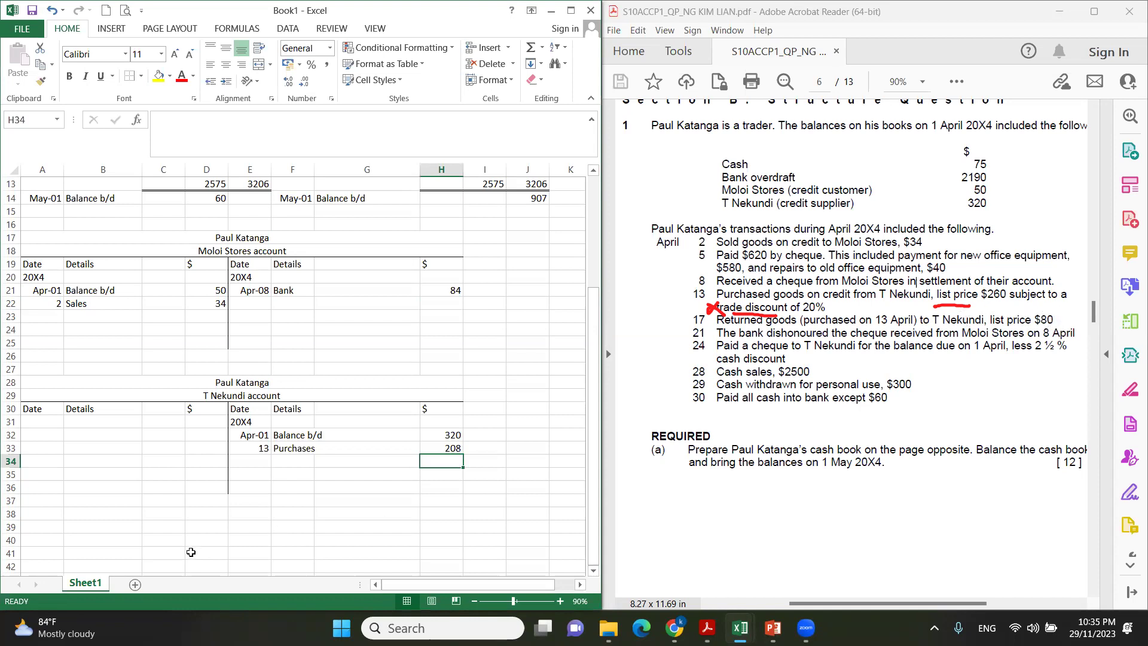
Enter the year 20X4 and the date Apr 17 on the debit side of the supplier's account
{"action": "left_click", "coordinate": [40, 424]}
{"action": "type", "text": "20X4"}
{"action": "key", "text": "Return"}
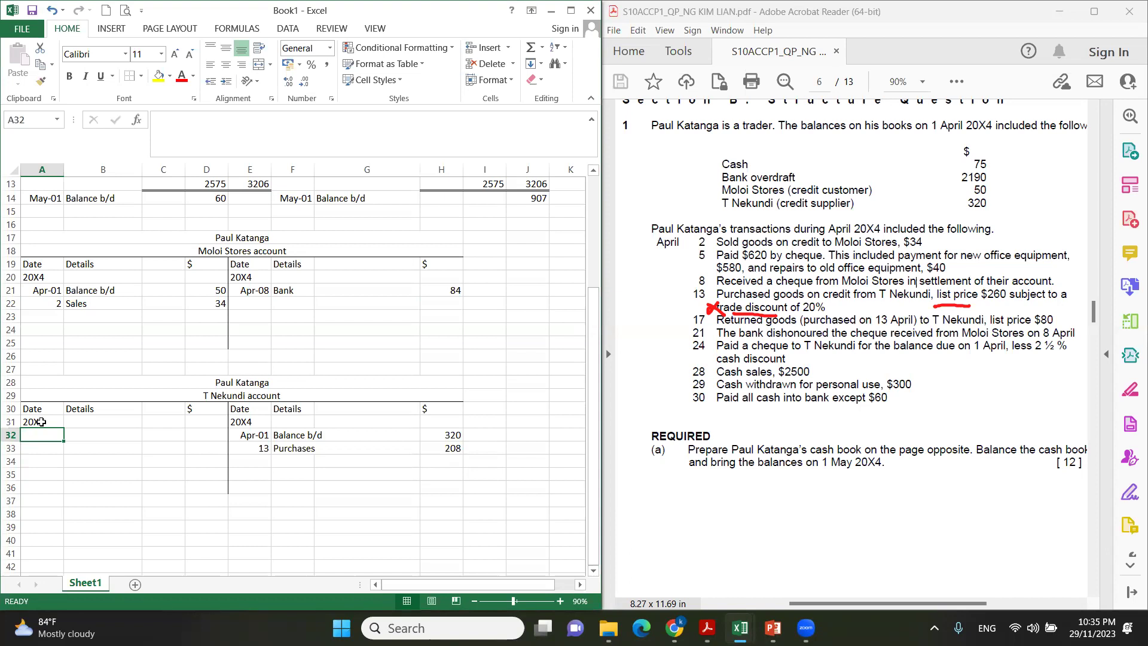
{"action": "type", "text": "Apr"}
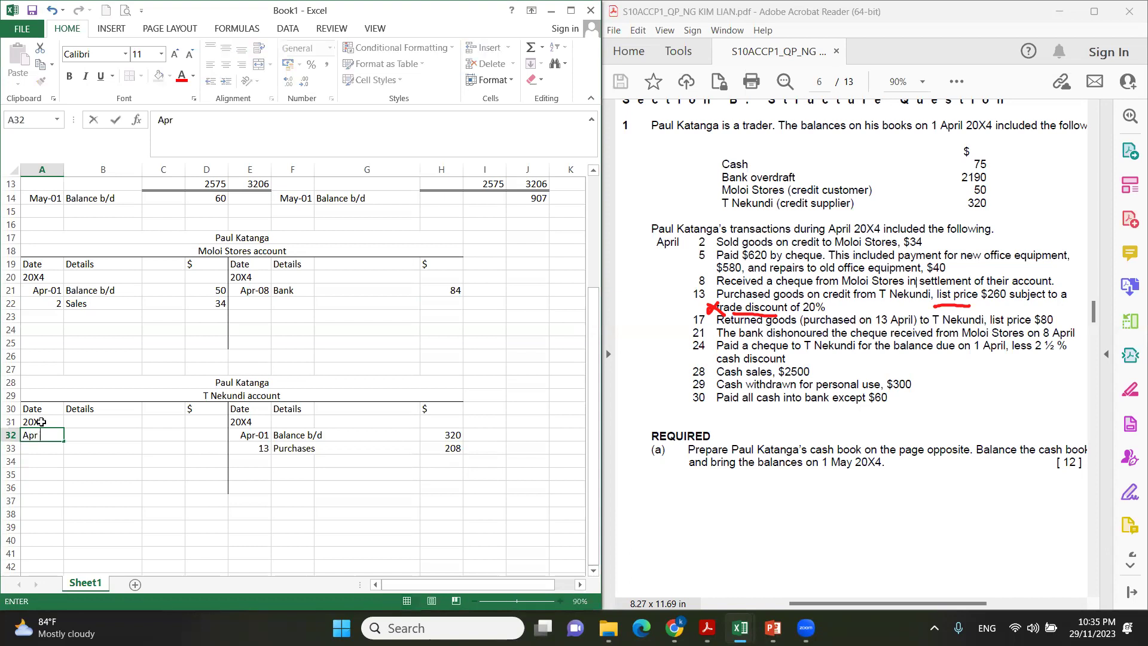
{"action": "type", "text": " 17"}
{"action": "key", "text": "Tab"}
Complete the supplier account's Apr 17 debit entry with Purchase returns as the details and the amount calculated as 80*80%
{"action": "type", "text": "P"}
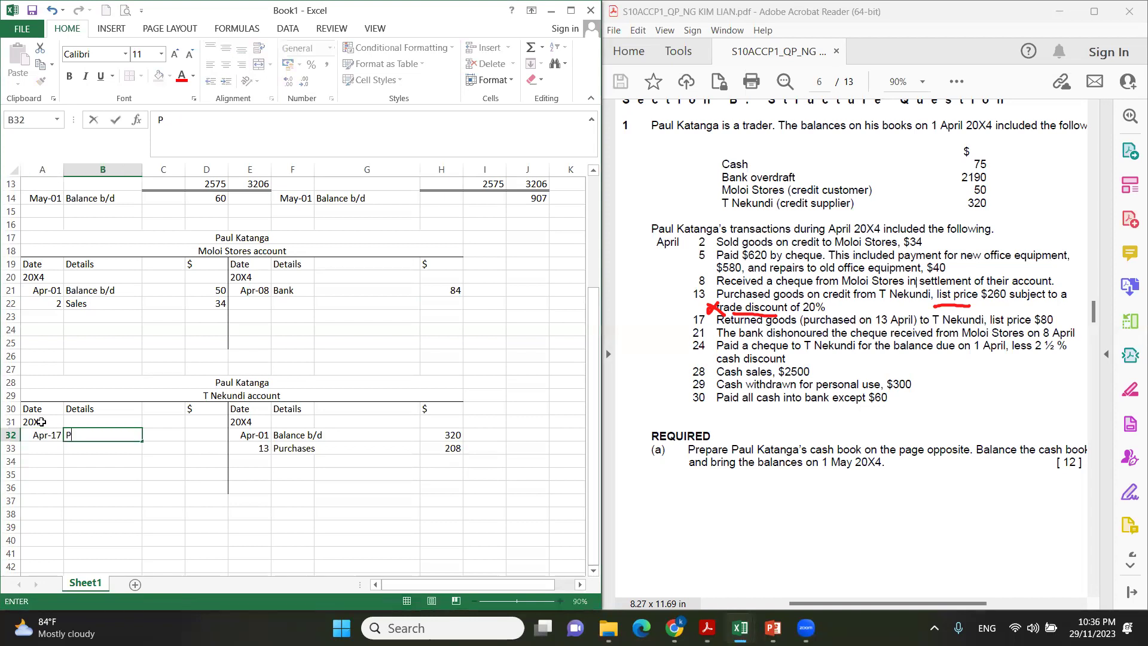
{"action": "type", "text": "urchase returns"}
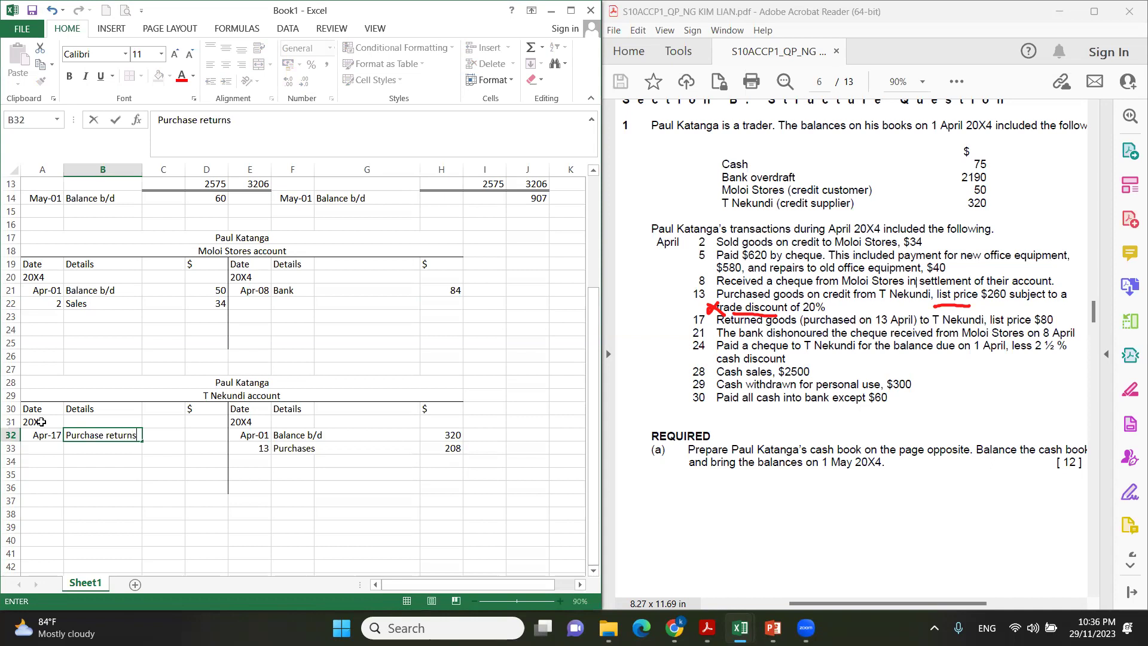
{"action": "key", "text": "Tab"}
{"action": "key", "text": "Tab"}
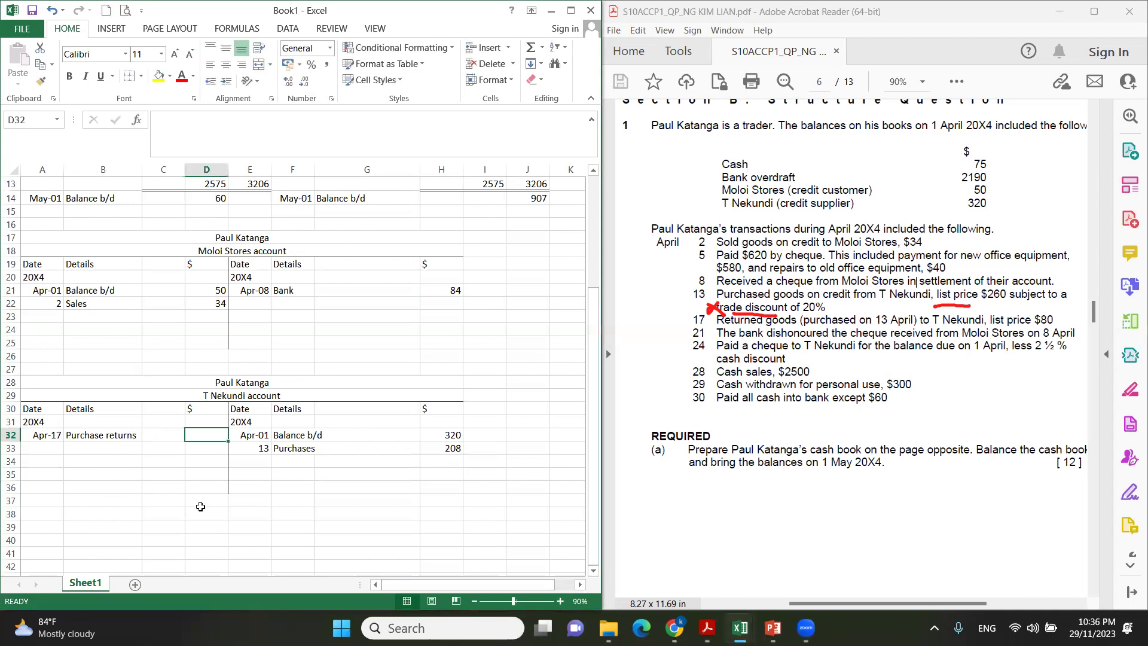
{"action": "type", "text": "=8"}
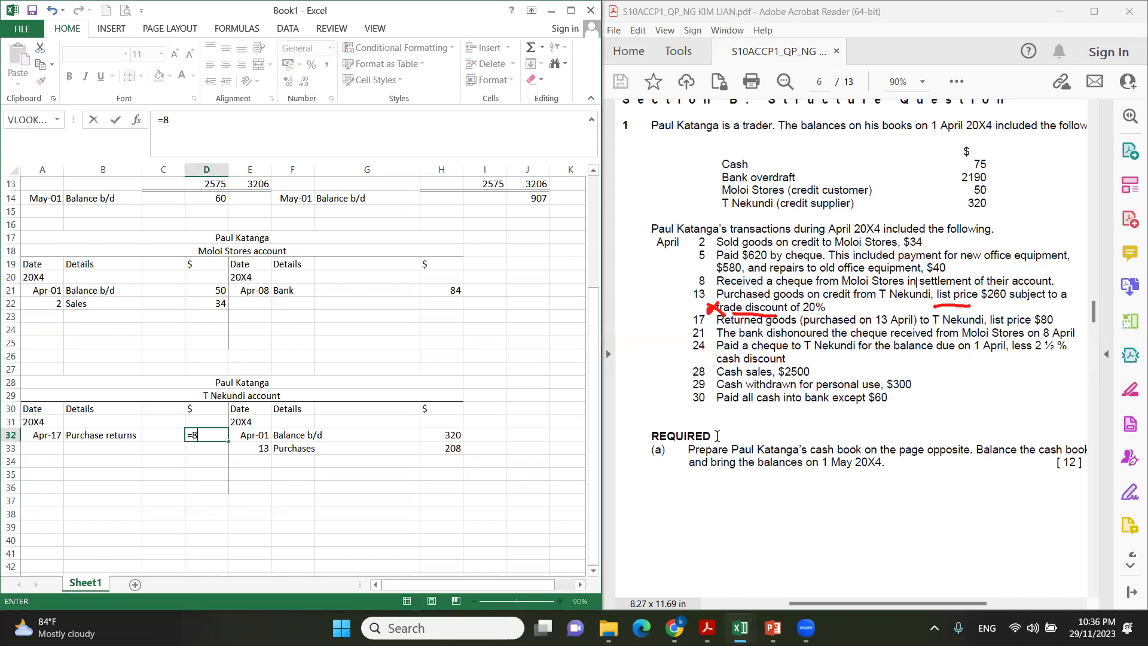
{"action": "type", "text": "0*80%"}
{"action": "key", "text": "Return"}
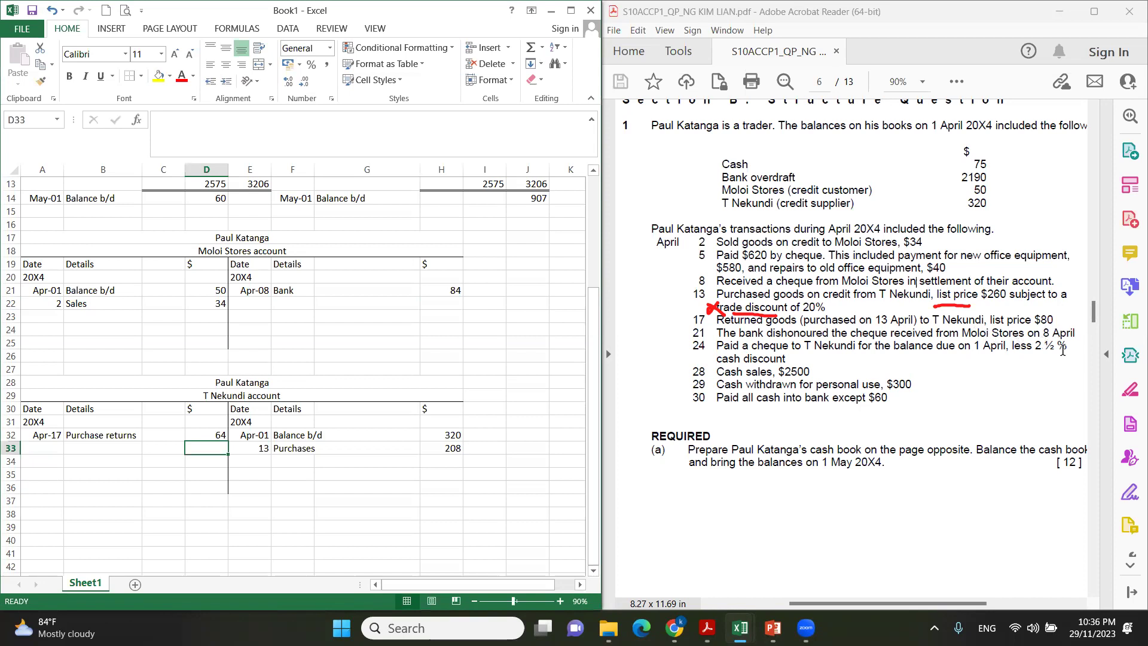
Record Bank (dishonoured cheque) of 84 dated 21 below Sales on the debit side of the Moloi Stores account
{"action": "left_click", "coordinate": [286, 299]}
{"action": "left_click", "coordinate": [286, 294]}
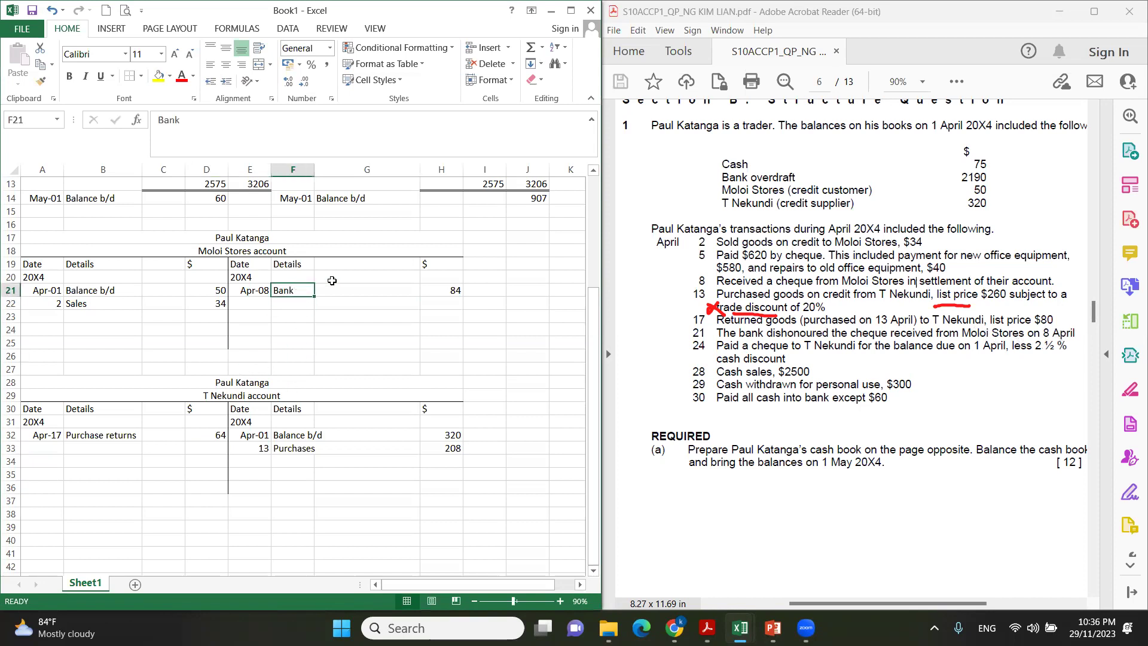
{"action": "left_click", "coordinate": [69, 317]}
{"action": "left_click", "coordinate": [54, 317]}
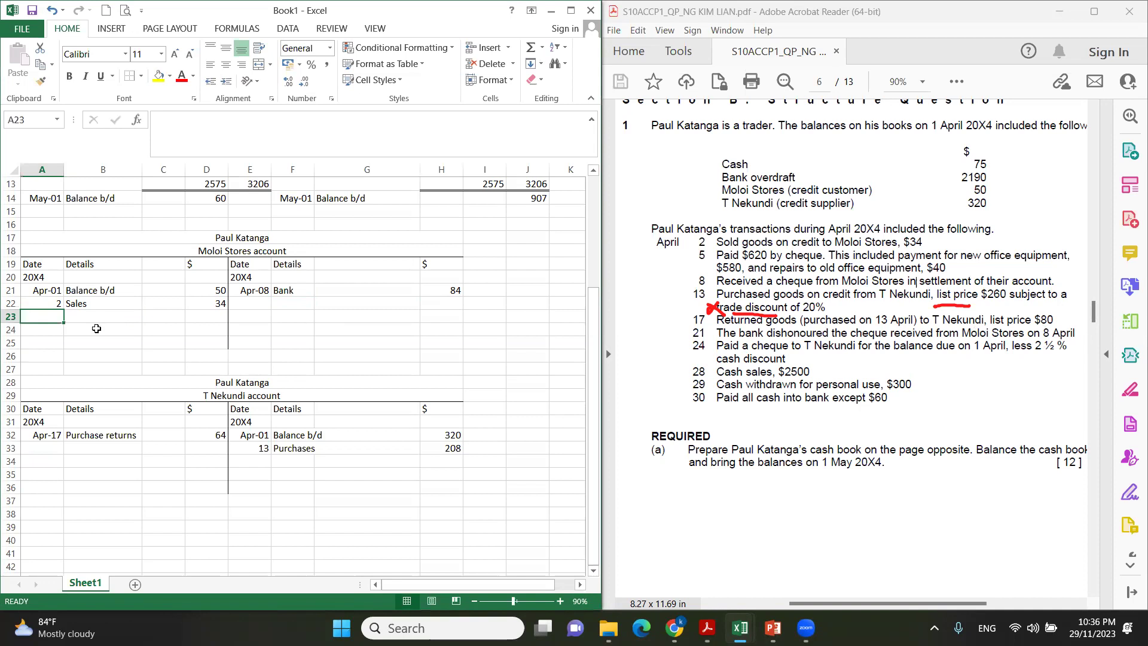
{"action": "type", "text": "21"}
{"action": "key", "text": "Tab"}
{"action": "type", "text": "Bank (dishono"}
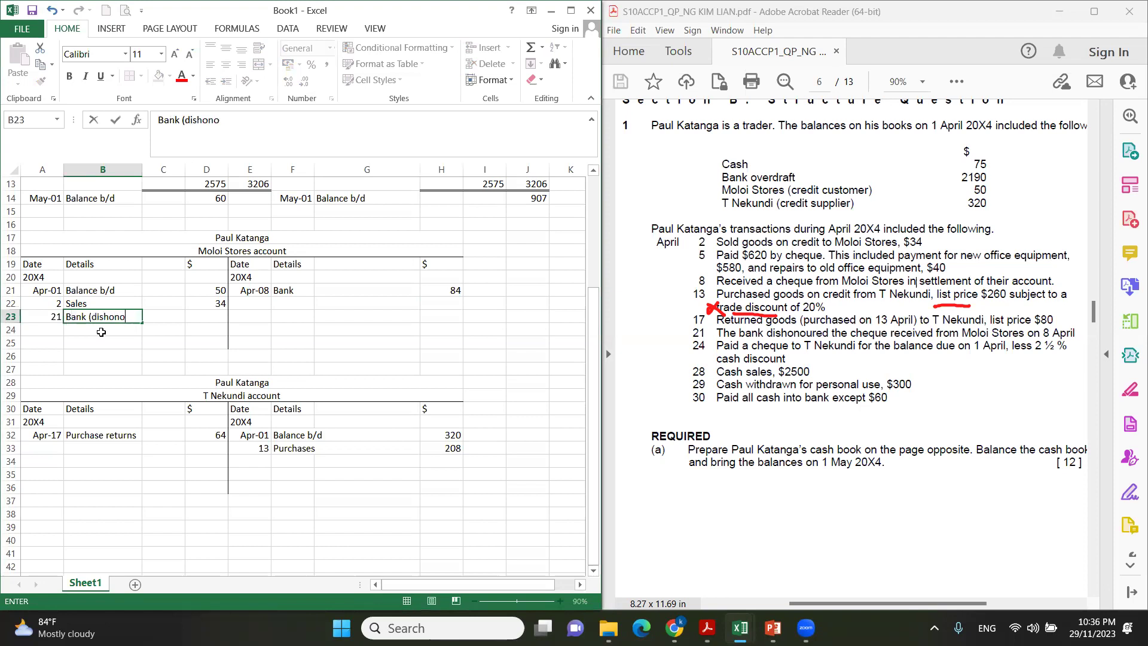
{"action": "type", "text": "ured cheque"}
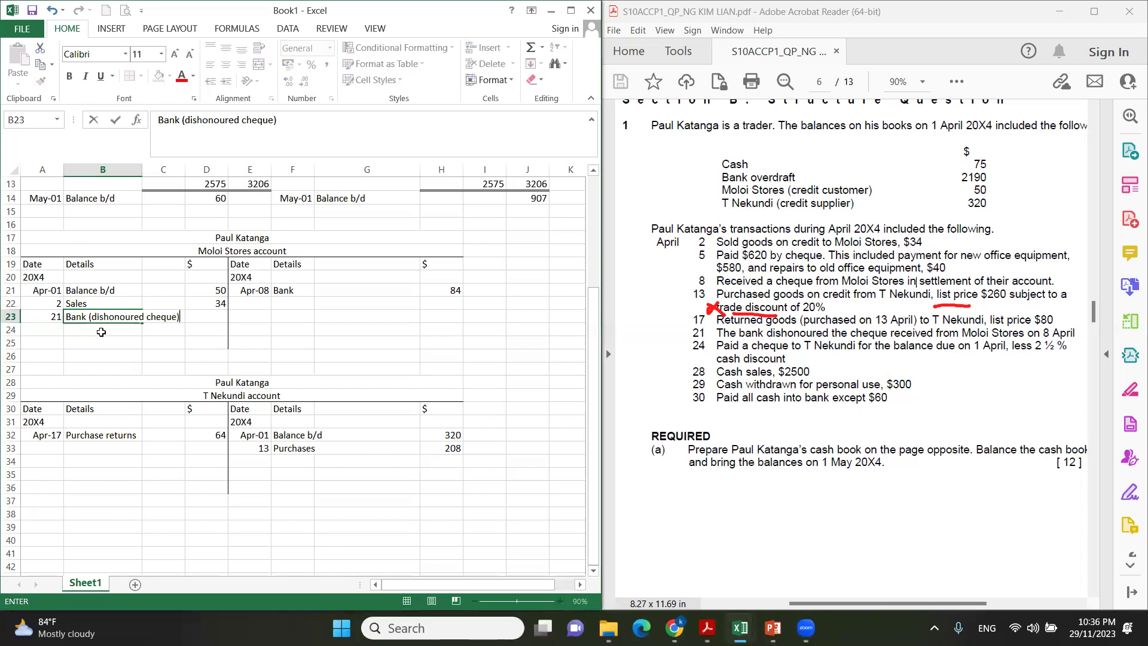
{"action": "key", "text": "Tab"}
{"action": "key", "text": "Tab"}
{"action": "type", "text": "84"}
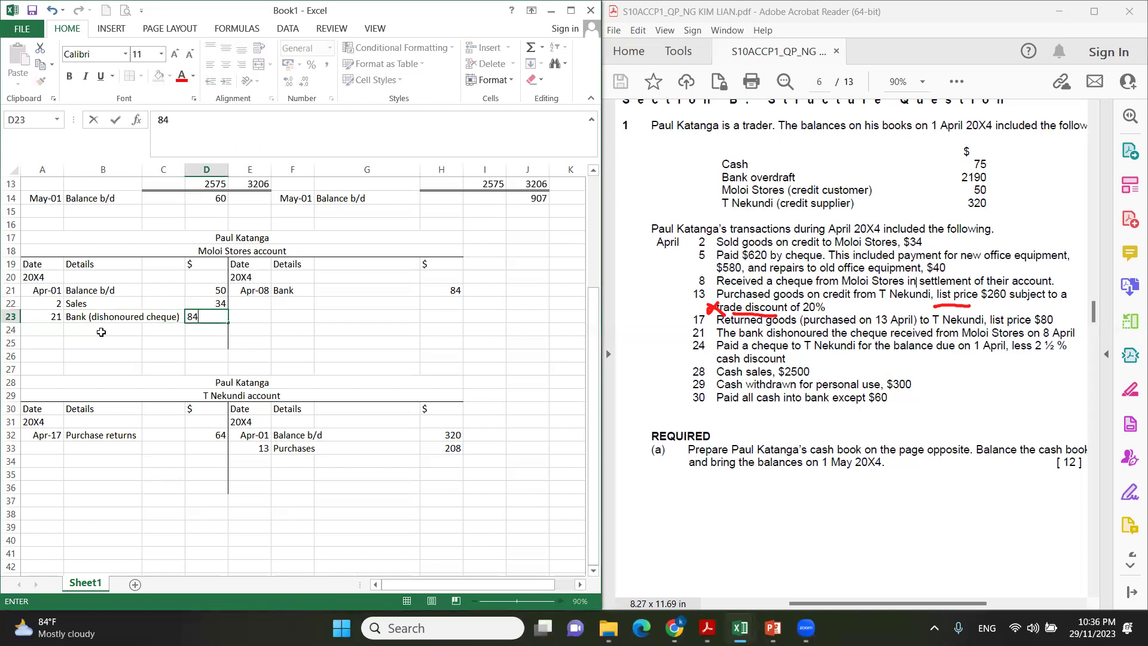
{"action": "key", "text": "Return"}
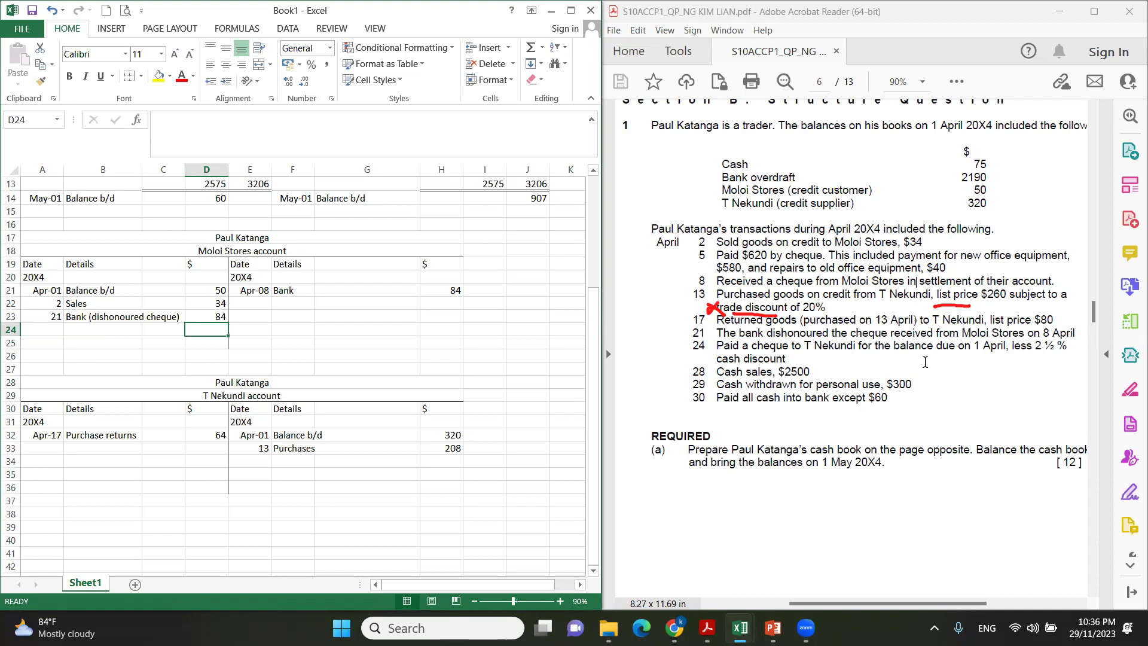
Record Bank dated 24 on the debit side of the supplier's account, calculating the amount of 312 from 320 less 2½ % cash discount
{"action": "left_click", "coordinate": [297, 460]}
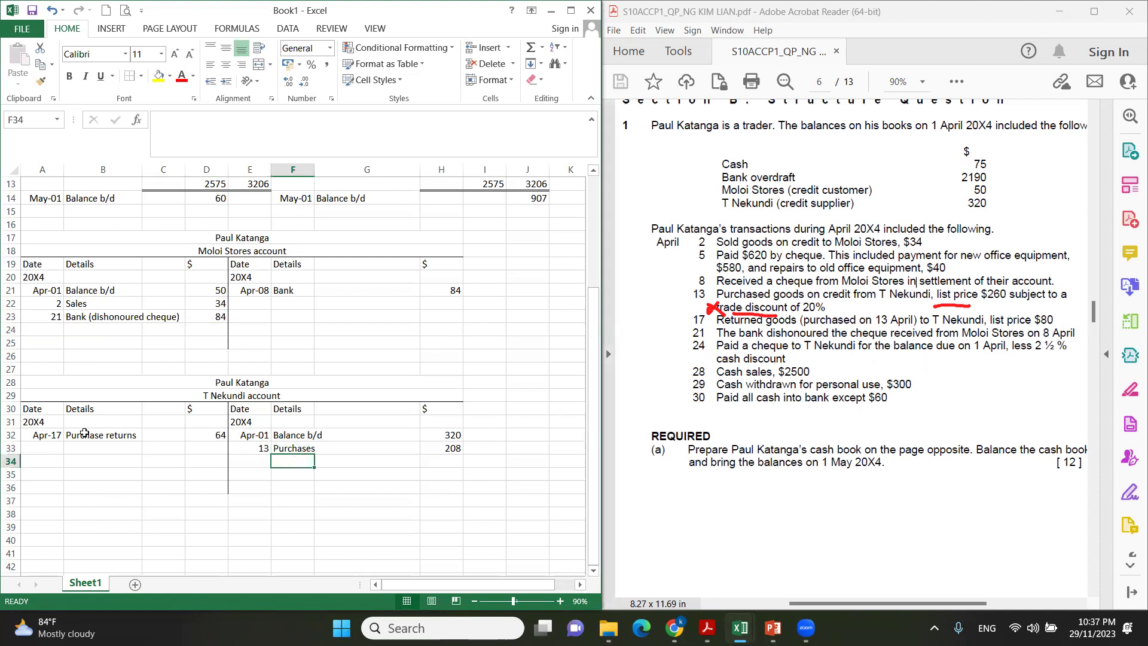
{"action": "left_click", "coordinate": [46, 450]}
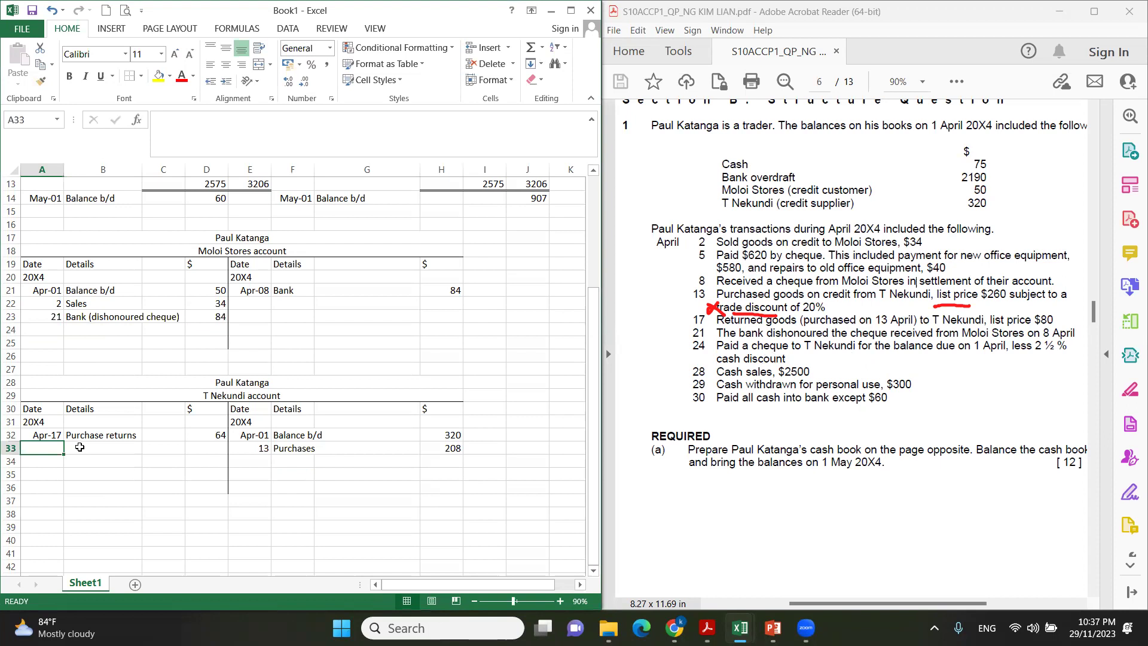
{"action": "type", "text": "24"}
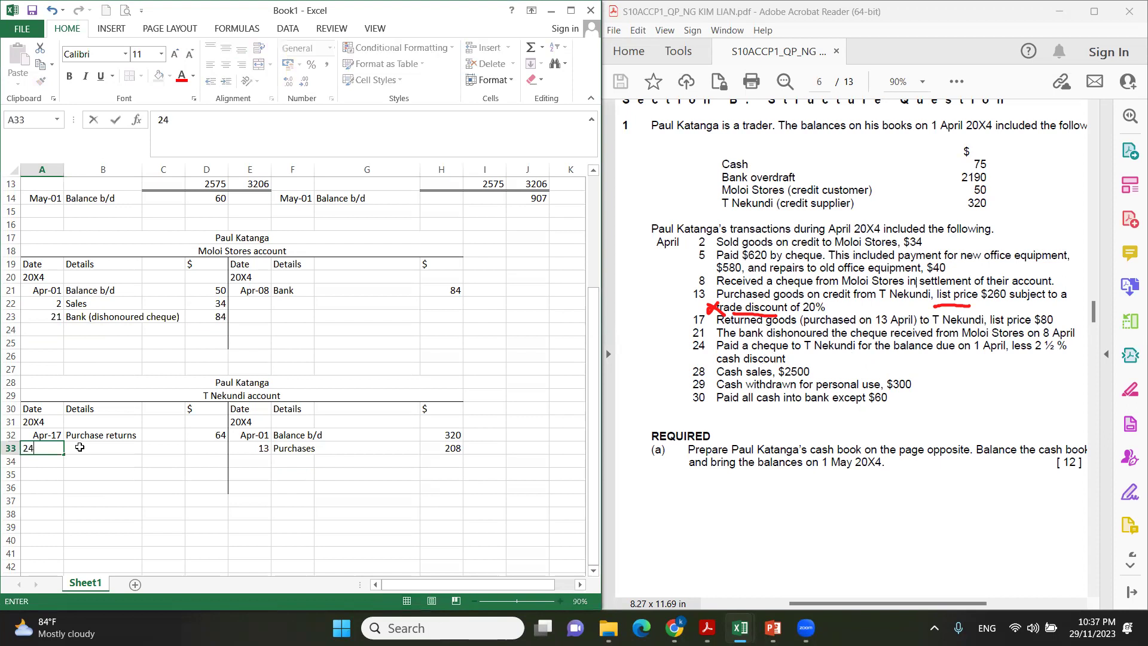
{"action": "left_click", "coordinate": [89, 450]}
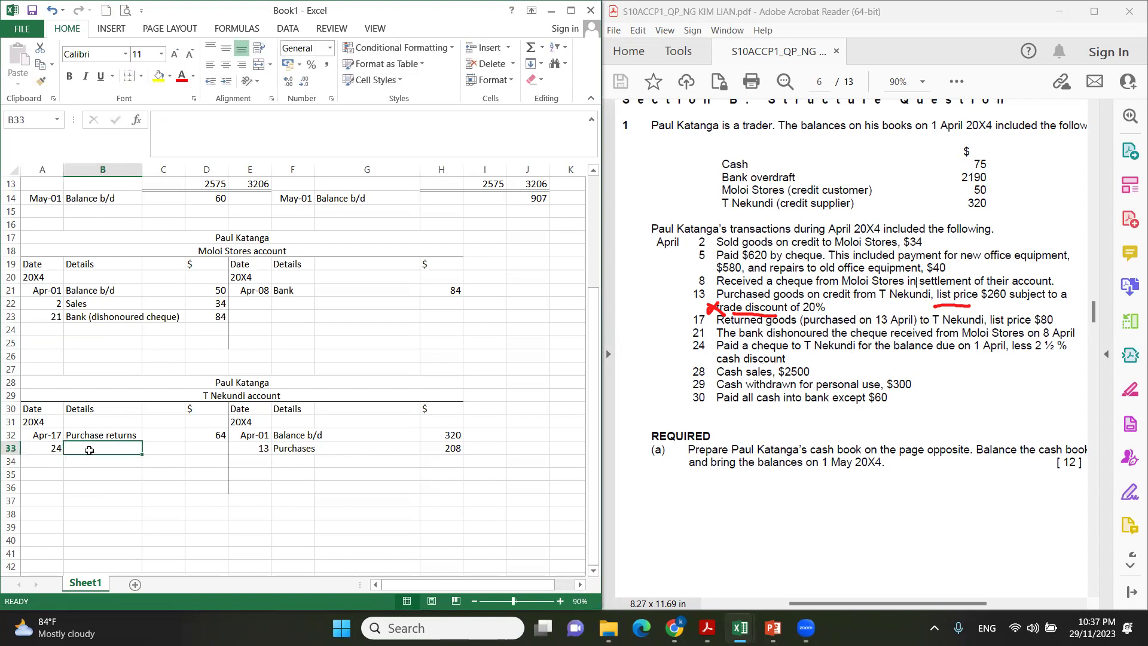
{"action": "type", "text": "Bank"}
{"action": "key", "text": "Tab"}
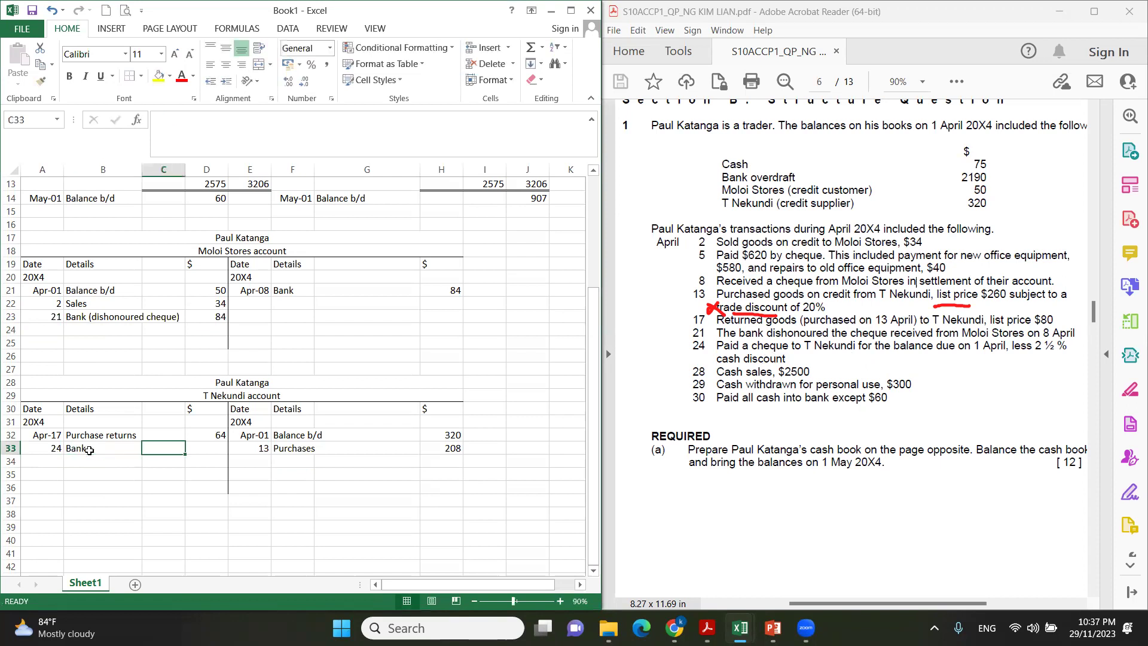
{"action": "key", "text": "Tab"}
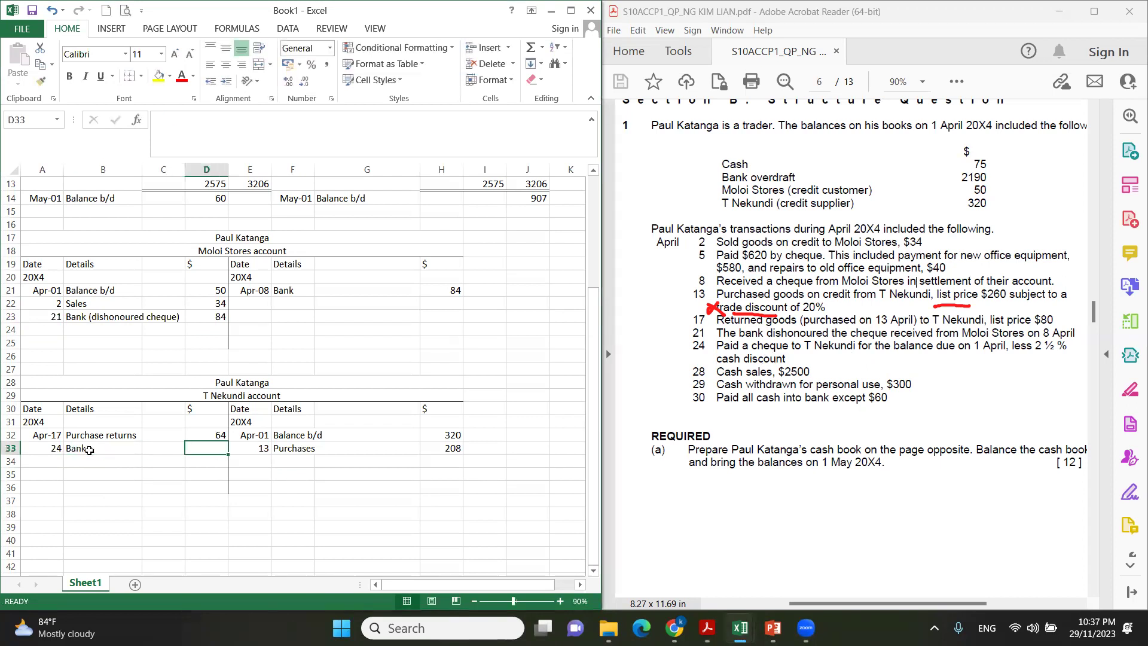
{"action": "type", "text": "="}
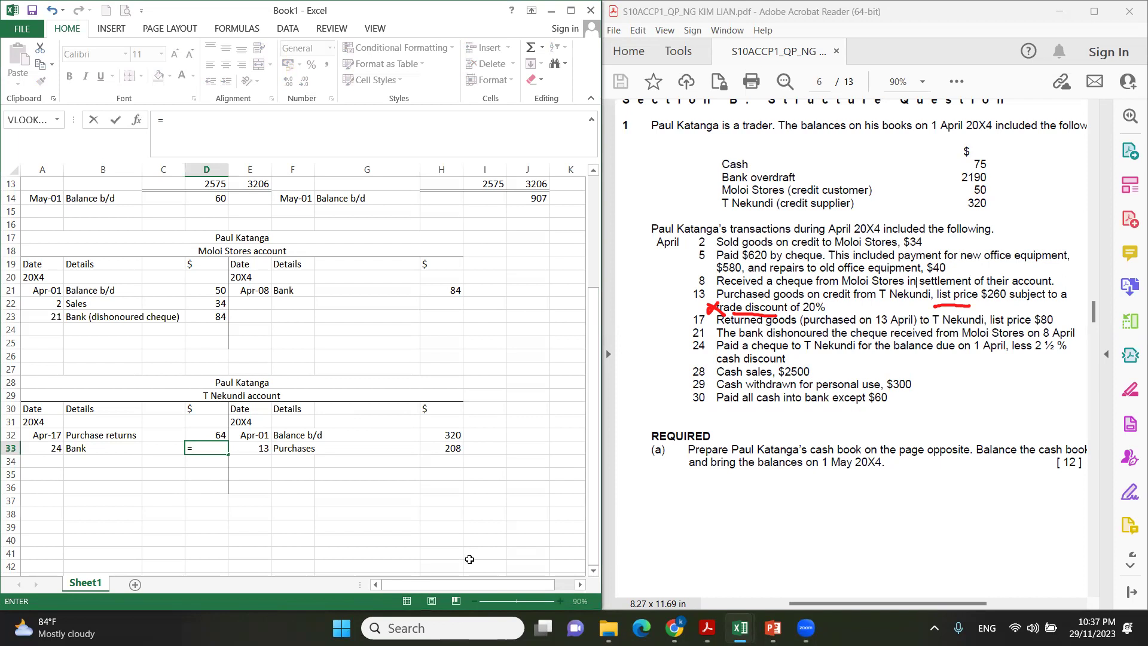
{"action": "type", "text": "320*"}
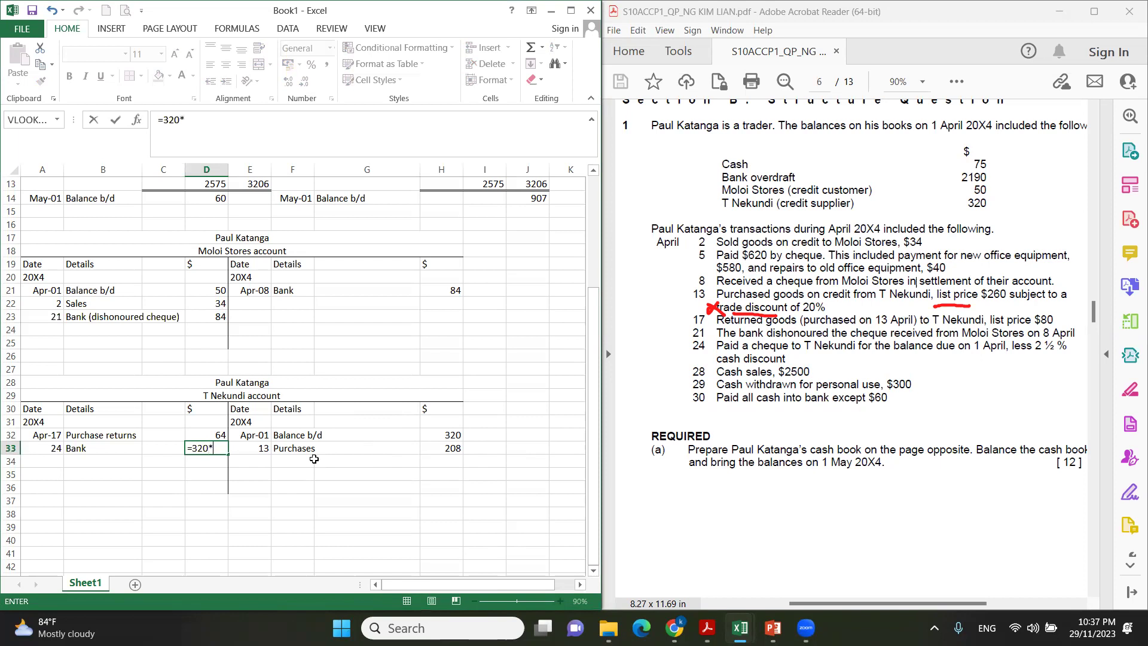
{"action": "type", "text": "5%"}
{"action": "key", "text": "Return"}
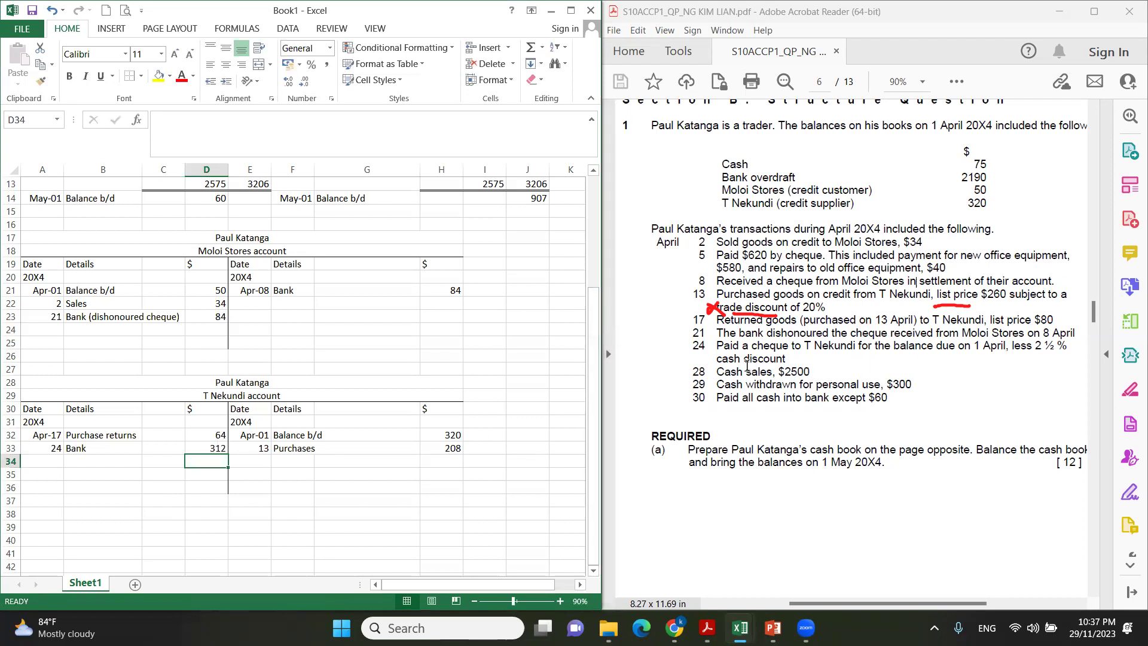
Add Discount received below the Bank entry on the supplier account's debit side, calculating its amount of 8 as 320 minus 312
{"action": "left_click", "coordinate": [89, 457]}
{"action": "type", "text": "Discount rece"}
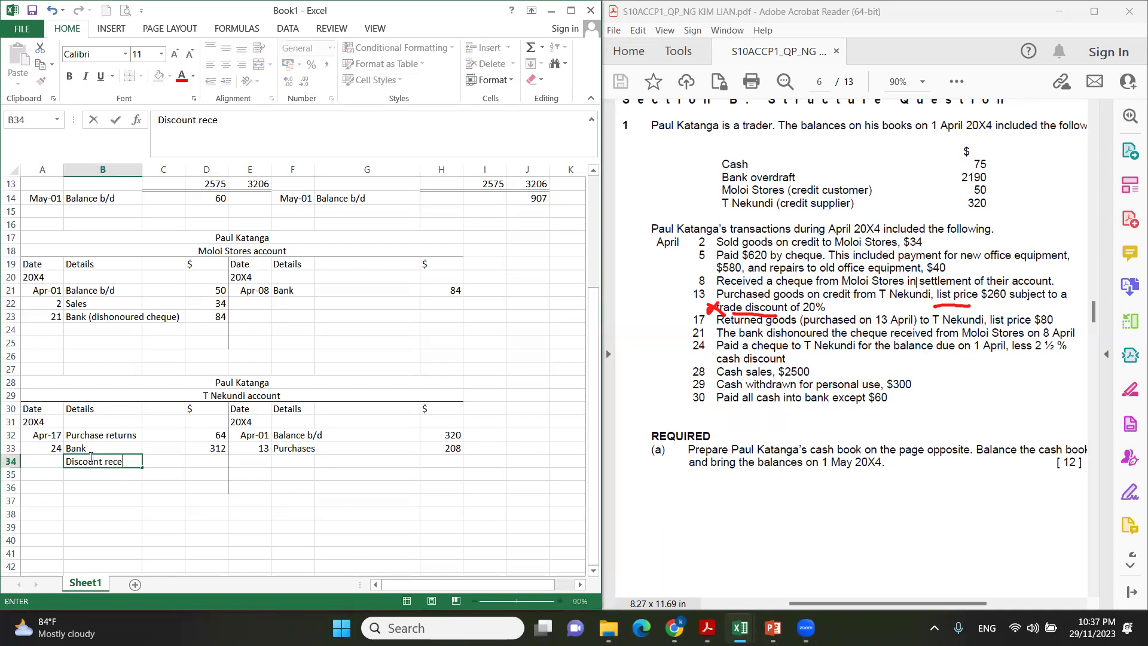
{"action": "type", "text": "veed"}
{"action": "key", "text": "Tab"}
{"action": "key", "text": "Tab"}
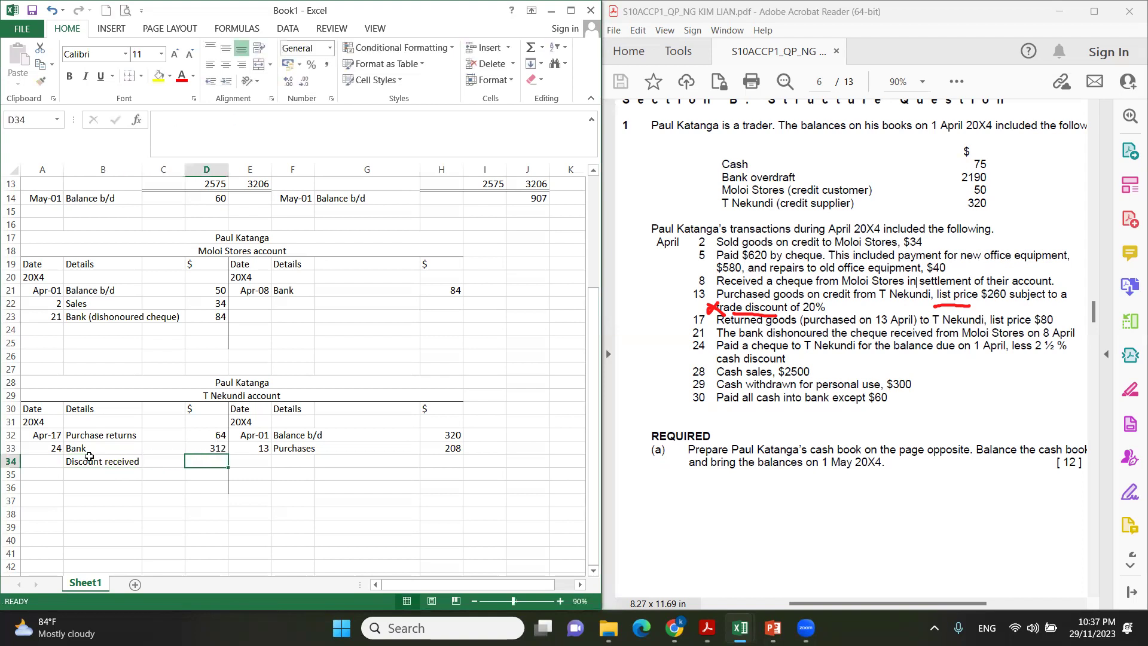
{"action": "type", "text": "=320-31"}
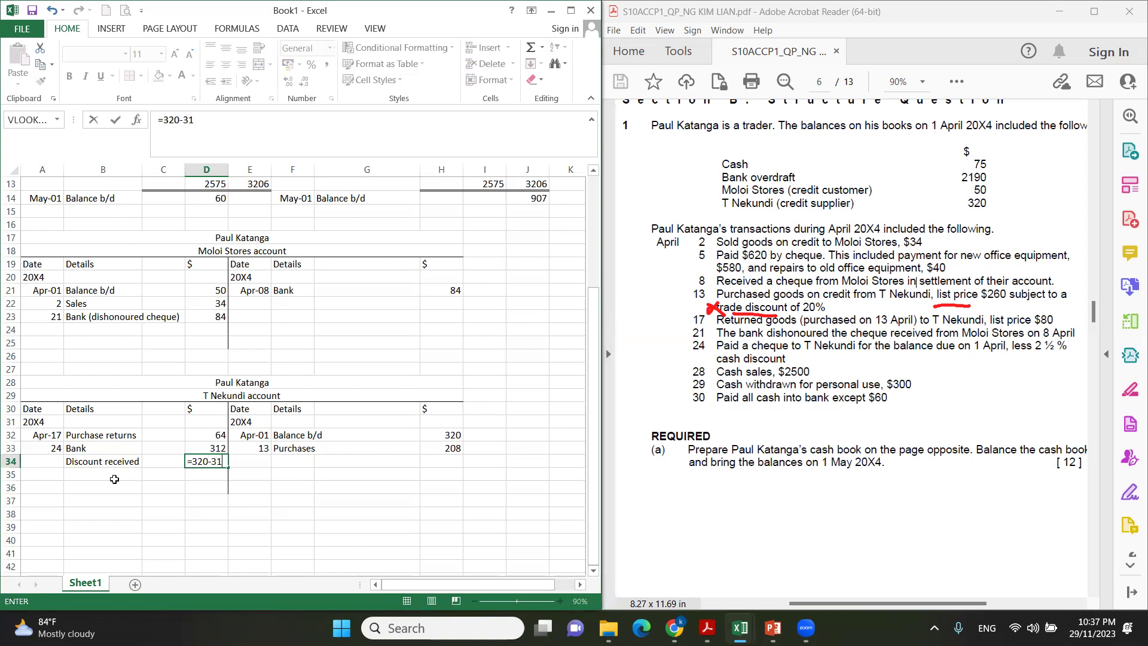
{"action": "key", "text": "Return"}
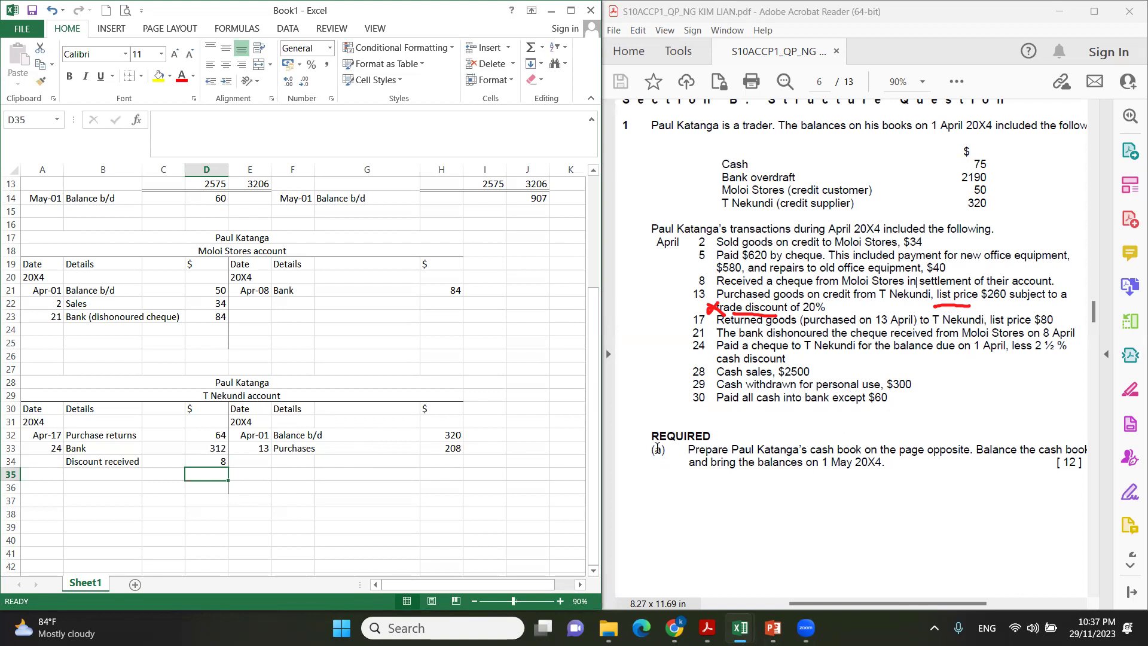
Record Balance c/d dated 30 below Bank on the credit side of the Moloi Stores account
{"action": "left_click", "coordinate": [255, 302]}
{"action": "type", "text": "30"}
{"action": "key", "text": "Tab"}
{"action": "type", "text": "Bala"}
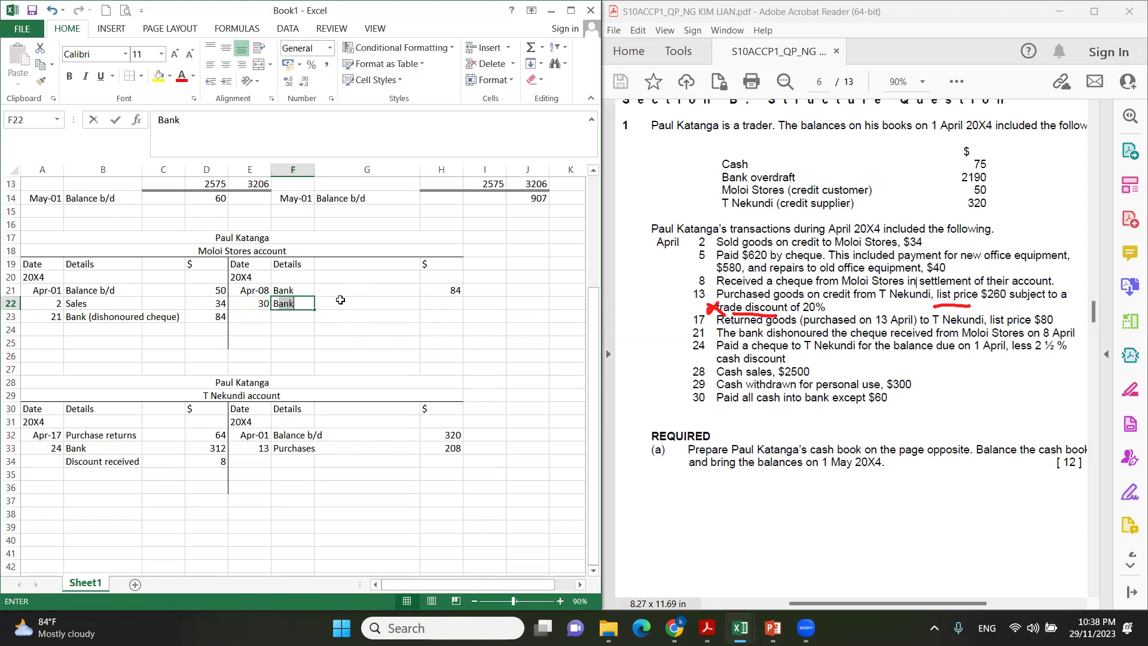
{"action": "type", "text": "nce c/d"}
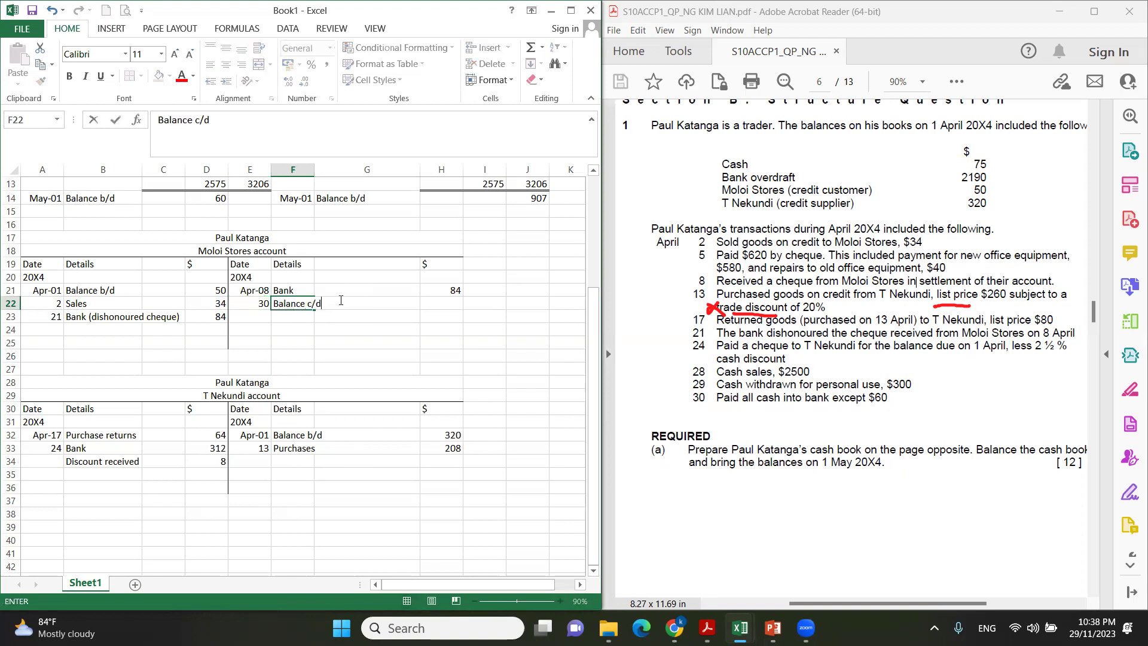
{"action": "key", "text": "Tab"}
{"action": "key", "text": "Tab"}
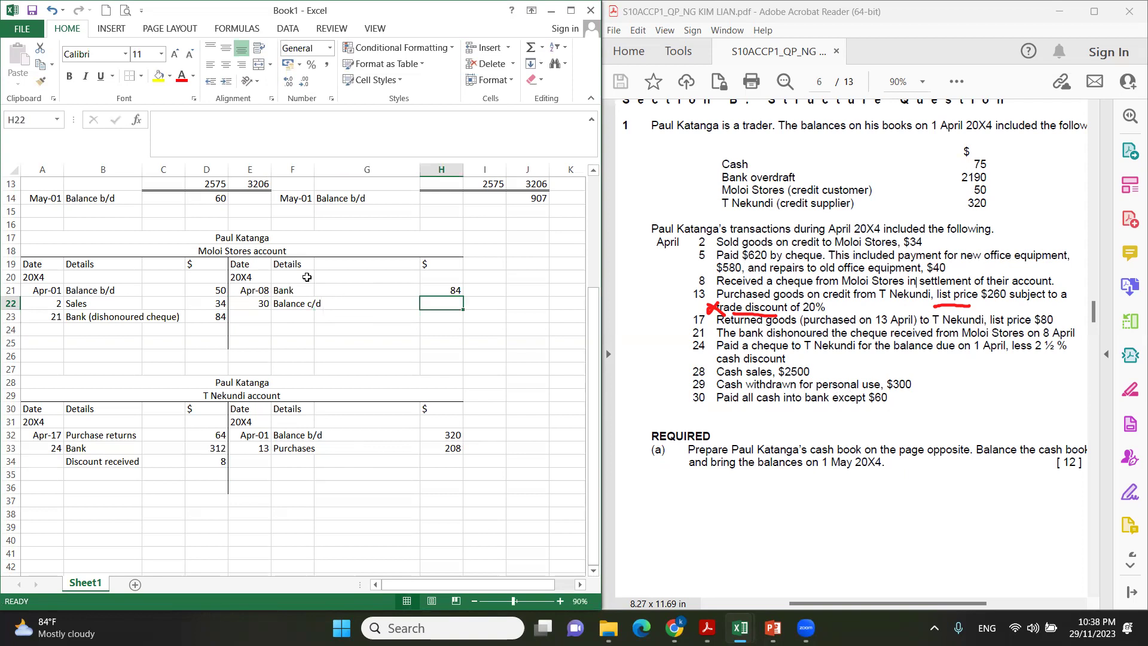
Total the Moloi Stores account's debit side in D24 with a SUM of D21:D23 and a top and double bottom border
{"action": "left_click", "coordinate": [213, 328]}
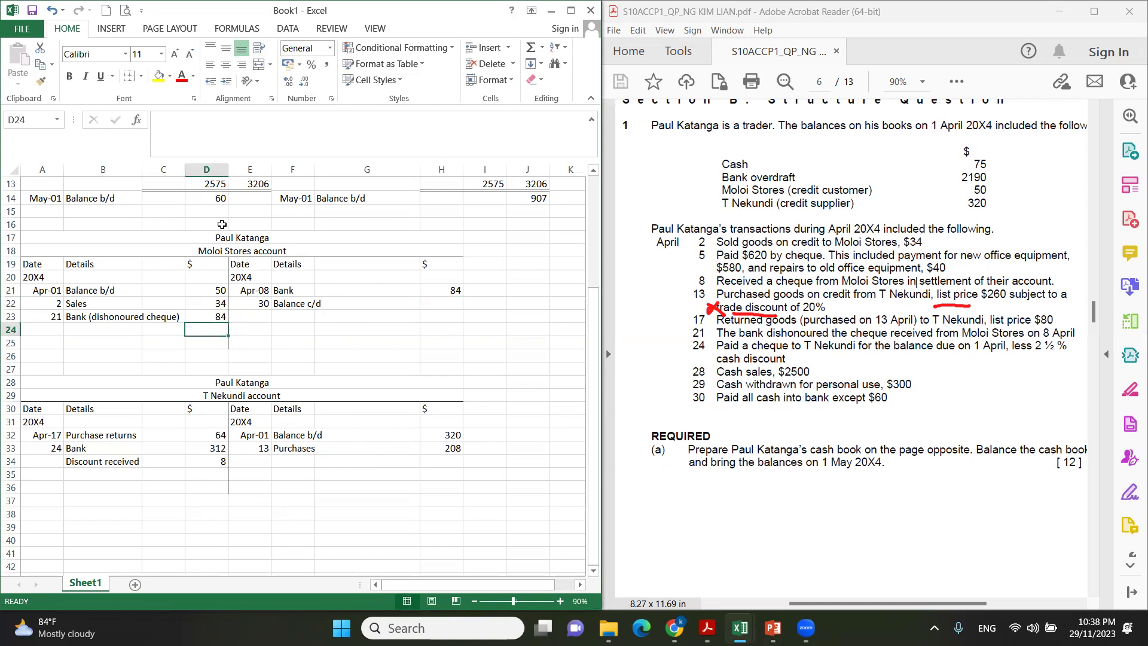
{"action": "left_click", "coordinate": [141, 76]}
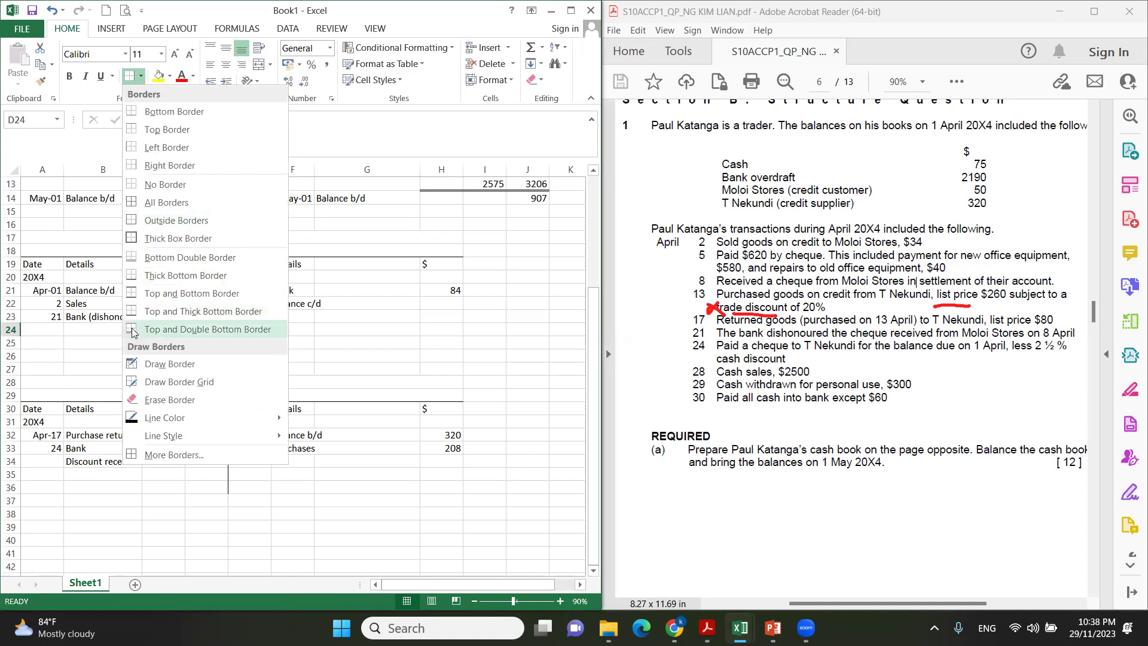
{"action": "left_click", "coordinate": [134, 329]}
{"action": "type", "text": "=s"}
{"action": "type", "text": "sum("}
{"action": "left_click_drag", "start_coordinate": [210, 287], "coordinate": [206, 313]}
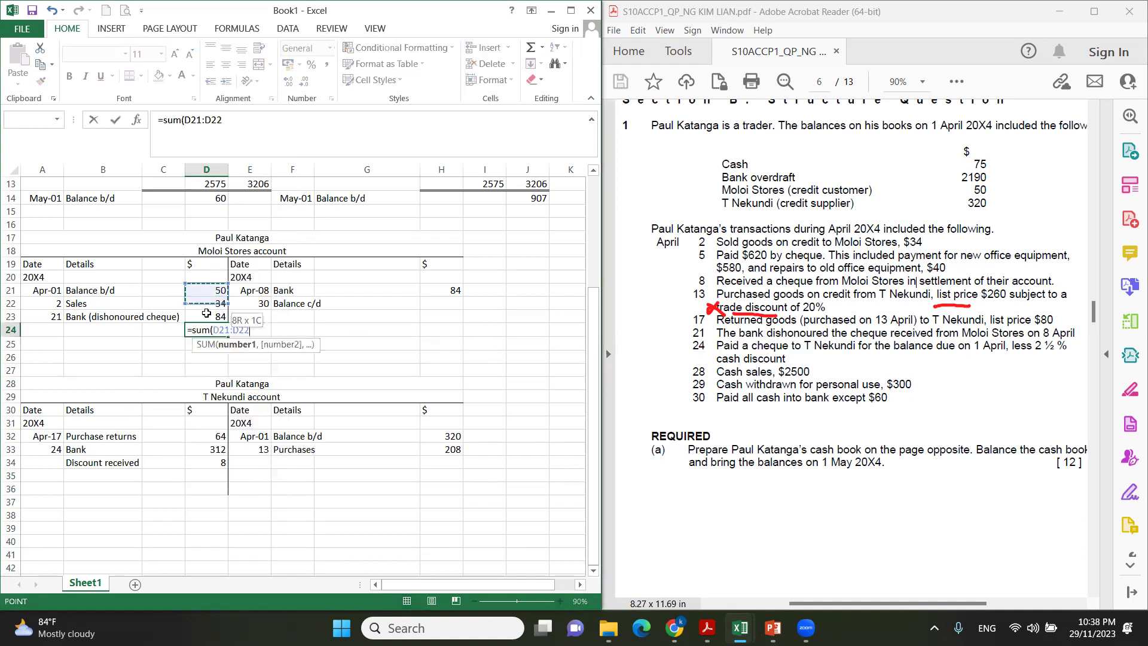
{"action": "key", "text": "Return"}
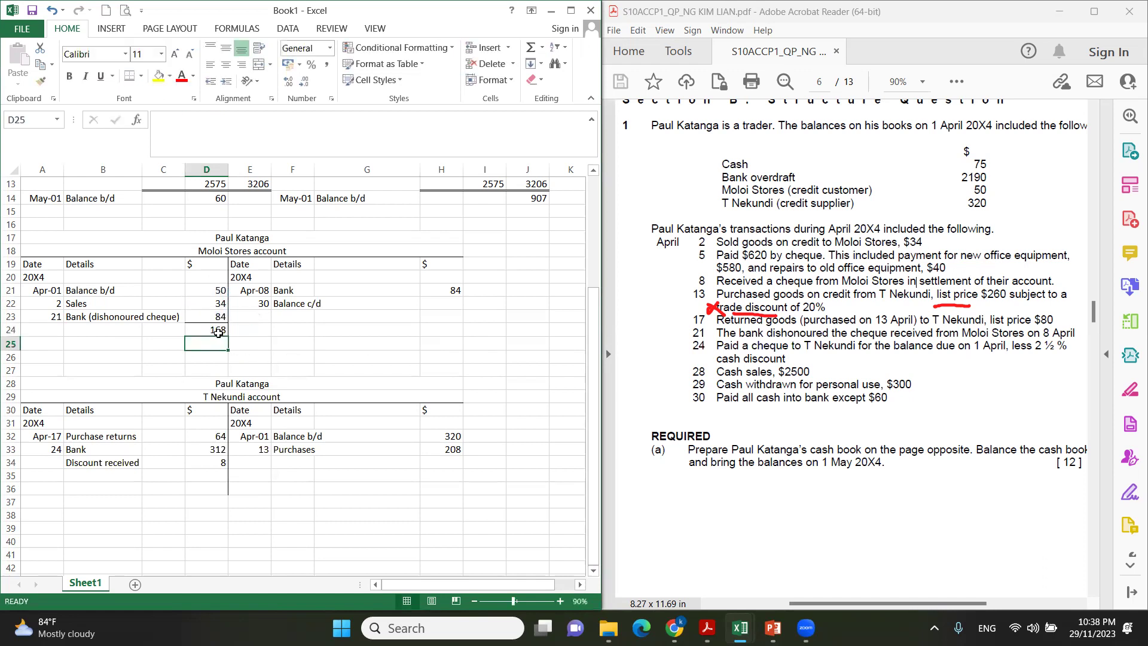
Make the Moloi Stores account's credit total in H24 equal to D24, with the same top and double bottom border
{"action": "left_click", "coordinate": [437, 329]}
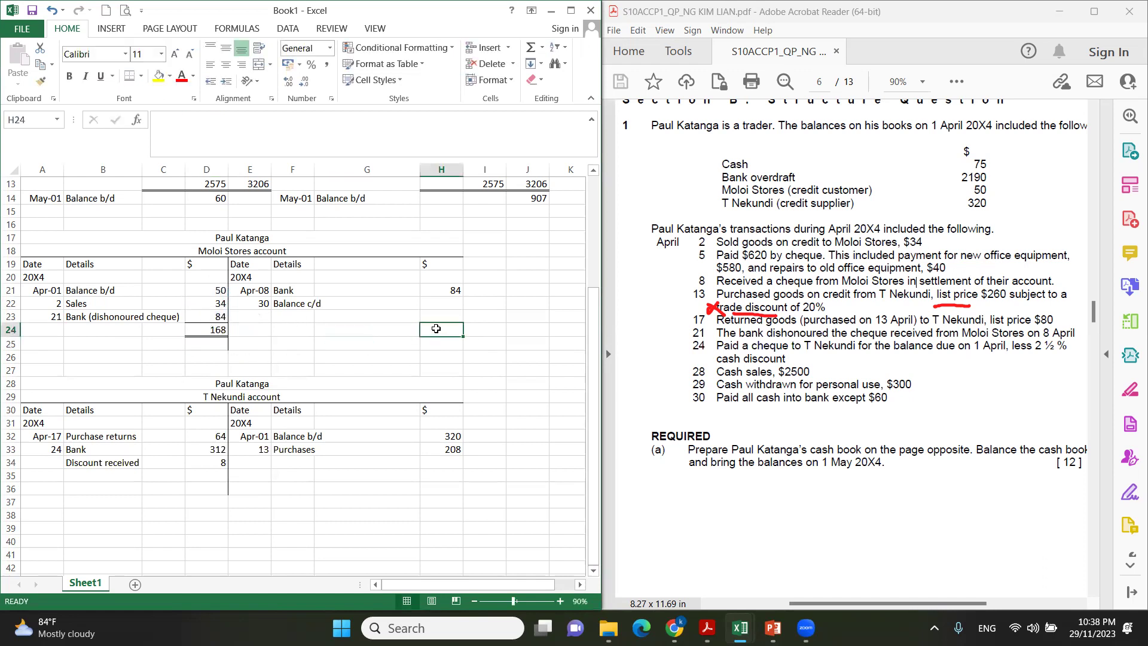
{"action": "type", "text": "="}
{"action": "left_click", "coordinate": [208, 330]}
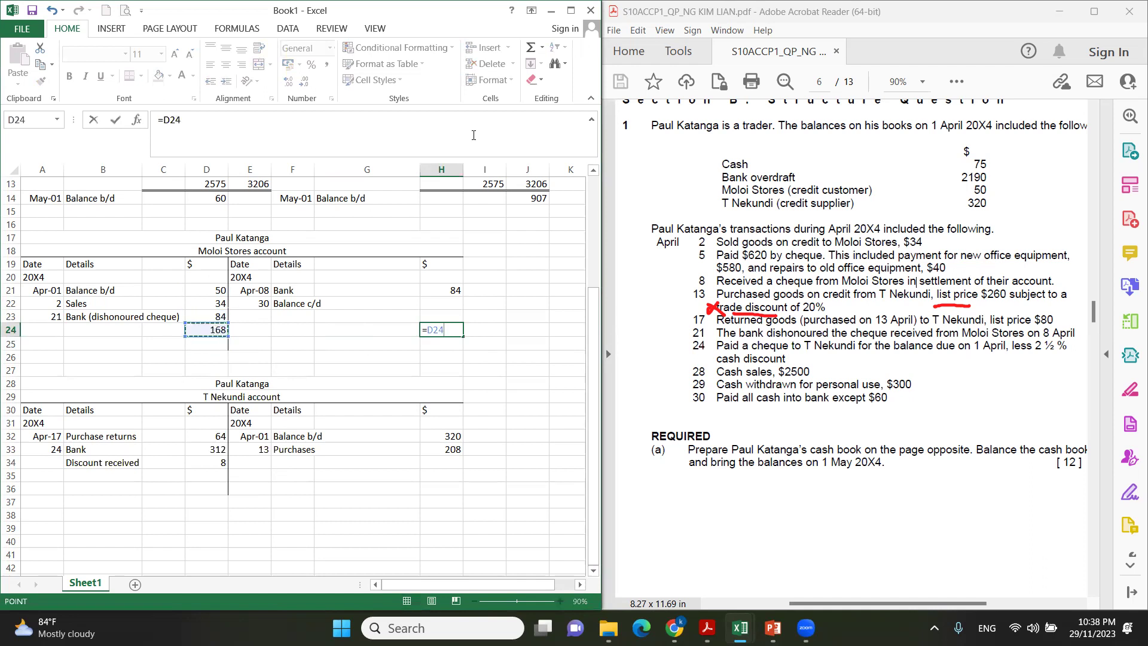
{"action": "key", "text": "ctrl+Return"}
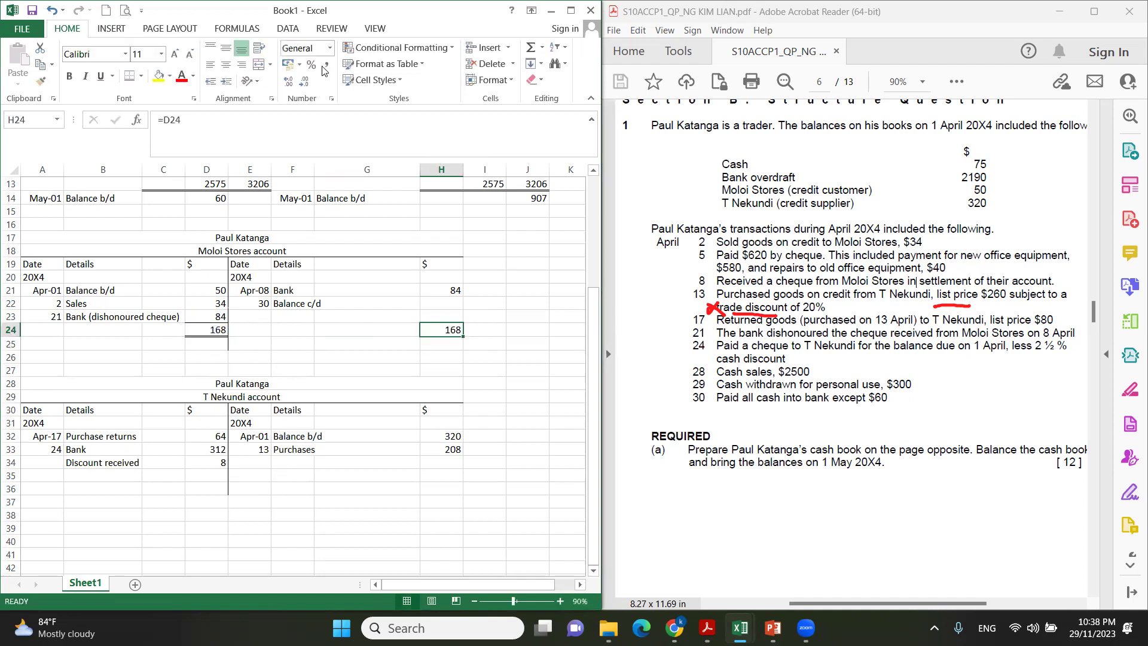
{"action": "left_click", "coordinate": [210, 328]}
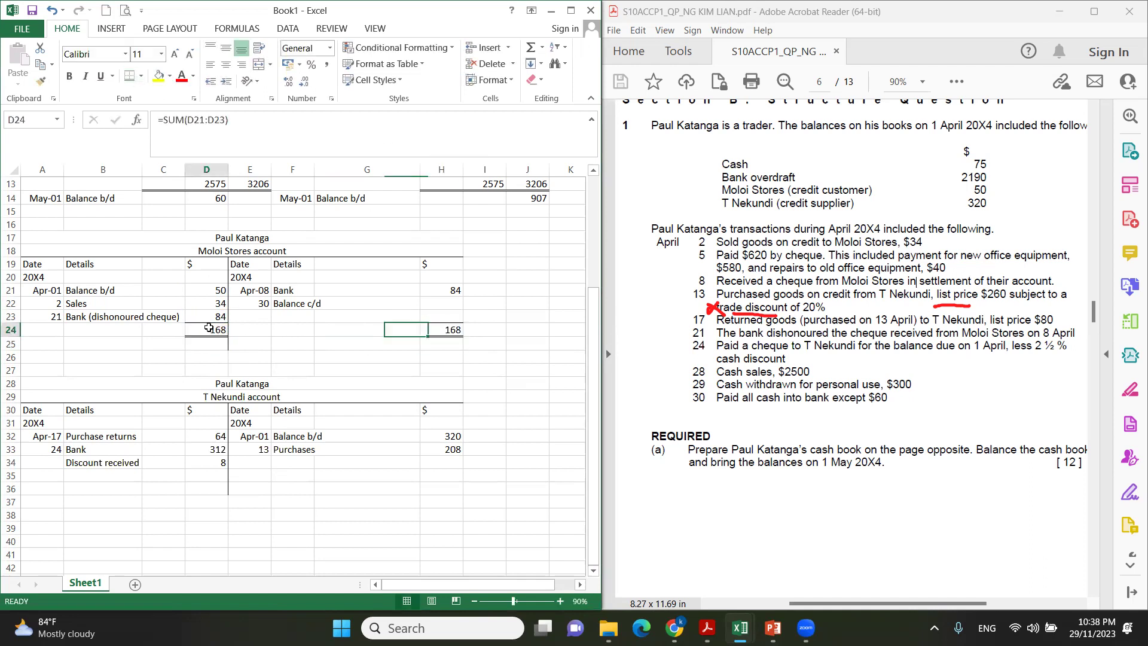
{"action": "left_click", "coordinate": [435, 329]}
Calculate the Moloi Stores account's Balance c/d amount as the debit total in D24 minus the Bank amount in H21
{"action": "left_click", "coordinate": [451, 300]}
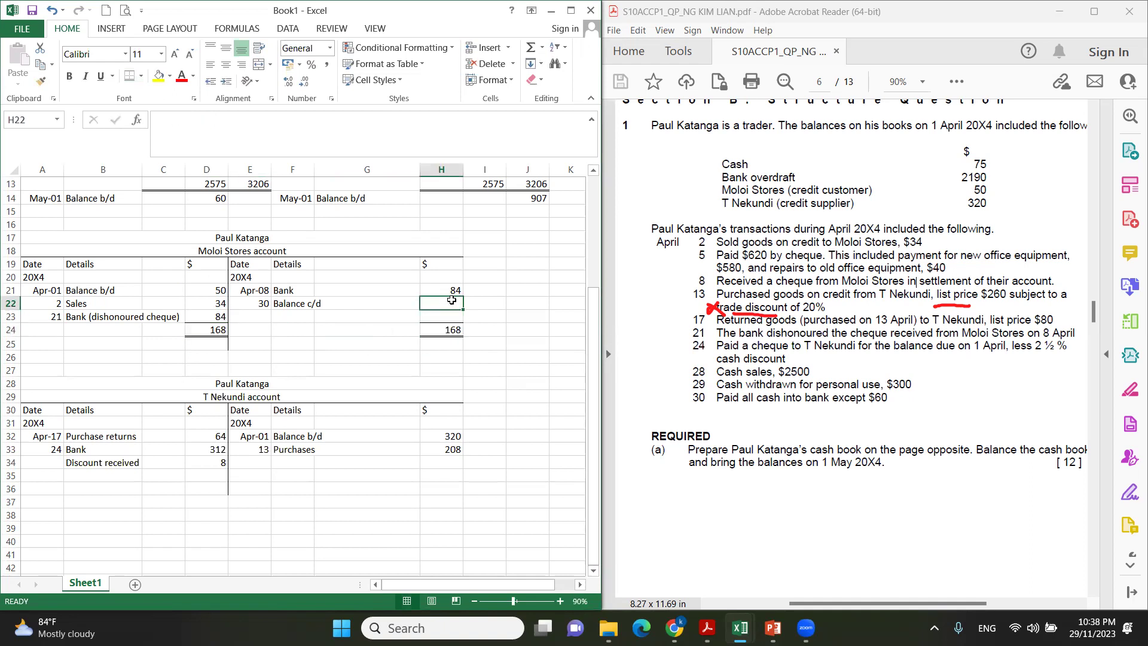
{"action": "type", "text": "="}
{"action": "left_click", "coordinate": [209, 329]}
{"action": "type", "text": "-"}
{"action": "left_click", "coordinate": [457, 289]}
{"action": "key", "text": "Return"}
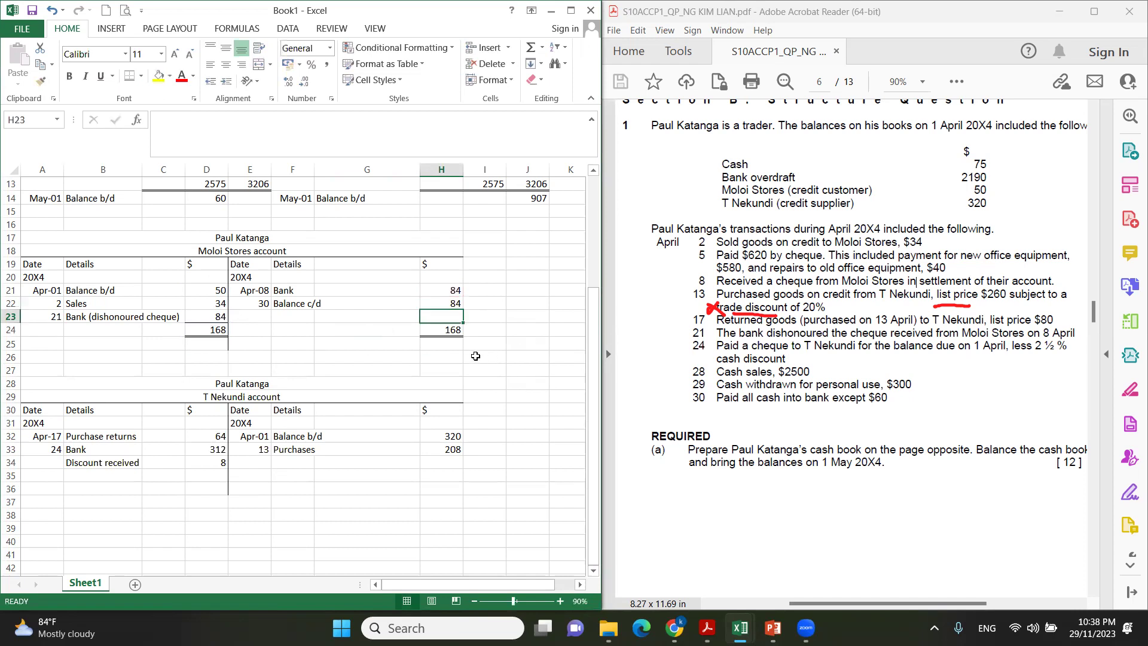
Bring down the Moloi Stores balance as a May 1 Balance b/d entry on the debit side, linking its amount to H22
{"action": "left_click", "coordinate": [57, 347]}
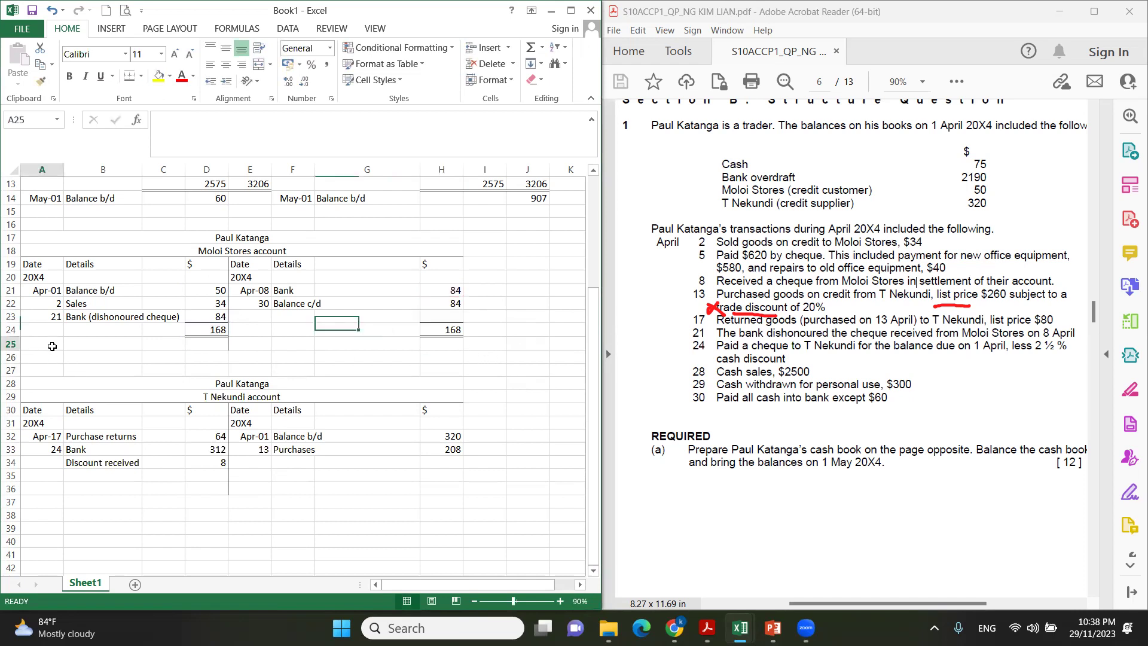
{"action": "type", "text": "May 1"}
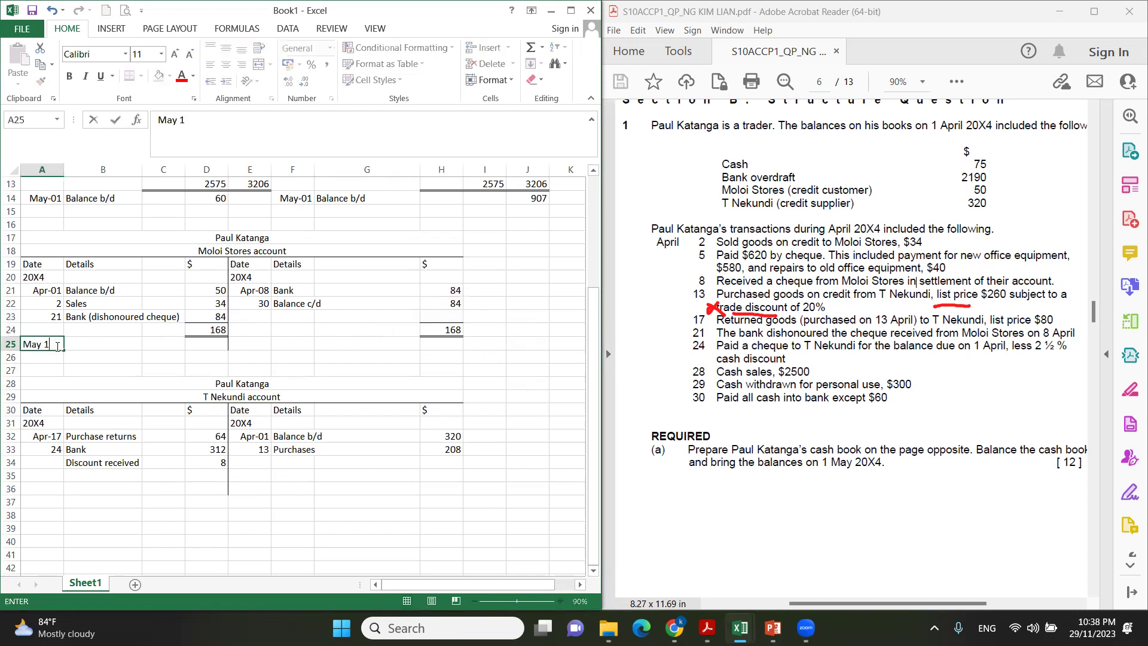
{"action": "key", "text": "Tab"}
{"action": "type", "text": "Balance bd"}
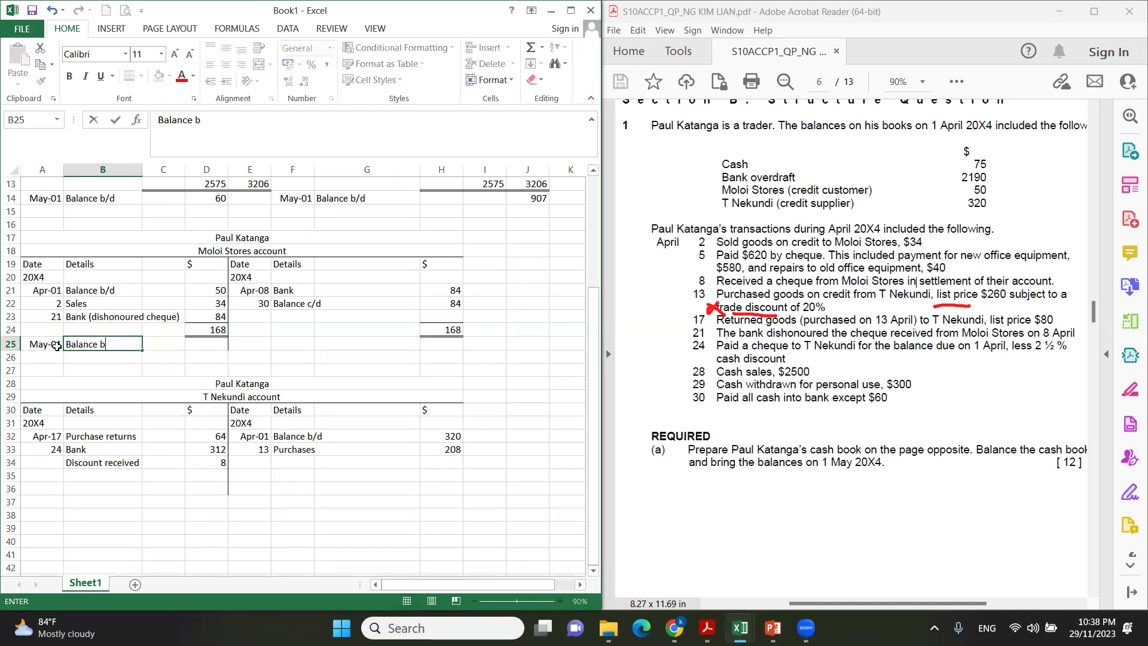
{"action": "key", "text": "Tab"}
{"action": "key", "text": "Tab"}
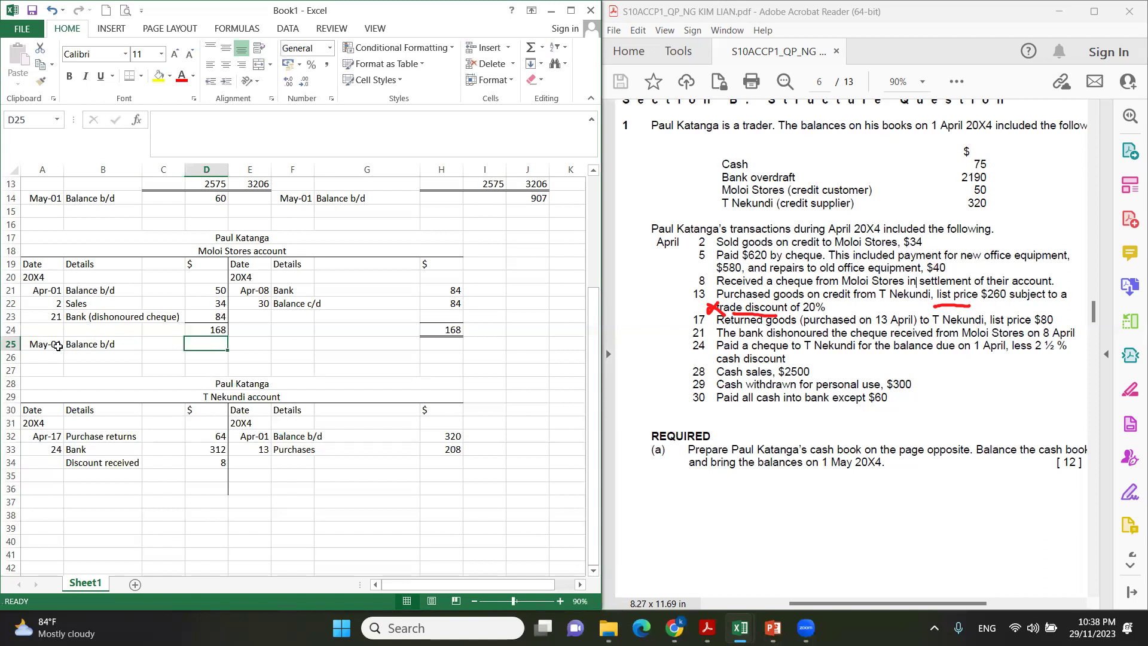
{"action": "type", "text": "="}
{"action": "left_click", "coordinate": [446, 303]}
{"action": "key", "text": "Return"}
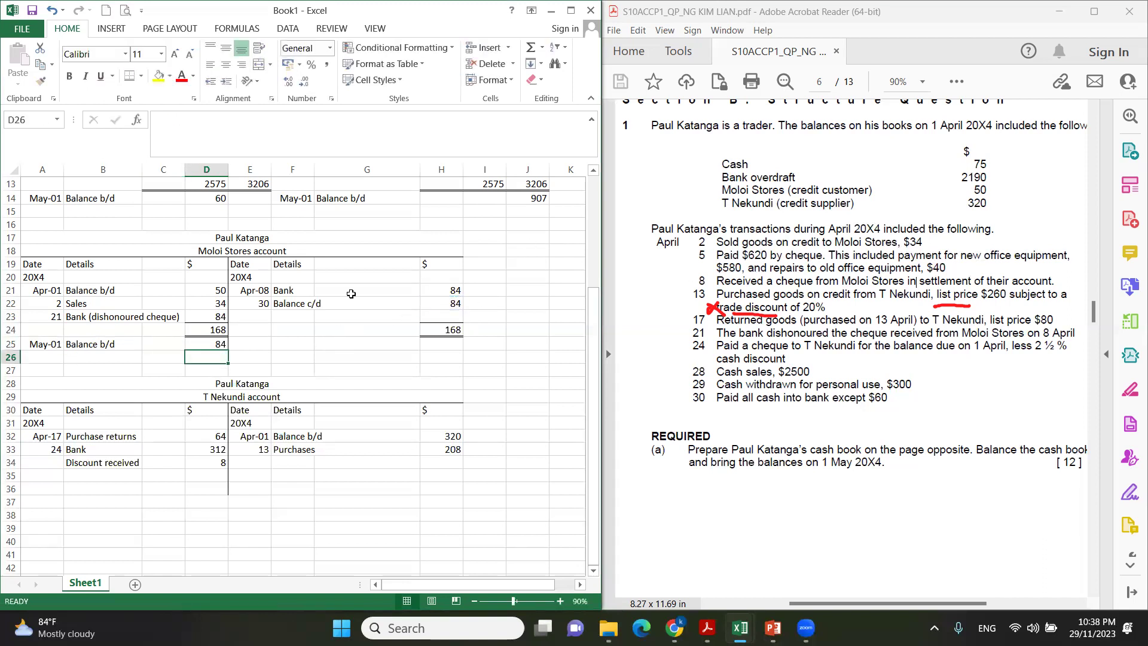
{"action": "left_click", "coordinate": [435, 303]}
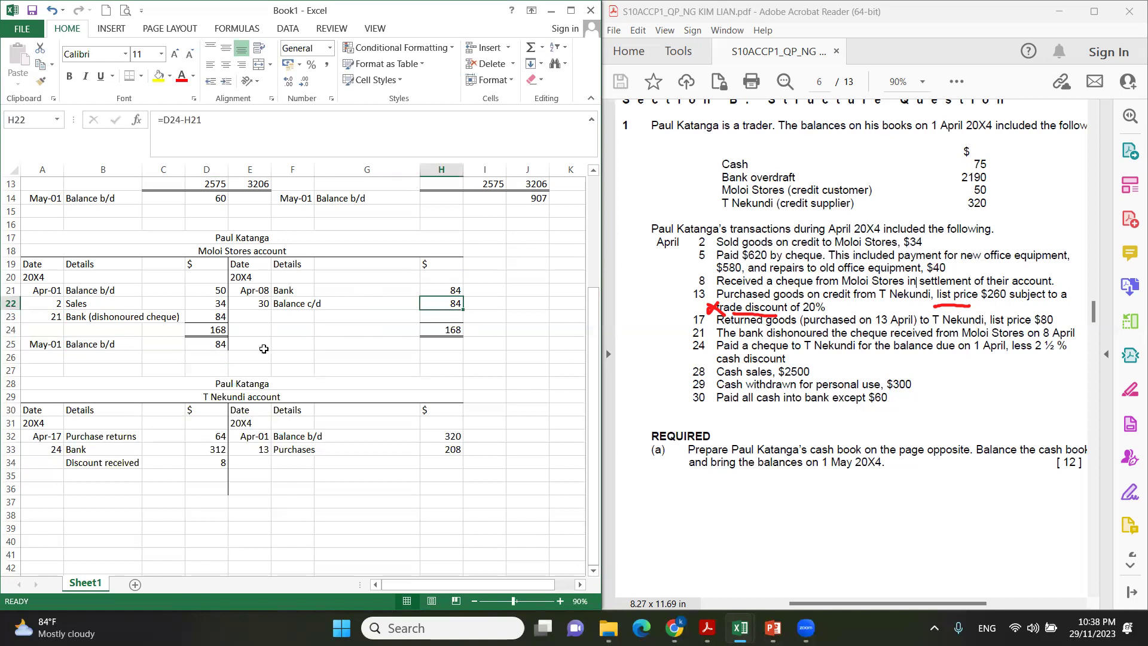
{"action": "left_click", "coordinate": [201, 346]}
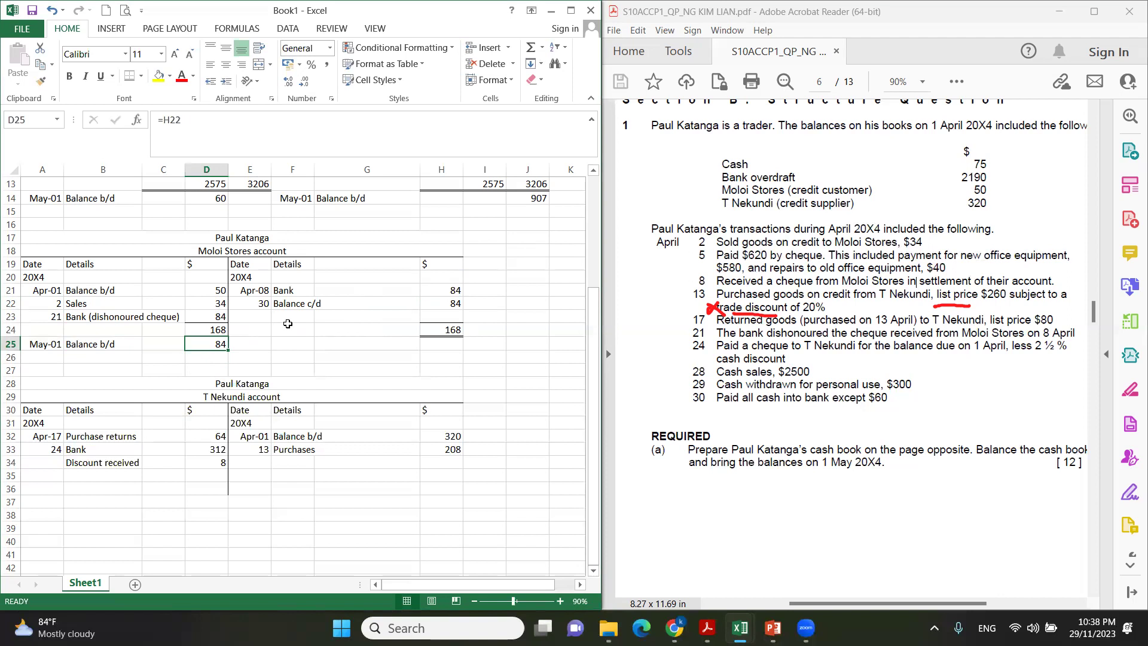
{"action": "left_click", "coordinate": [439, 302]}
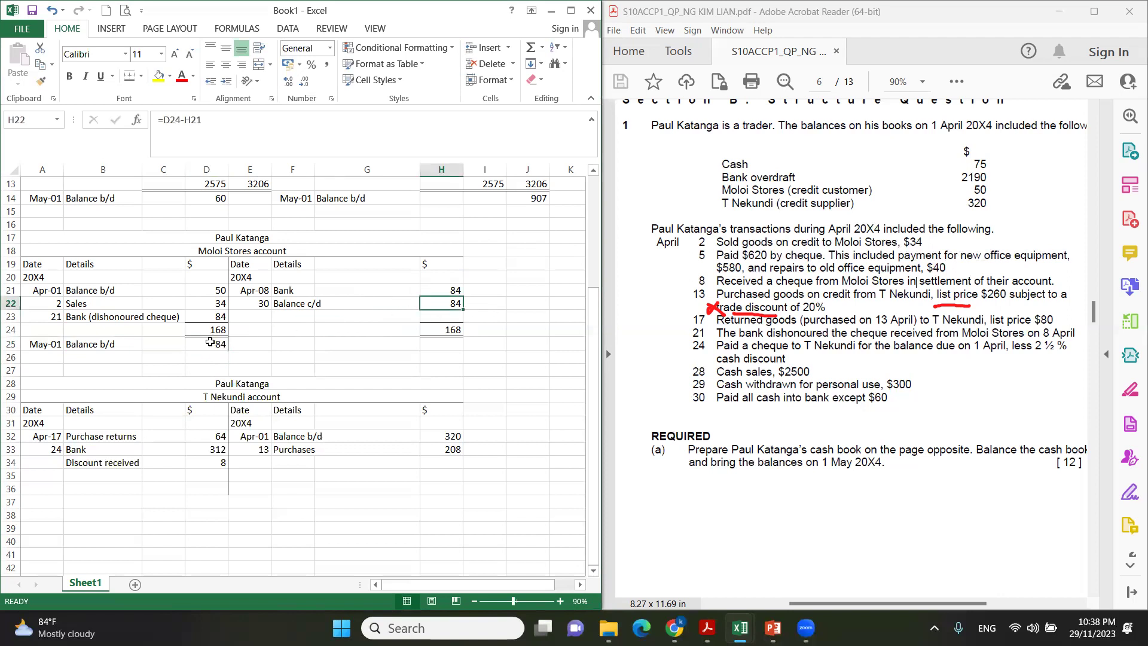
{"action": "left_click", "coordinate": [210, 342]}
Fill the blank cells A24:C24 and E24:G24 in the Moloi Stores account's total row with dark grey
{"action": "left_click", "coordinate": [37, 328]}
{"action": "left_click_drag", "start_coordinate": [36, 329], "coordinate": [174, 326]}
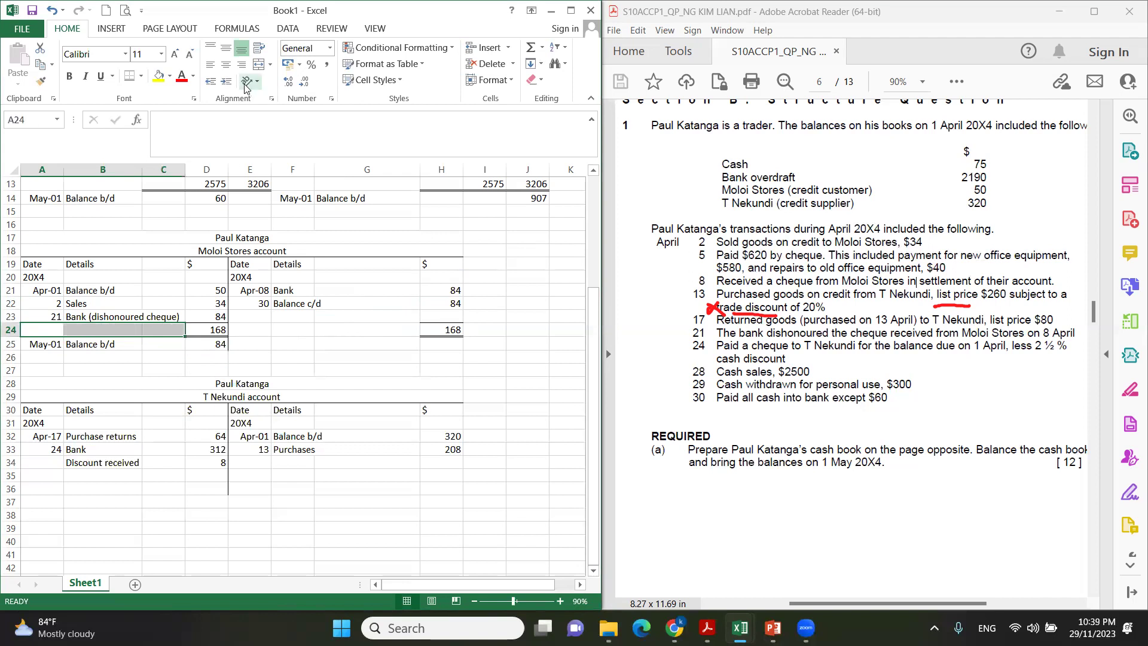
{"action": "left_click", "coordinate": [170, 76]}
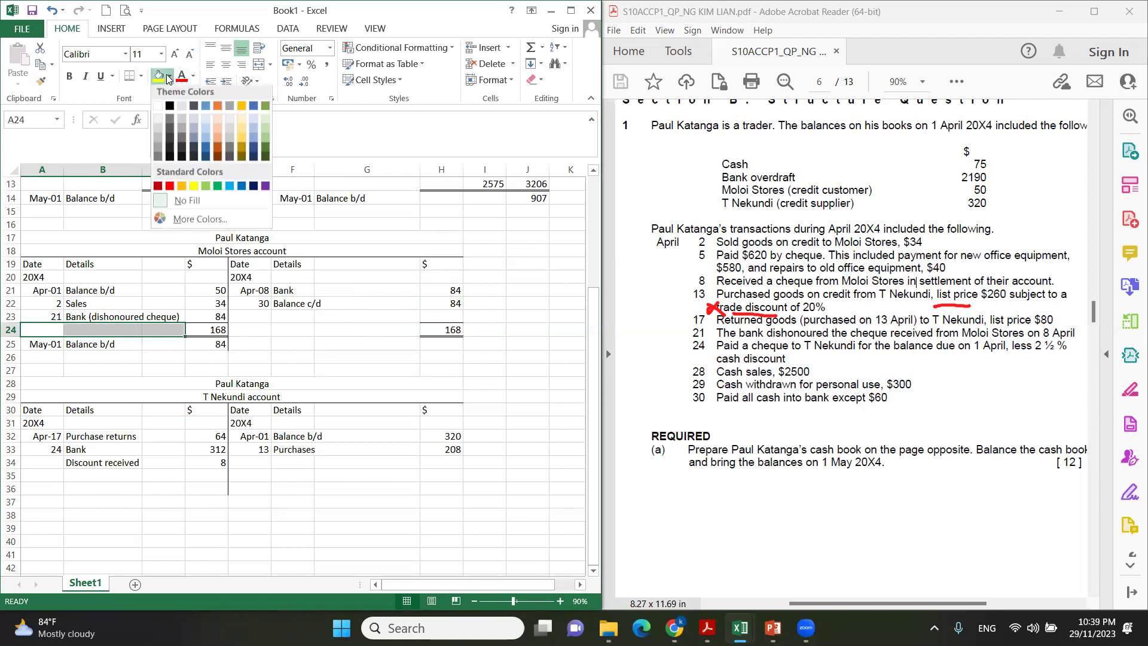
{"action": "left_click", "coordinate": [158, 157]}
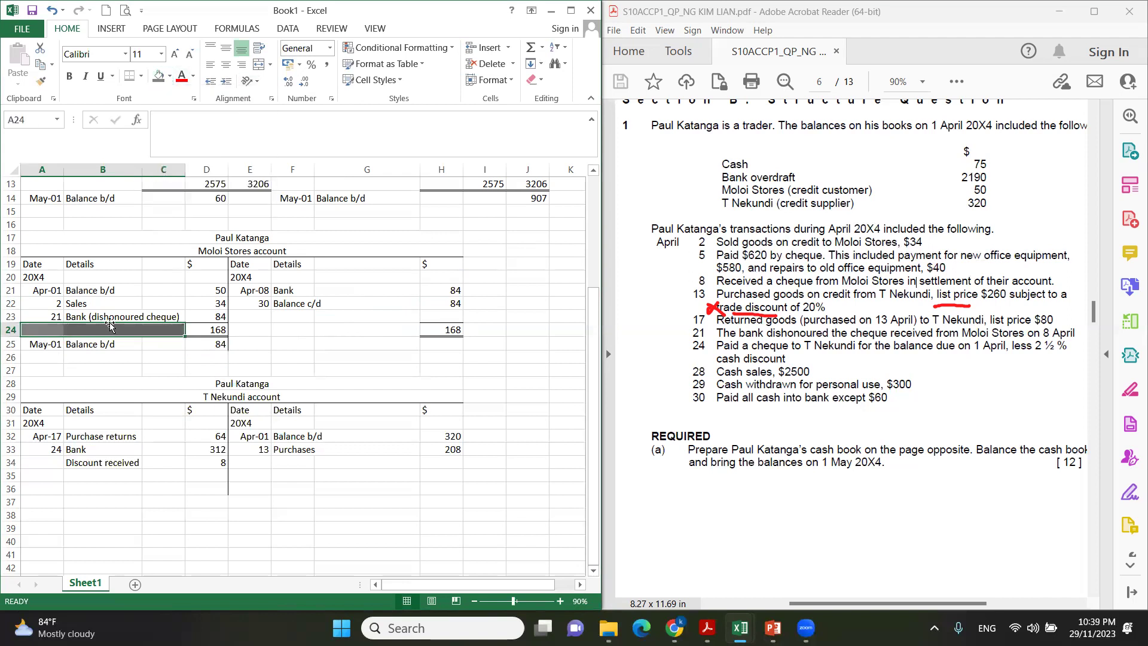
{"action": "left_click_drag", "start_coordinate": [251, 330], "coordinate": [383, 329]}
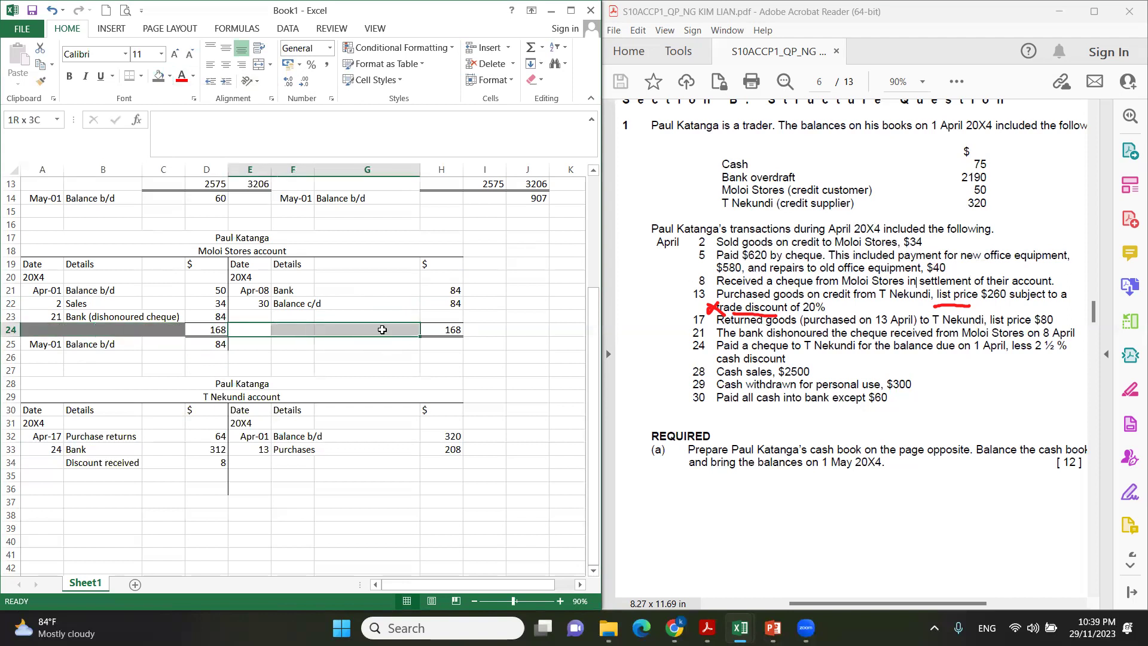
{"action": "left_click", "coordinate": [158, 76]}
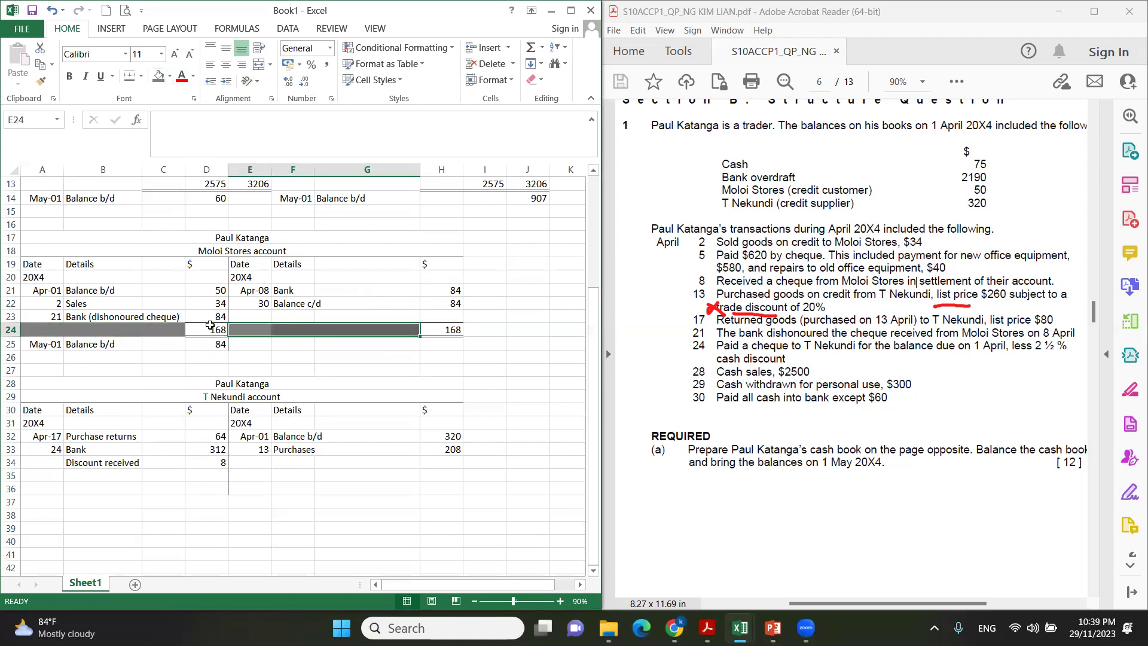
{"action": "left_click", "coordinate": [210, 327]}
{"action": "left_click", "coordinate": [455, 333]}
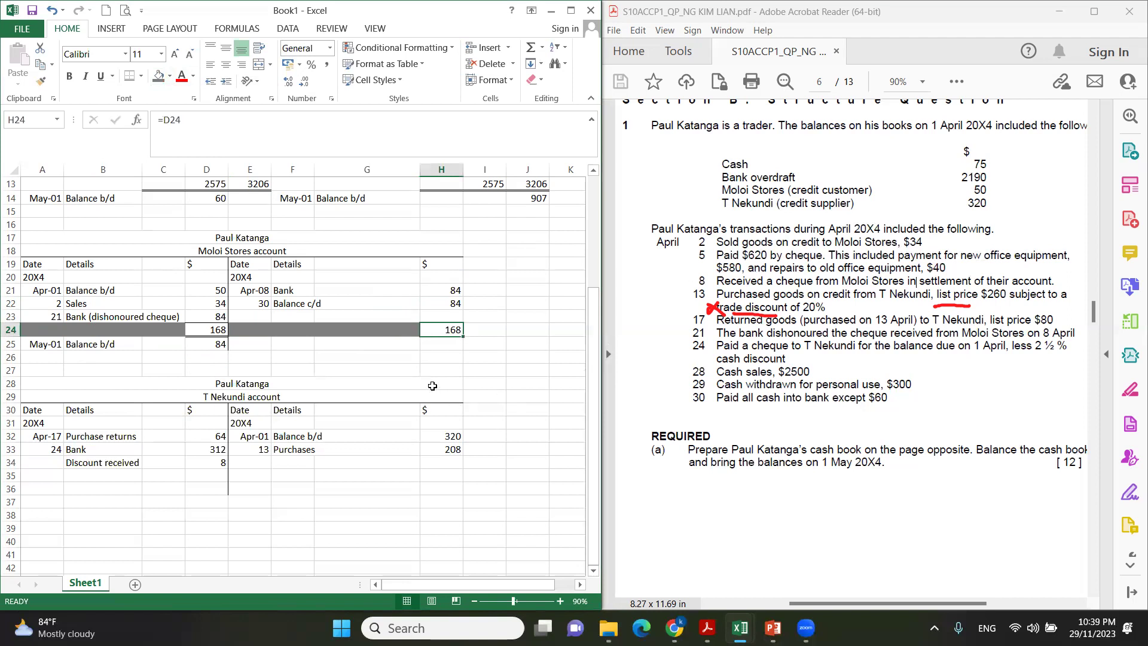
Total the supplier account's credit side in H36 with a SUM formula over H32:H35
{"action": "left_click", "coordinate": [208, 474]}
{"action": "scroll", "coordinate": [310, 493], "scroll_direction": "down", "scroll_amount": 2}
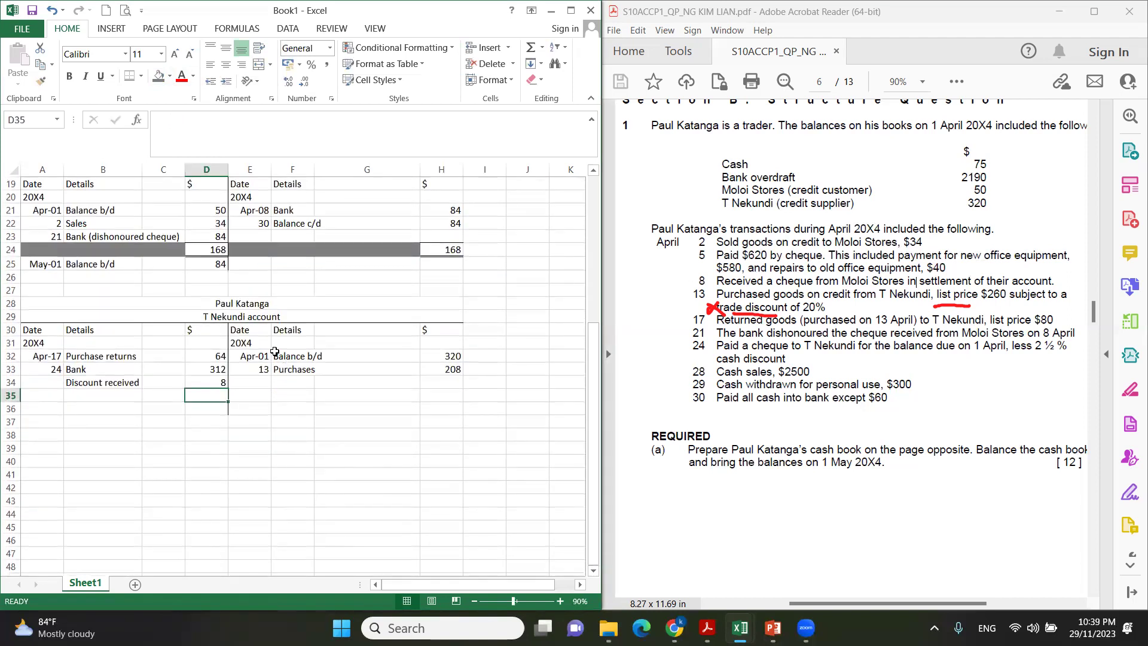
{"action": "scroll", "coordinate": [272, 335], "scroll_direction": "up", "scroll_amount": 1}
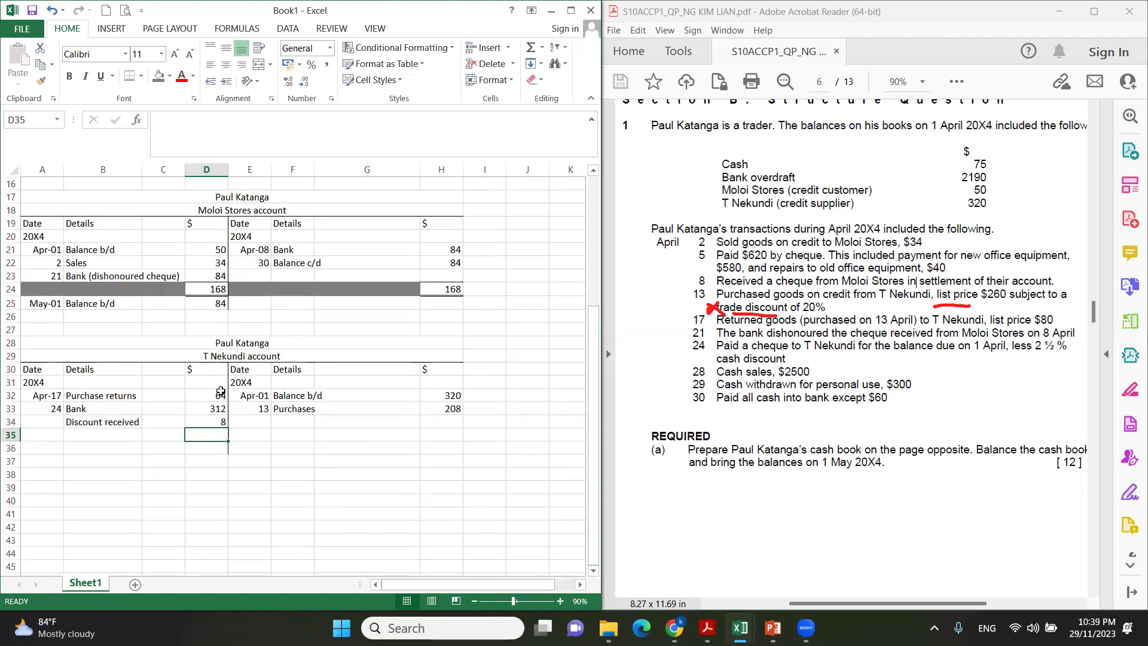
{"action": "left_click_drag", "start_coordinate": [205, 395], "coordinate": [193, 422]}
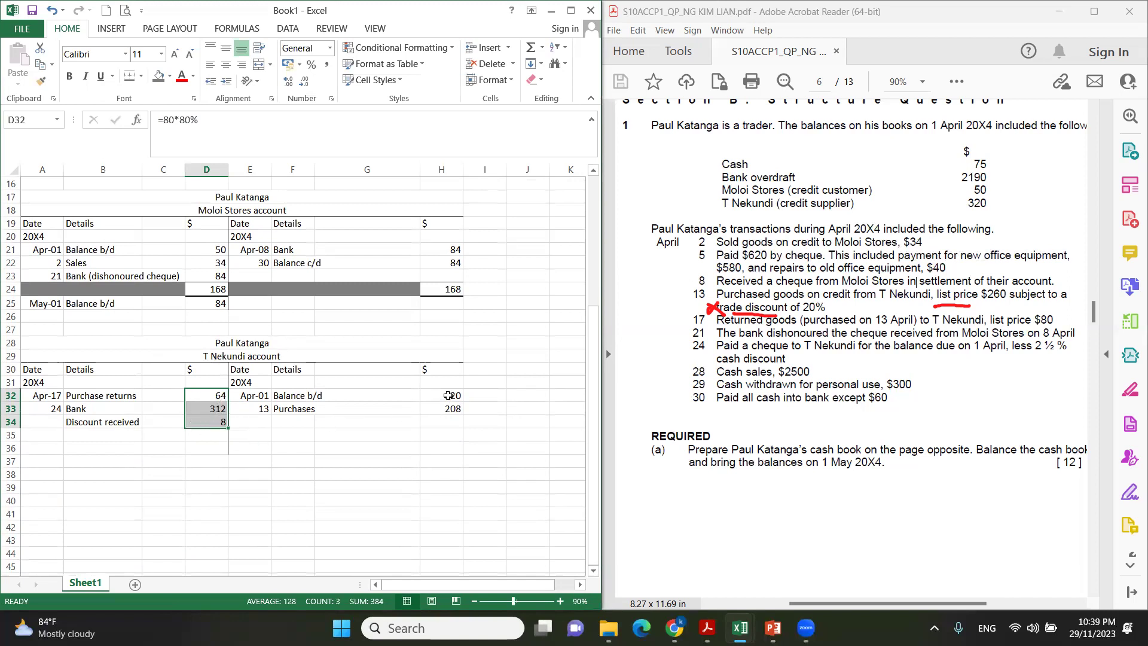
{"action": "left_click_drag", "start_coordinate": [448, 396], "coordinate": [448, 409]}
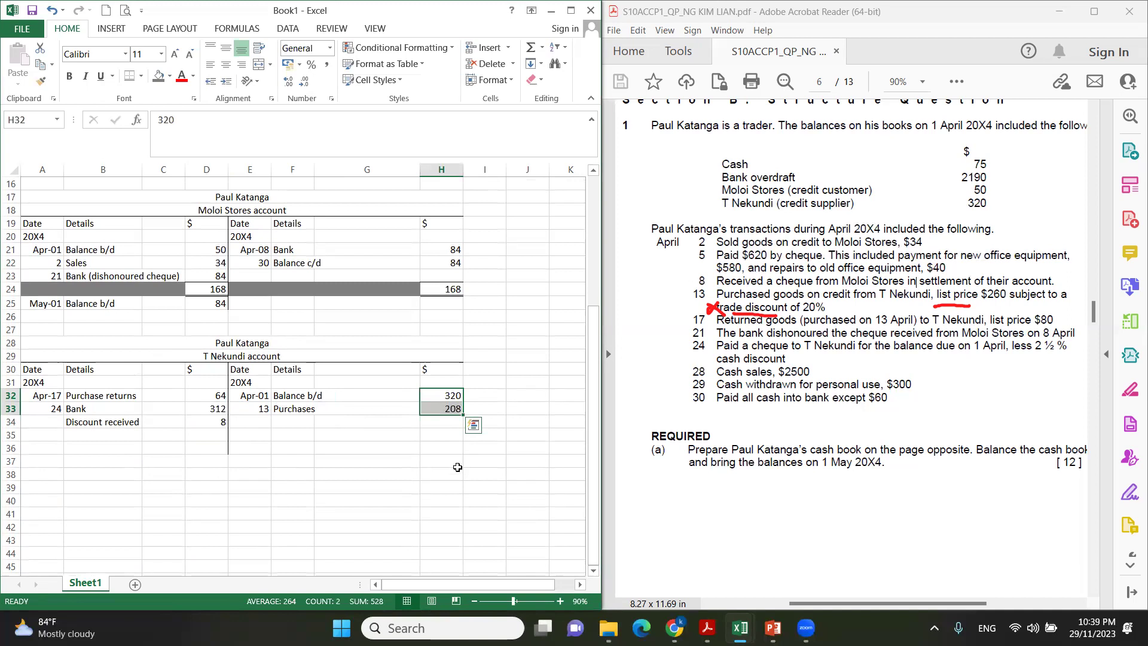
{"action": "left_click", "coordinate": [450, 434]}
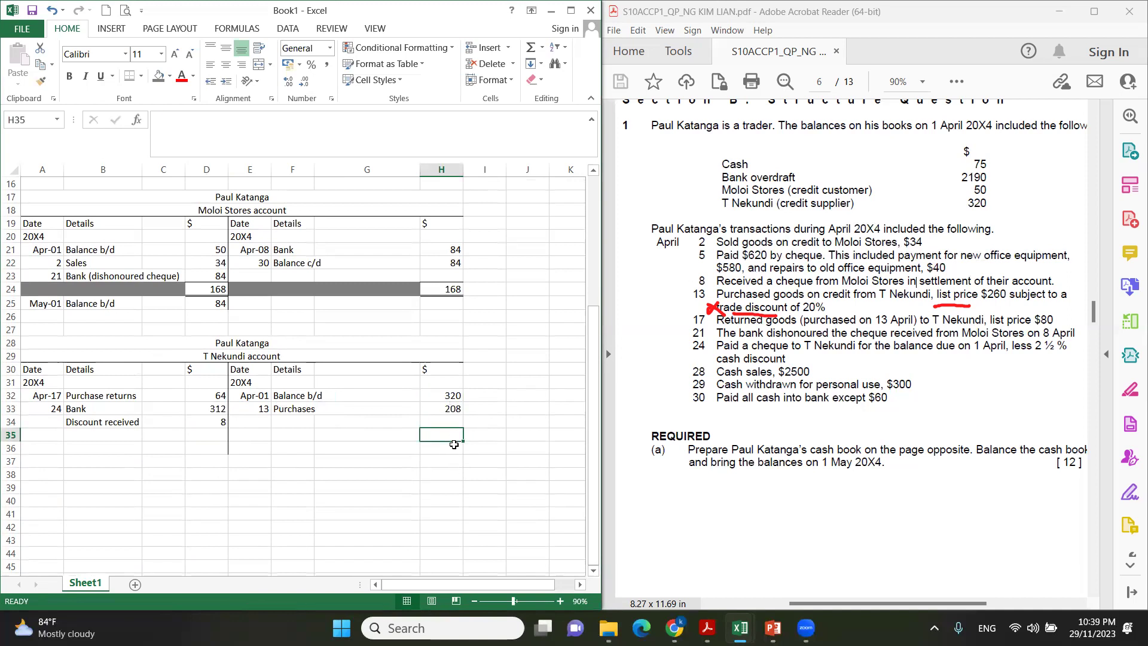
{"action": "left_click", "coordinate": [449, 448]}
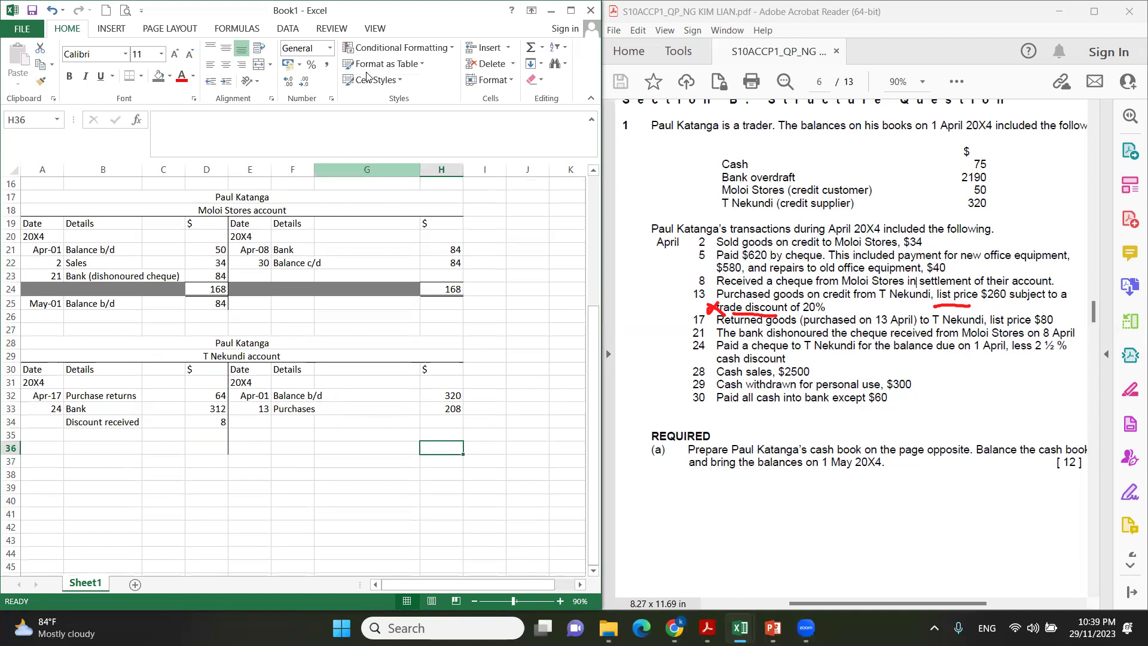
{"action": "type", "text": "=sum"}
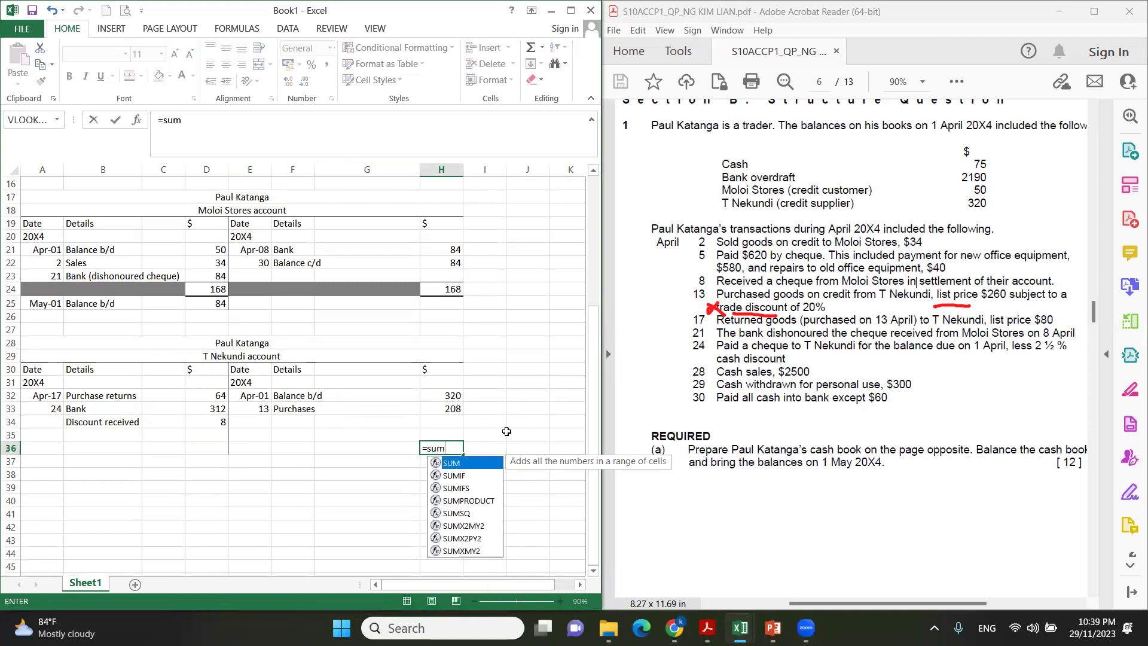
{"action": "type", "text": "("}
{"action": "left_click_drag", "start_coordinate": [445, 396], "coordinate": [443, 432]}
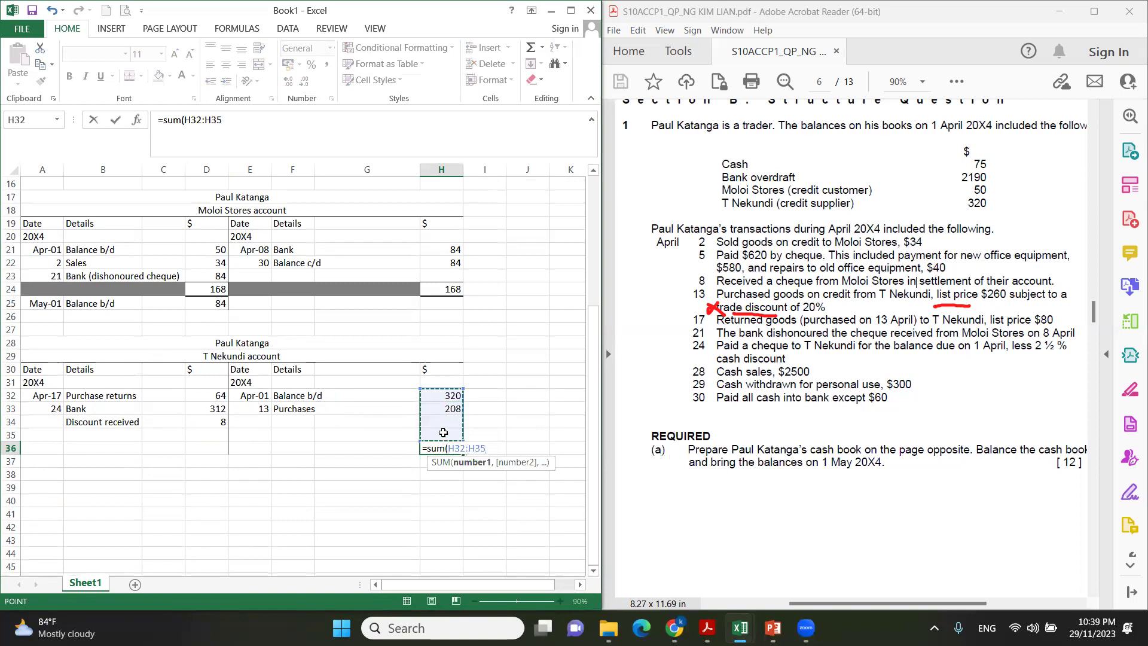
{"action": "key", "text": "Return"}
Give the credit total in H36 a top and double bottom border, and set the debit total D36 equal to it with the same border
{"action": "left_click", "coordinate": [445, 448]}
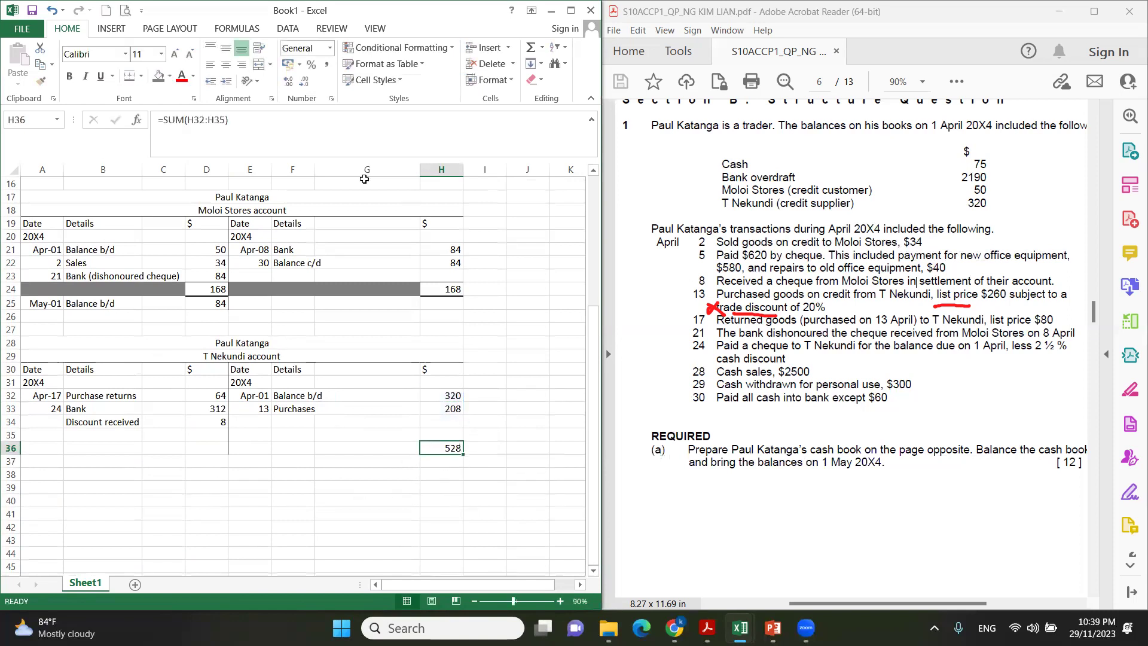
{"action": "left_click", "coordinate": [205, 447]}
{"action": "type", "text": "="}
{"action": "left_click", "coordinate": [432, 444]}
{"action": "key", "text": "Return"}
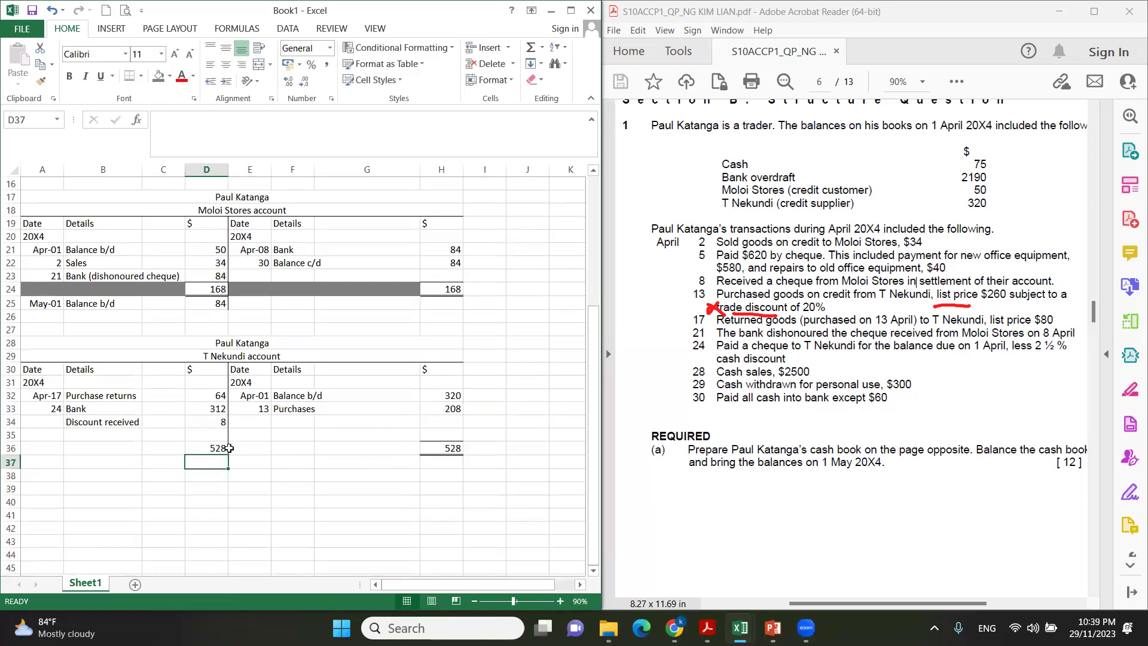
{"action": "left_click", "coordinate": [207, 445]}
{"action": "left_click", "coordinate": [129, 76]}
Add a Balance c/d entry dated 30 in row 35 on the supplier account's debit side
{"action": "left_click", "coordinate": [85, 435]}
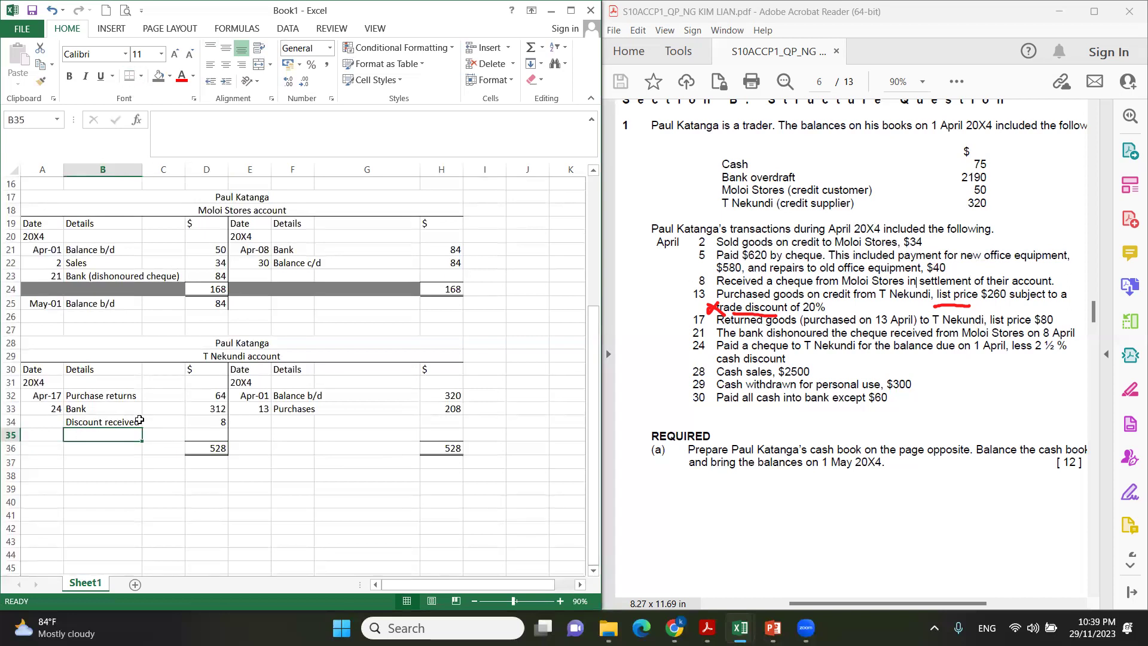
{"action": "key", "text": "Left"}
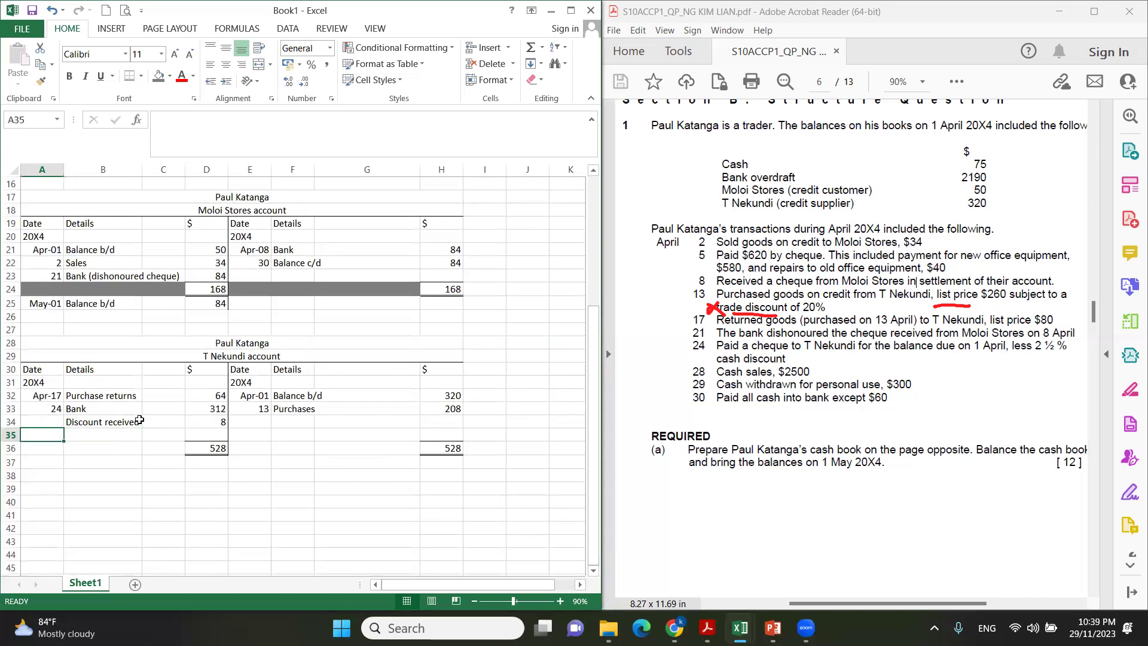
{"action": "type", "text": "30"}
{"action": "key", "text": "Tab"}
{"action": "type", "text": "Bal"}
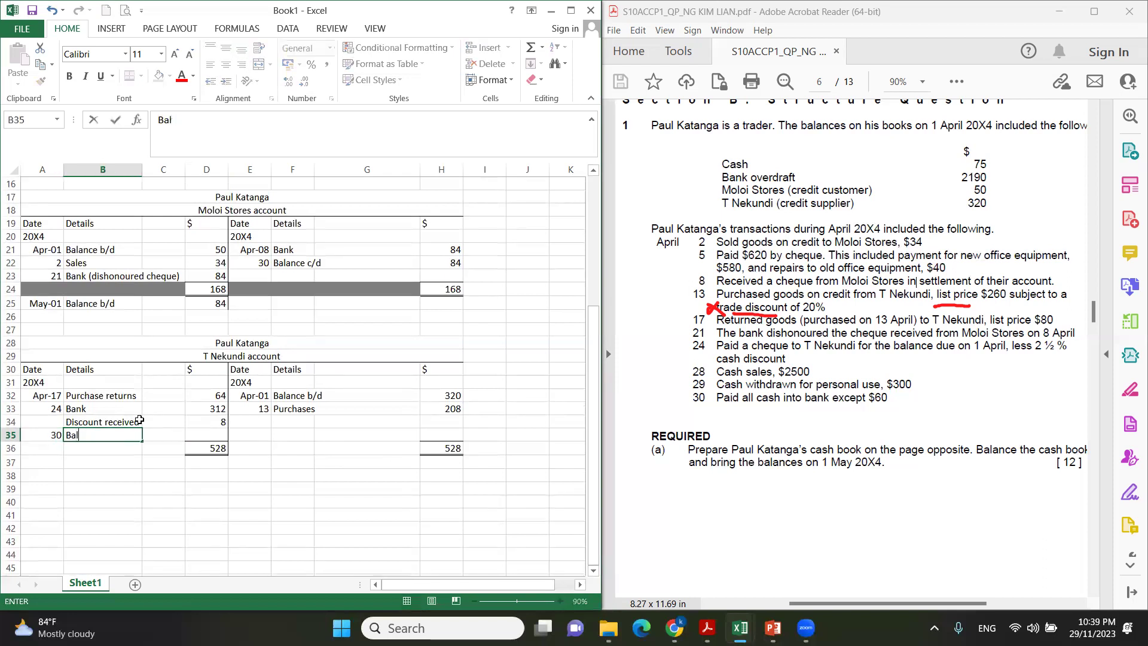
{"action": "type", "text": "ance c/d"}
{"action": "key", "text": "Tab"}
{"action": "key", "text": "Tab"}
Calculate the supplier account's Balance c/d amount in D35 as H36 minus D32, D33 and D34
{"action": "type", "text": "-"}
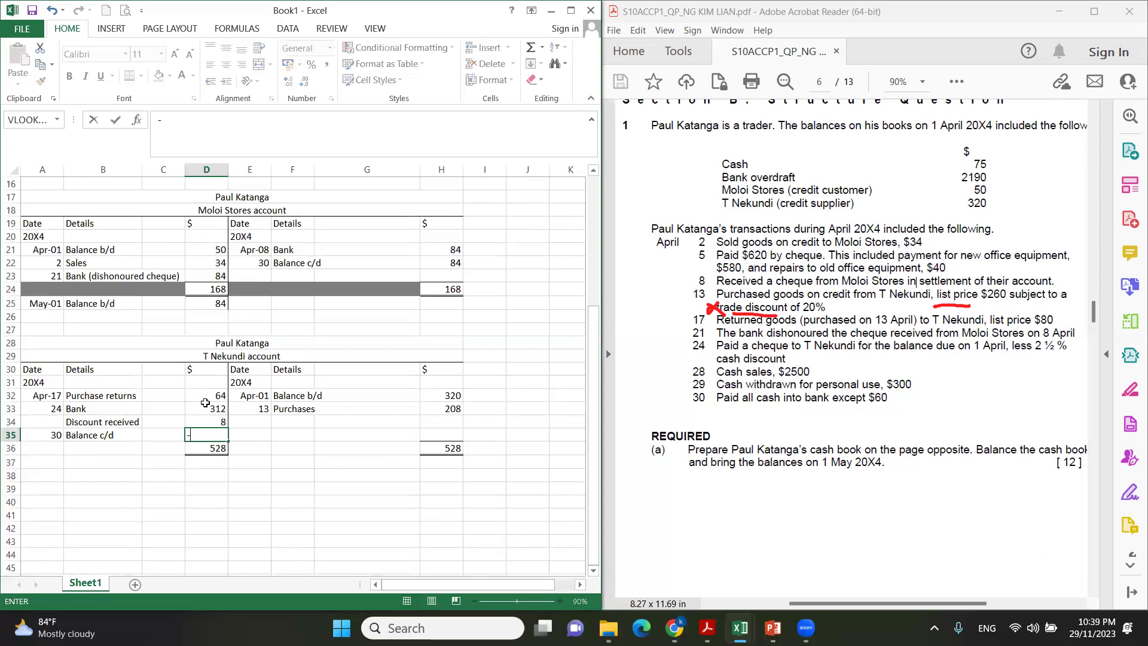
{"action": "key", "text": "BackSpace"}
{"action": "type", "text": "="}
{"action": "left_click", "coordinate": [443, 449]}
{"action": "type", "text": "-"}
{"action": "left_click", "coordinate": [205, 394]}
{"action": "type", "text": "-"}
{"action": "left_click", "coordinate": [205, 410]}
{"action": "type", "text": "-"}
{"action": "left_click", "coordinate": [206, 420]}
{"action": "key", "text": "Return"}
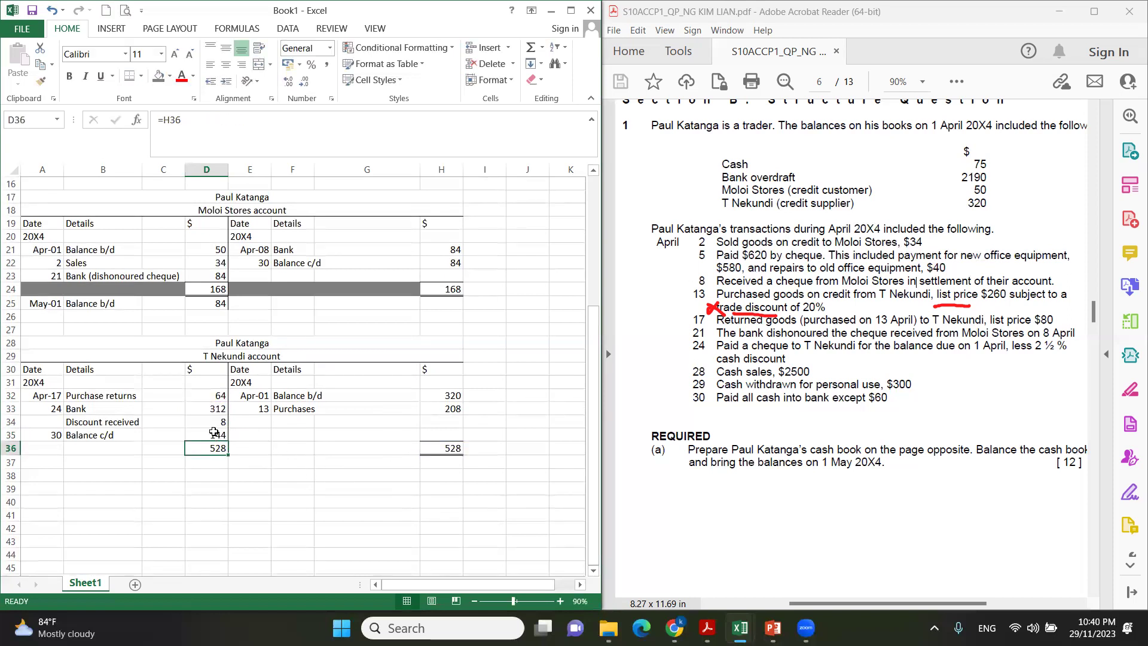
Bring down the supplier account's balance as a May 1 Balance b/d entry in row 37 on the credit side, linking its amount to D35
{"action": "left_click", "coordinate": [256, 460]}
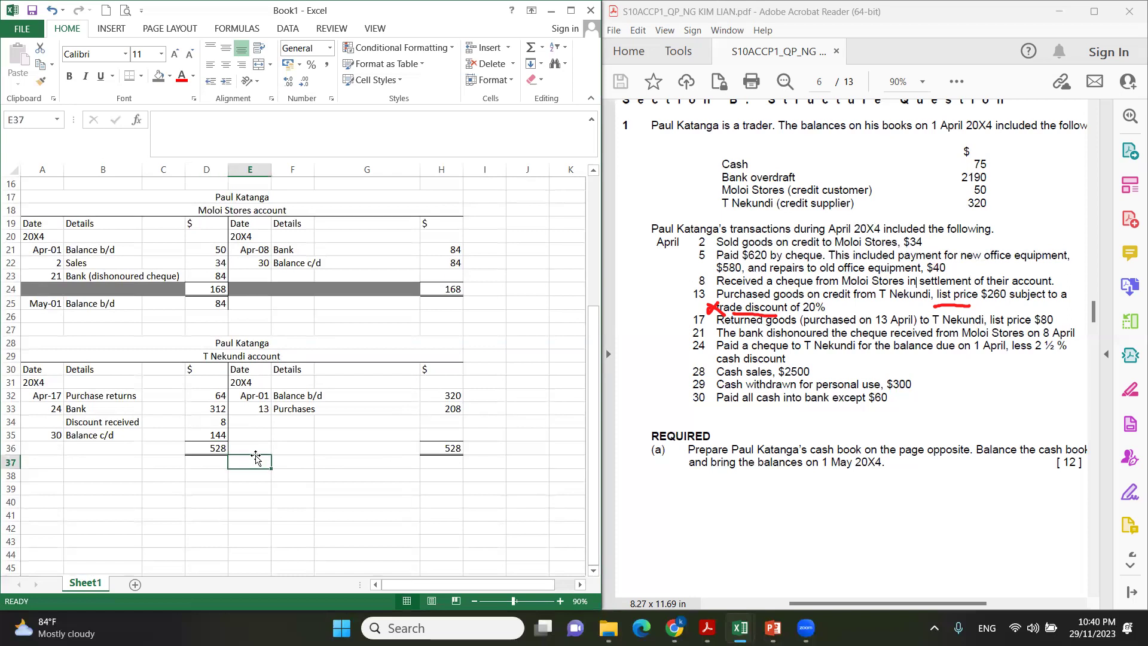
{"action": "type", "text": "May 1"}
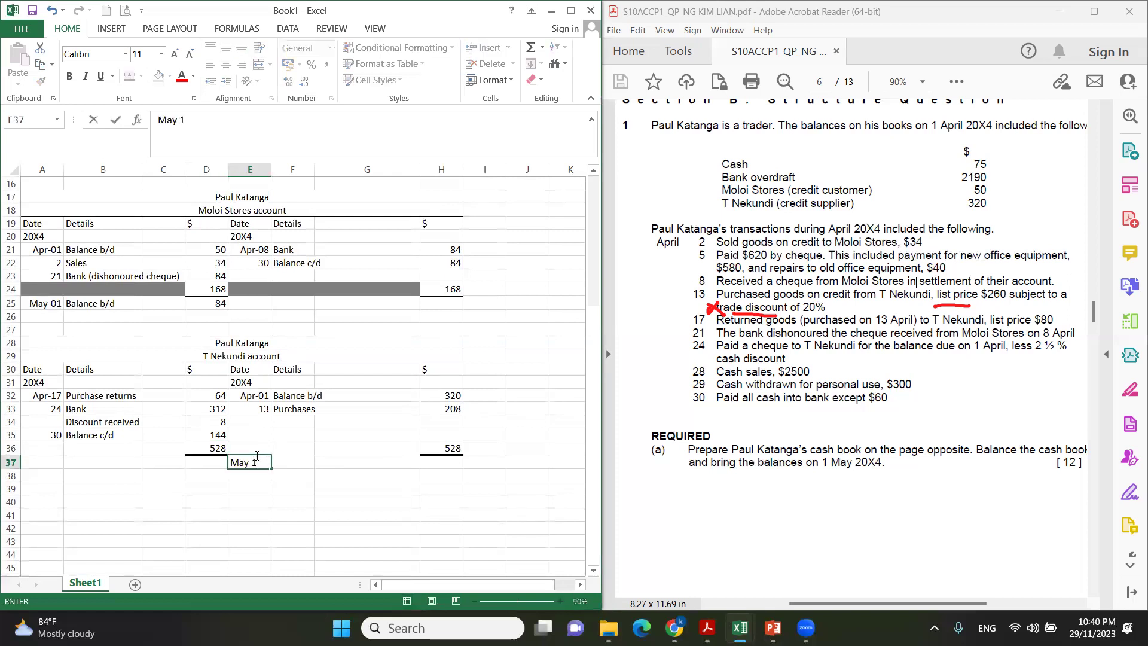
{"action": "key", "text": "Tab"}
{"action": "type", "text": "Bala"}
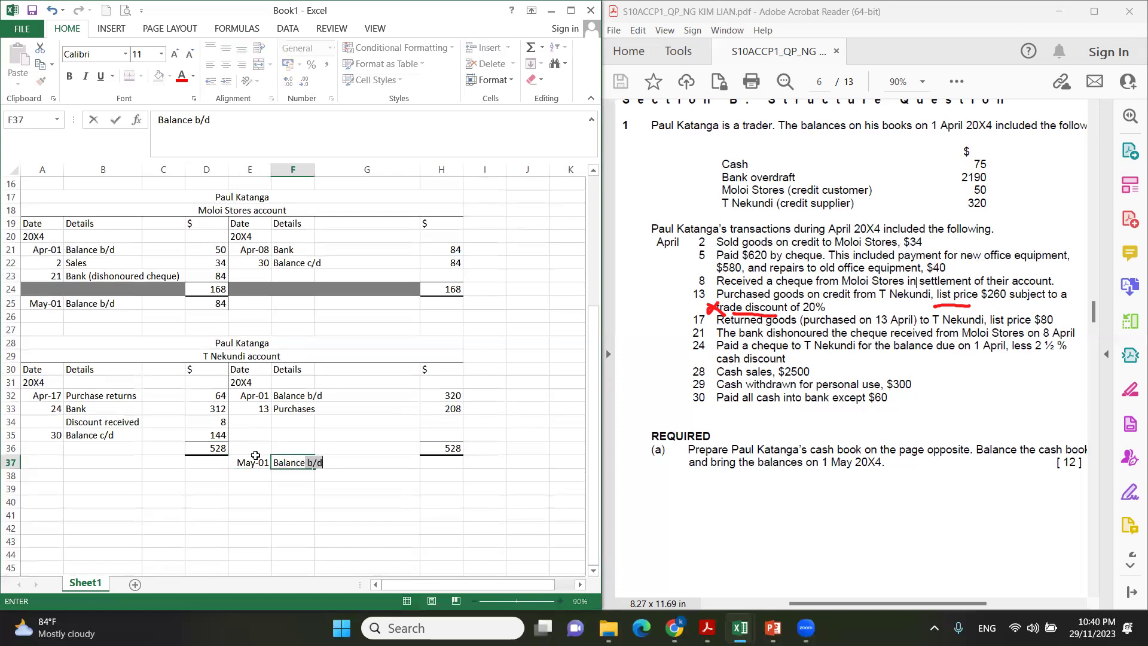
{"action": "type", "text": "nce"}
{"action": "key", "text": "Tab"}
{"action": "key", "text": "Tab"}
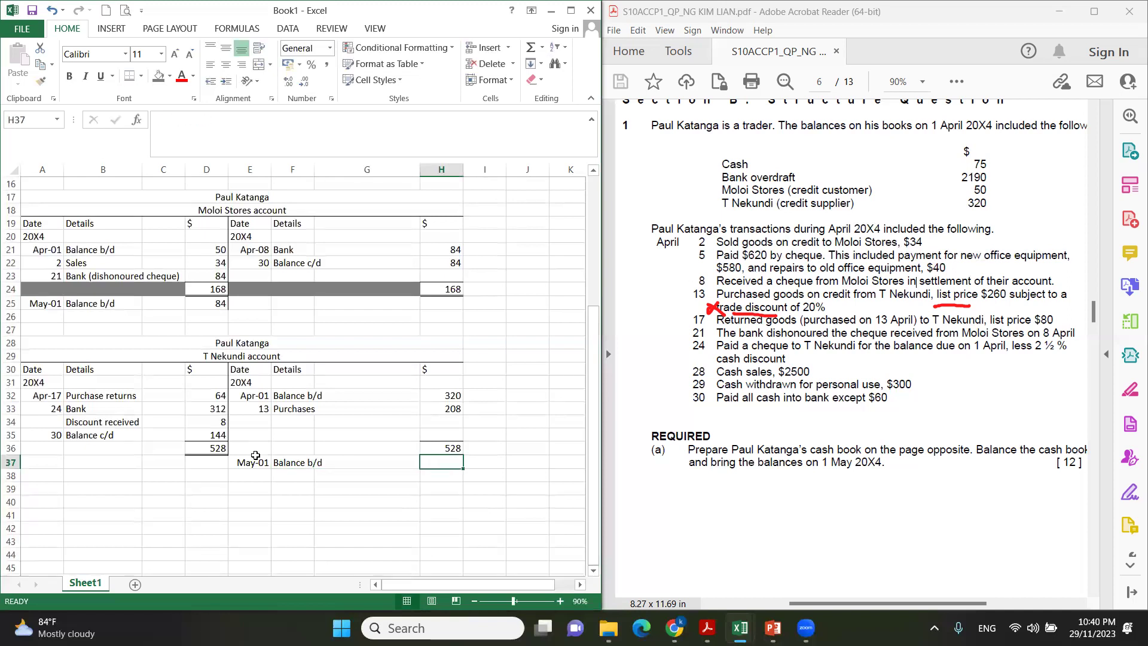
{"action": "type", "text": "="}
{"action": "left_click", "coordinate": [204, 434]}
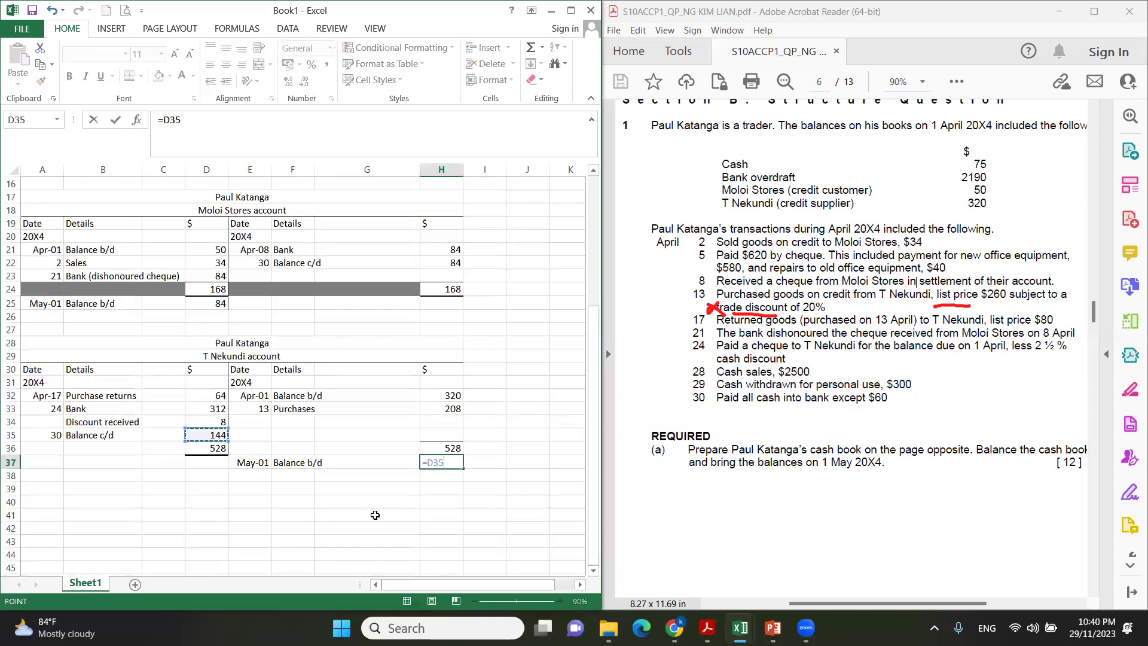
{"action": "key", "text": "Return"}
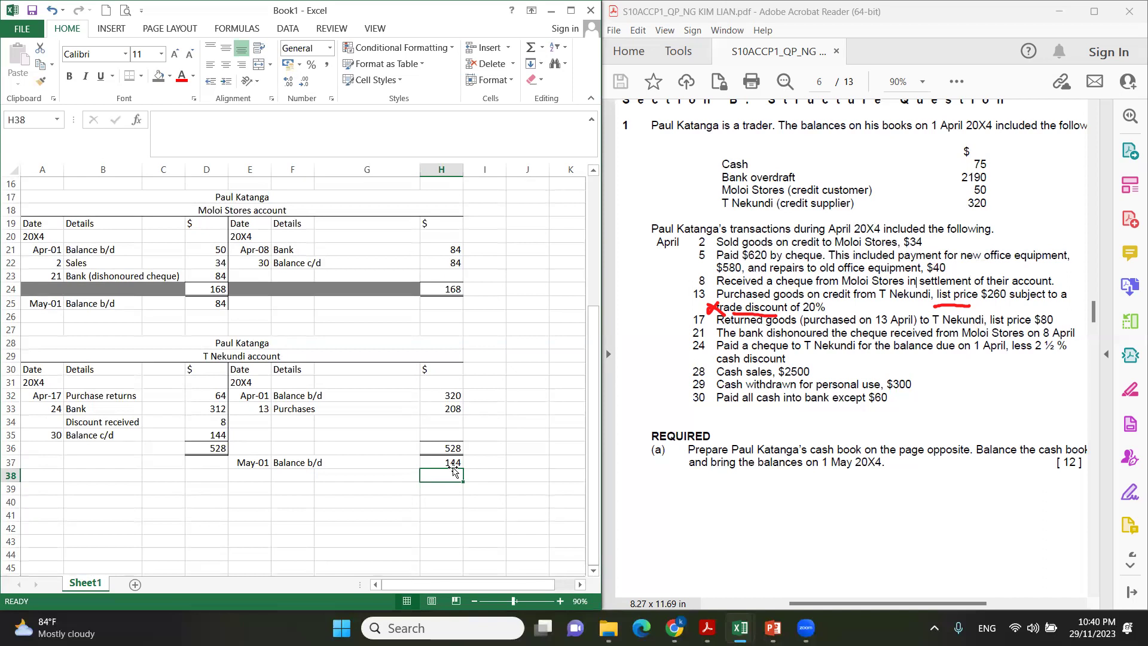
Handwrite TR in red beside the Moloi Stores account title and TP beside the supplier account title
{"action": "left_click", "coordinate": [255, 211]}
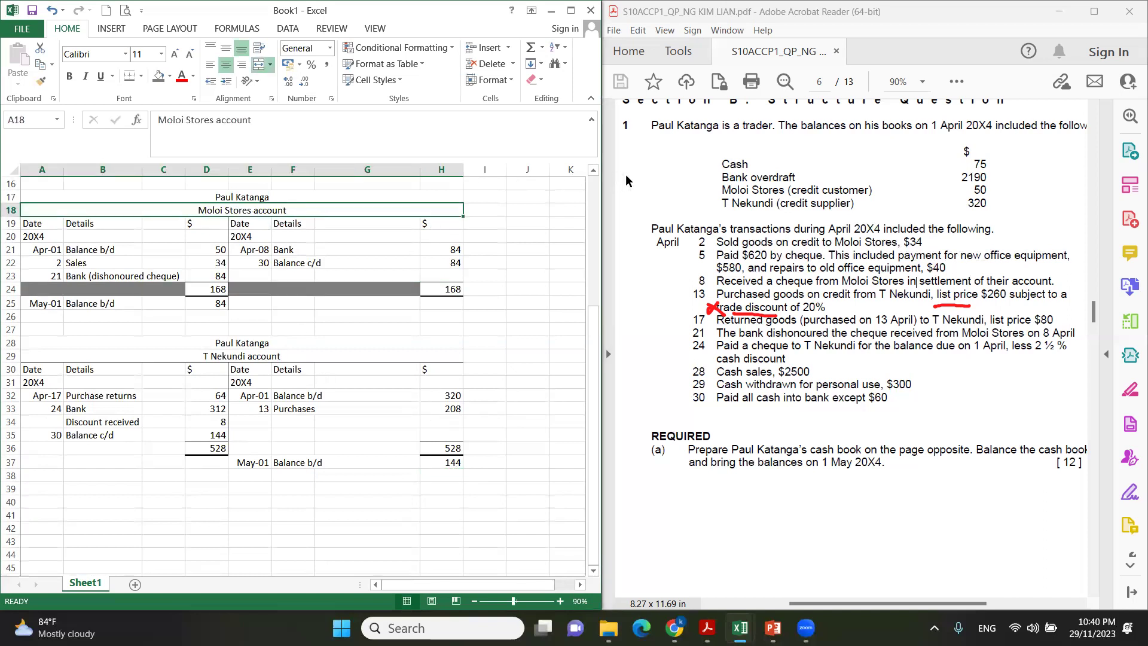
{"action": "left_click", "coordinate": [531, 273]}
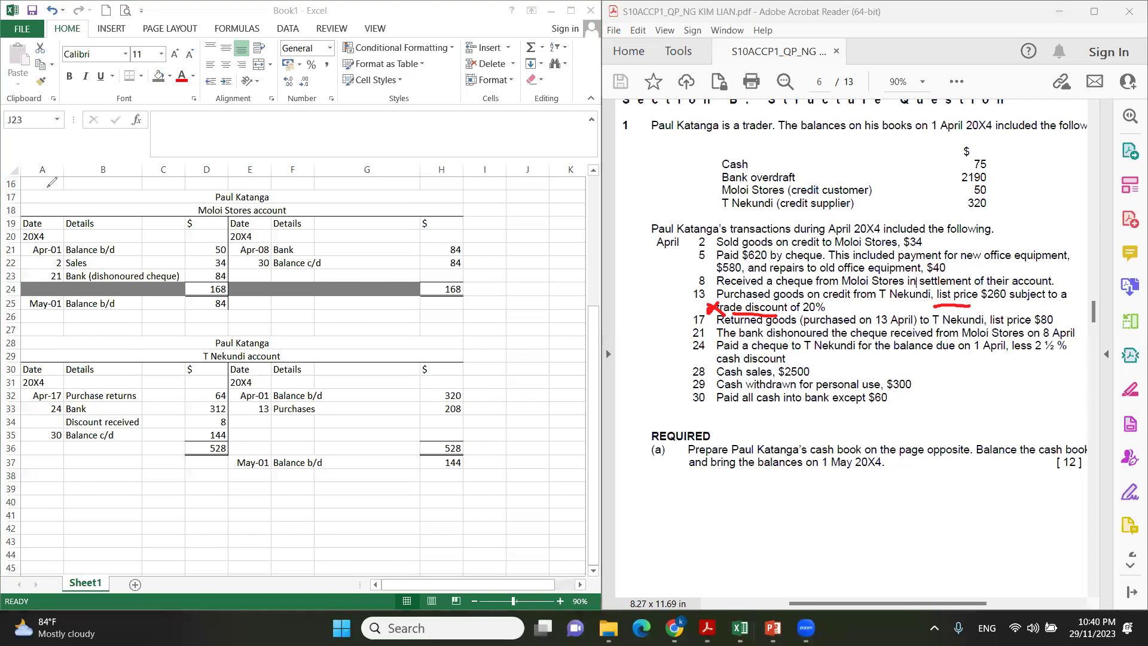
{"action": "left_click_drag", "start_coordinate": [308, 203], "coordinate": [346, 213]}
{"action": "mouse_move", "coordinate": [296, 348]}
{"action": "left_mouse_down"}
{"action": "mouse_move", "coordinate": [324, 344]}
{"action": "mouse_move", "coordinate": [308, 365]}
{"action": "mouse_move", "coordinate": [320, 363]}
{"action": "left_mouse_up"}
{"action": "left_click_drag", "start_coordinate": [321, 346], "coordinate": [323, 357]}
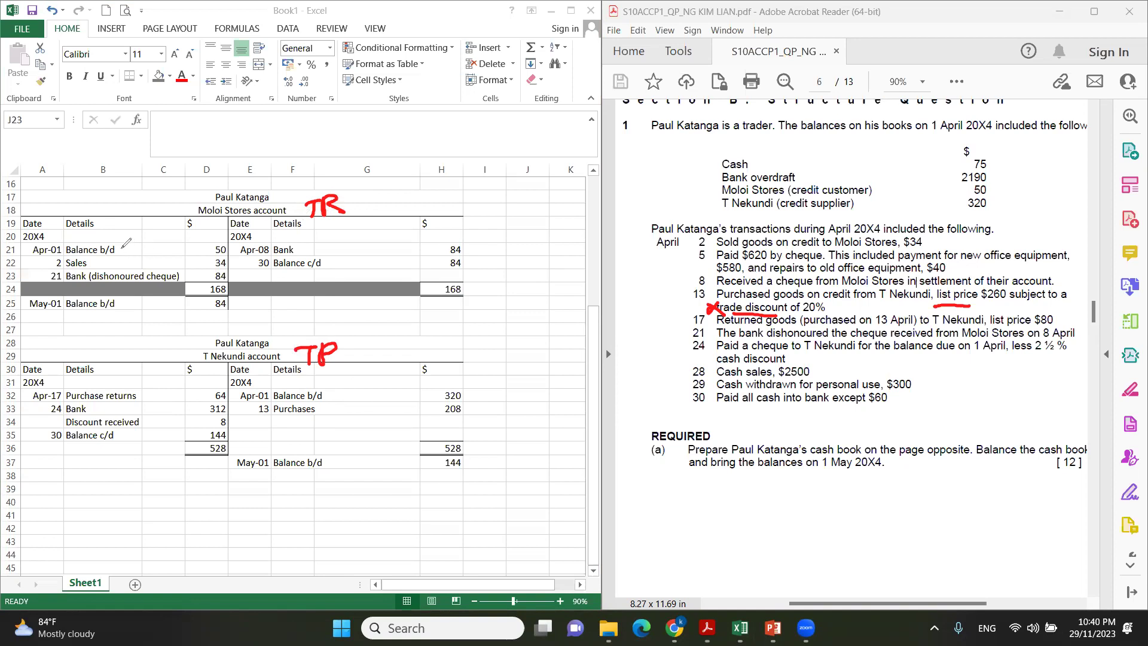
Mark the Moloi Stores account's Balance b/d, Sales and Bank entries with red strokes, and handwrite SR and D. allowed on its credit side
{"action": "mouse_move", "coordinate": [125, 248]}
{"action": "left_mouse_down"}
{"action": "mouse_move", "coordinate": [133, 241]}
{"action": "mouse_move", "coordinate": [117, 256]}
{"action": "left_mouse_up"}
{"action": "left_click_drag", "start_coordinate": [311, 249], "coordinate": [327, 236]}
{"action": "mouse_move", "coordinate": [368, 238]}
{"action": "left_mouse_down"}
{"action": "mouse_move", "coordinate": [355, 252]}
{"action": "mouse_move", "coordinate": [392, 254]}
{"action": "left_mouse_up"}
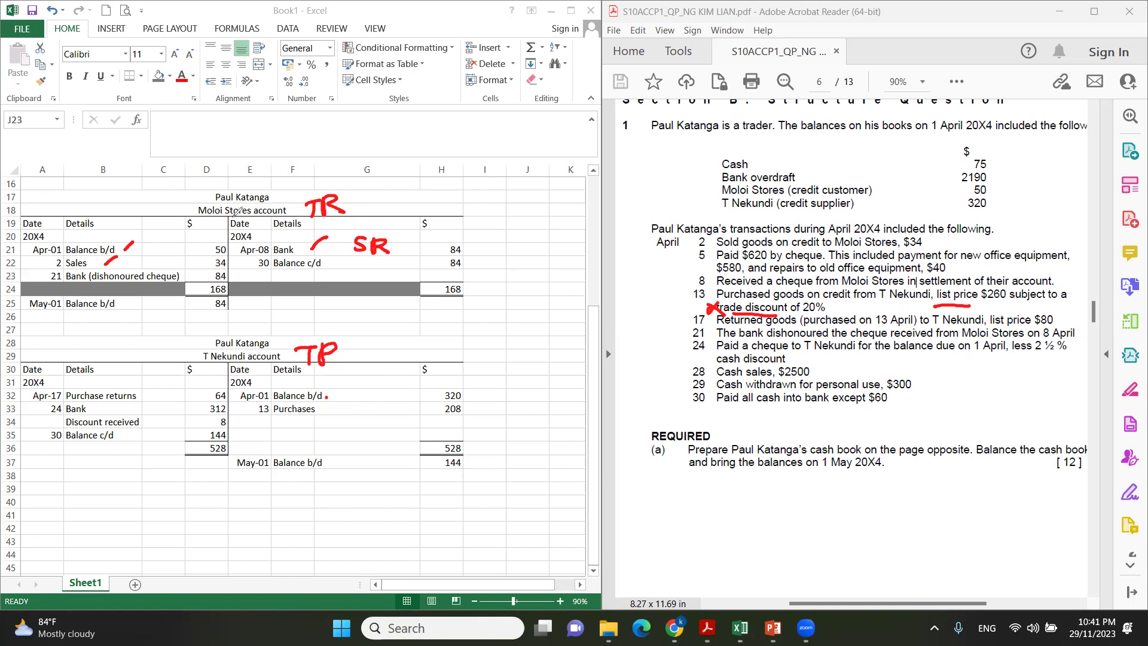
{"action": "mouse_move", "coordinate": [276, 270]}
{"action": "left_mouse_down"}
{"action": "mouse_move", "coordinate": [277, 286]}
{"action": "mouse_move", "coordinate": [289, 275]}
{"action": "mouse_move", "coordinate": [279, 285]}
{"action": "mouse_move", "coordinate": [320, 274]}
{"action": "mouse_move", "coordinate": [363, 283]}
{"action": "left_mouse_up"}
{"action": "left_click", "coordinate": [292, 285]}
{"action": "left_click", "coordinate": [369, 280]}
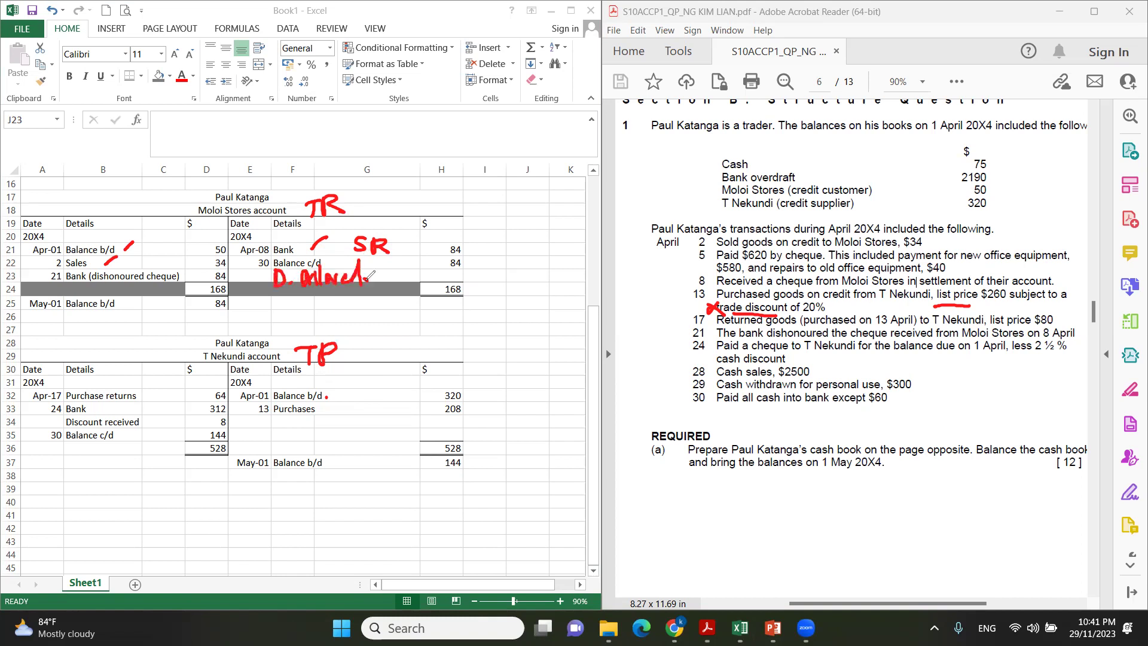